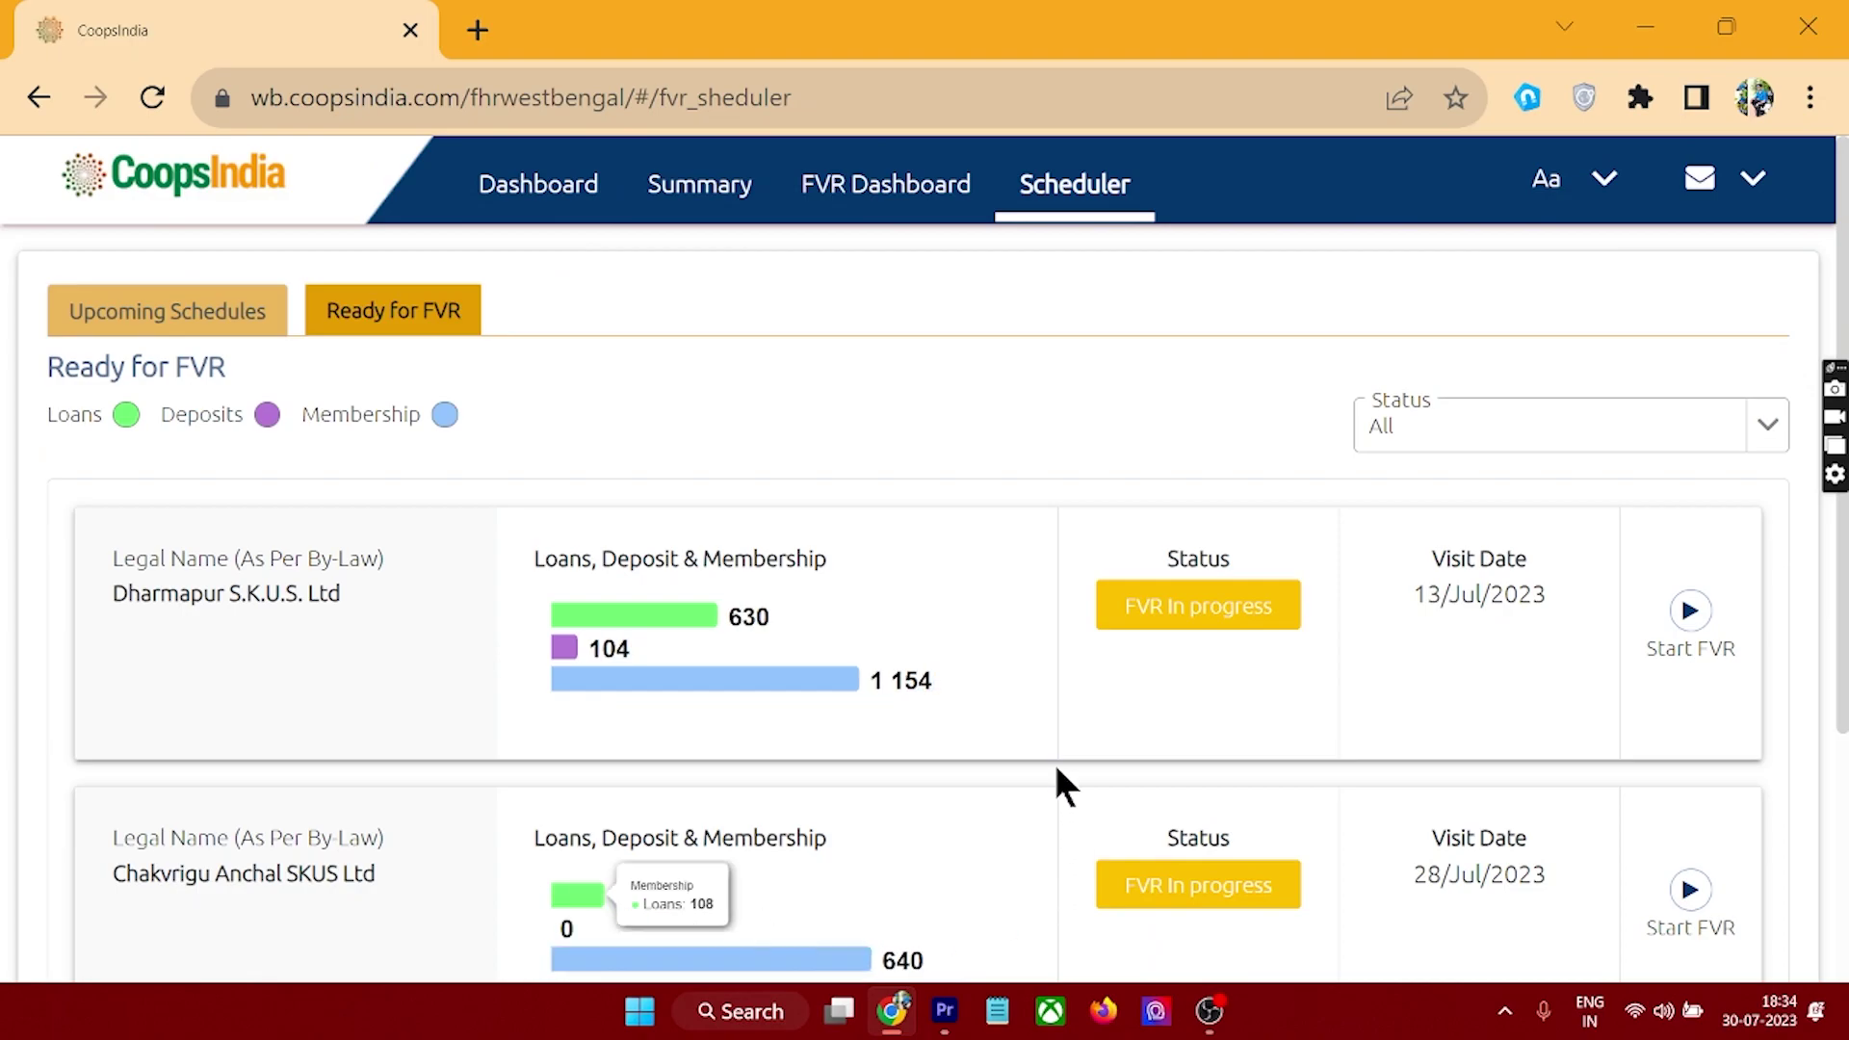
Open the FVR Dashboard and review the member, deposit and loan cards and the status summary of PACS
scroll(640, 610, "down", 2)
left_click(887, 188)
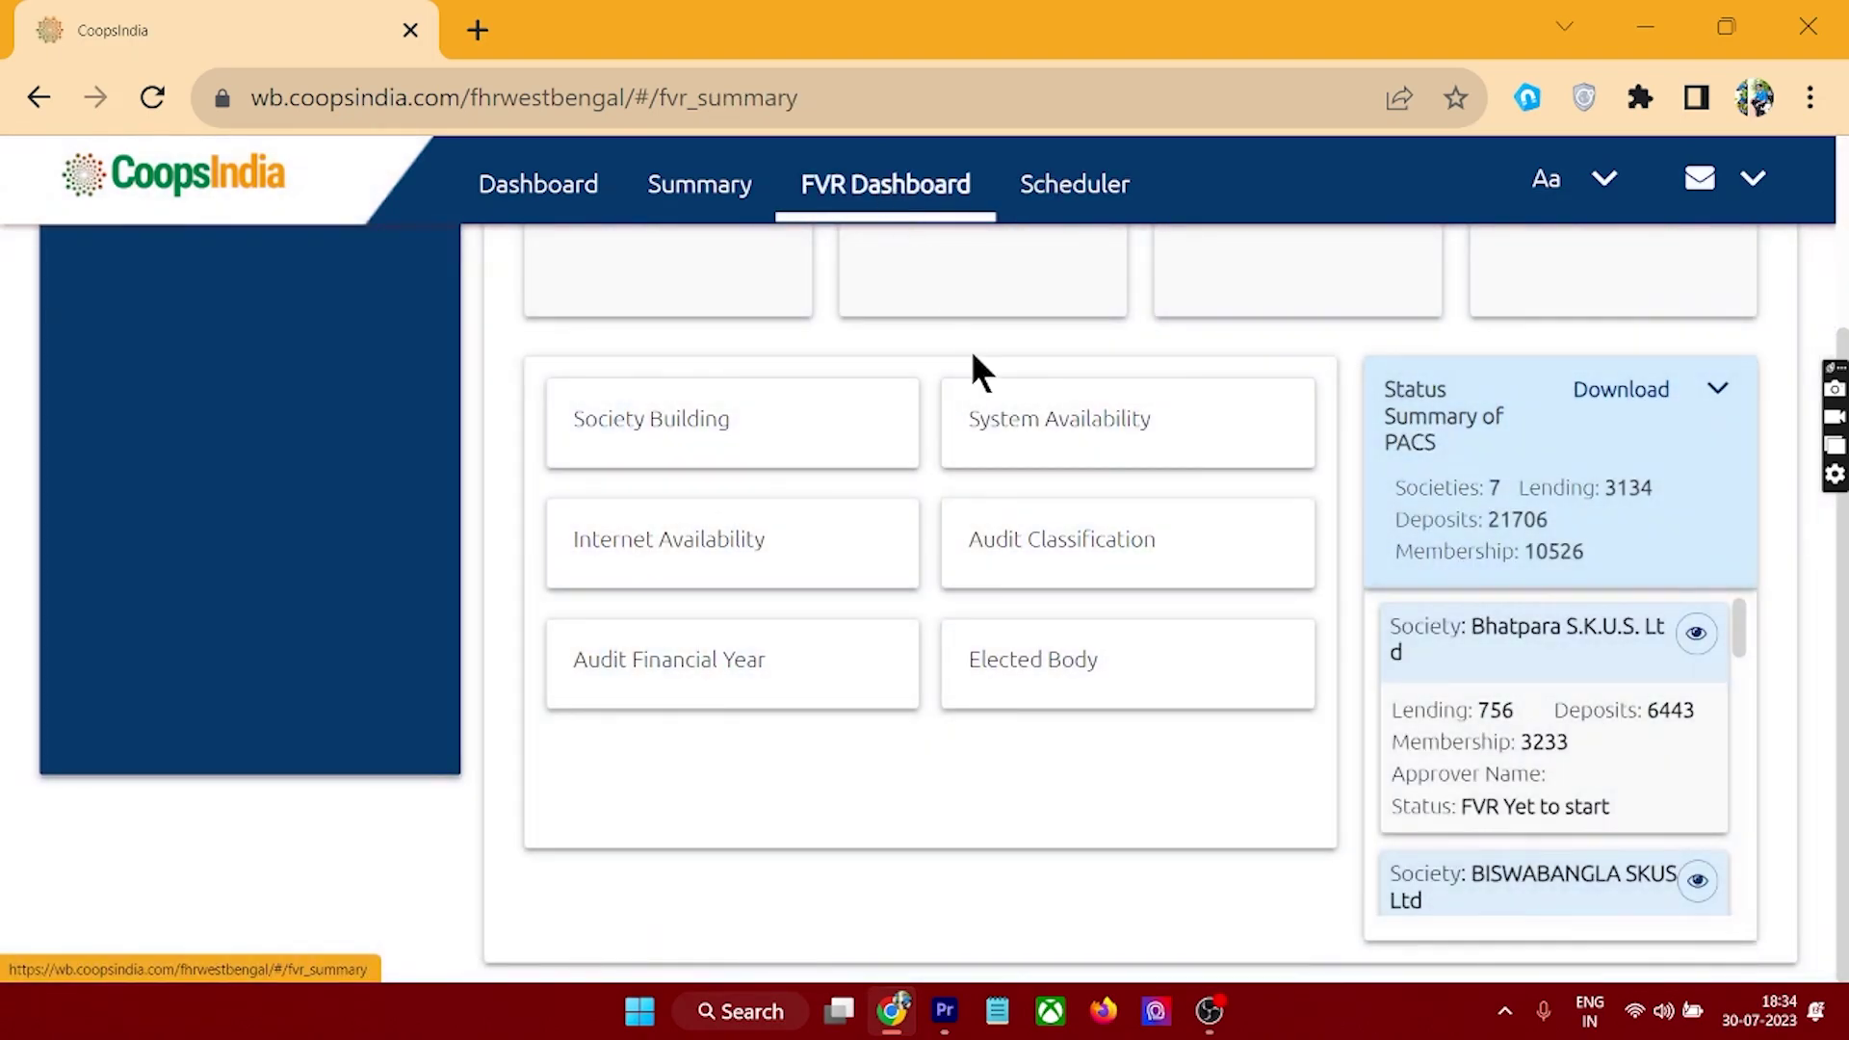
scroll(1038, 488, "up", 2)
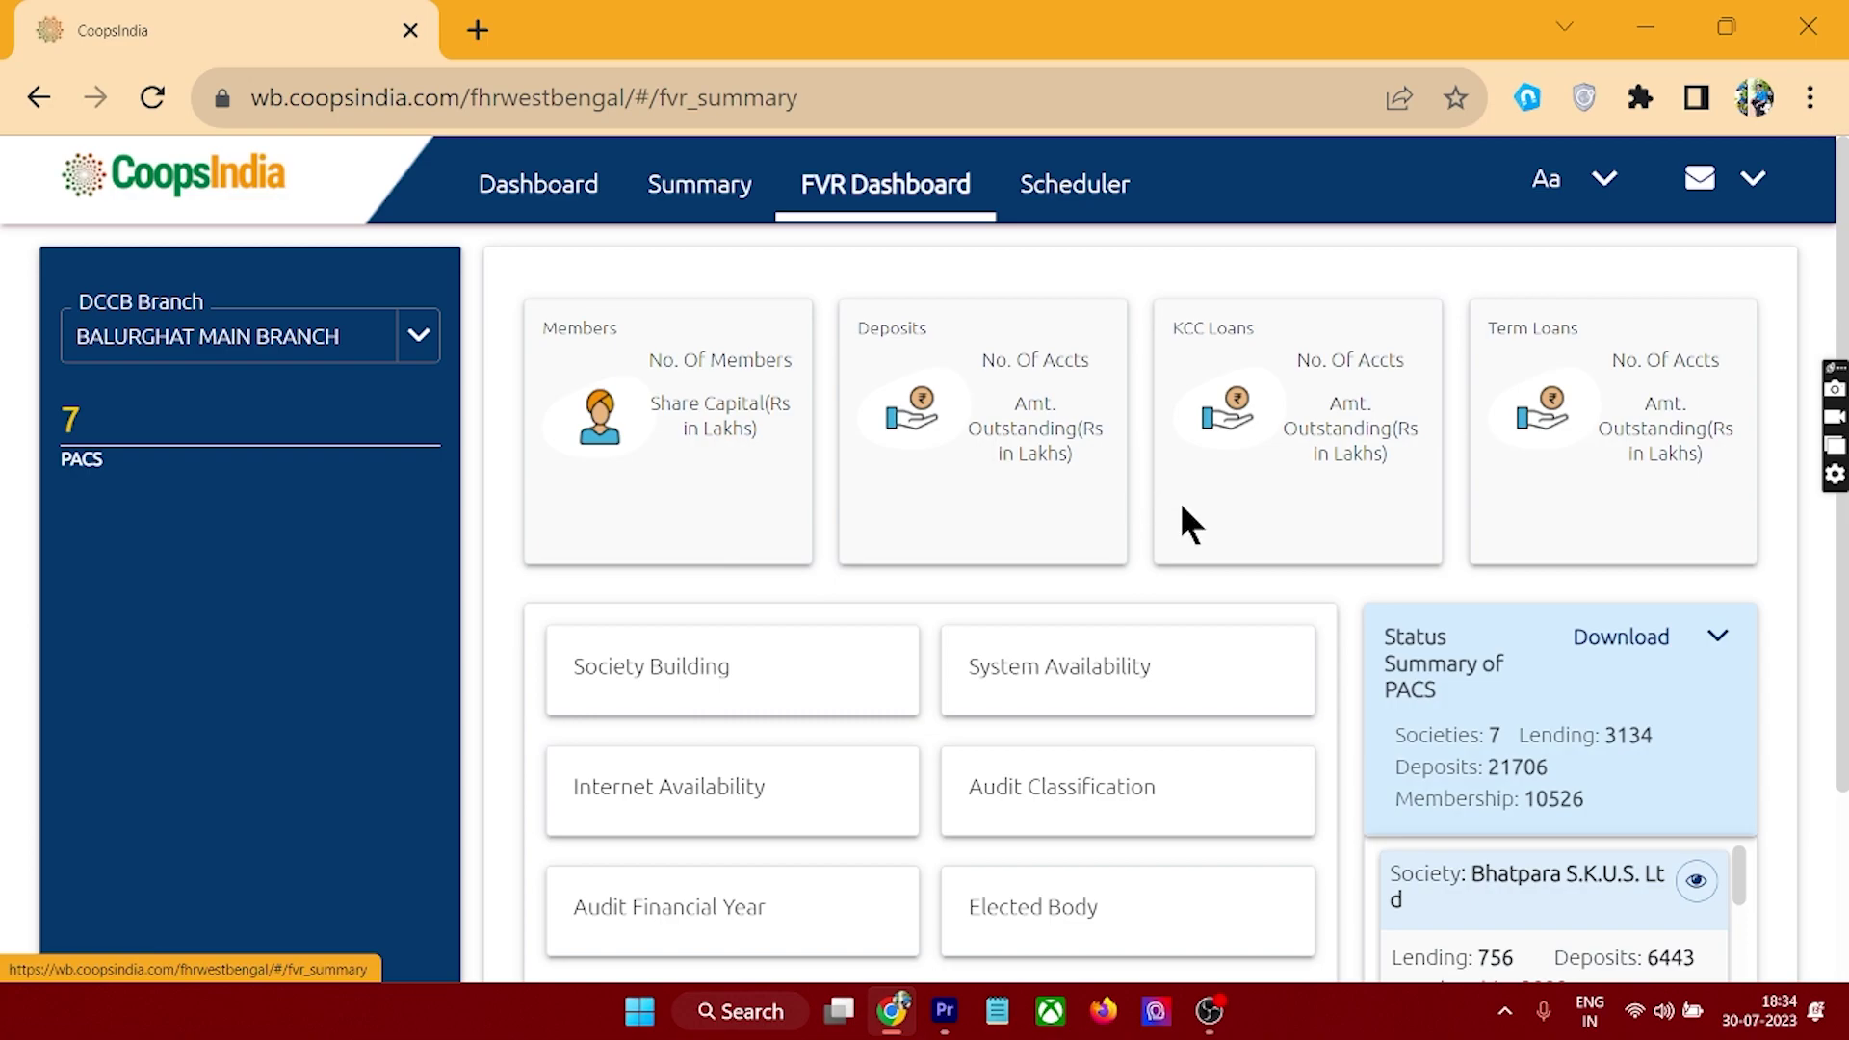
scroll(1185, 508, "down", 2)
scroll(1291, 617, "down", 1)
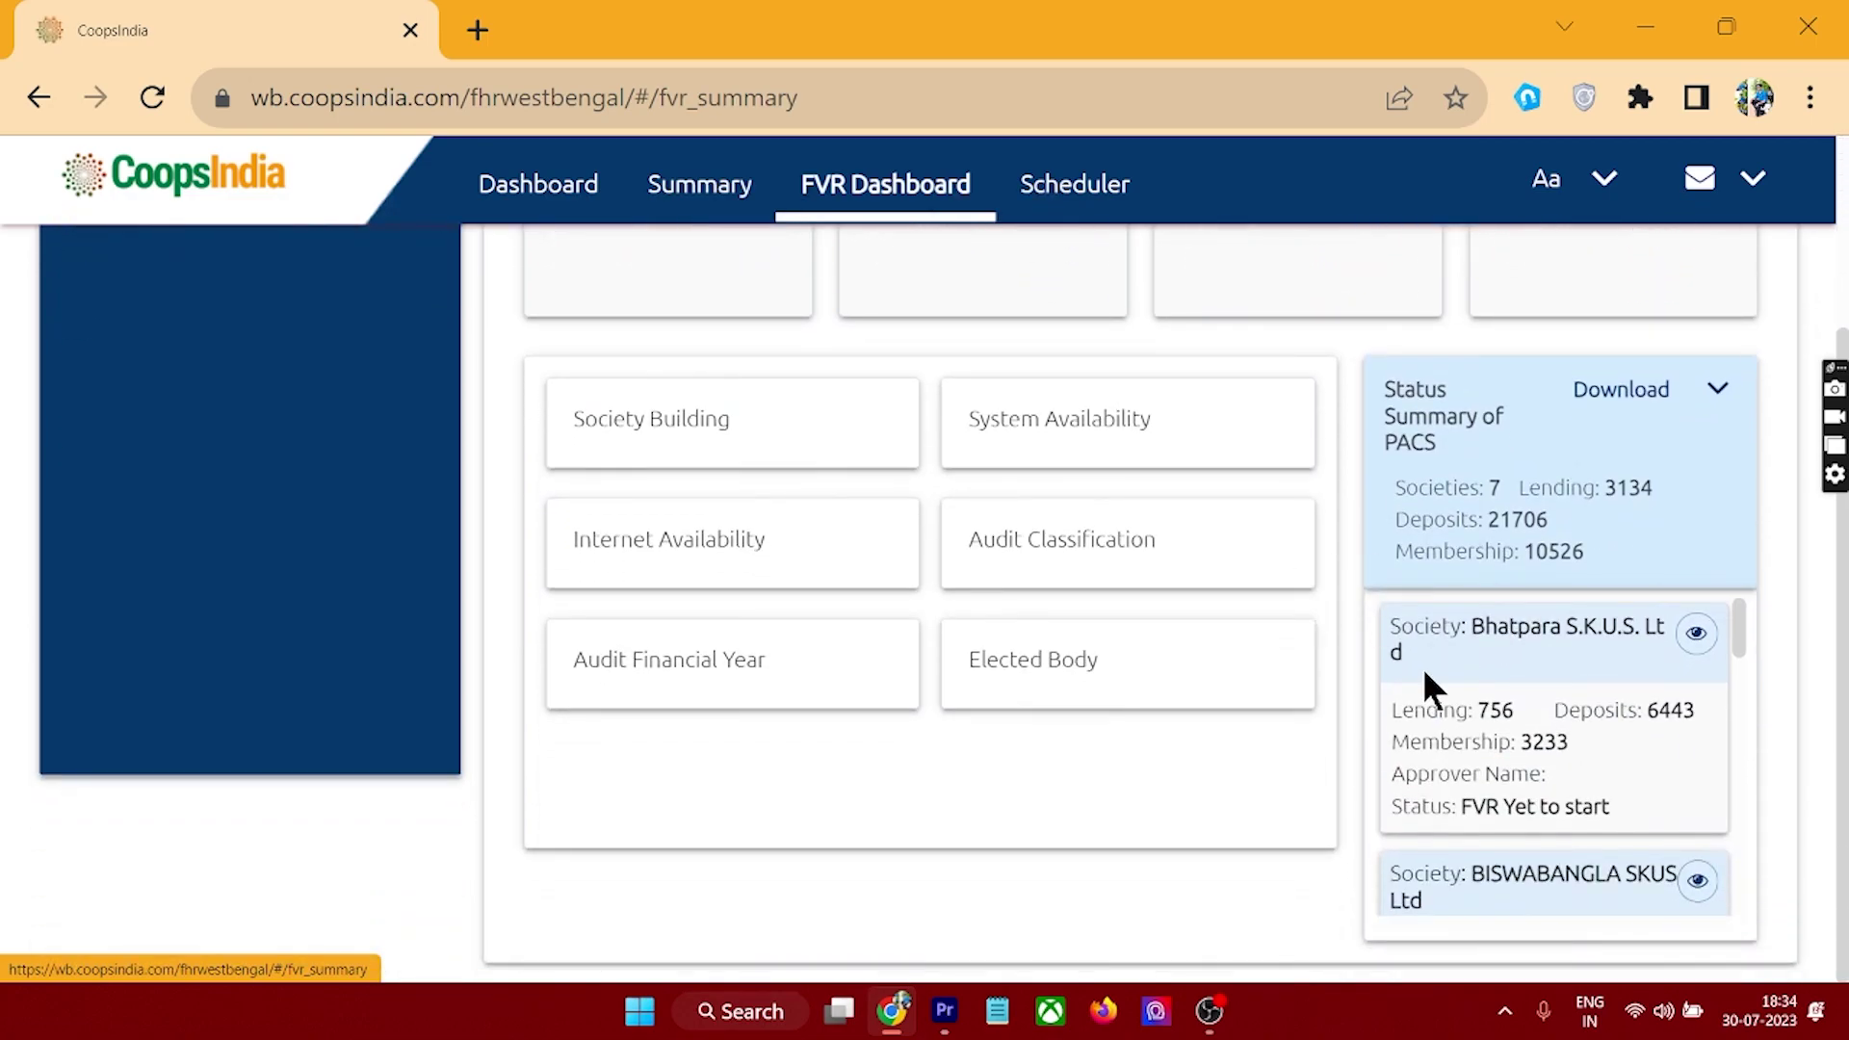
Filter the Scheduler's upcoming schedules by the status Approved By CEO & AR
left_click(1067, 191)
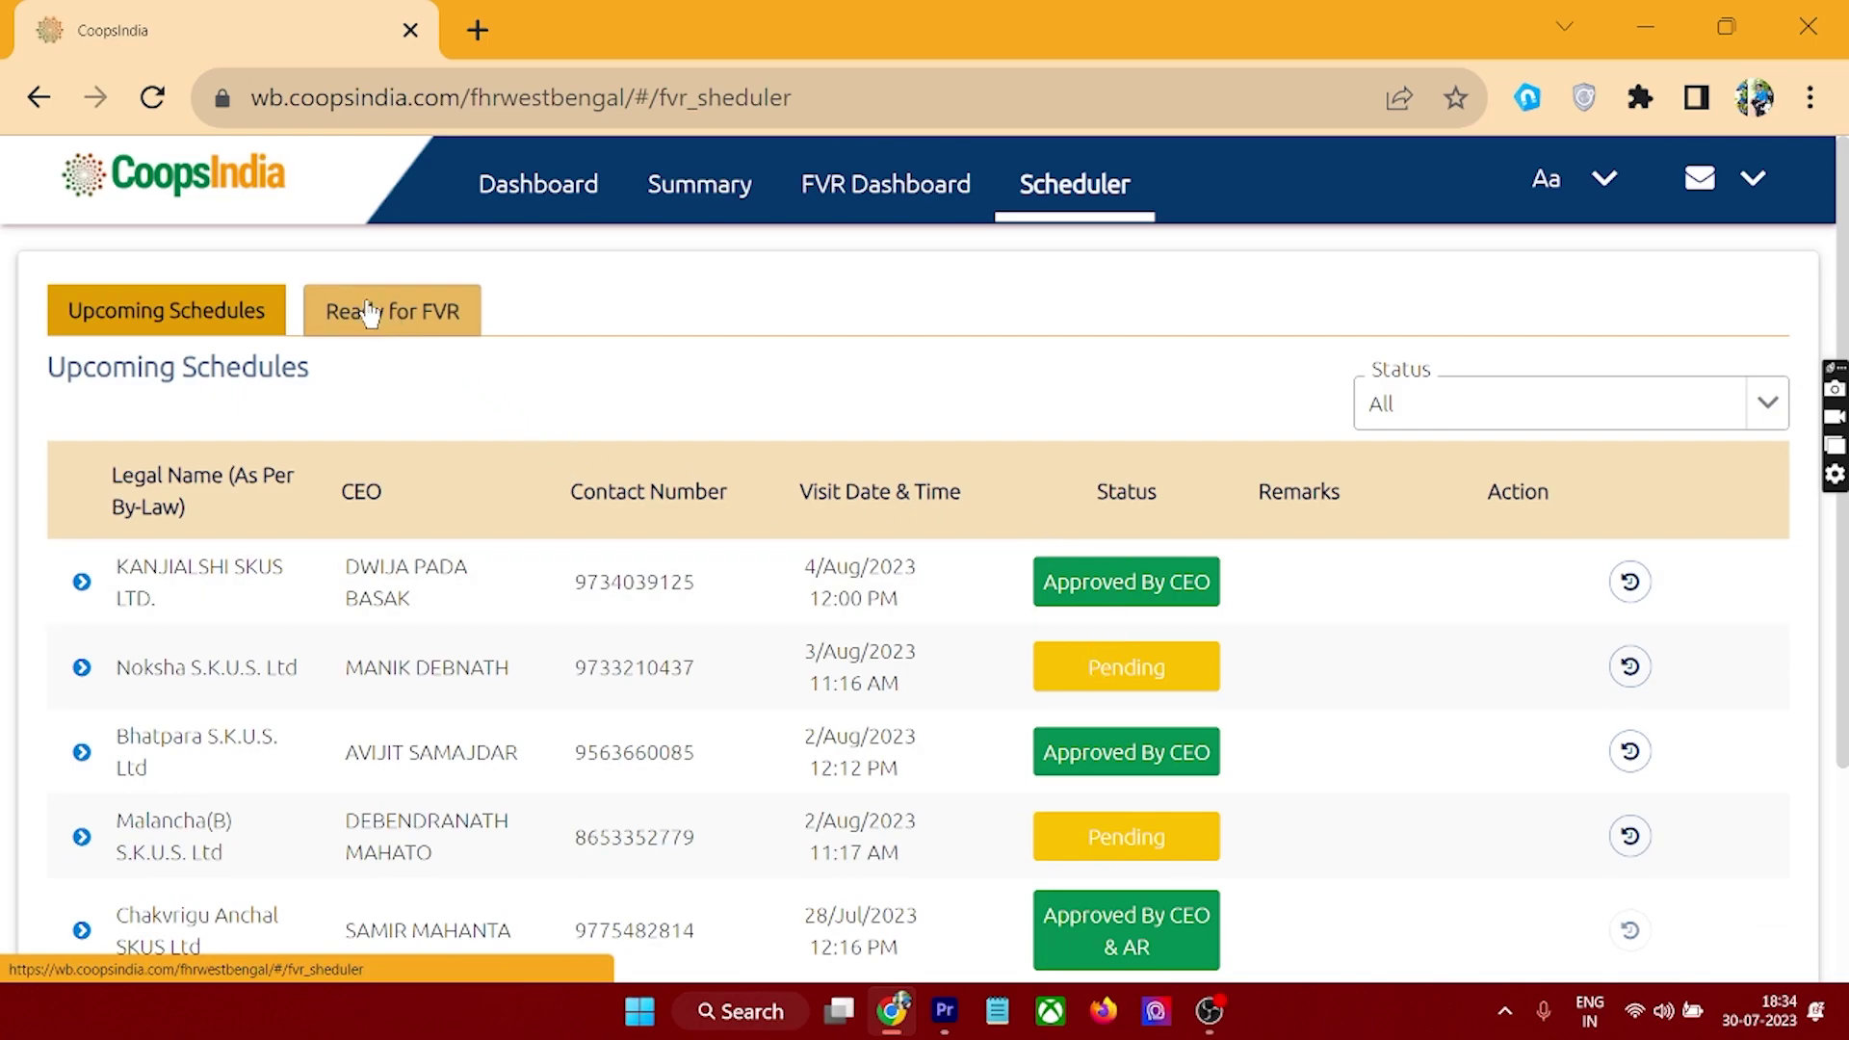
left_click(1602, 414)
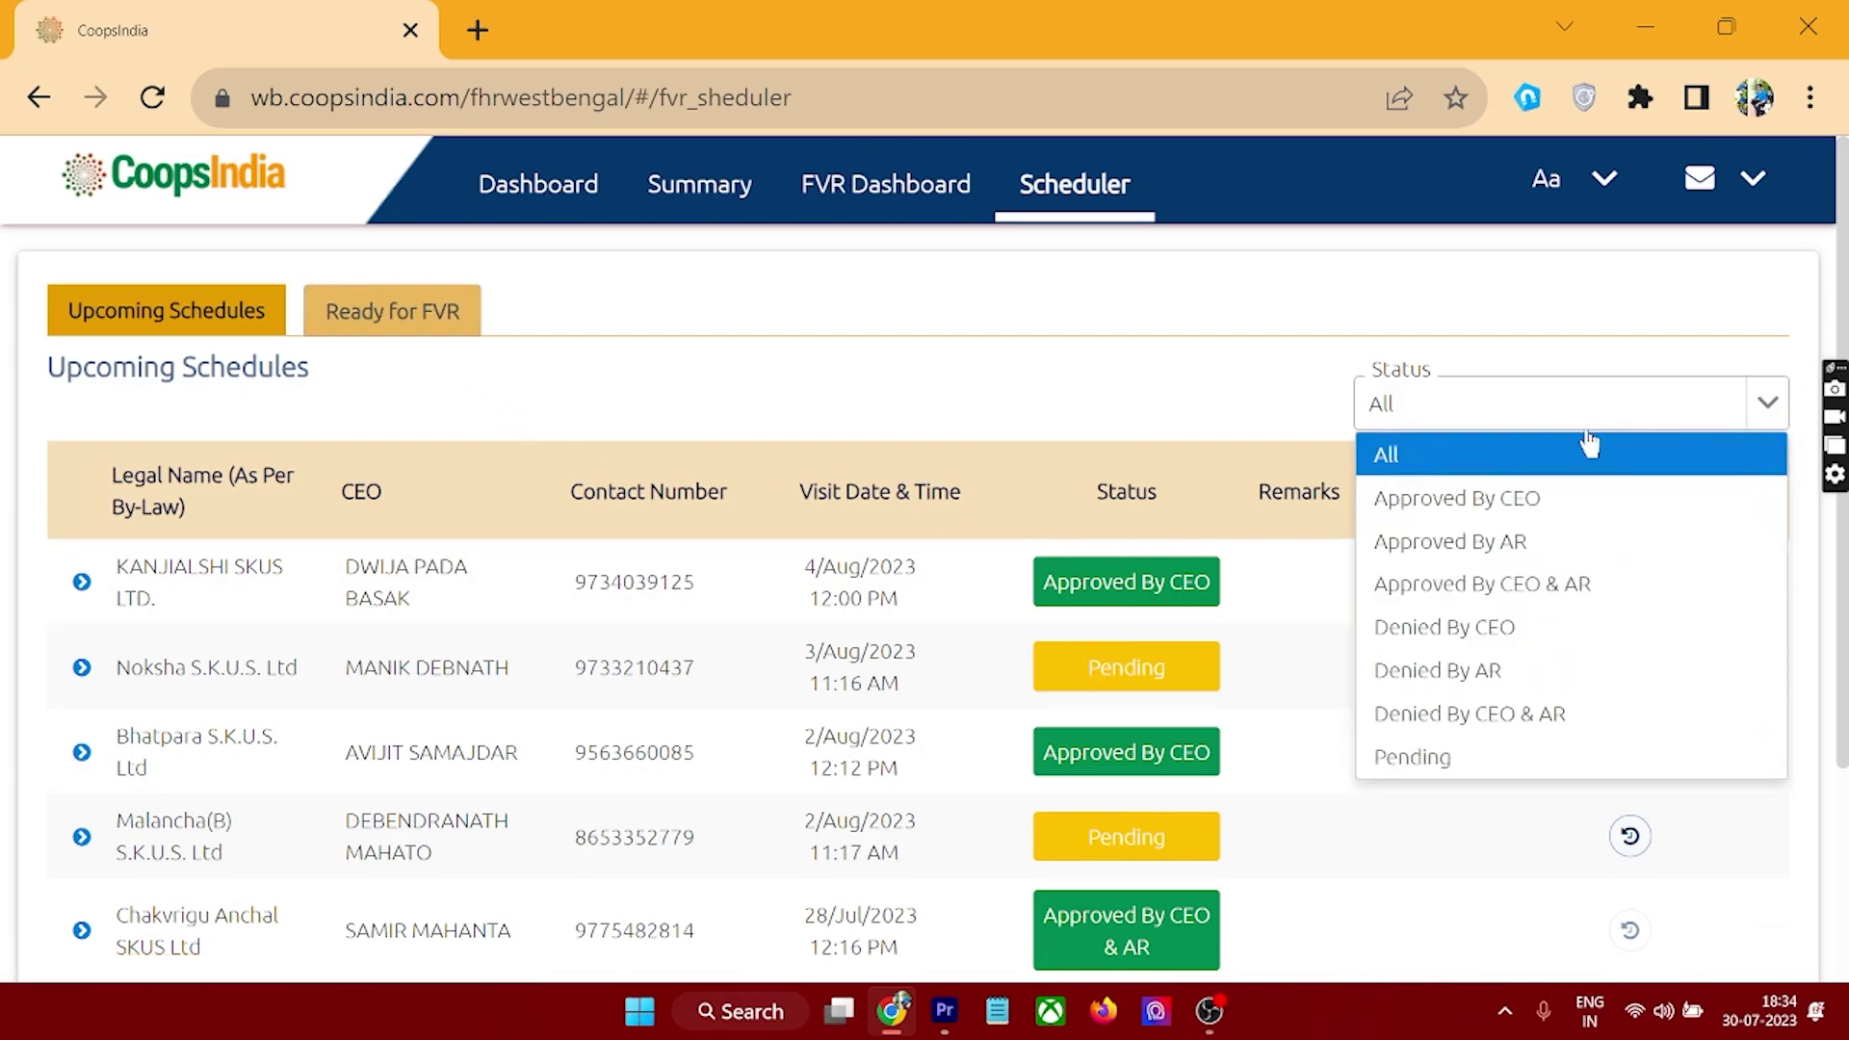
left_click(1517, 584)
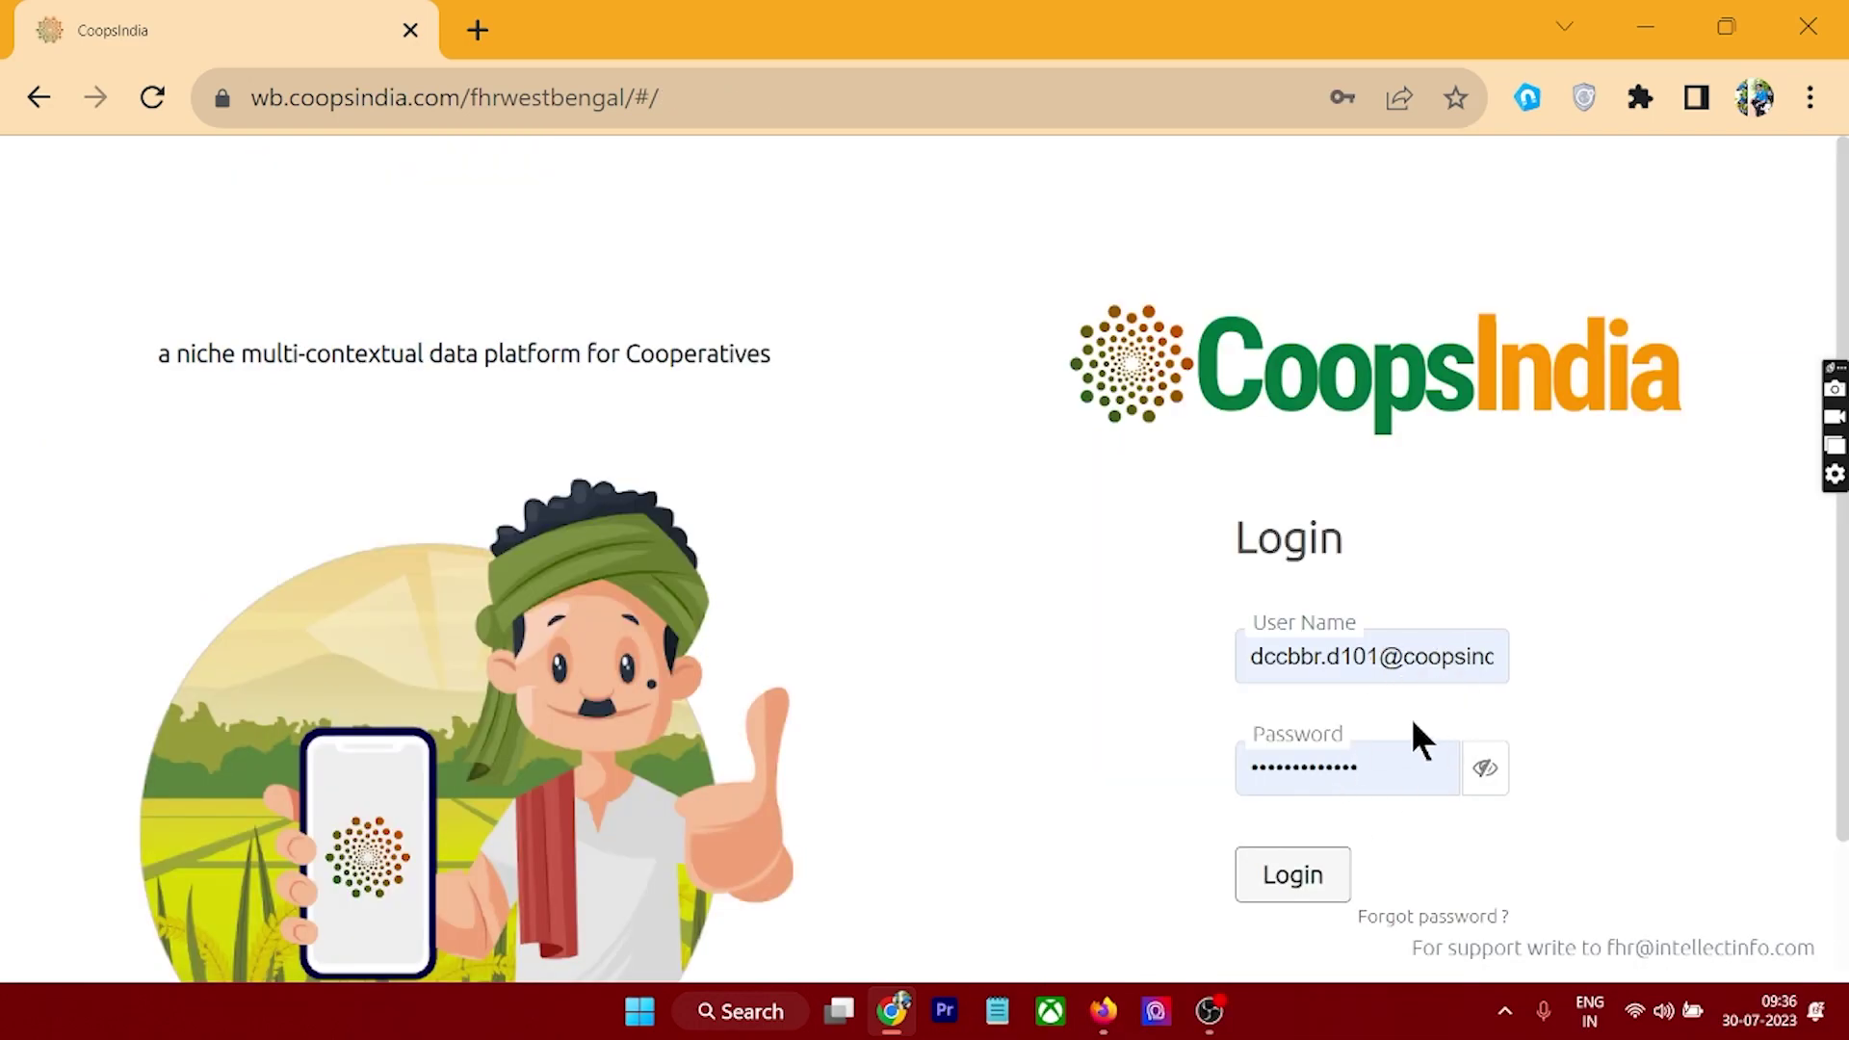
Log in to the CoopsIndia portal with the prefilled user name and password
scroll(1333, 679, "down", 2)
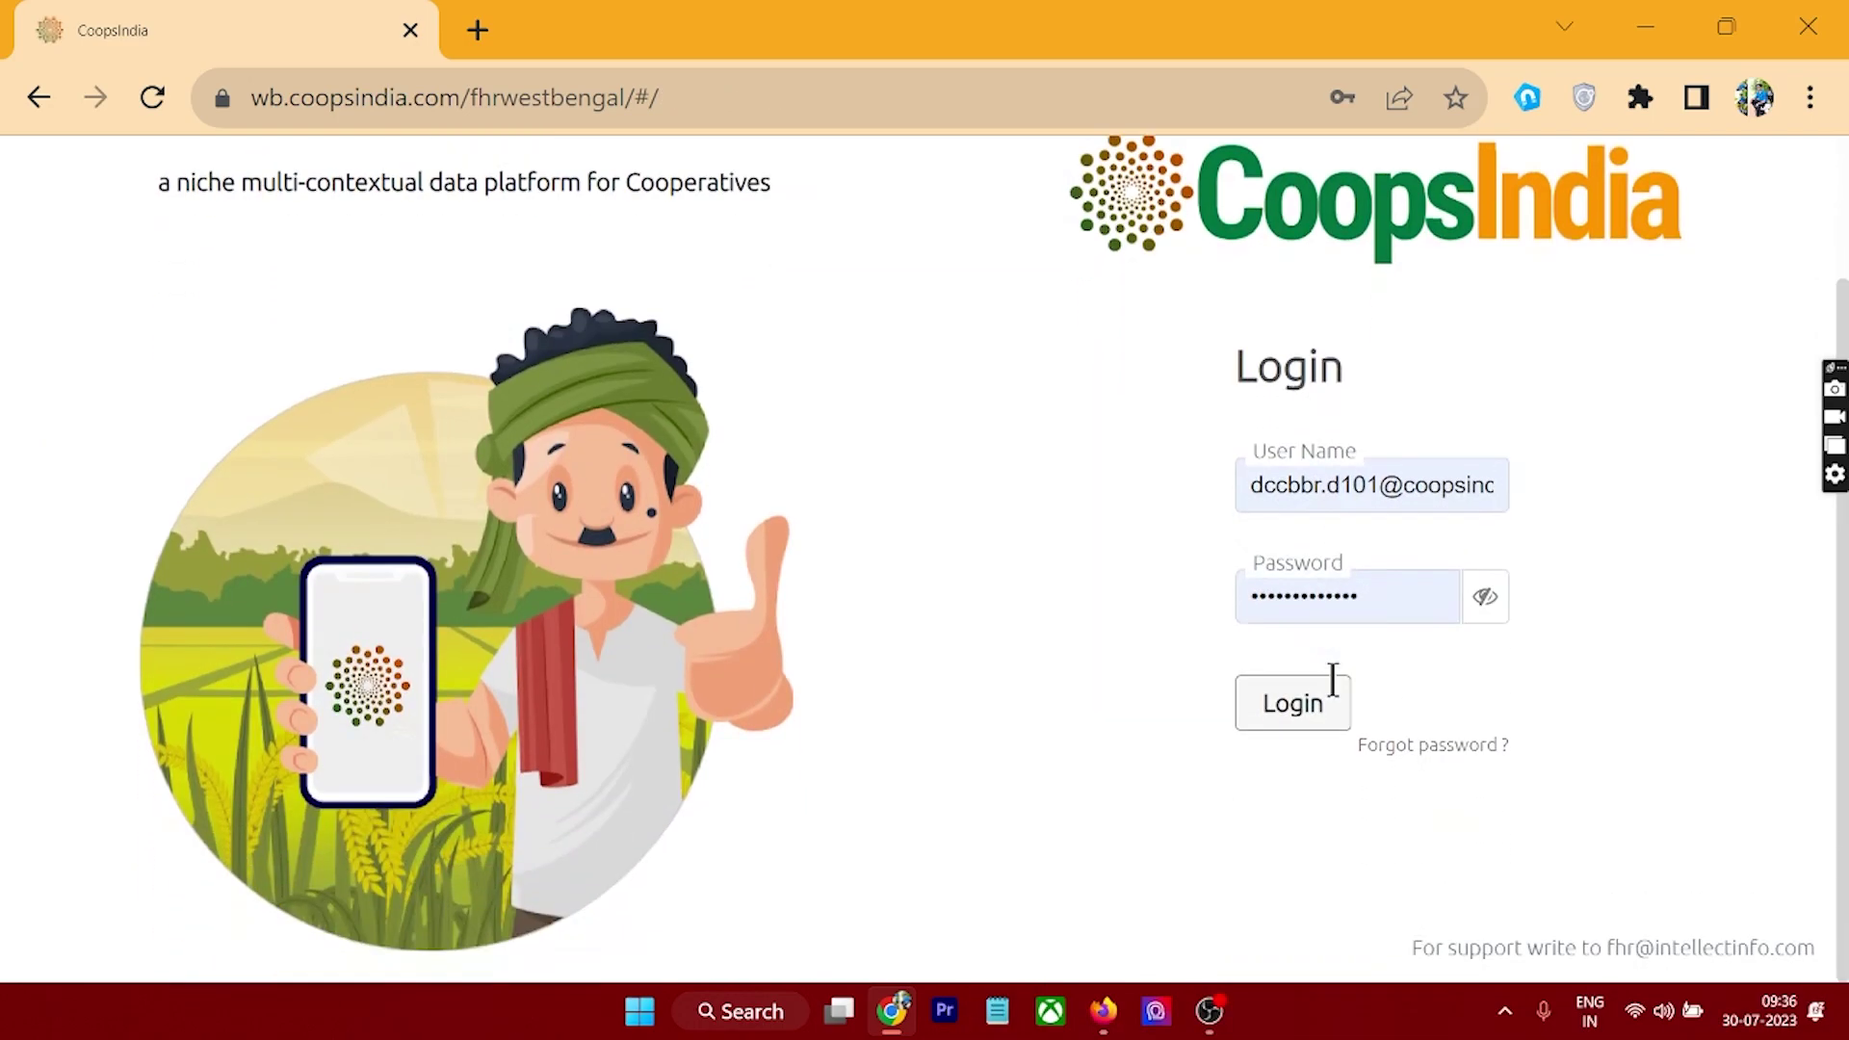
left_click(1314, 711)
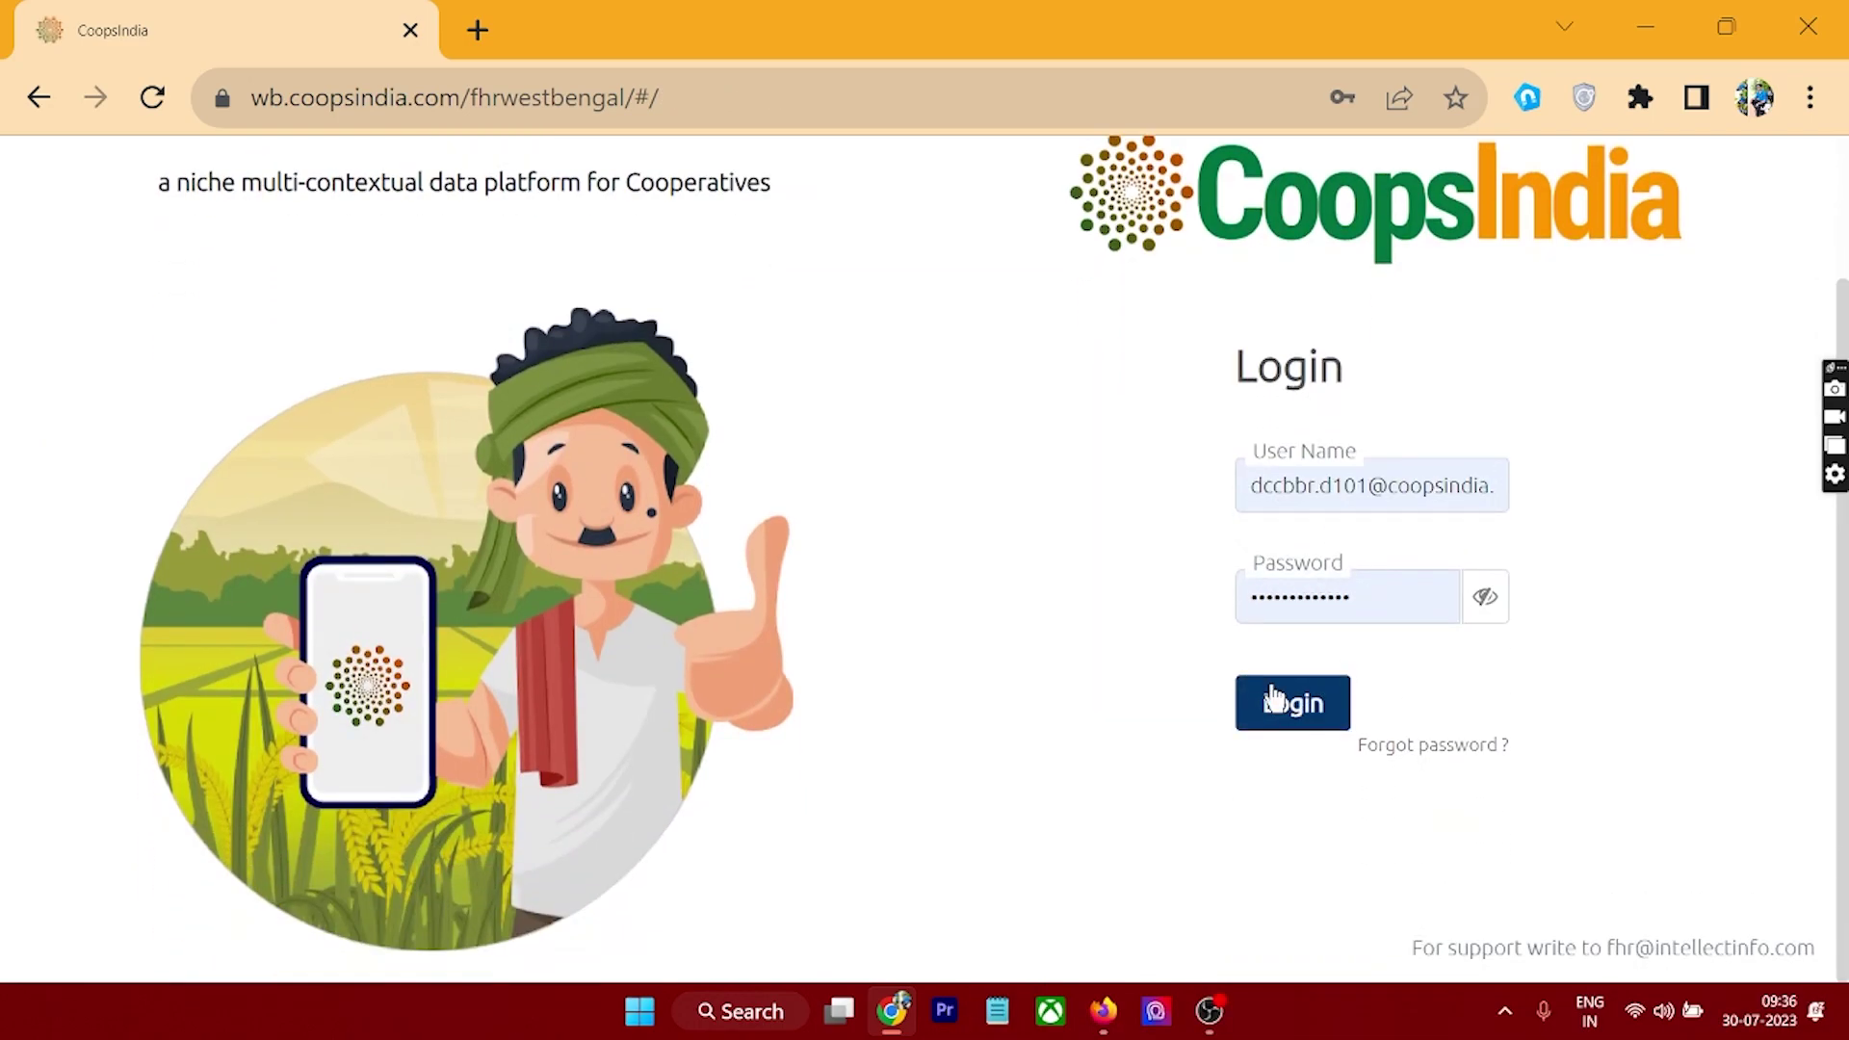
left_click(1274, 697)
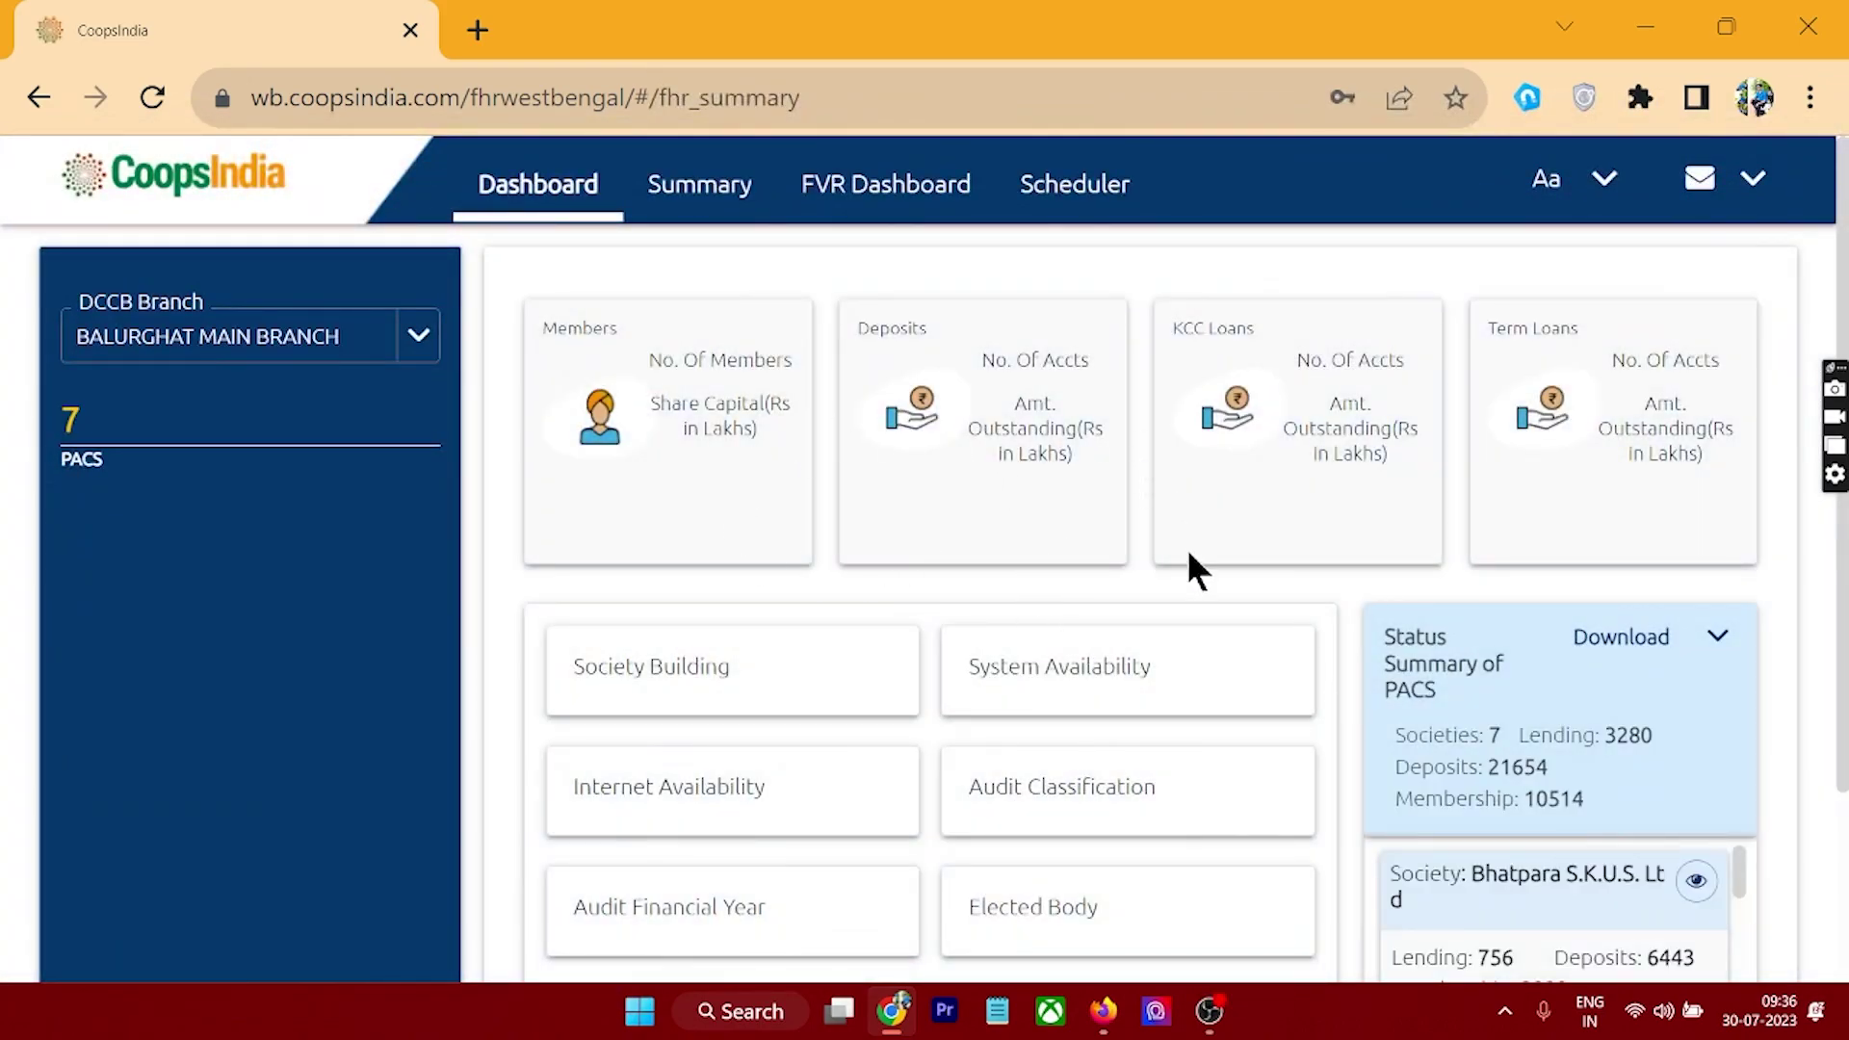
scroll(1188, 568, "down", 2)
scroll(1130, 590, "up", 2)
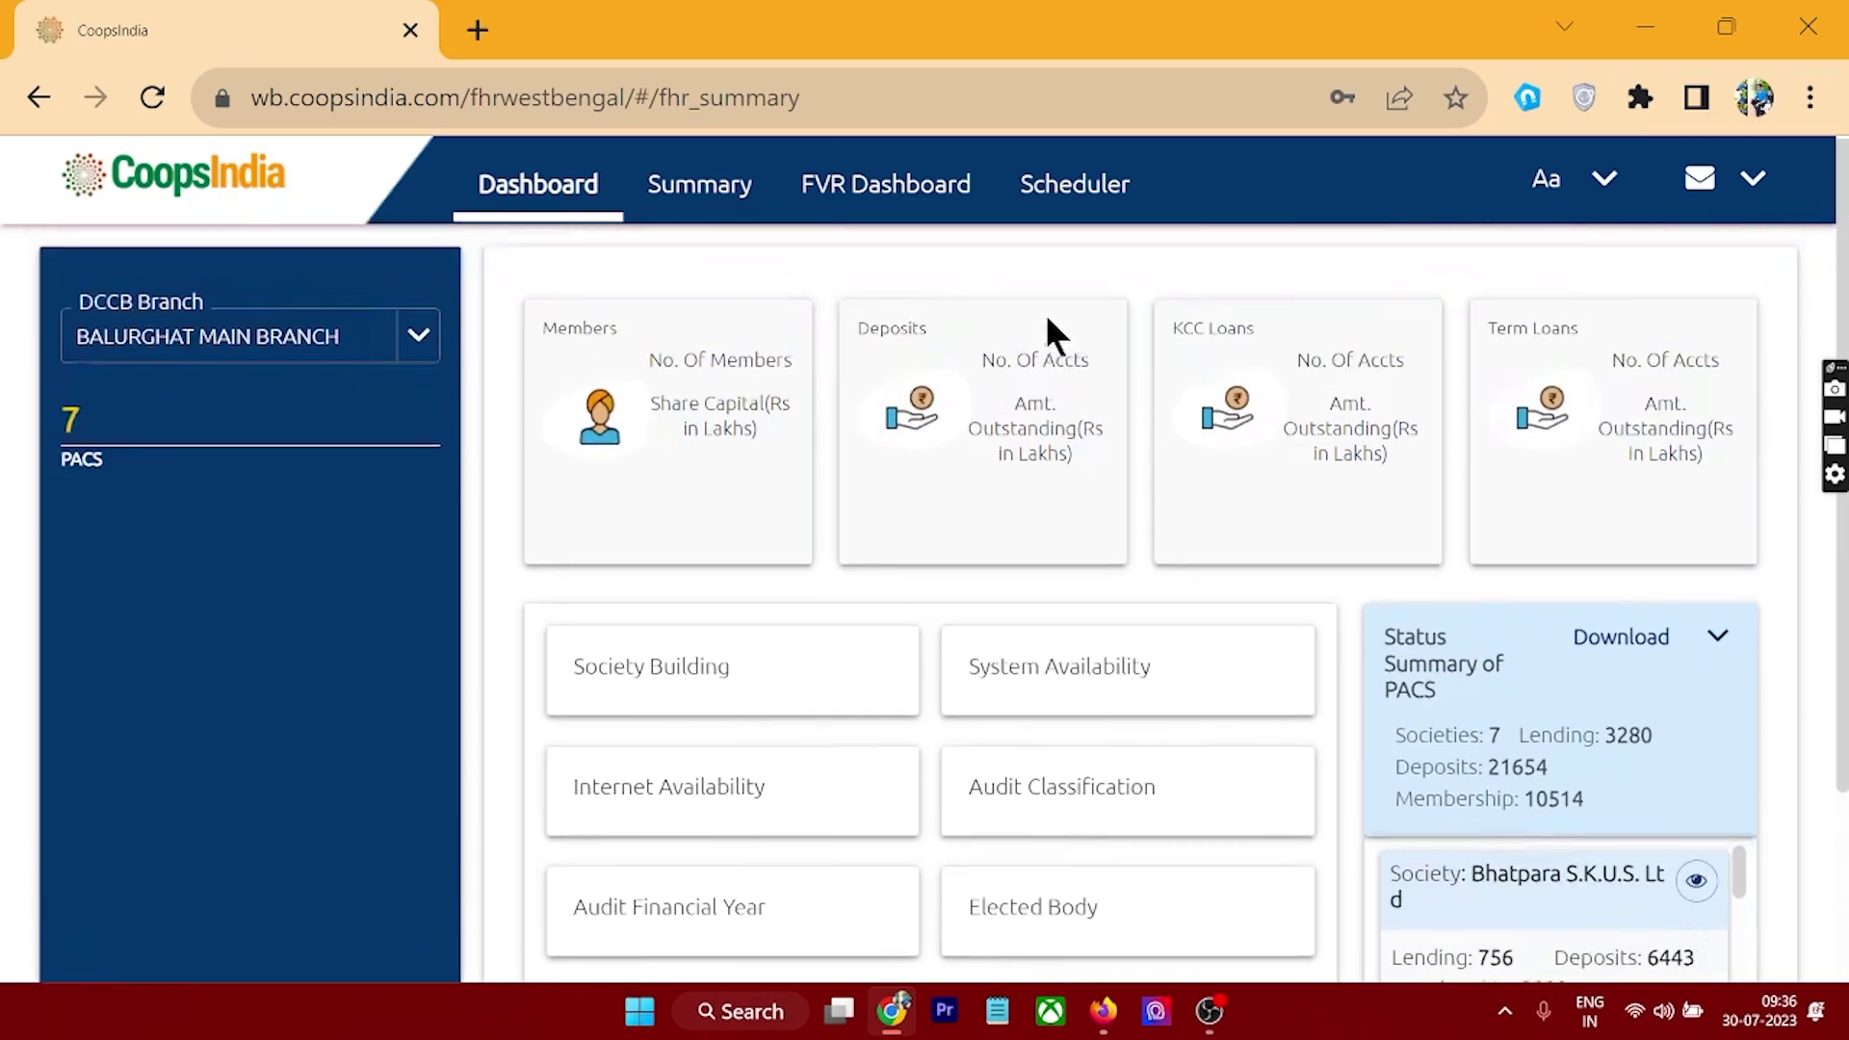
Open the Scheduler and check the approval status of the Dharmapur S.K.U.S. Ltd visit in the upcoming schedules
left_click(1071, 200)
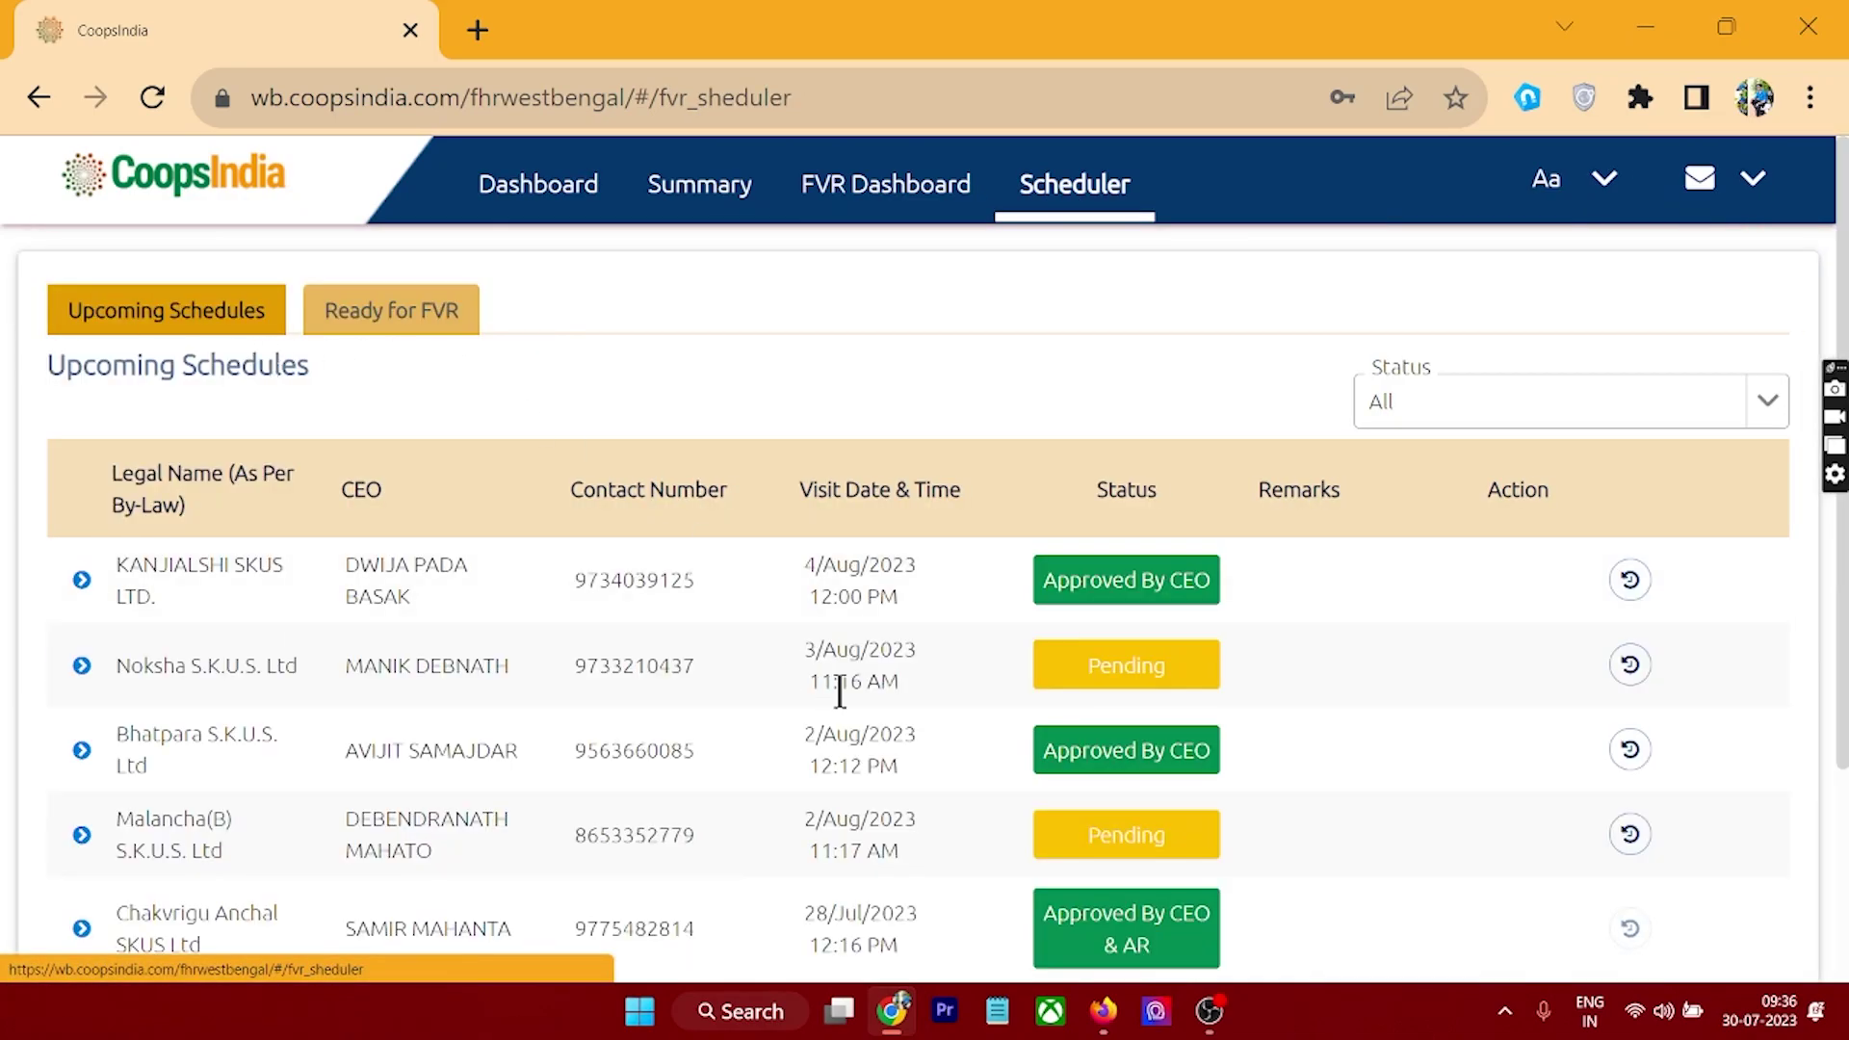
scroll(840, 691, "down", 3)
scroll(799, 761, "up", 2)
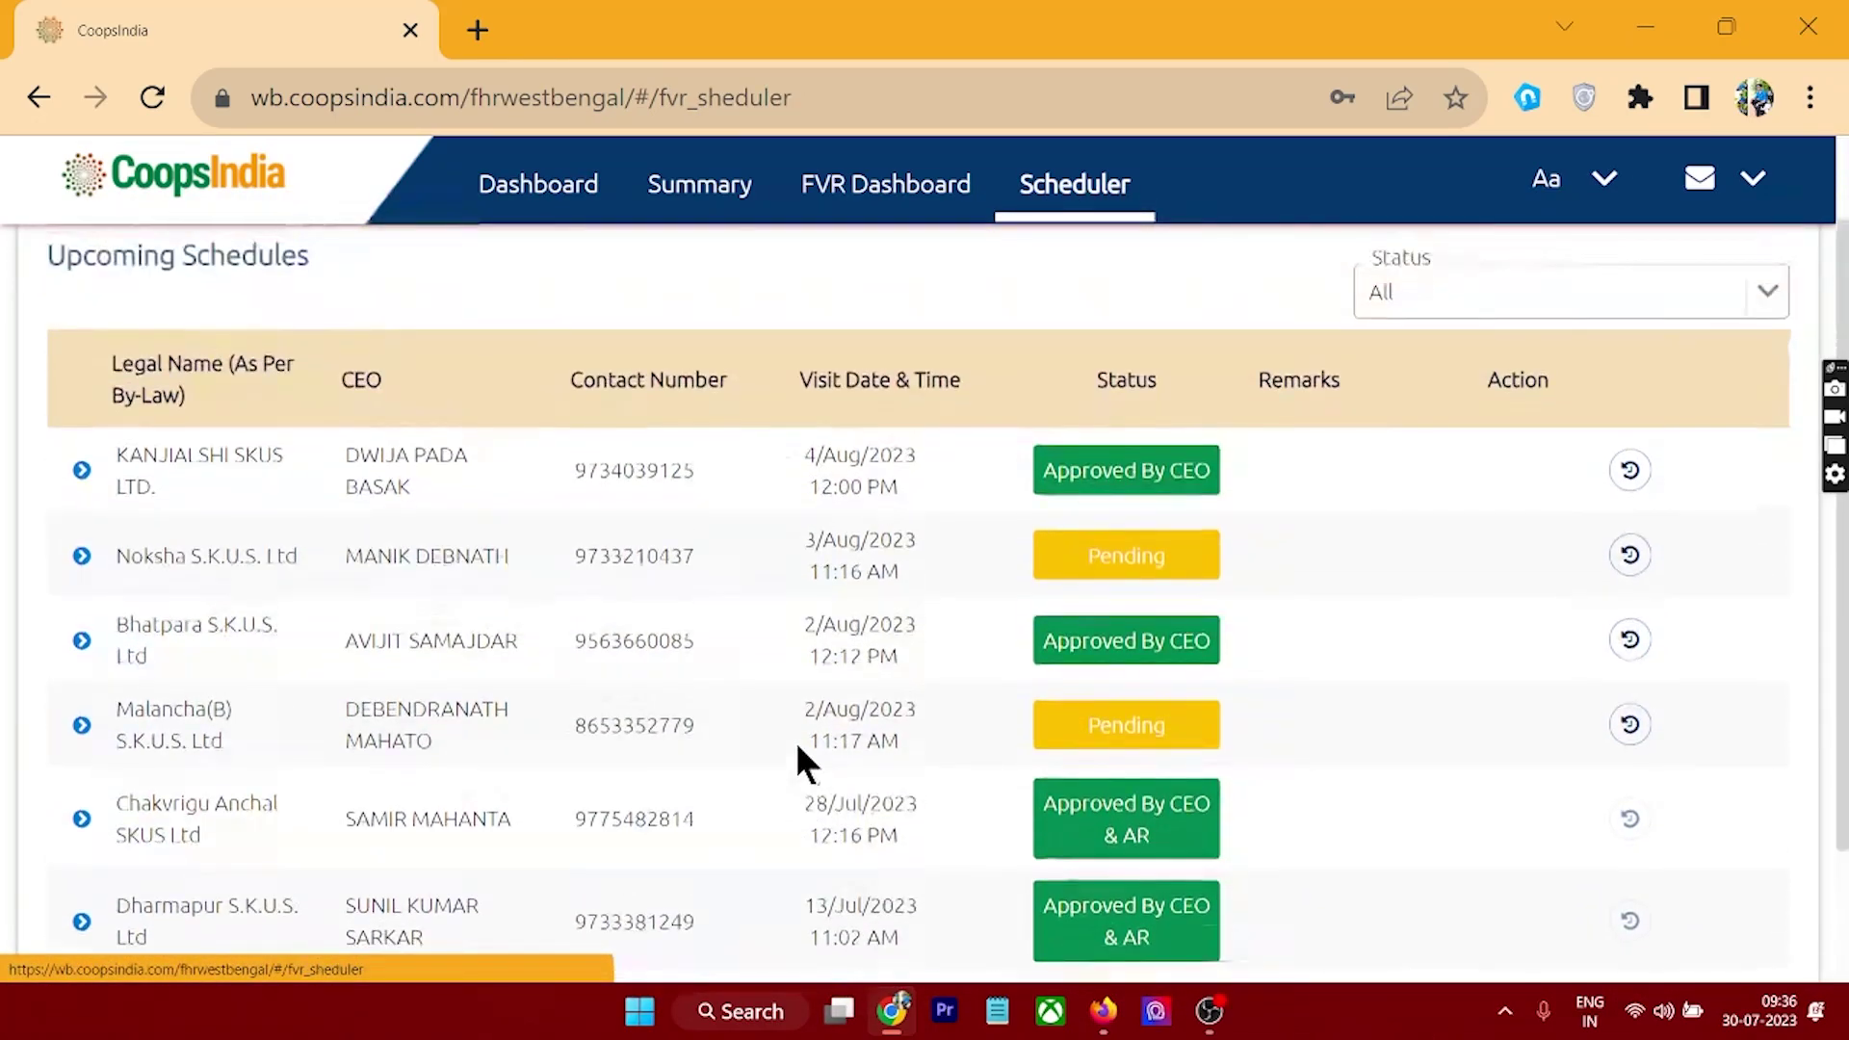
scroll(800, 732, "down", 3)
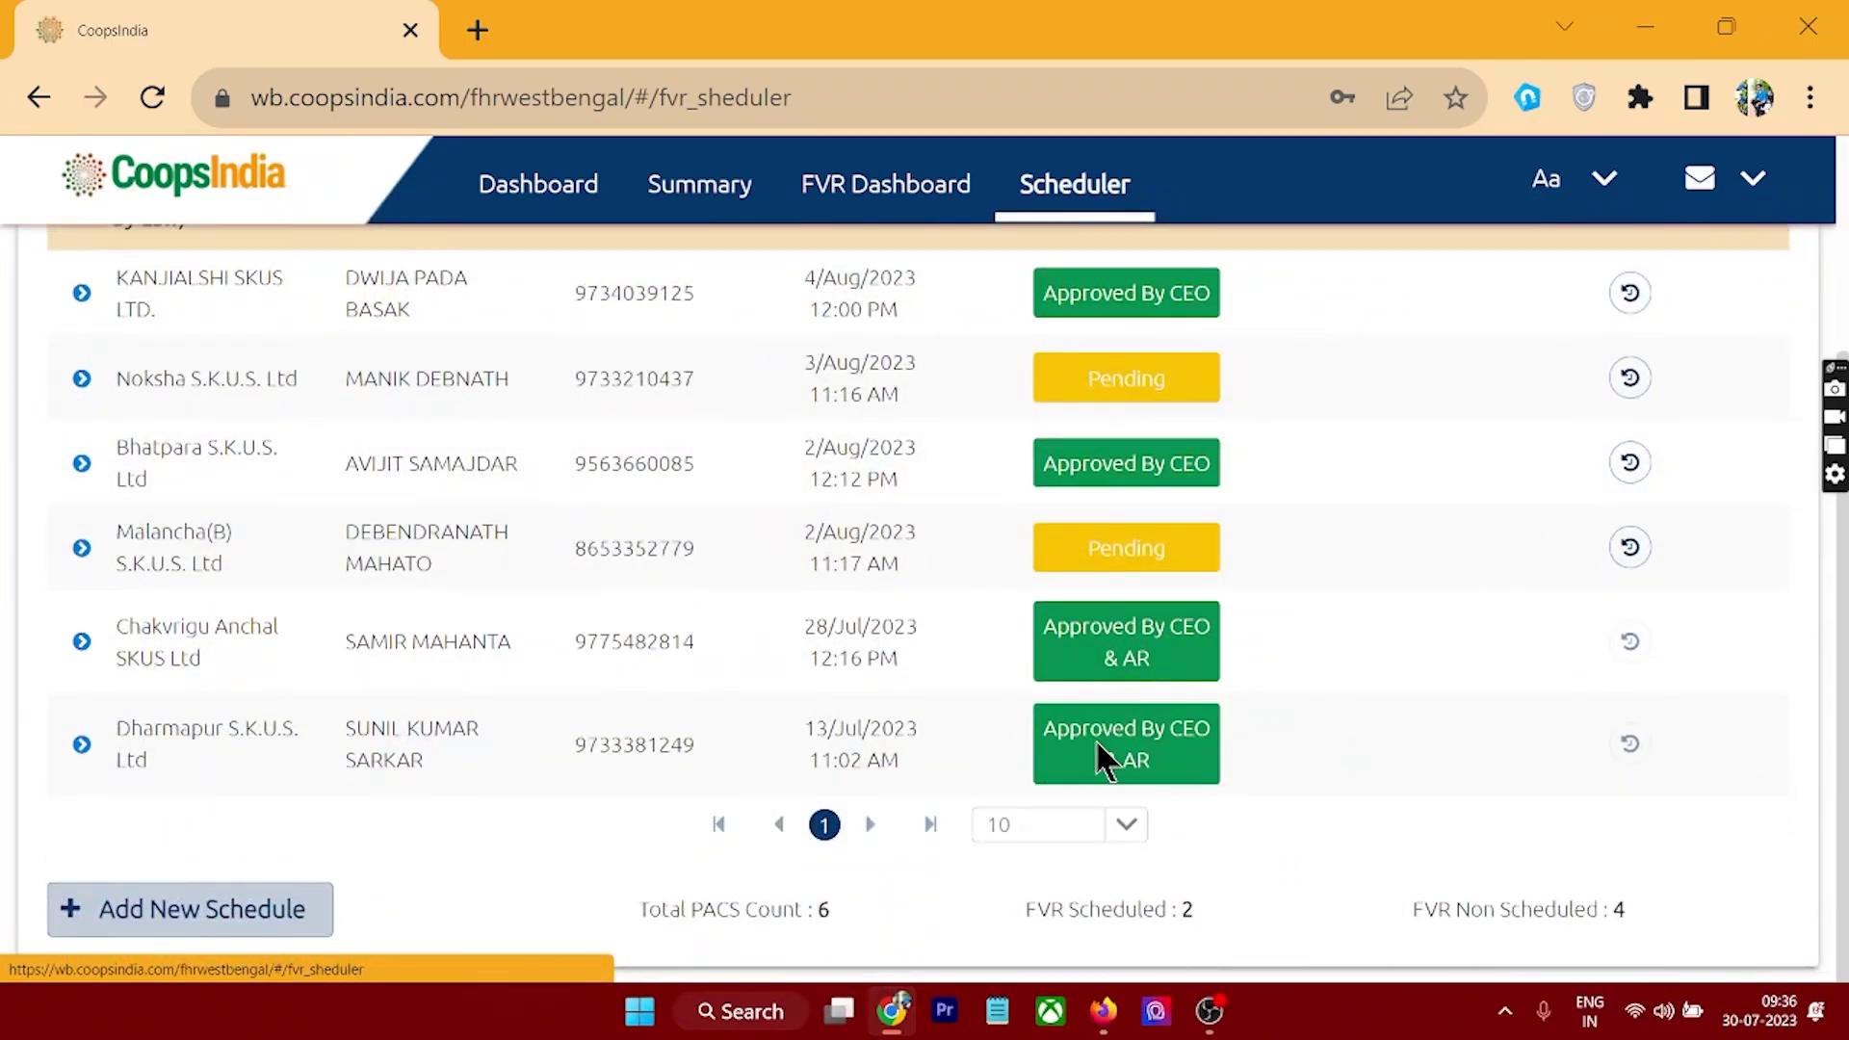
left_click_drag(1045, 729, 1212, 758)
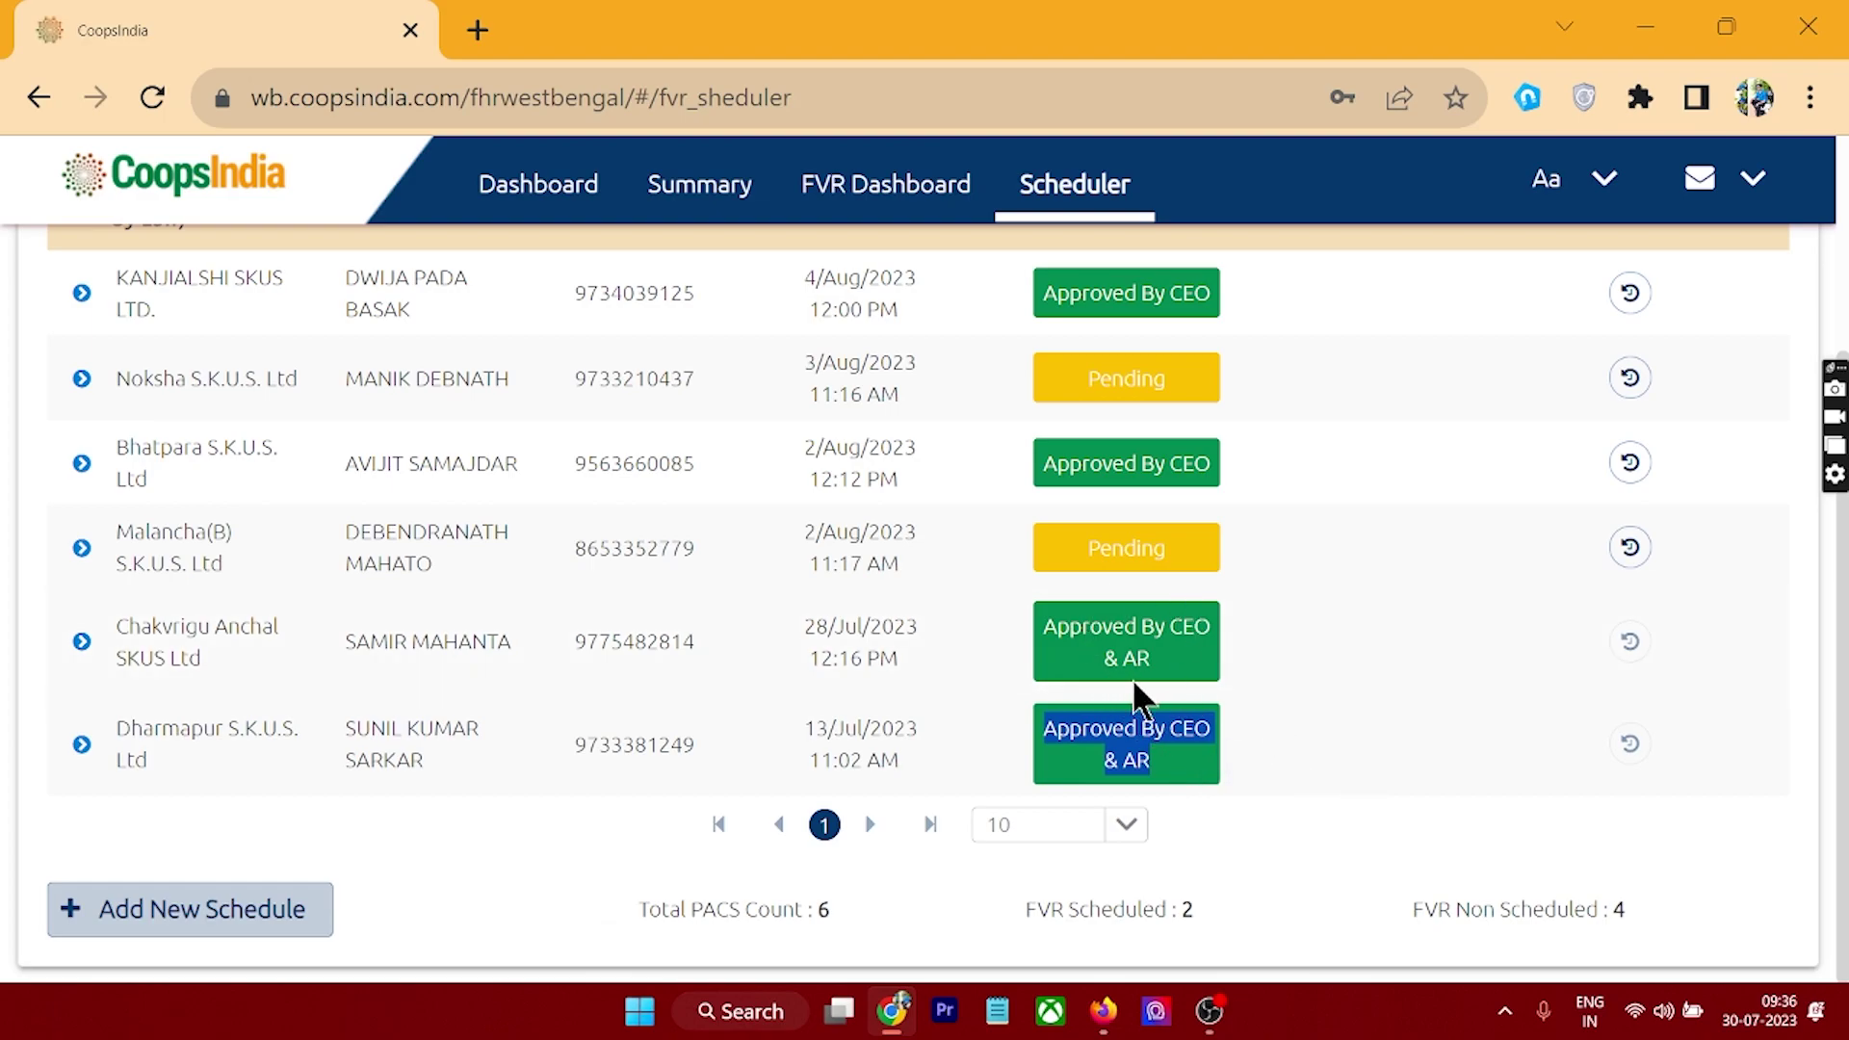
Start the FVR for Dharmapur S.K.U.S. Ltd from the societies that are ready for FVR
scroll(1130, 678, "up", 3)
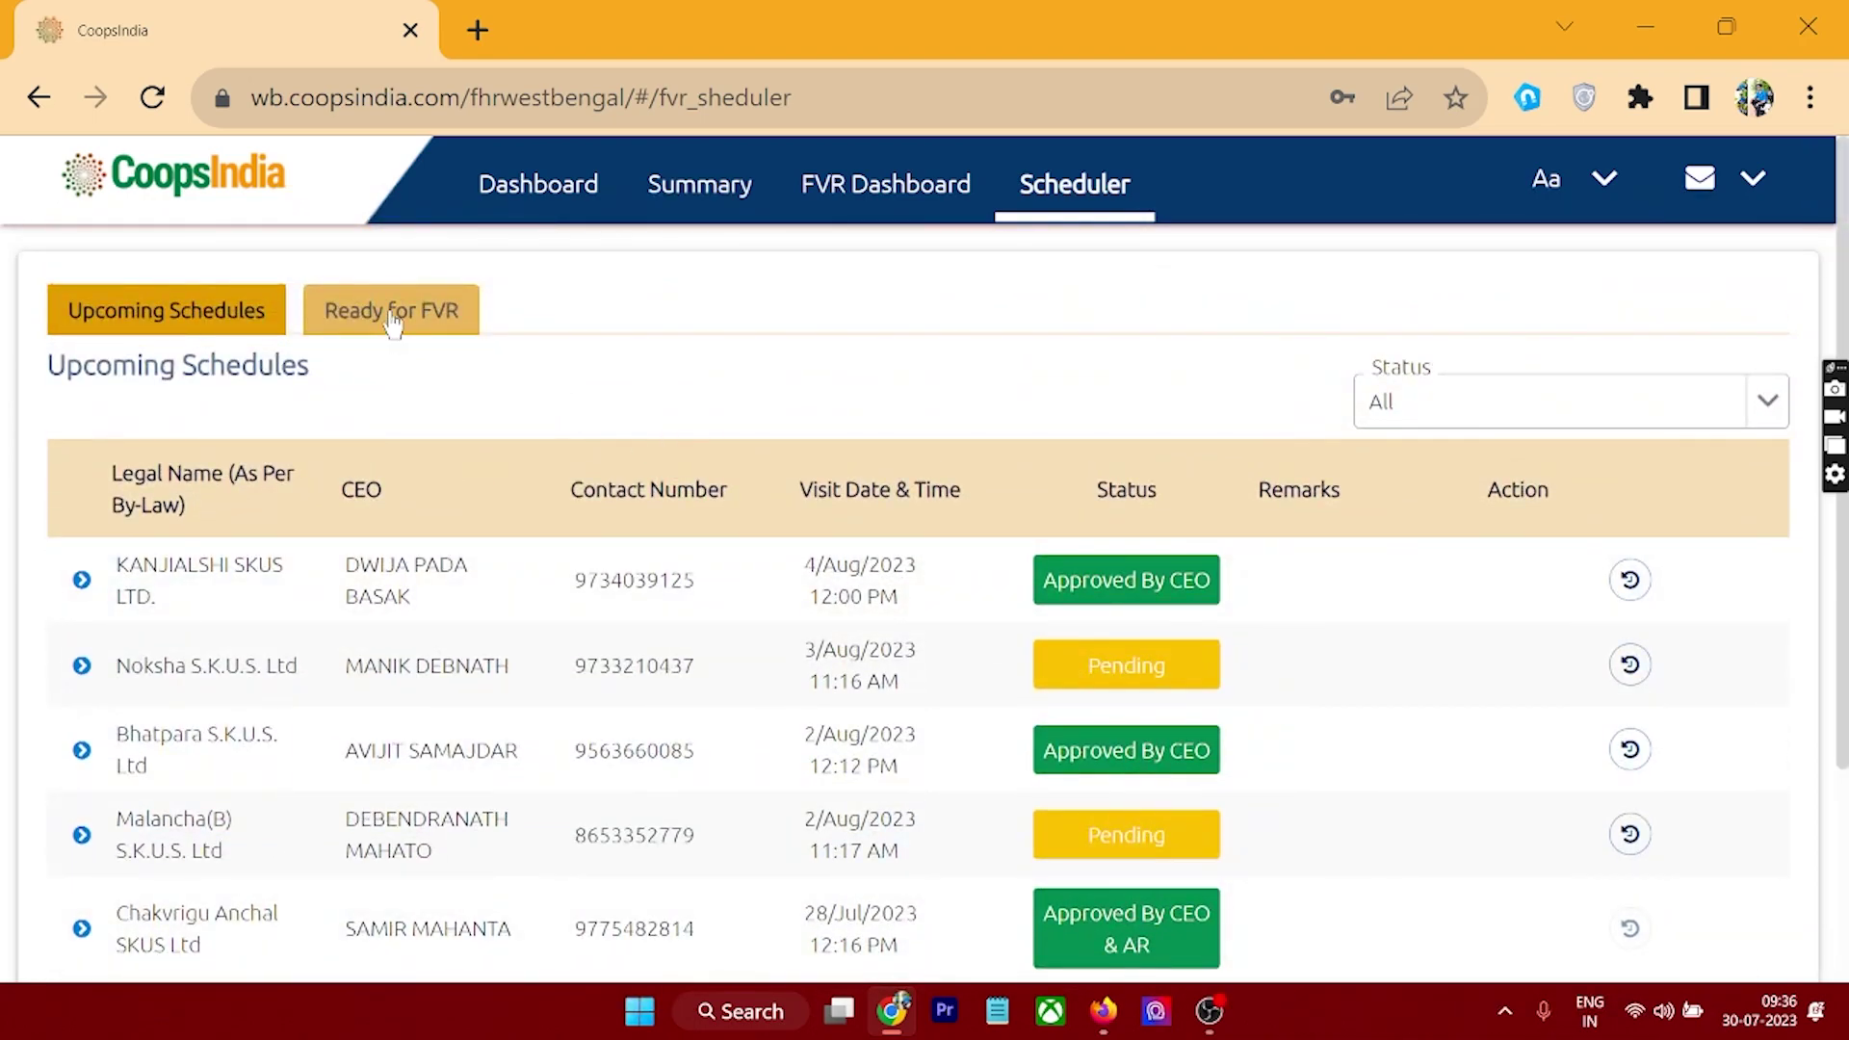
left_click(438, 318)
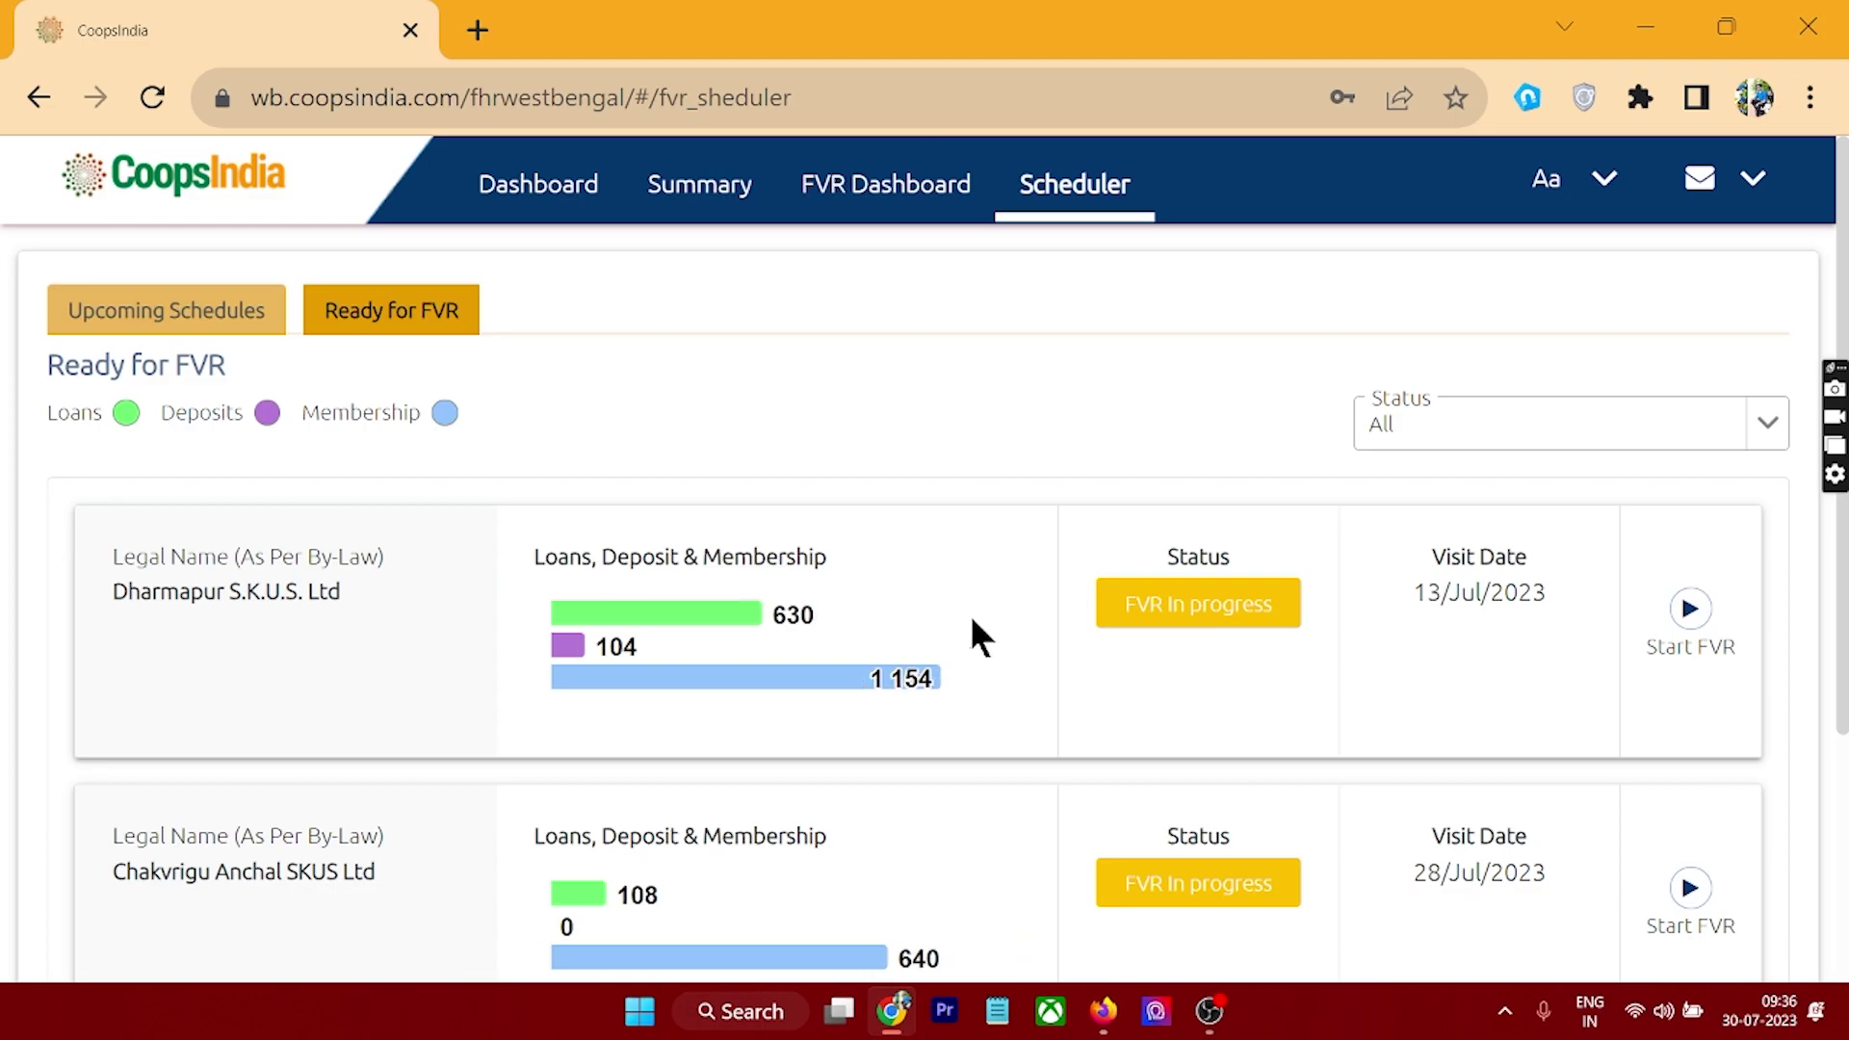
scroll(969, 614, "down", 2)
mouse_move(797, 566)
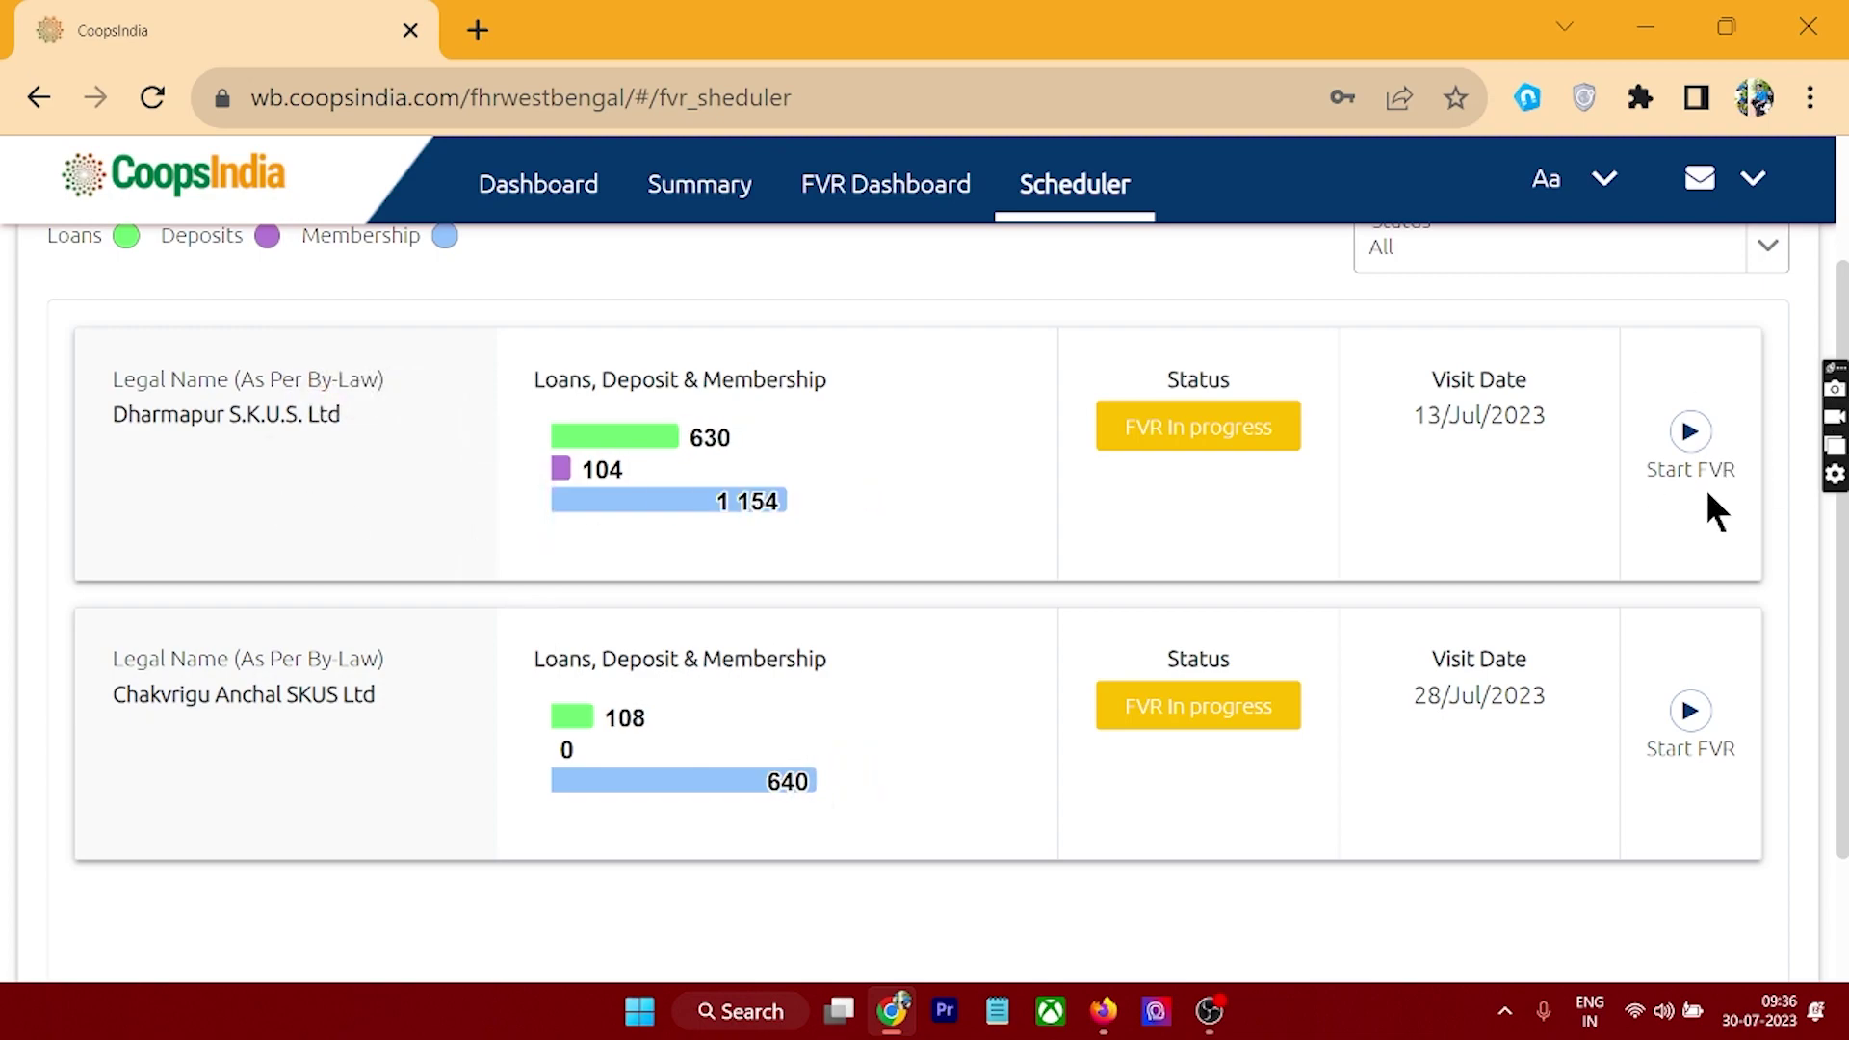
left_click(1689, 435)
Open the Society Basic Details for editing and review the address, building, covered villages and branch fields
scroll(1147, 674, "down", 3)
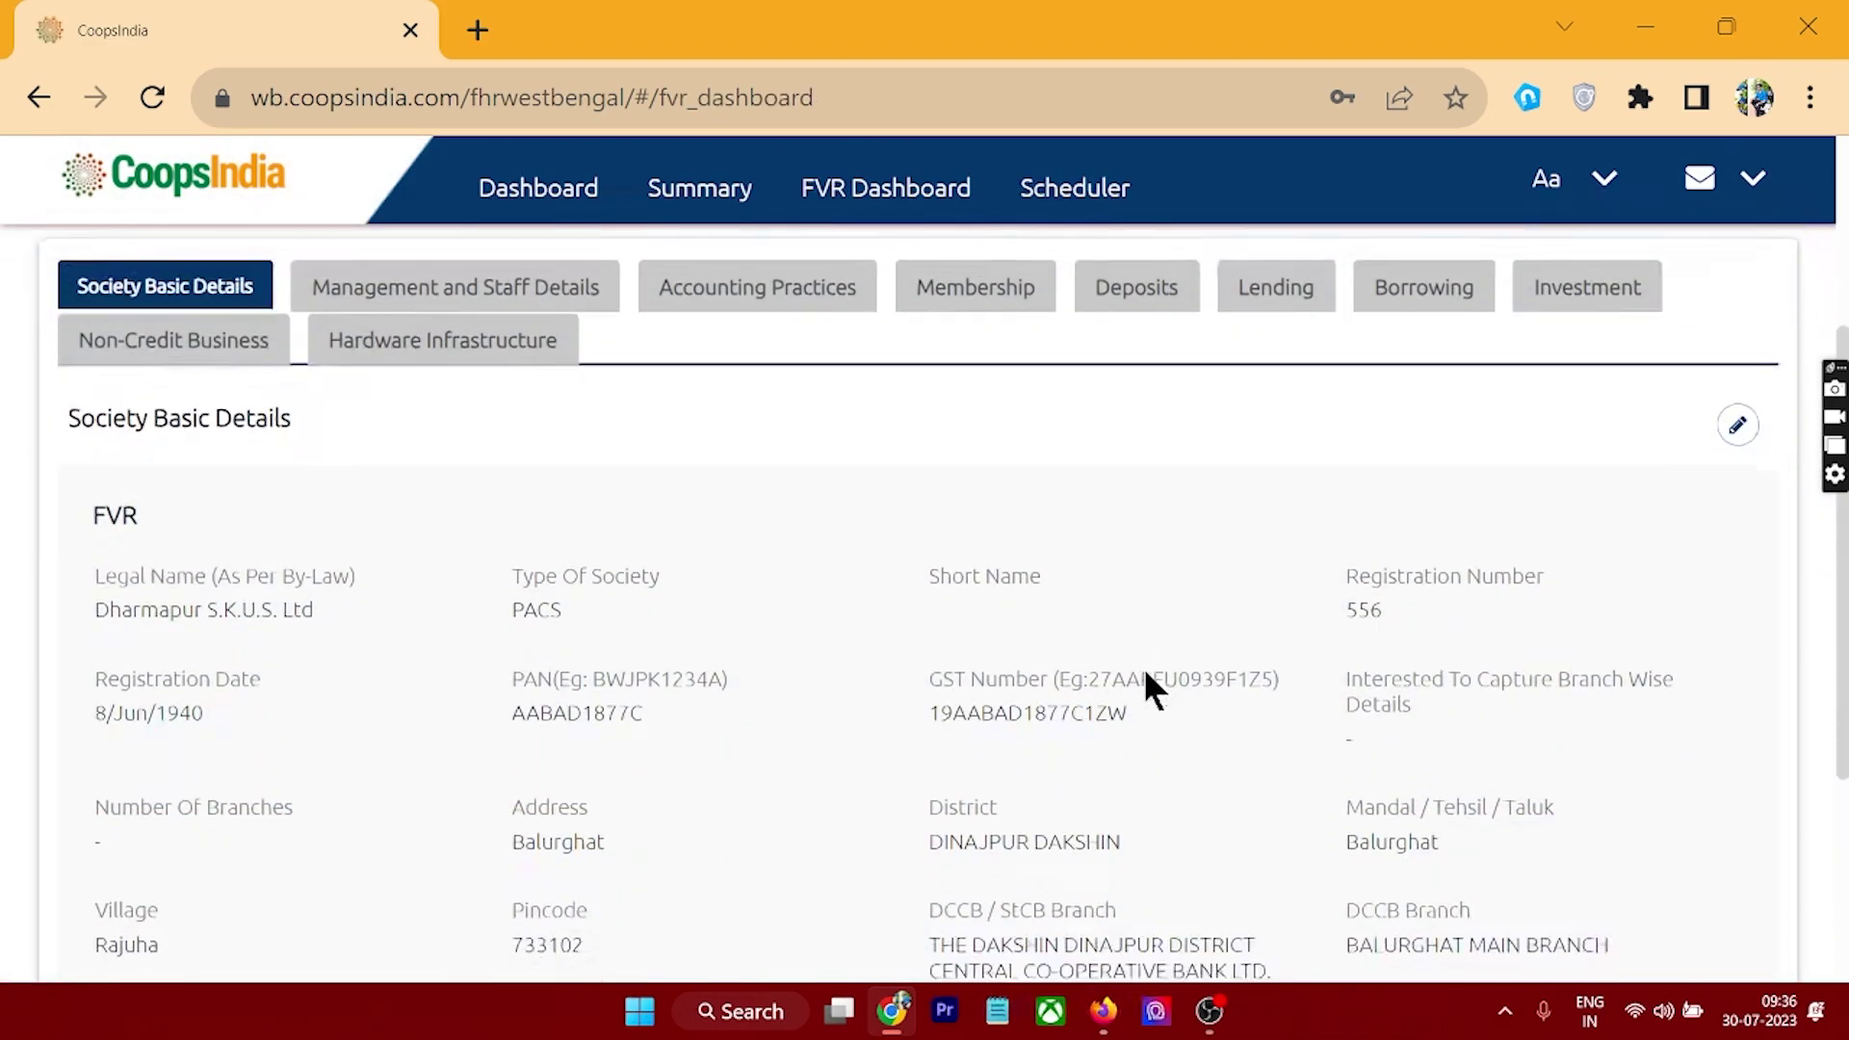
scroll(1152, 689, "up", 2)
left_click(1739, 428)
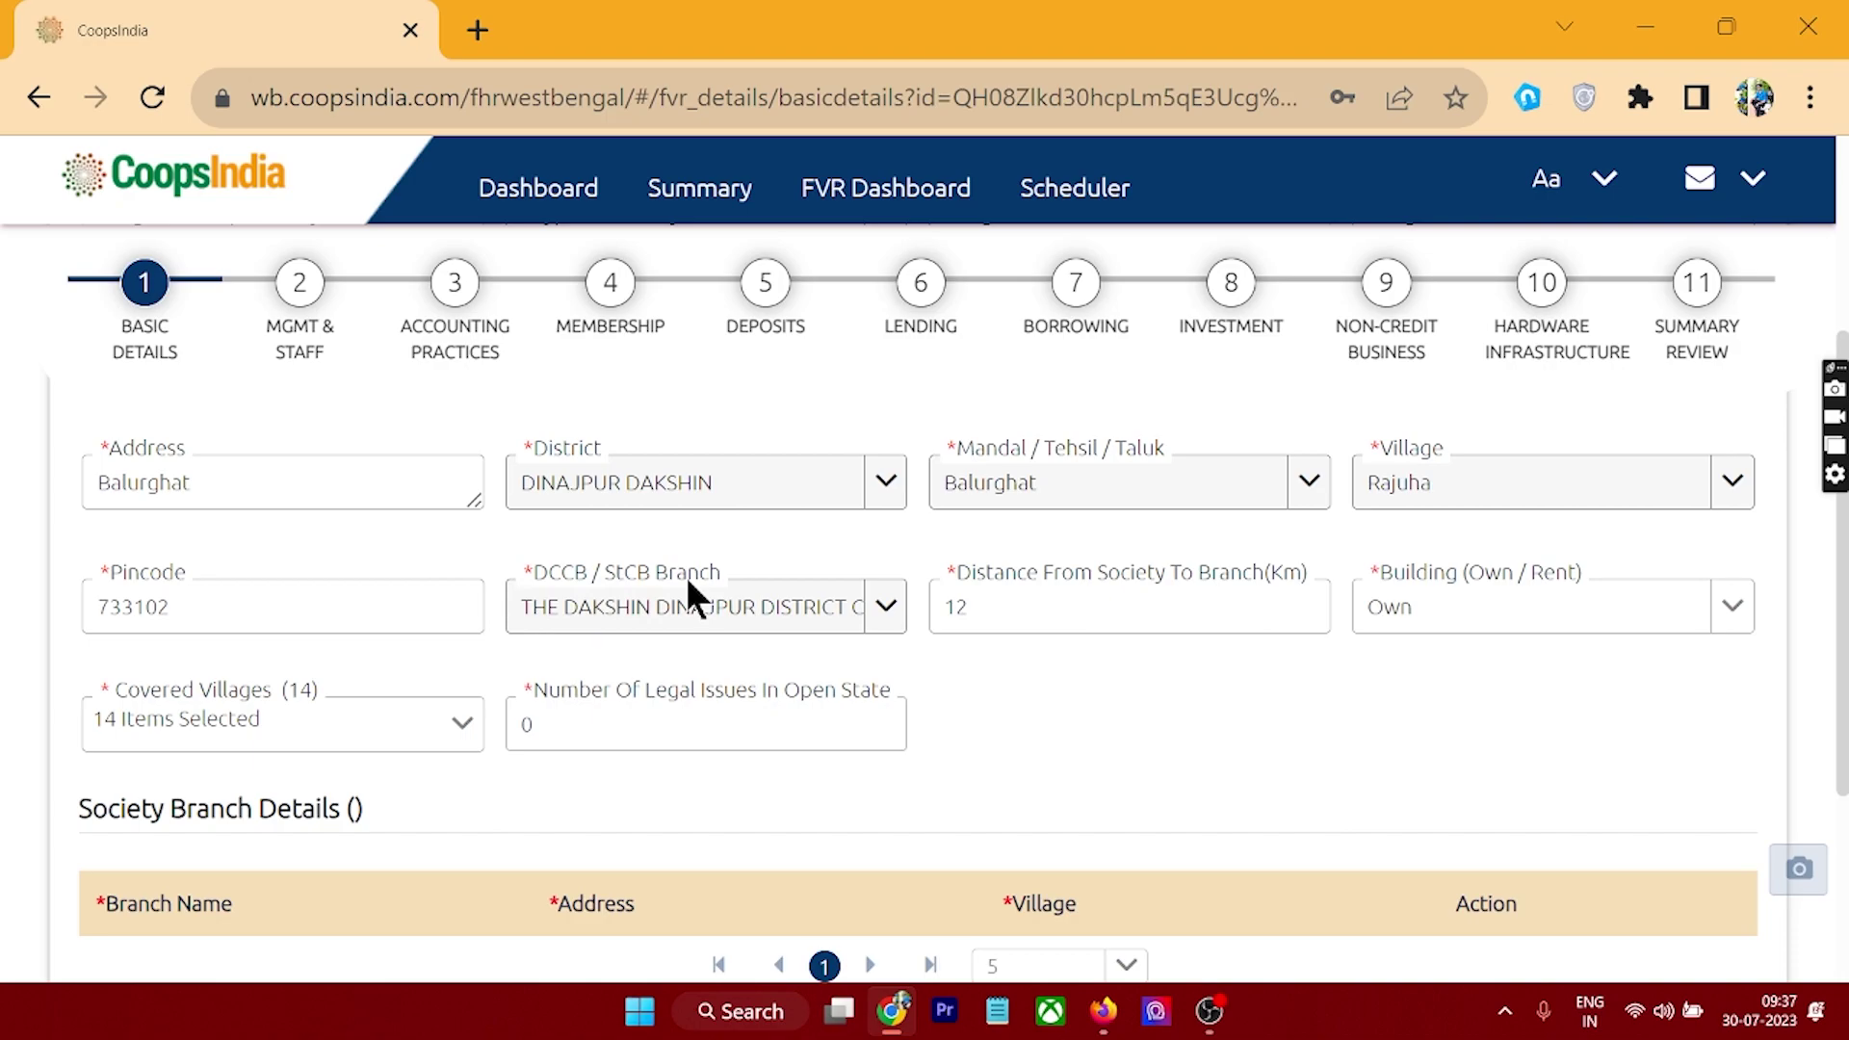
scroll(690, 598, "down", 2)
scroll(689, 598, "up", 2)
scroll(674, 617, "down", 3)
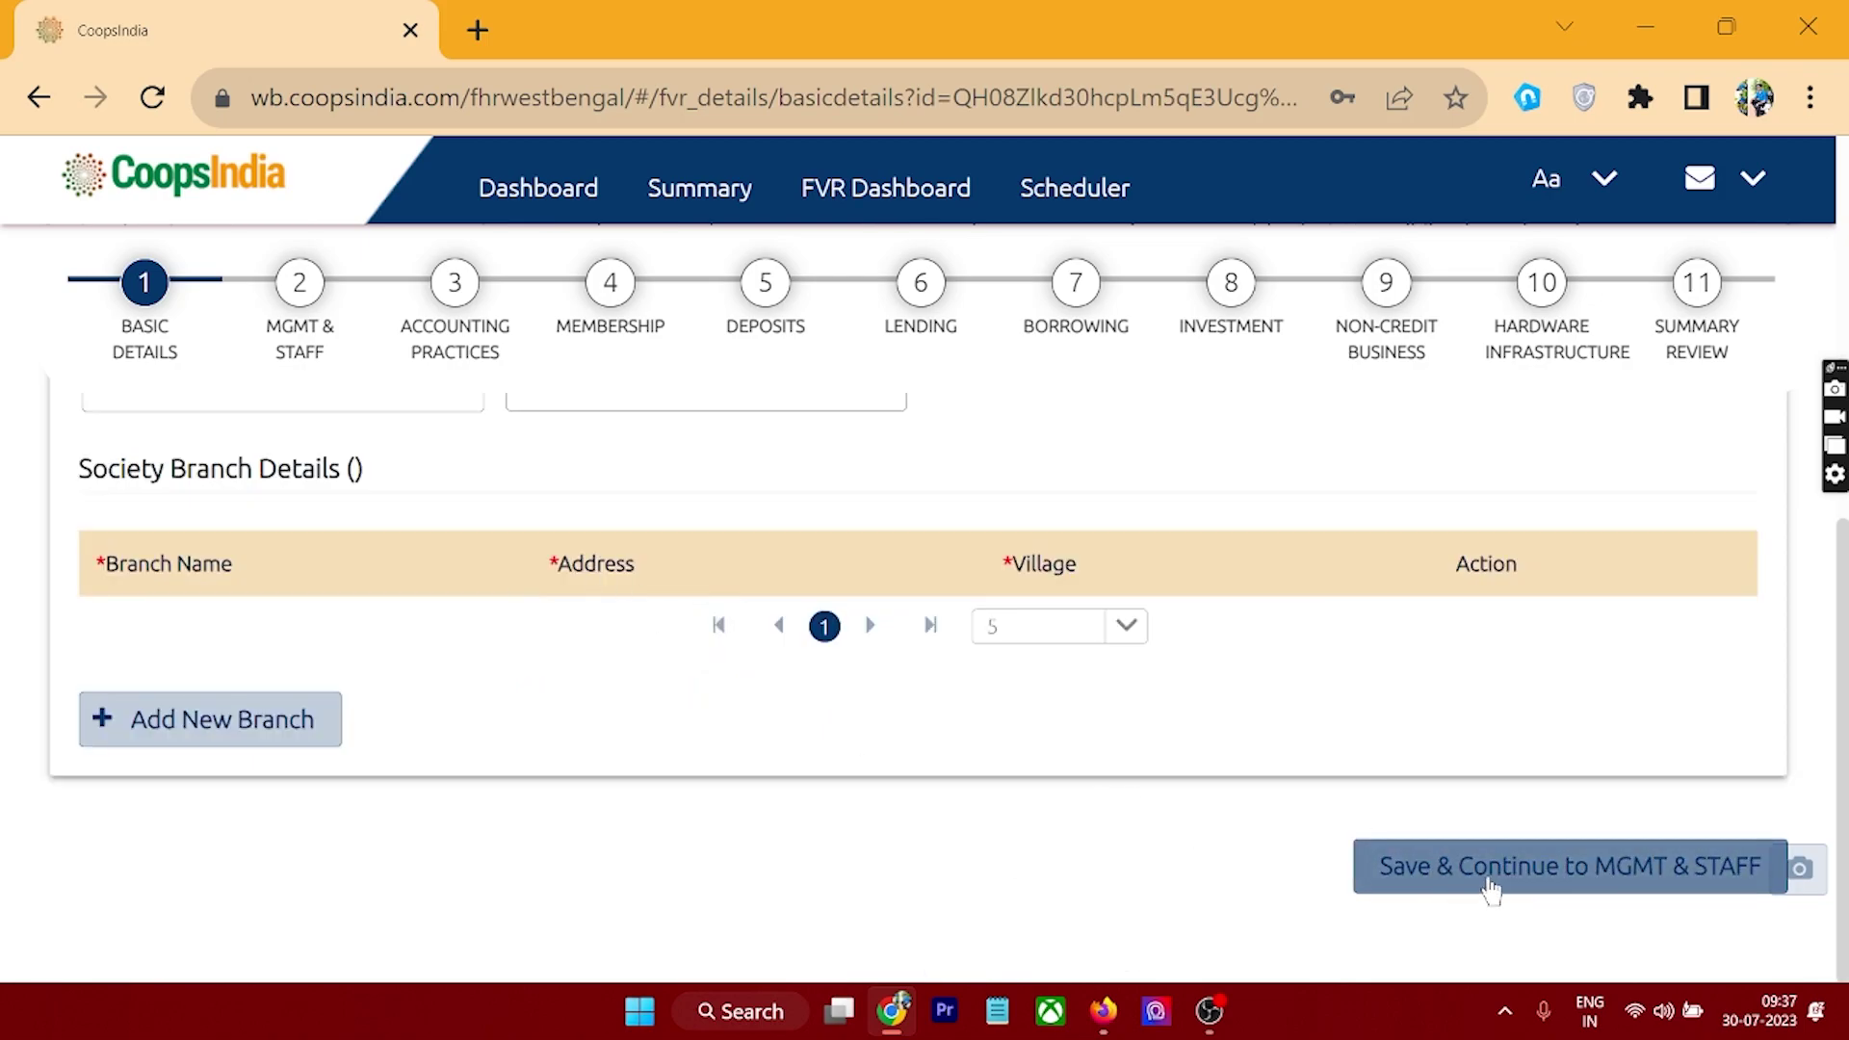
scroll(1313, 785, "up", 3)
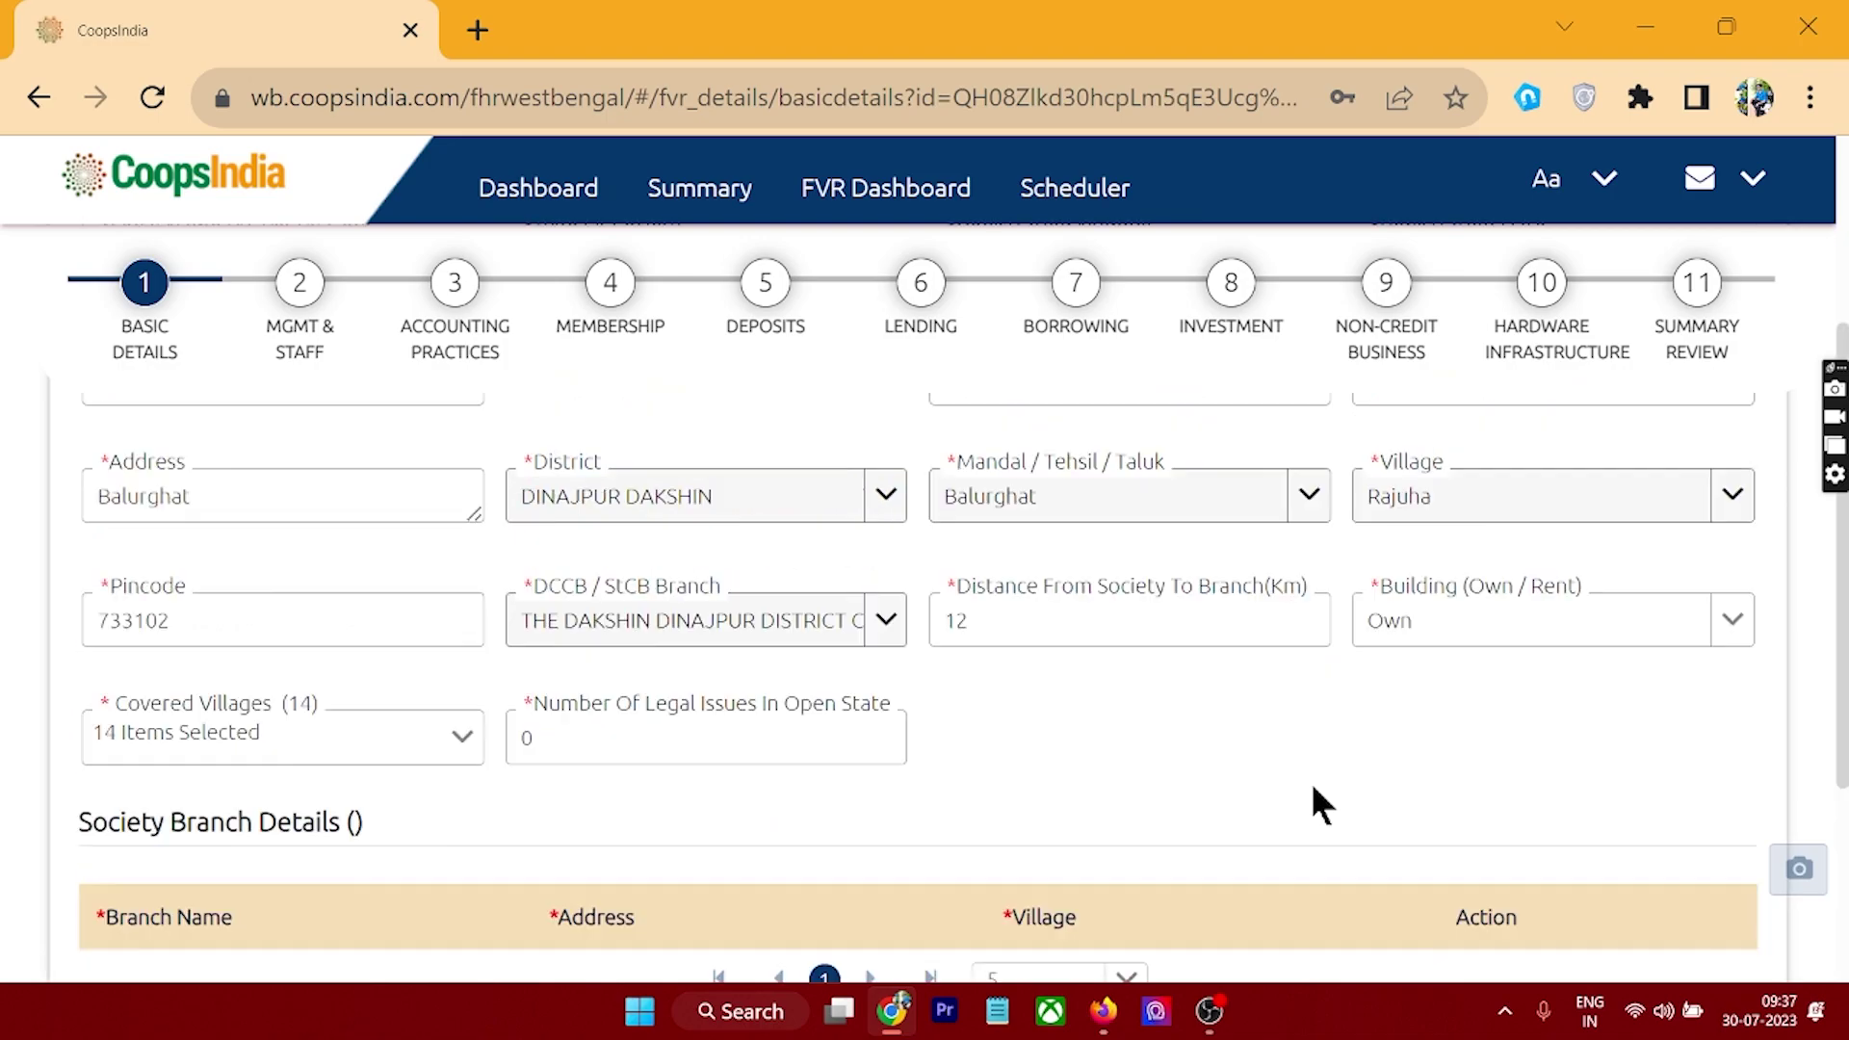
scroll(1242, 712, "down", 2)
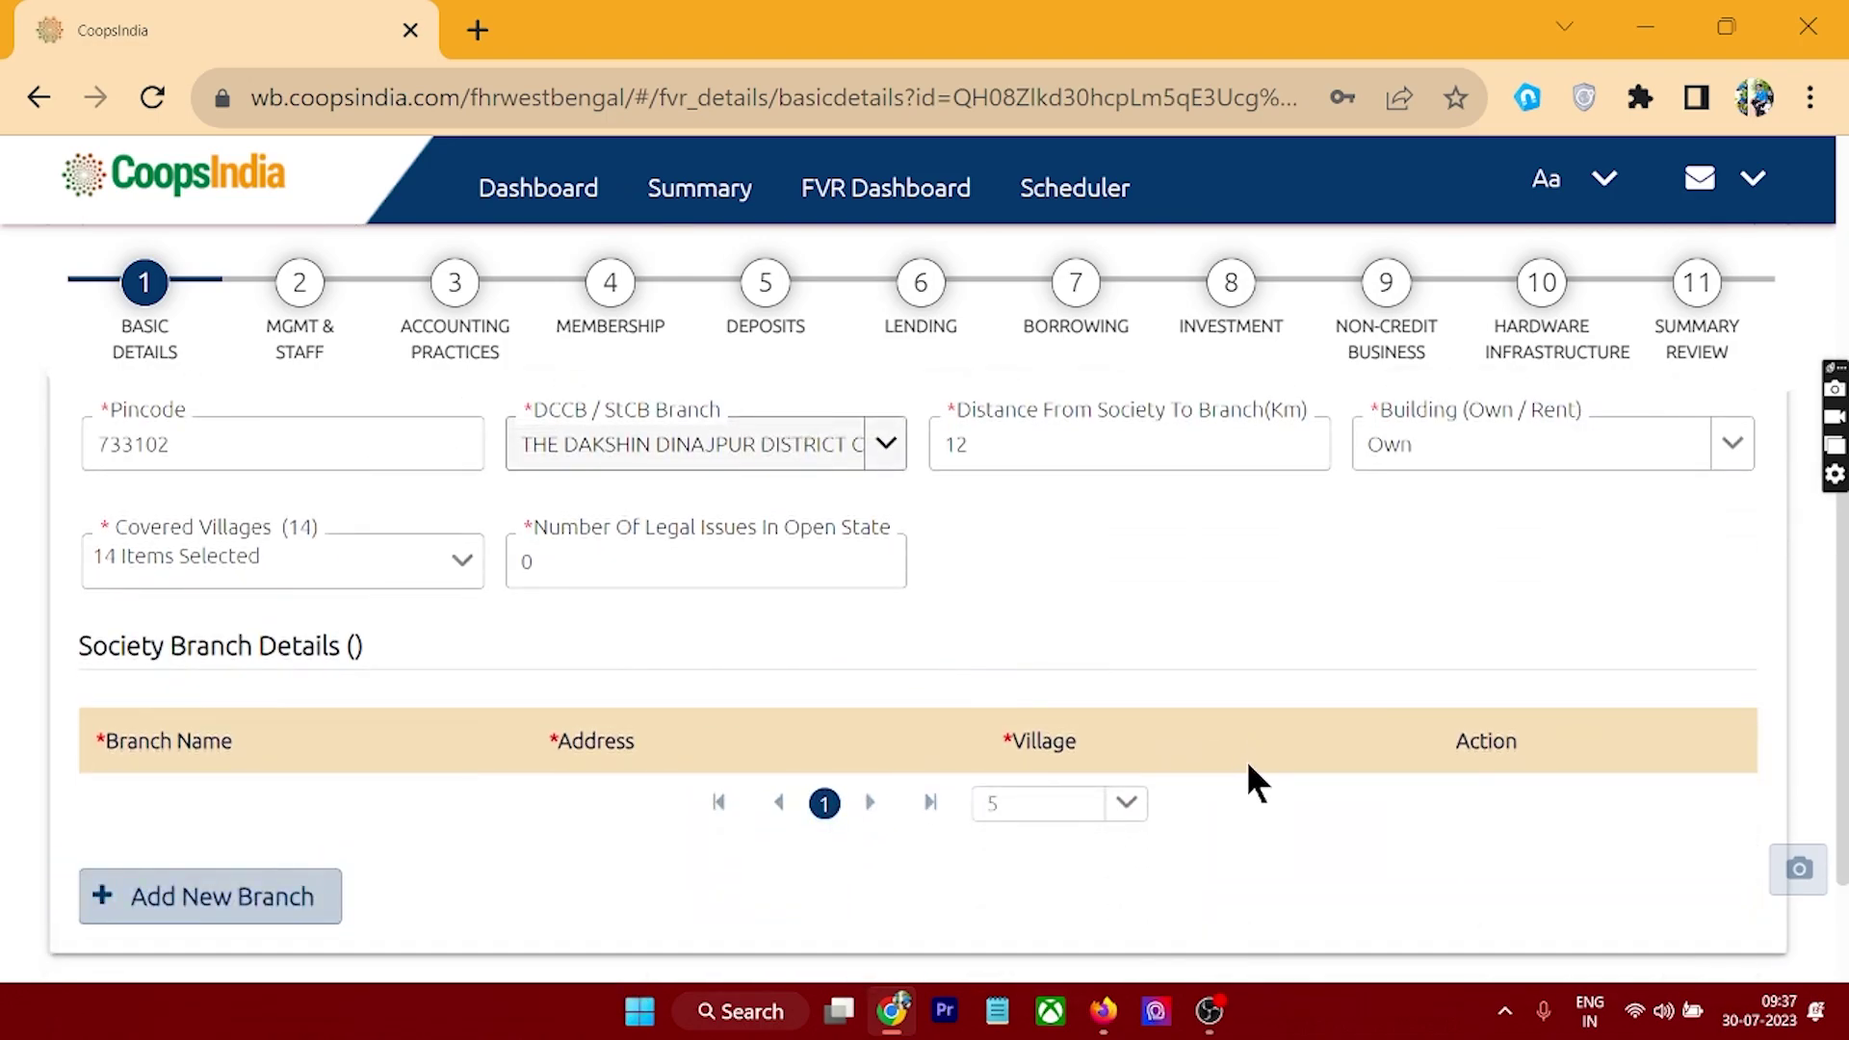
scroll(1252, 756, "down", 2)
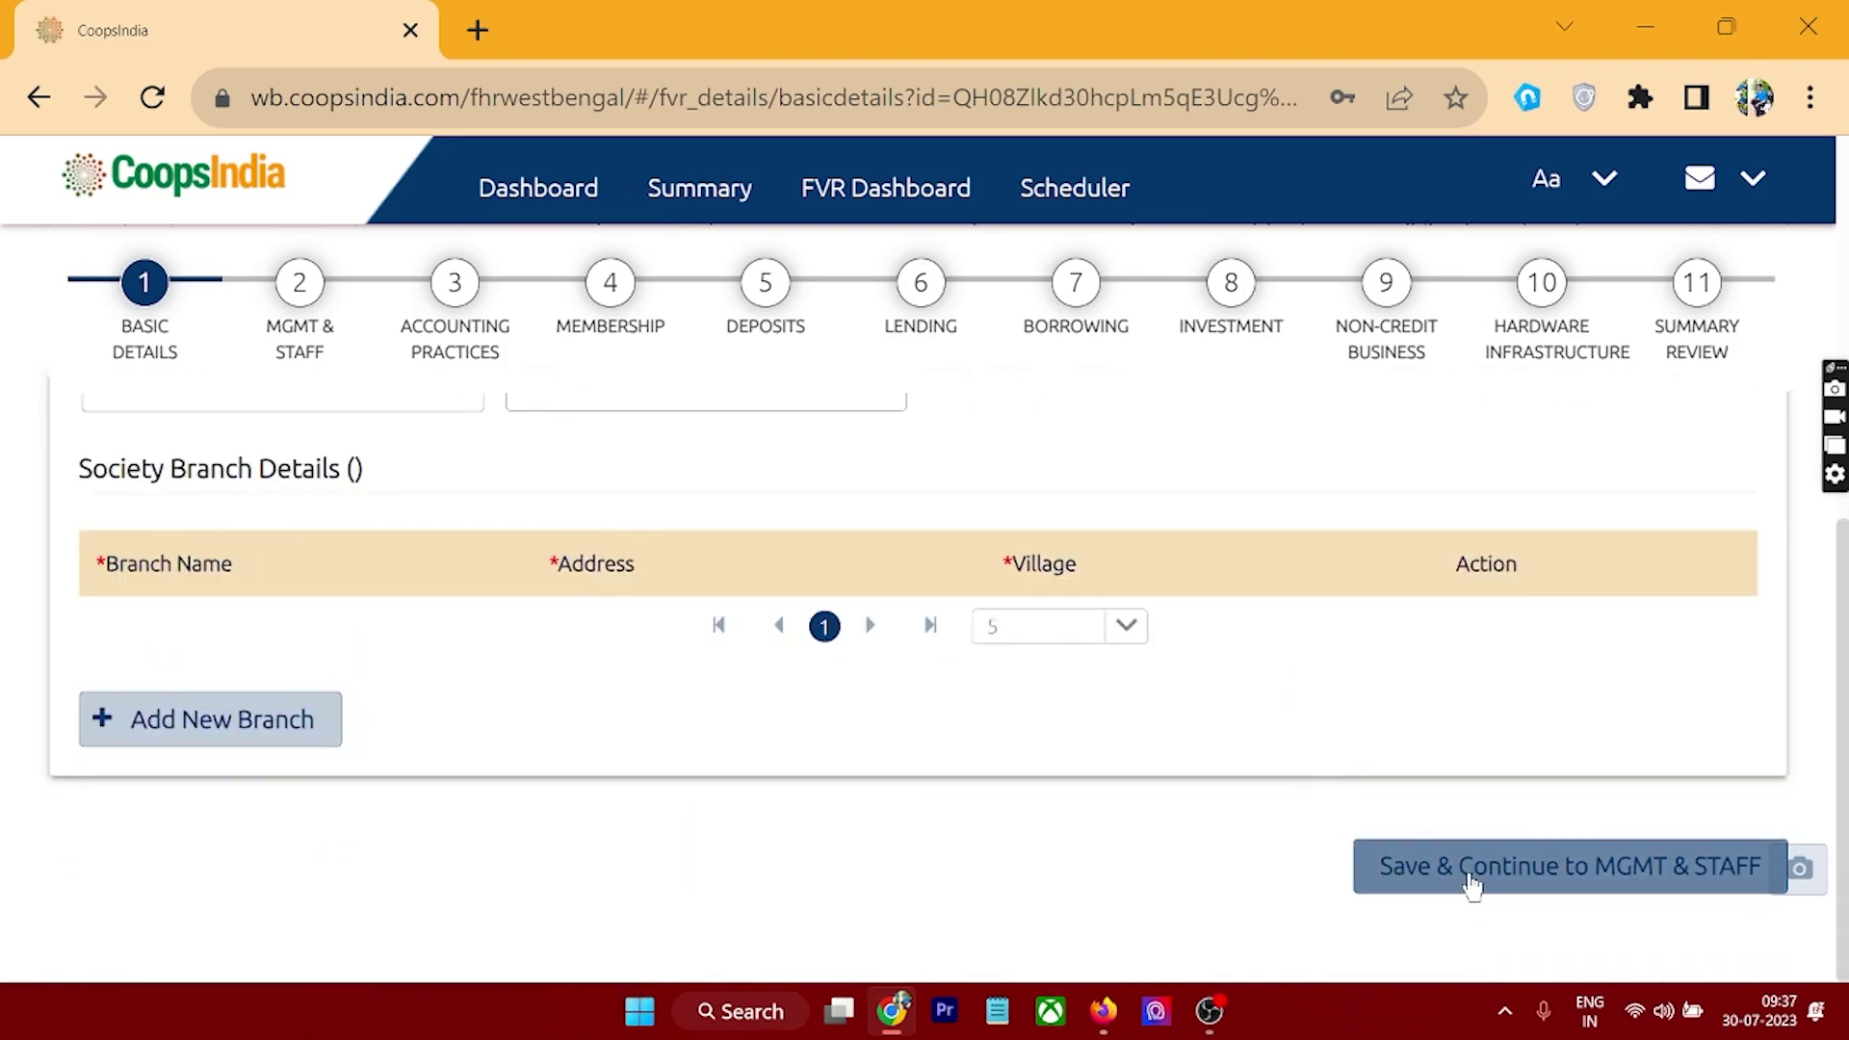
Open the management and staff section and review the staff list and the SPoC explanation
left_click(299, 286)
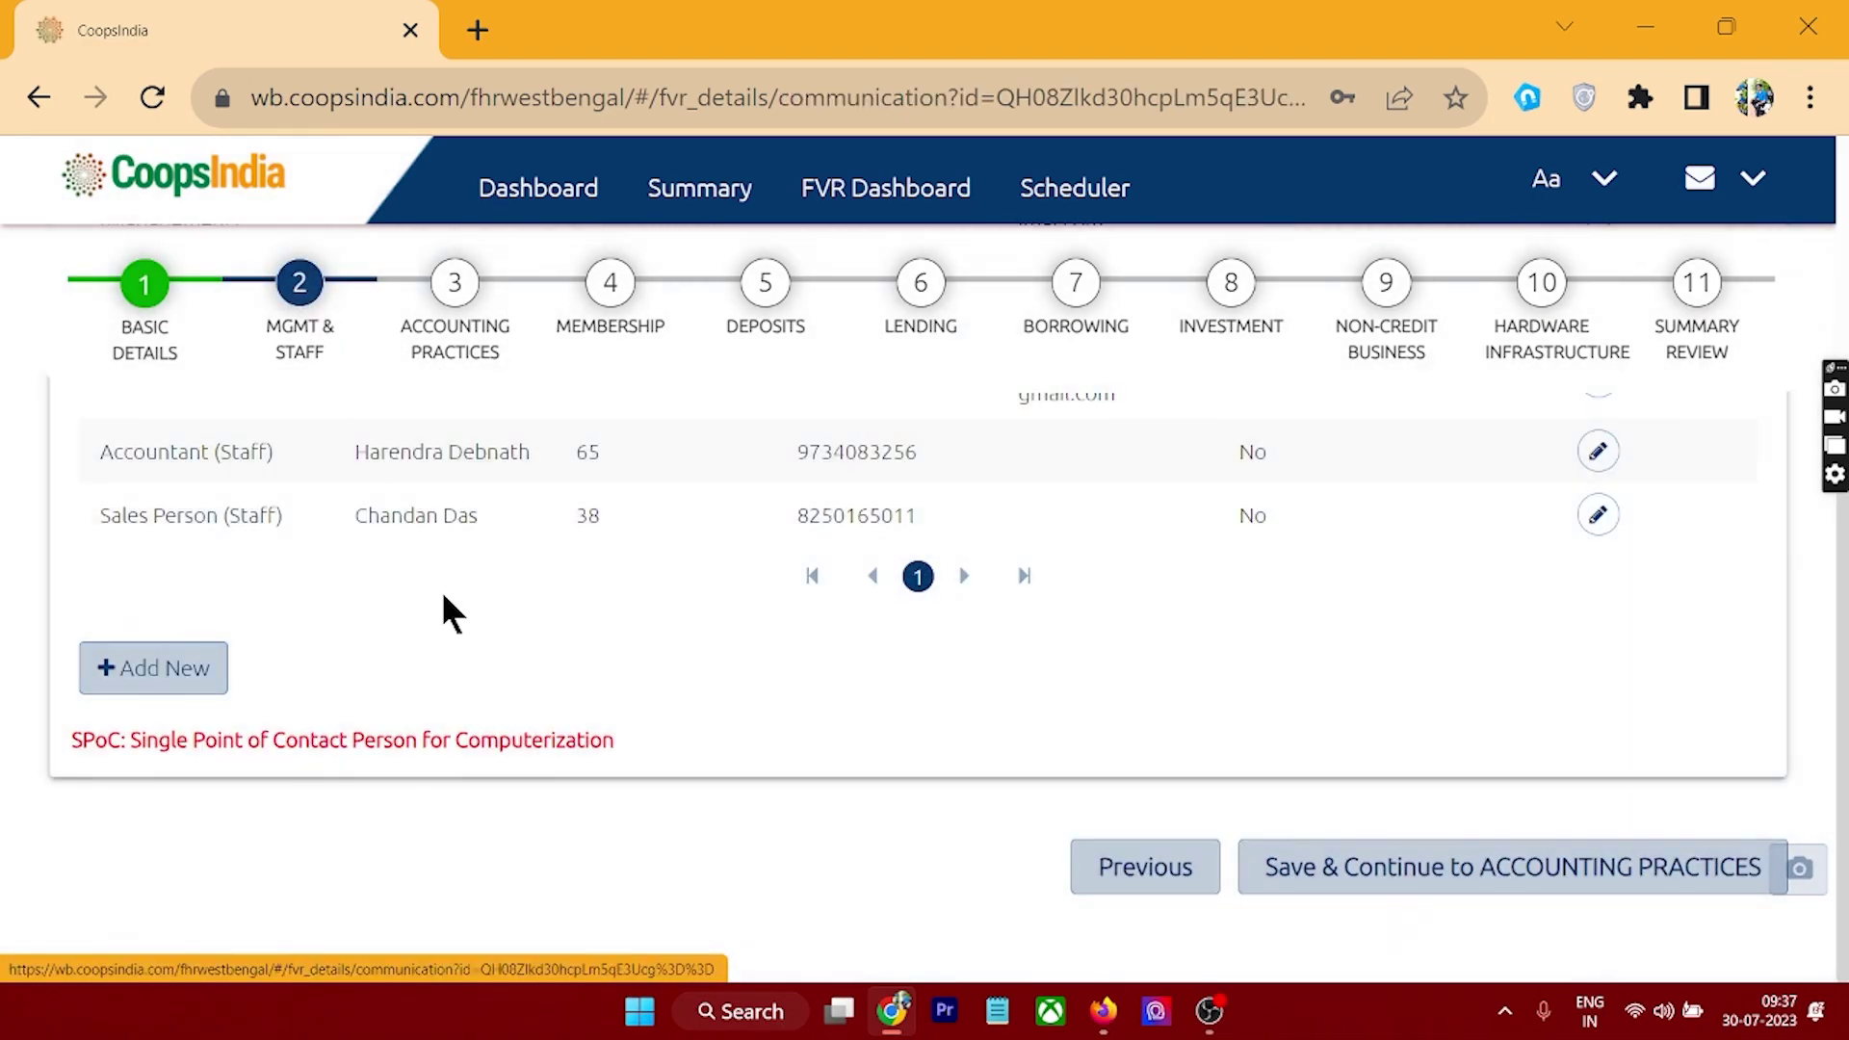
scroll(761, 664, "up", 1)
scroll(761, 657, "up", 2)
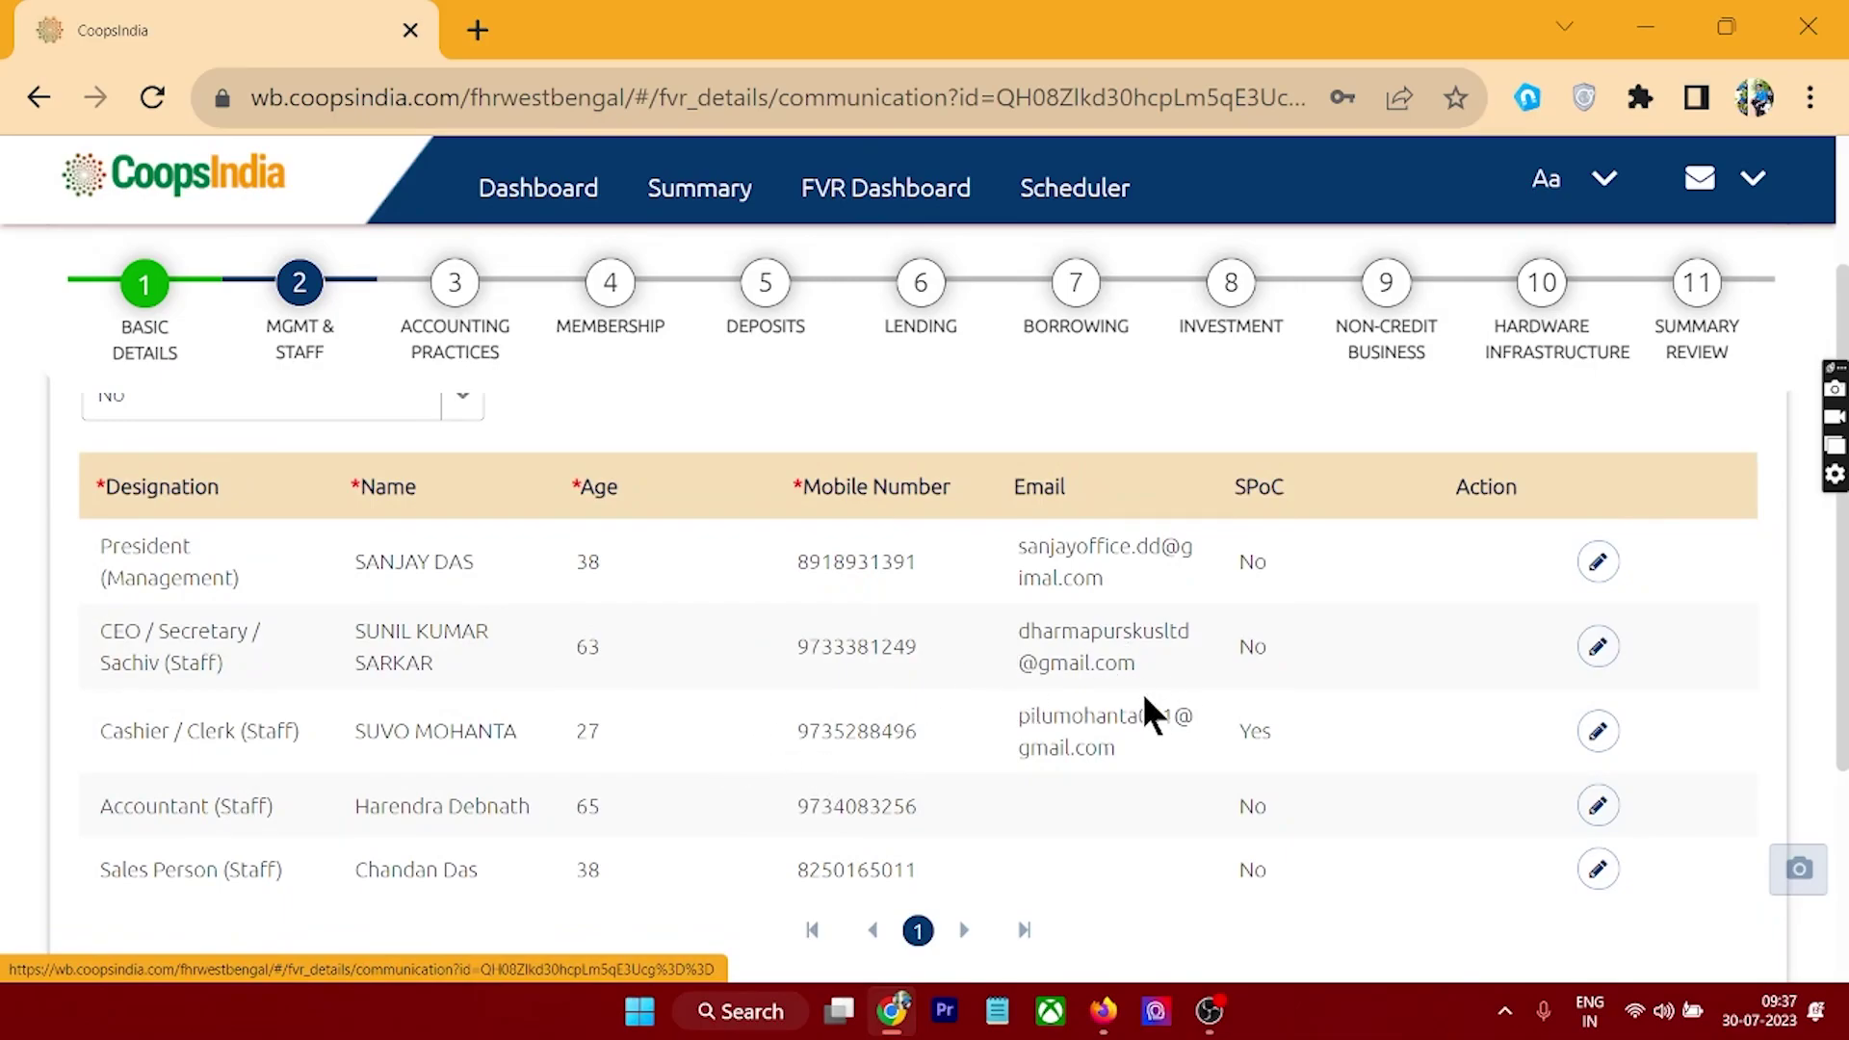
scroll(1151, 718, "down", 2)
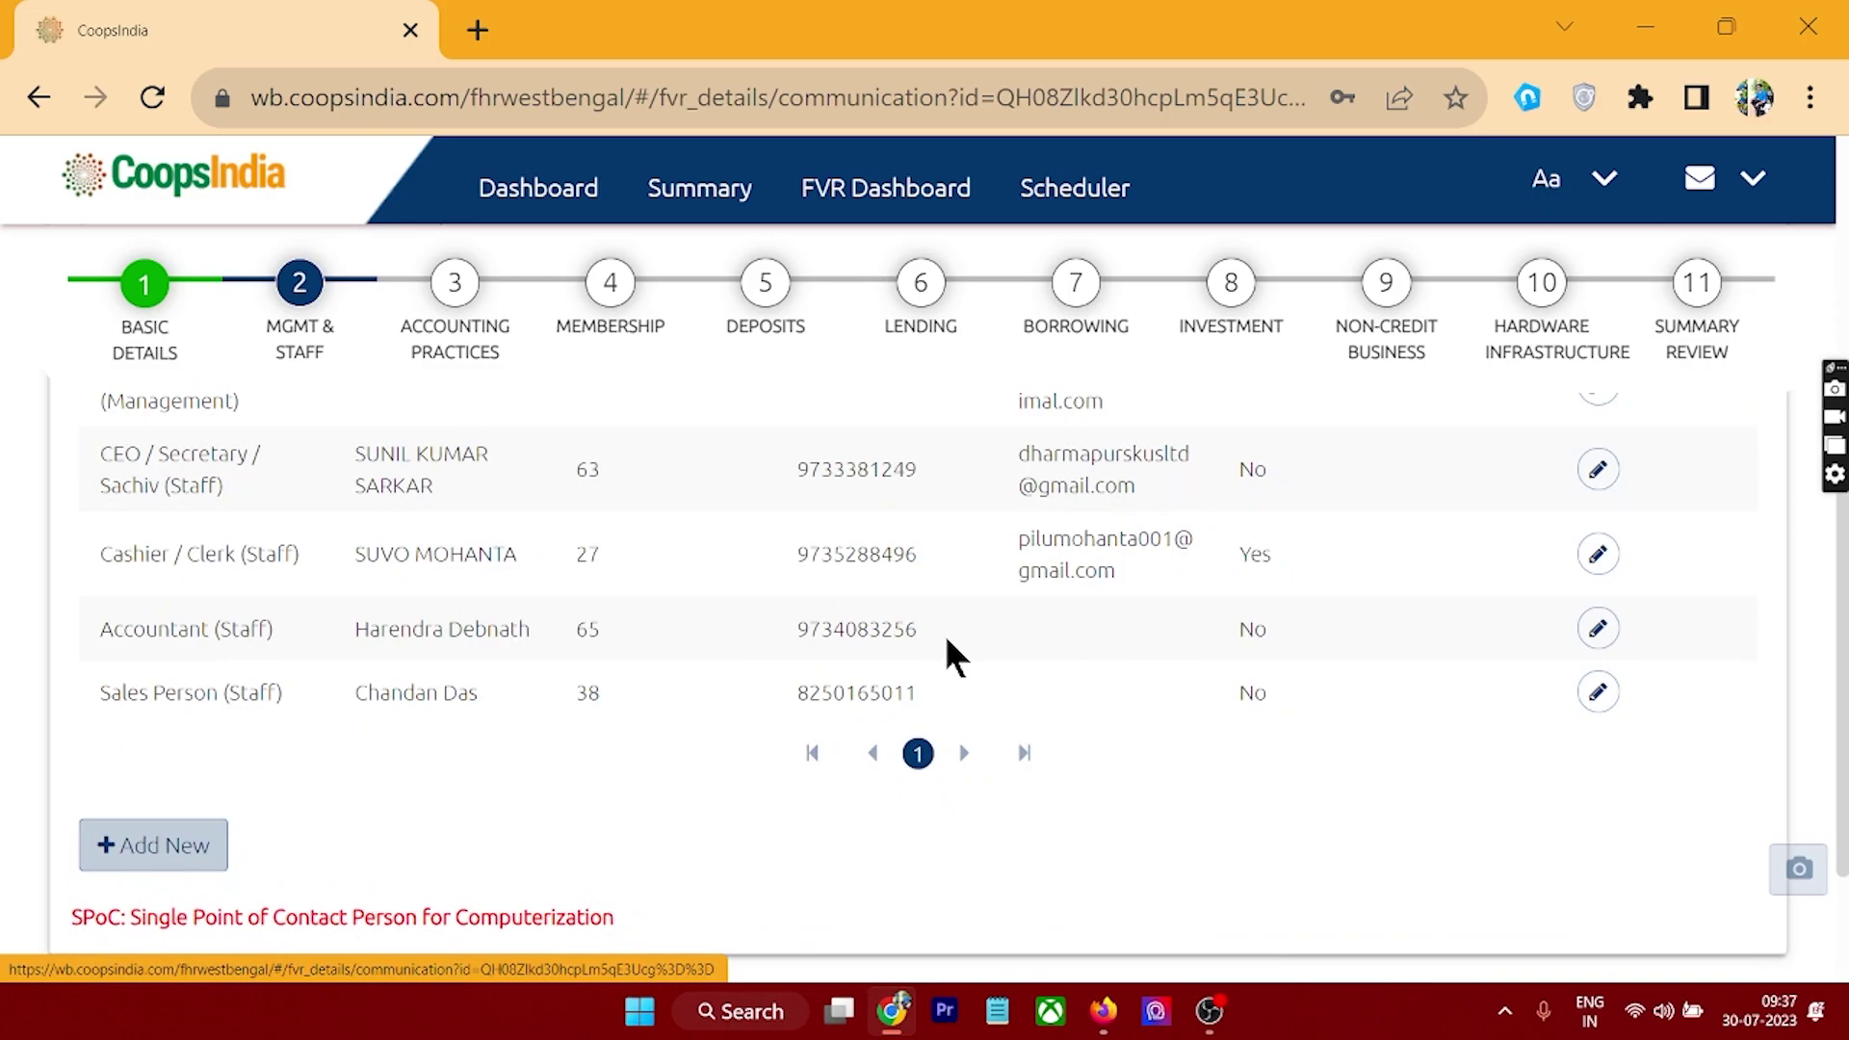
scroll(961, 646, "up", 3)
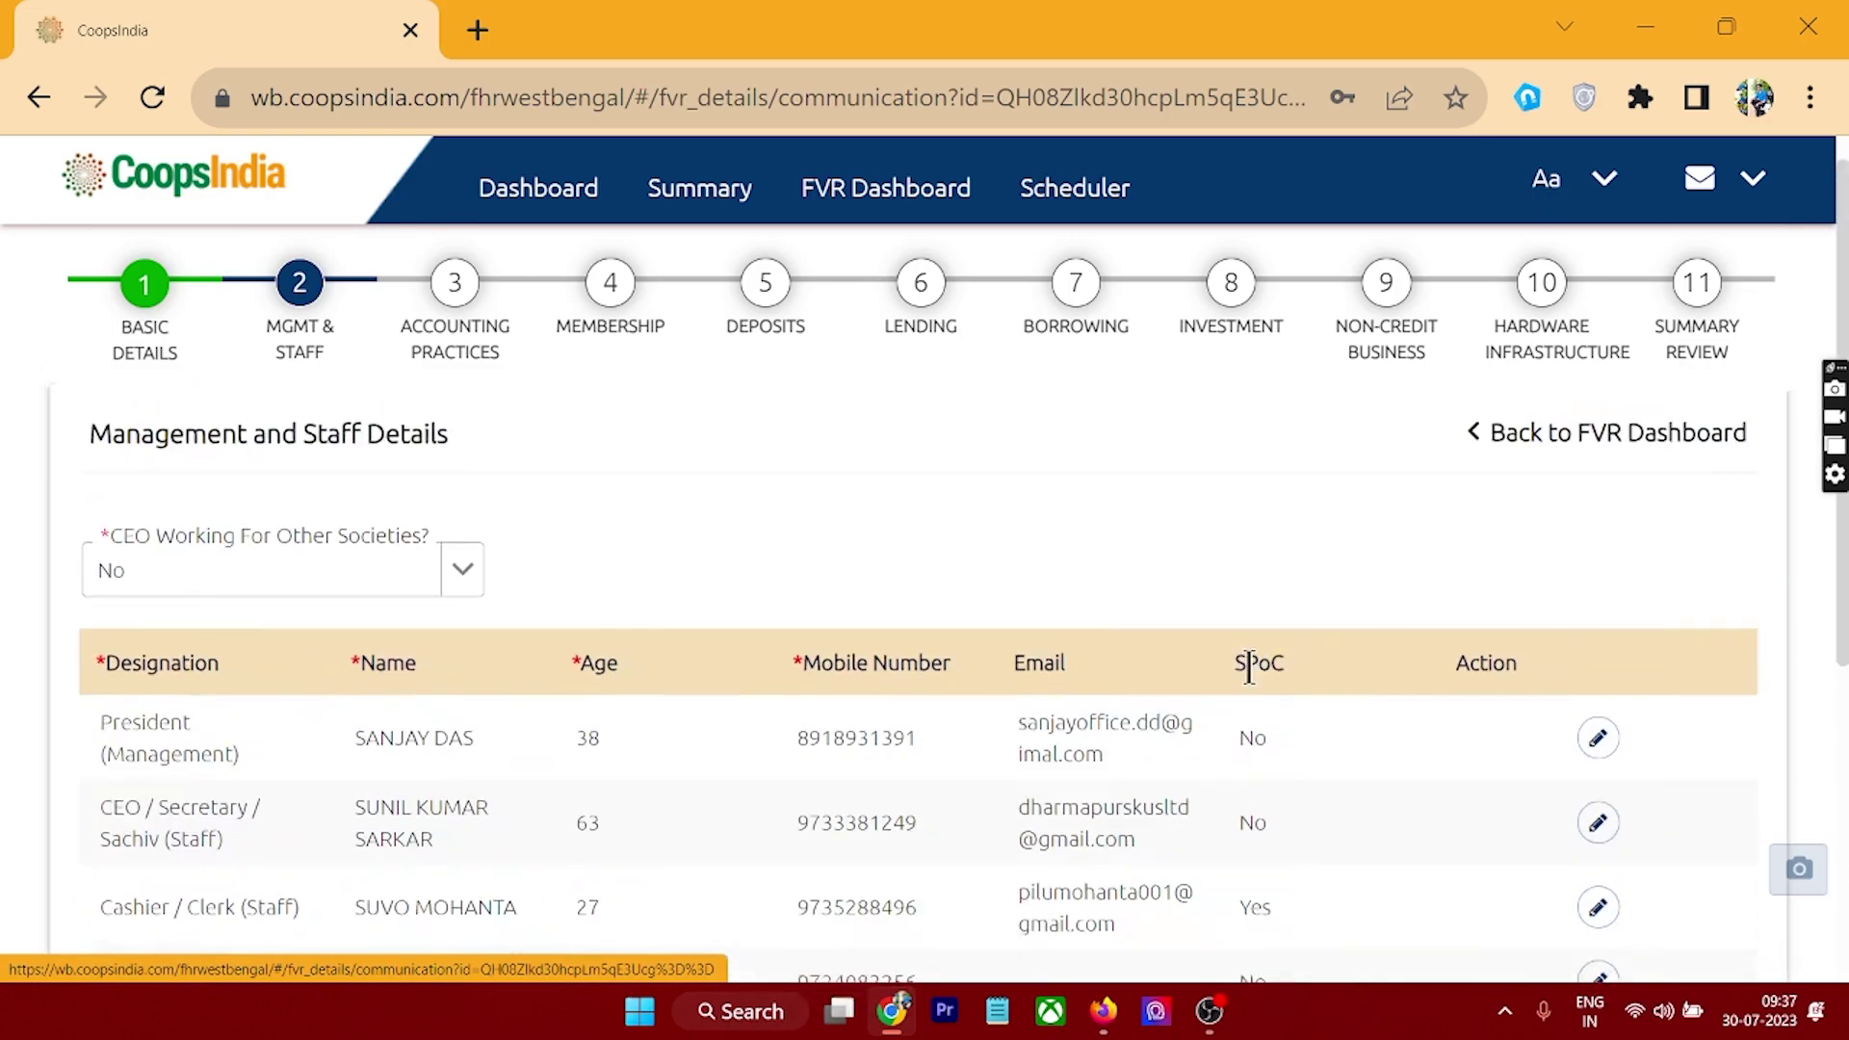
scroll(1295, 674, "down", 3)
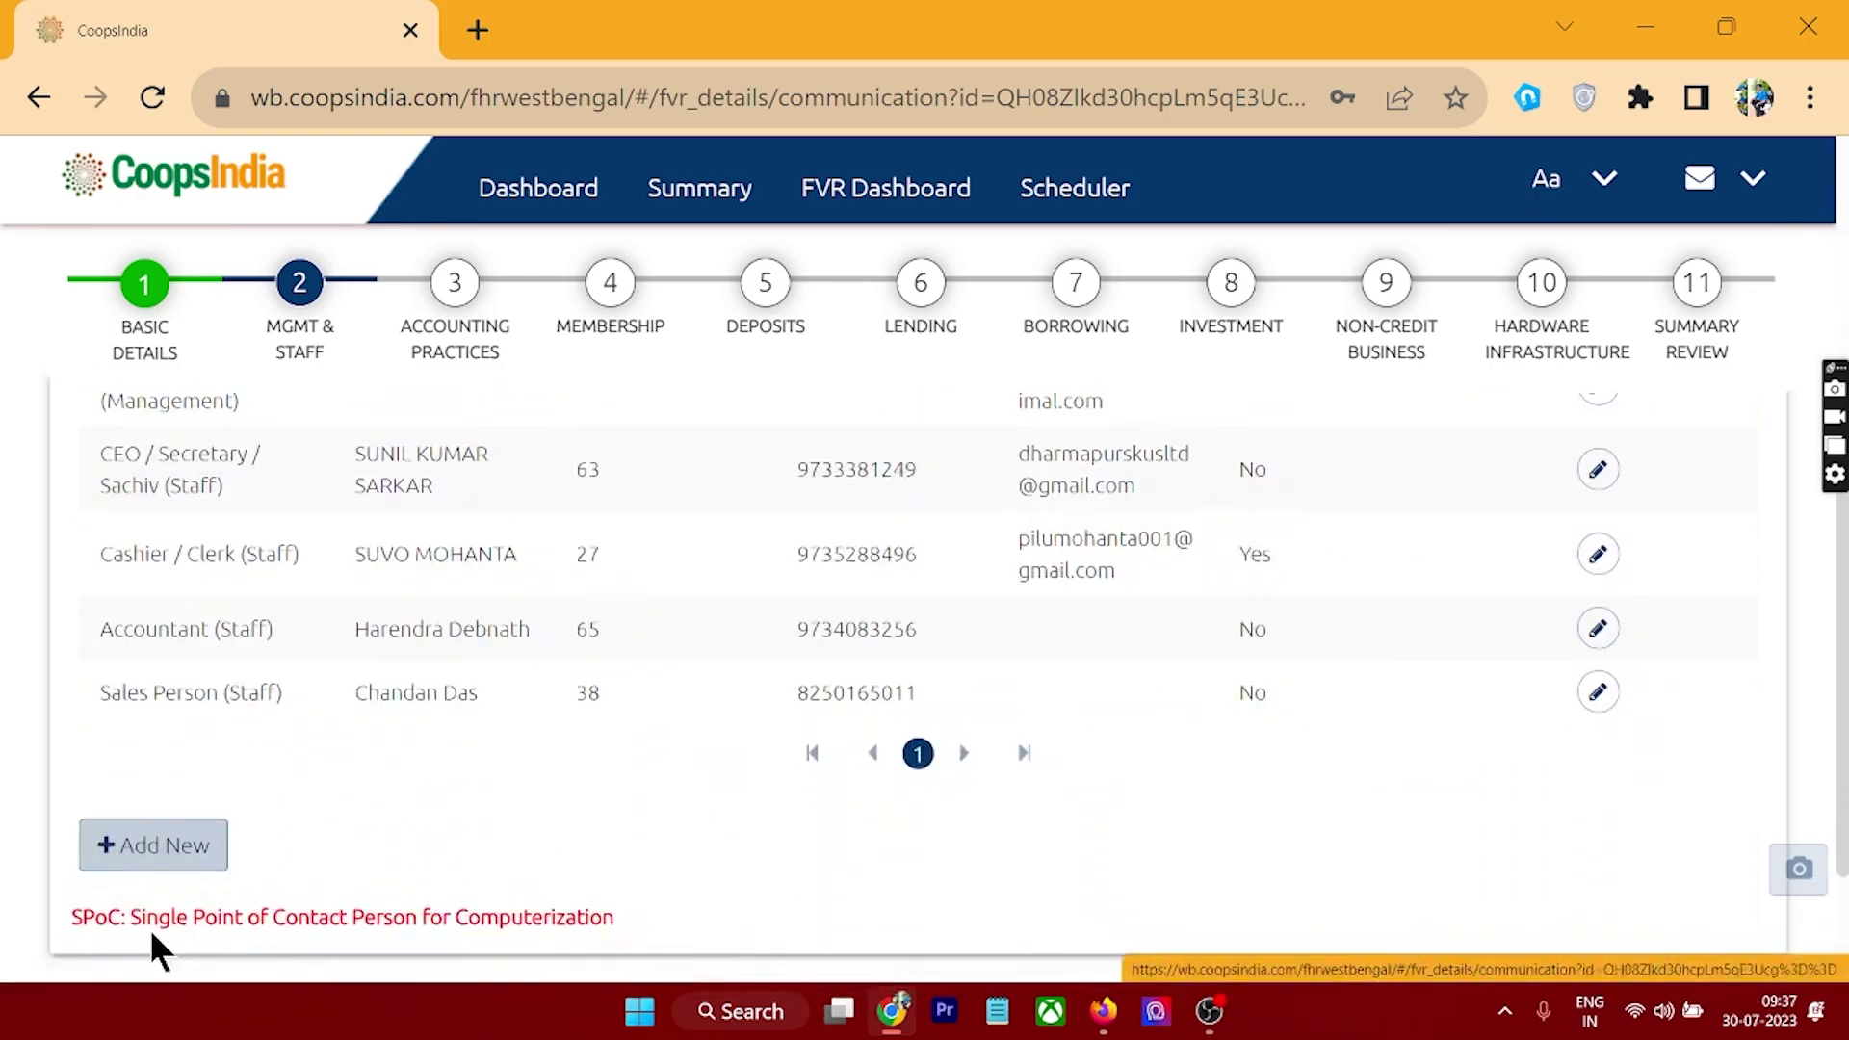
left_click_drag(133, 919, 650, 932)
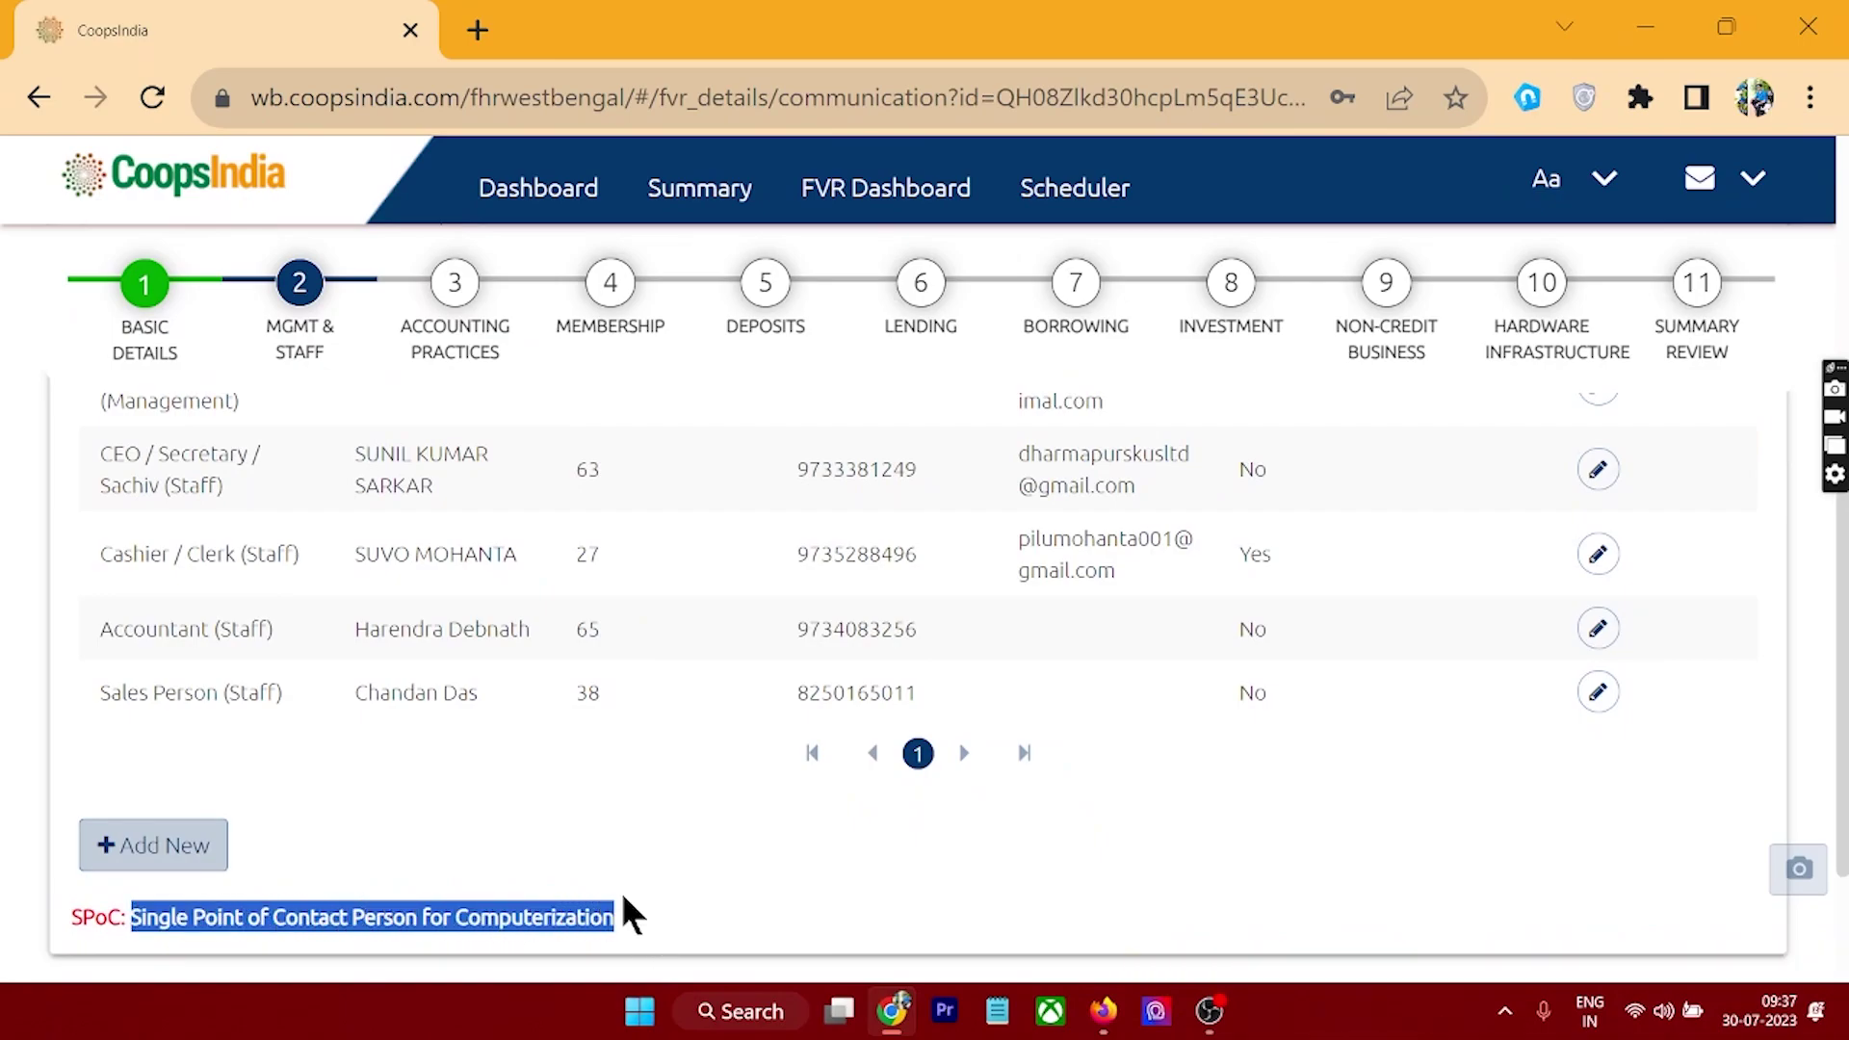
scroll(741, 867, "up", 2)
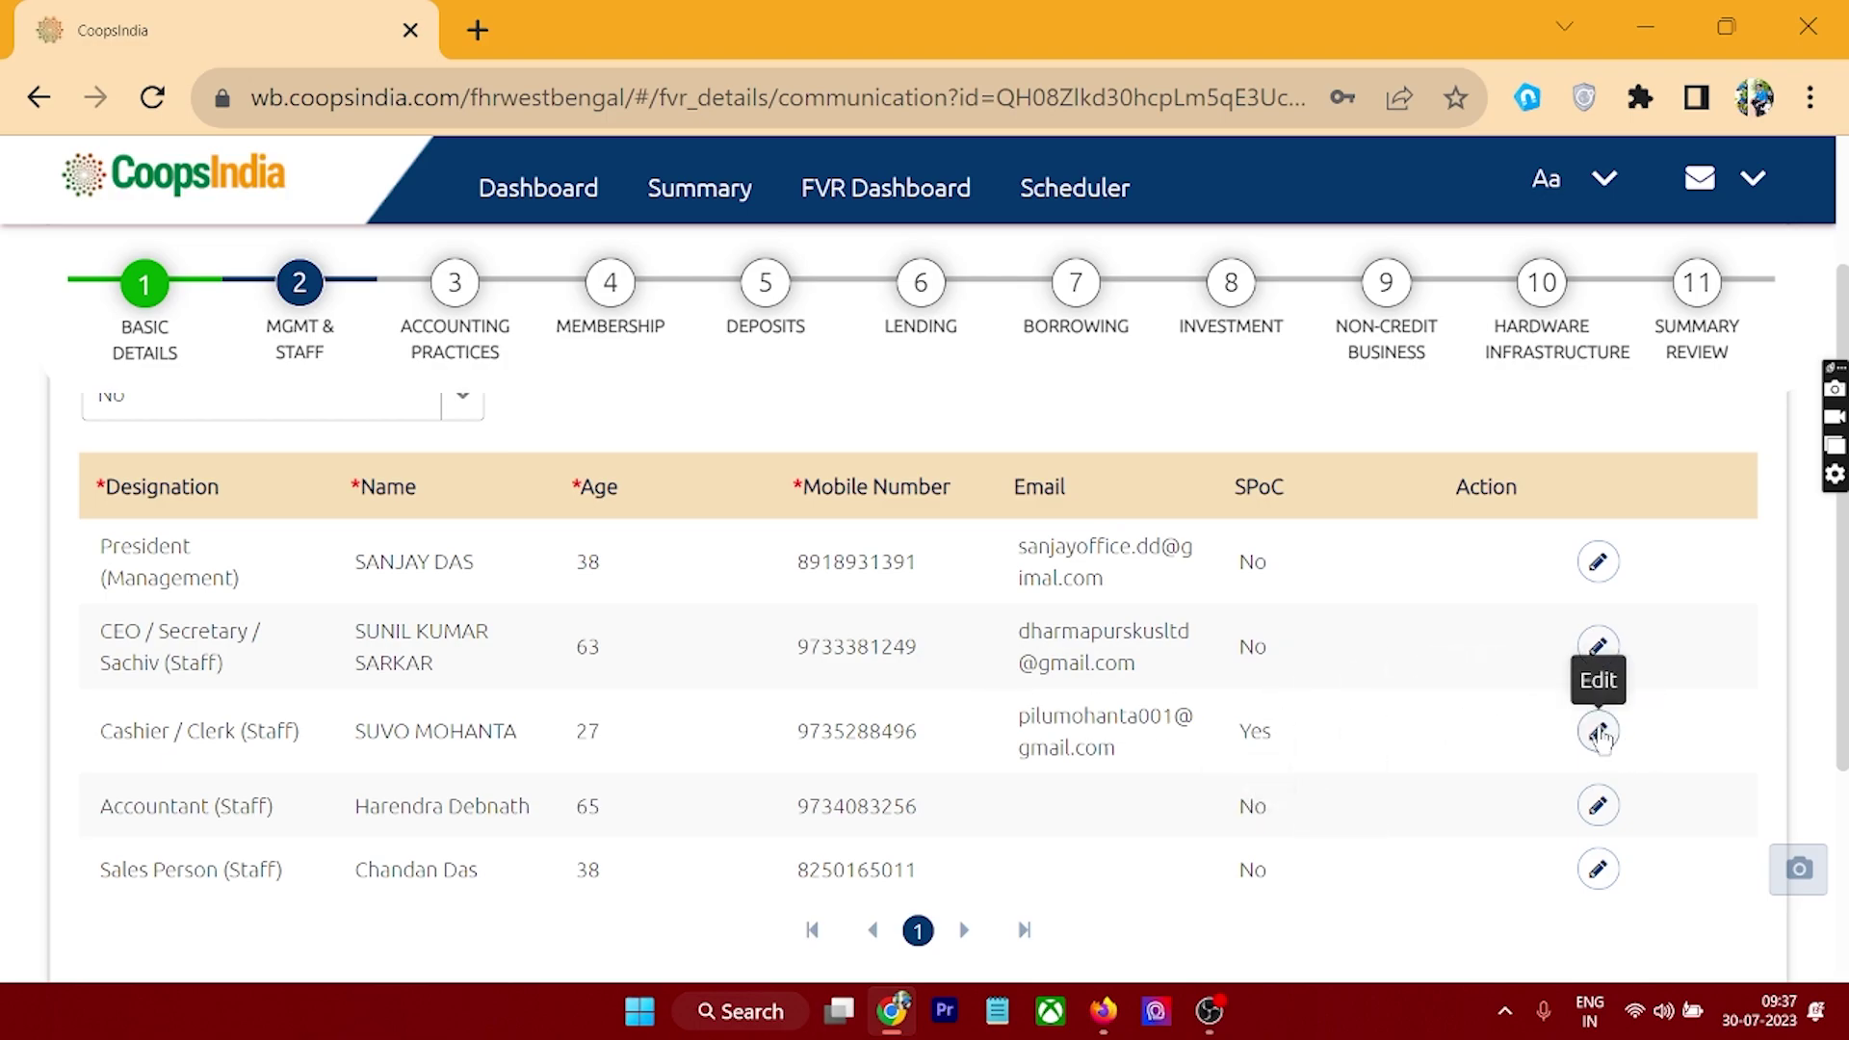
left_click(1599, 649)
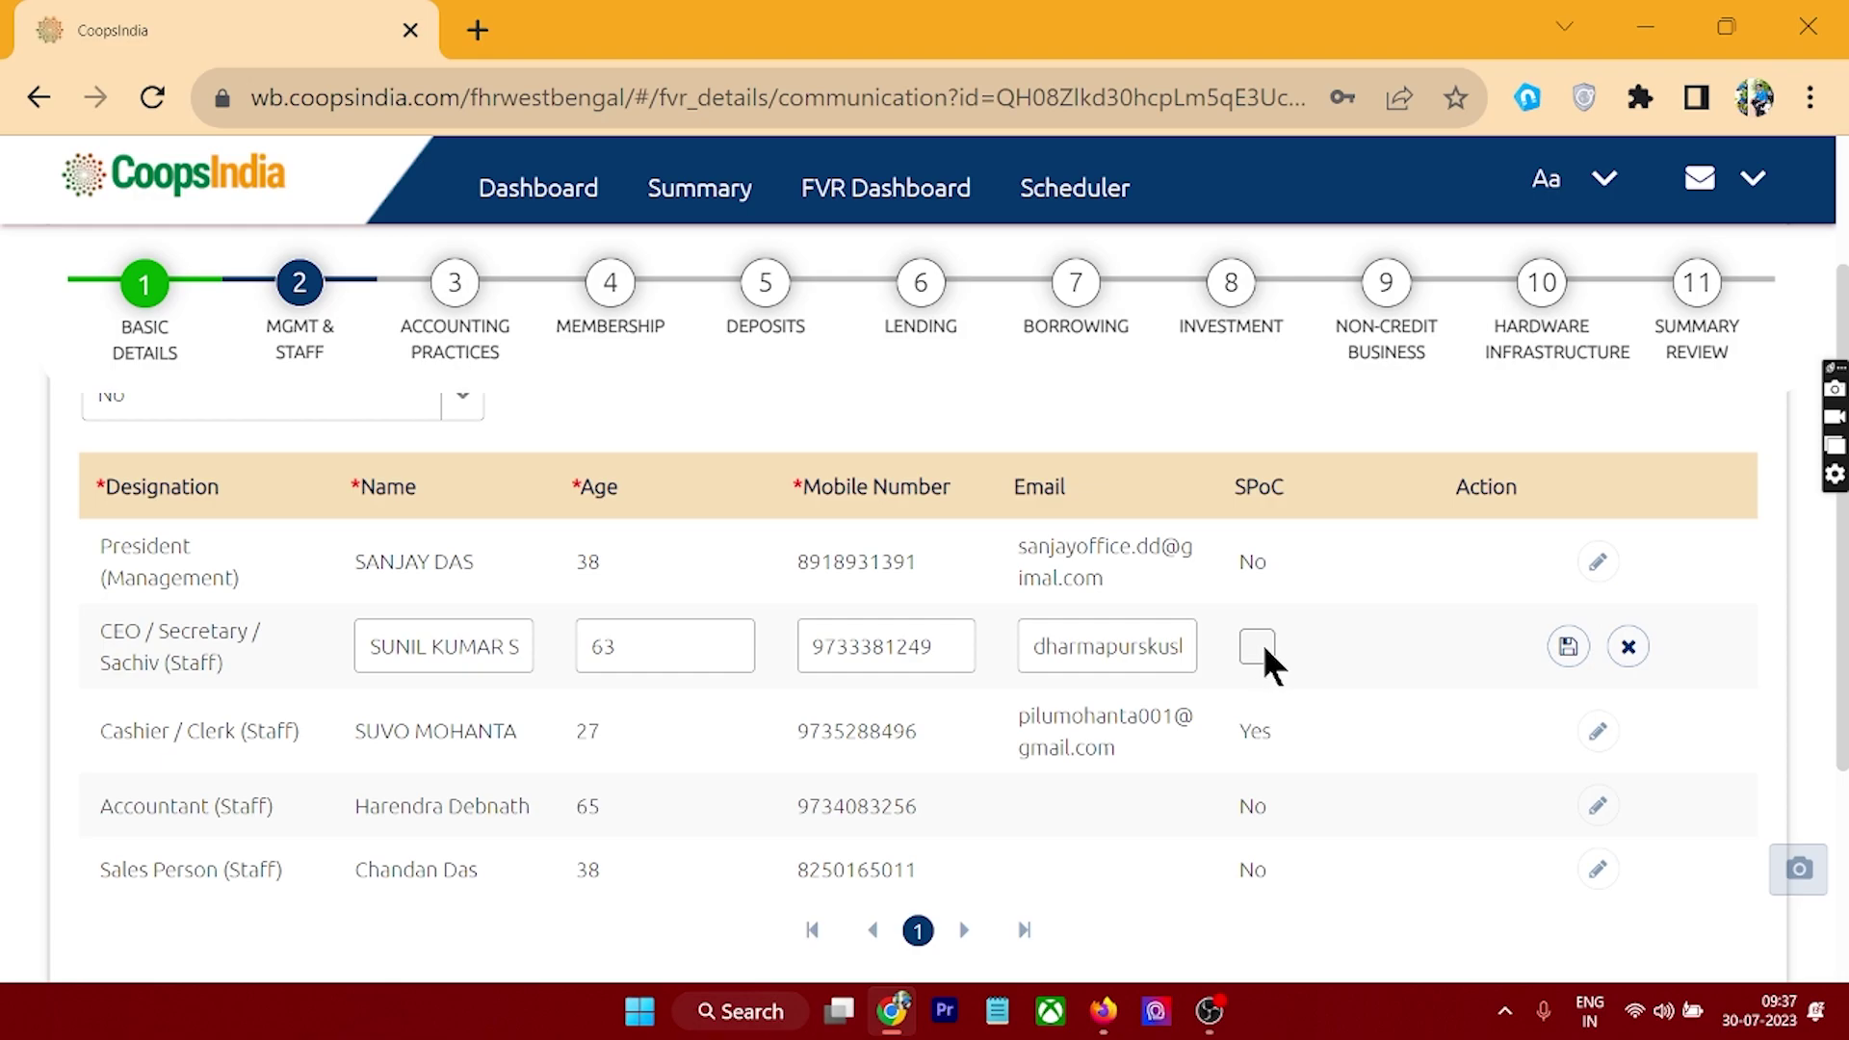
left_click(1627, 647)
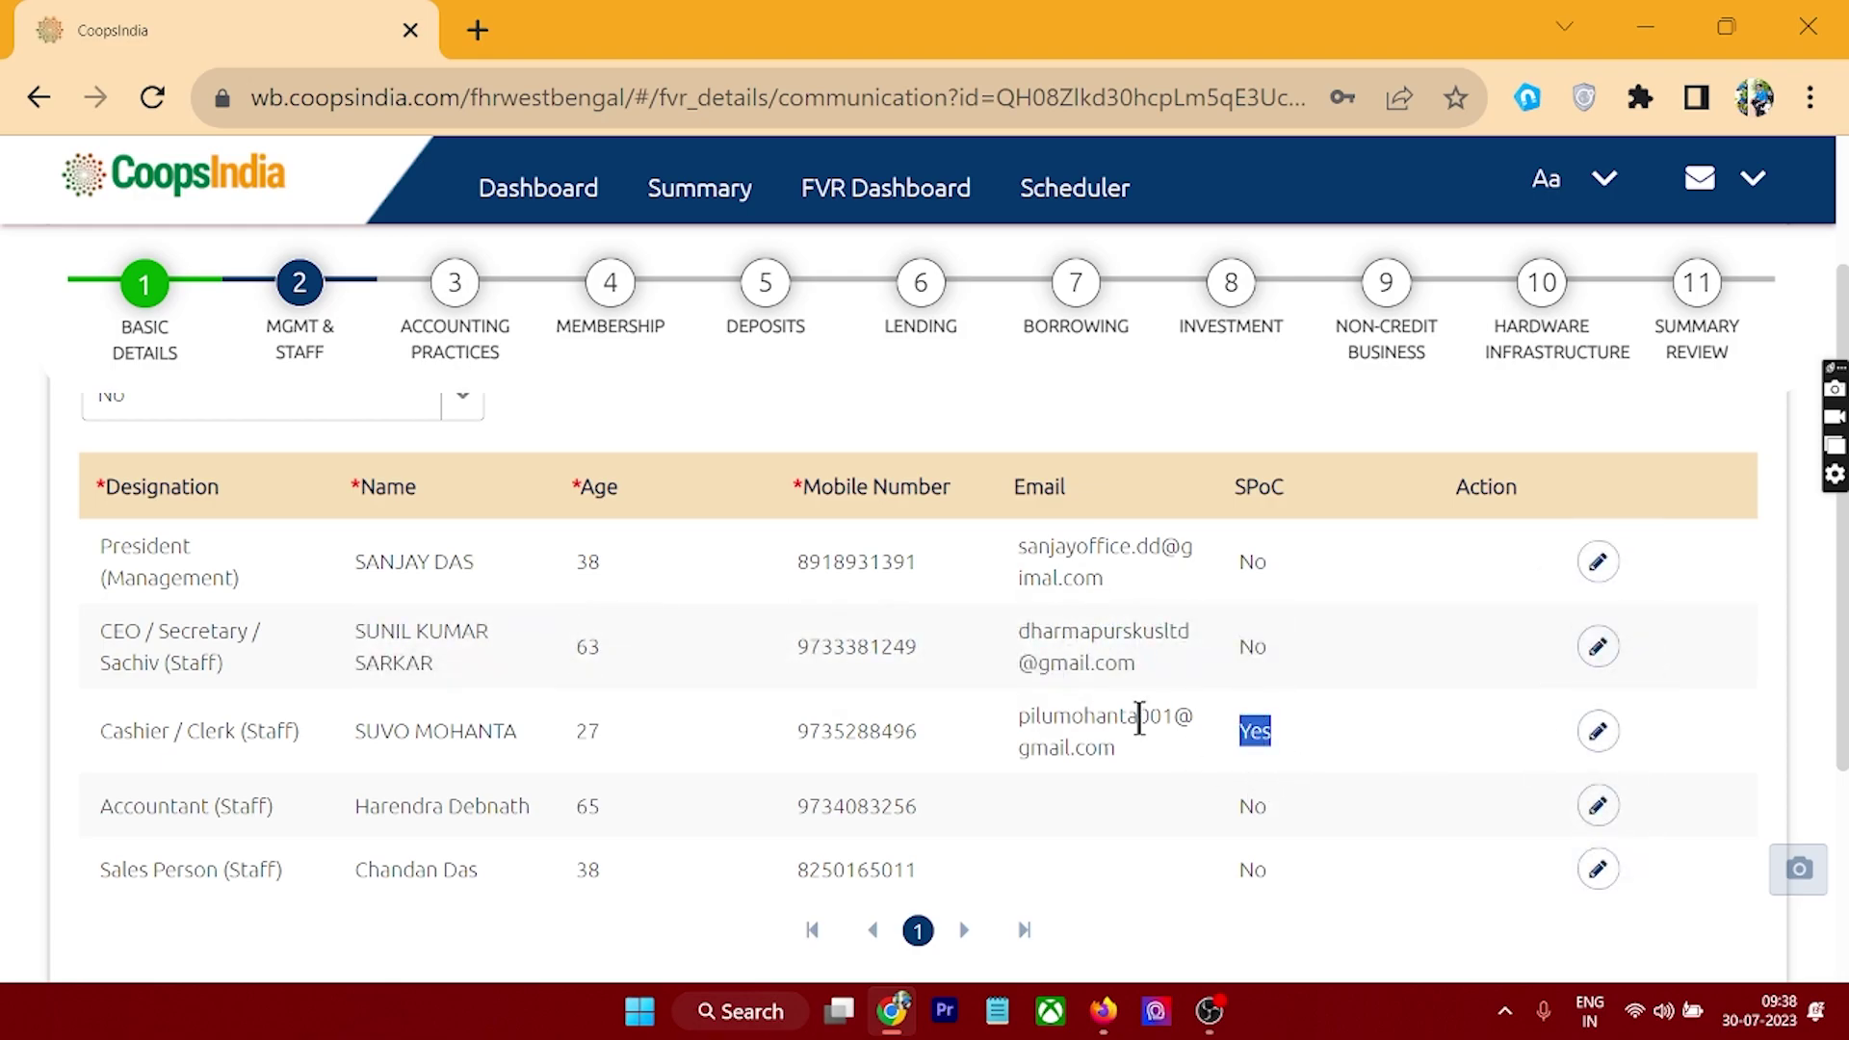
Check the remaining management and staff rows and open the Accounting Practices section of the FVR form
scroll(1240, 763, "down", 2)
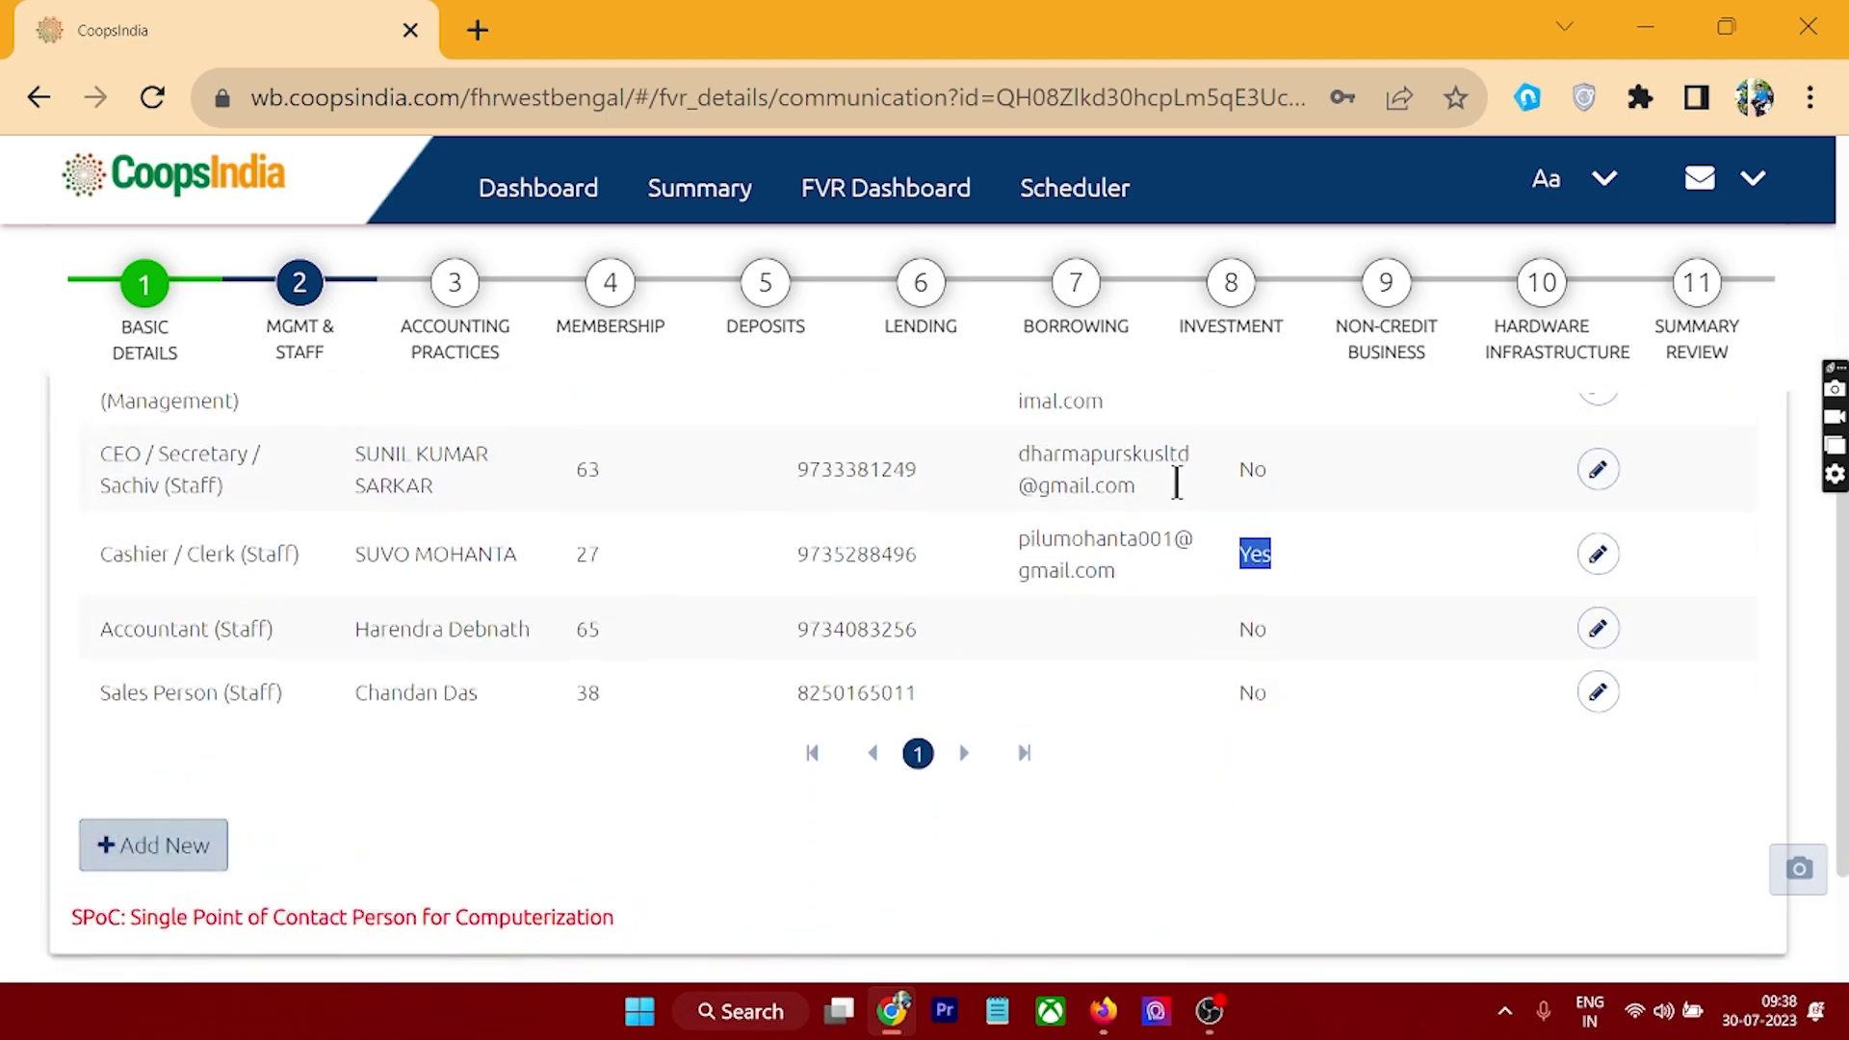
scroll(1415, 645, "down", 2)
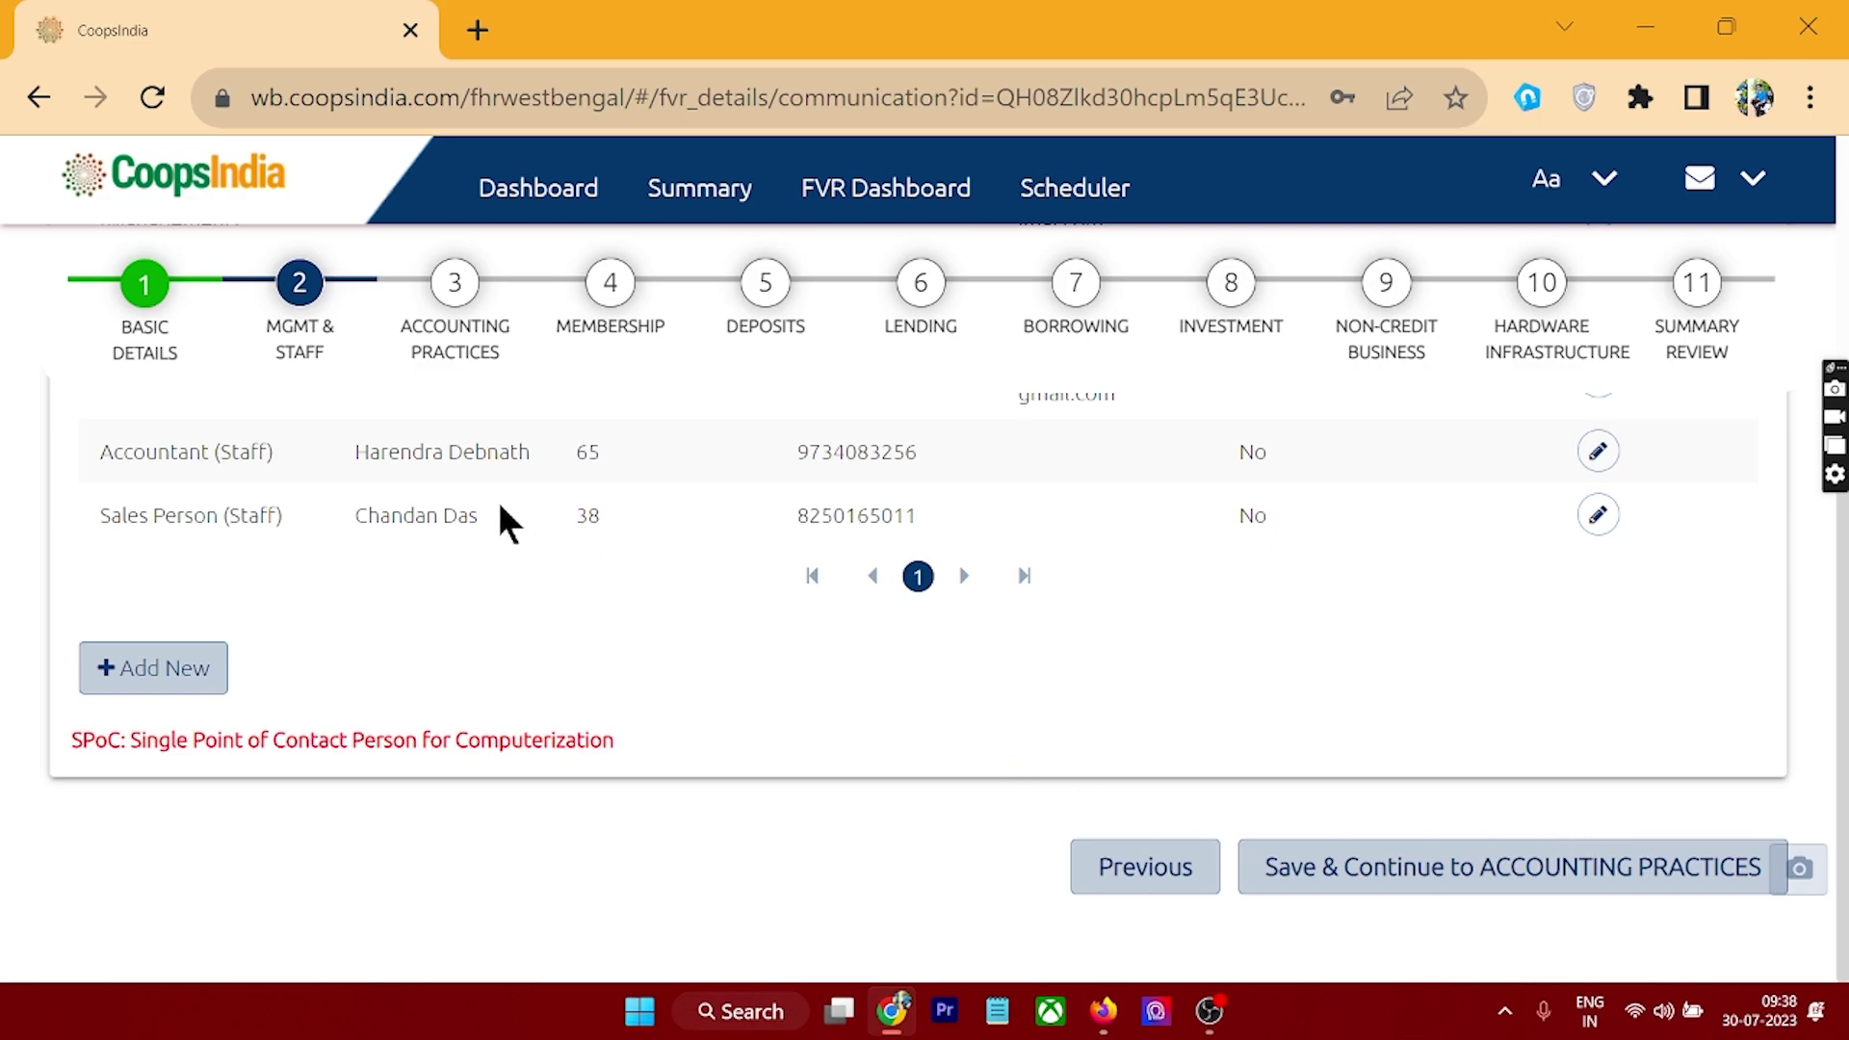
left_click(451, 289)
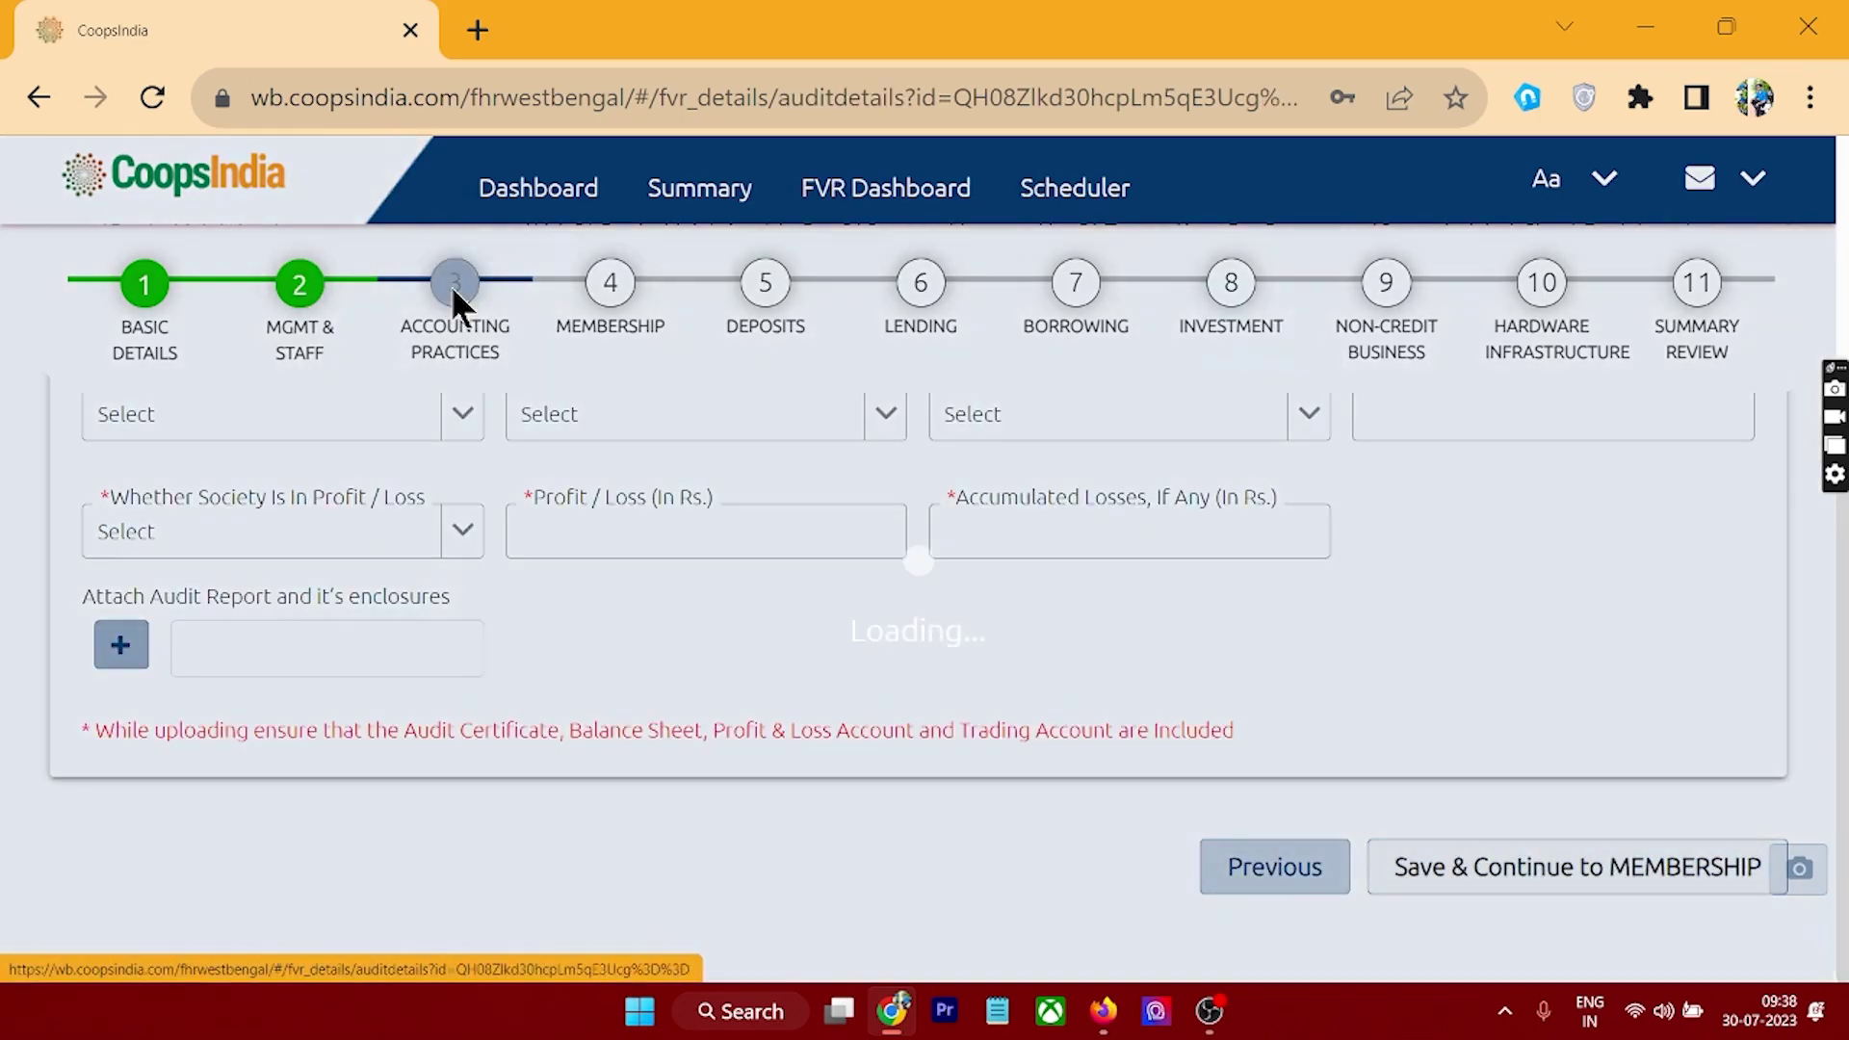
Review the Accounting Practices section, checking the last audited financial year options, the accumulated losses field and the attached audit report
scroll(1117, 655, "up", 4)
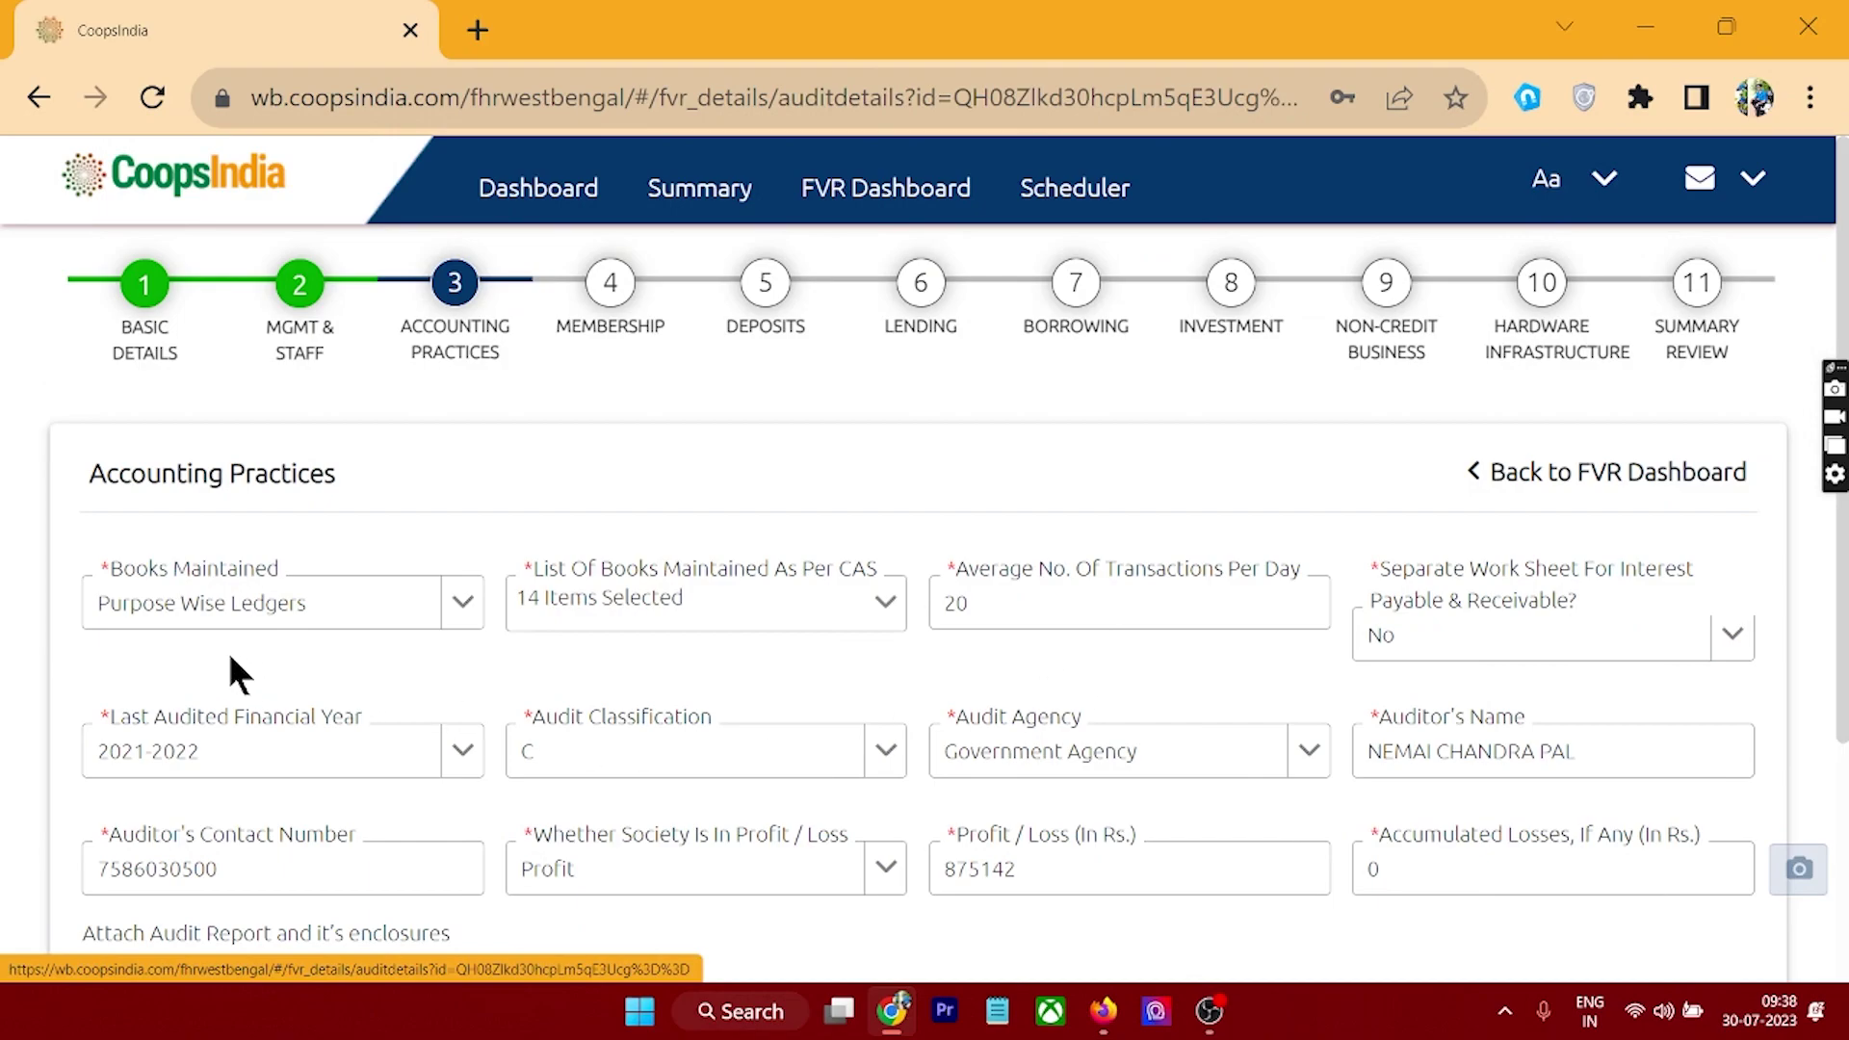
scroll(696, 669, "down", 2)
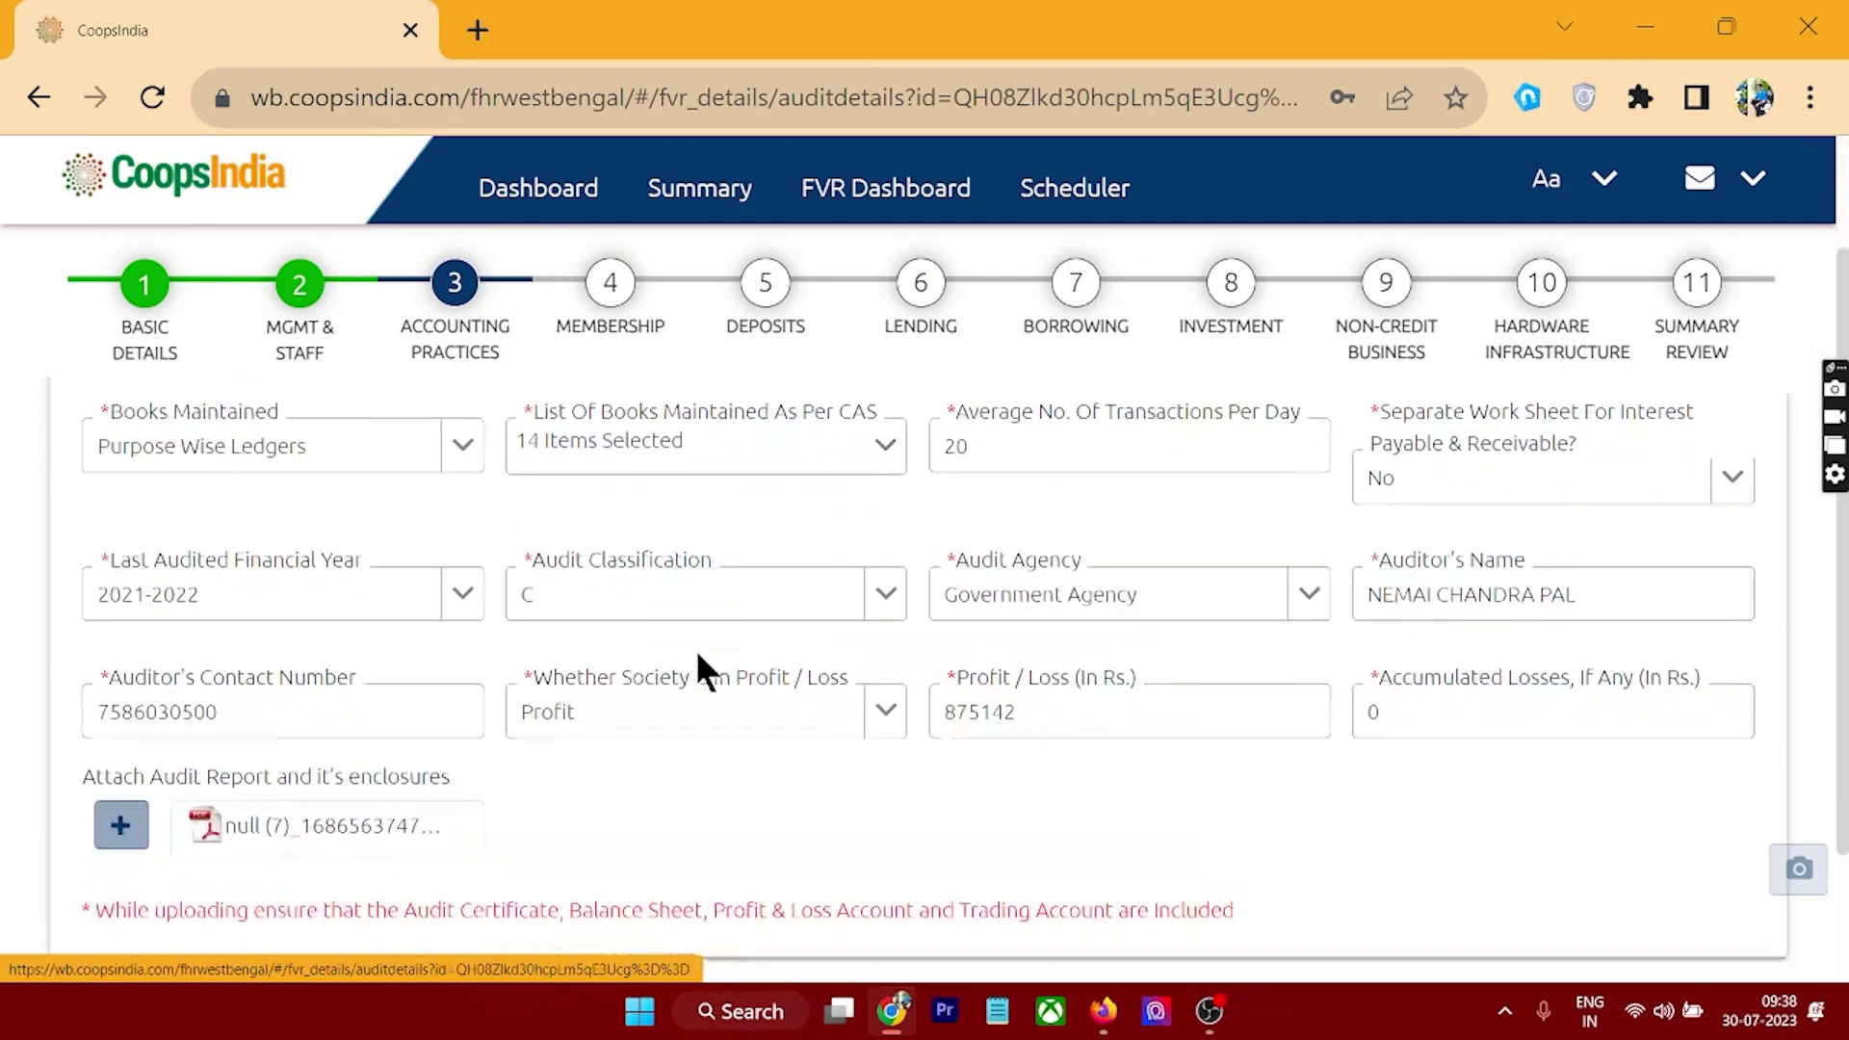
scroll(815, 672, "up", 2)
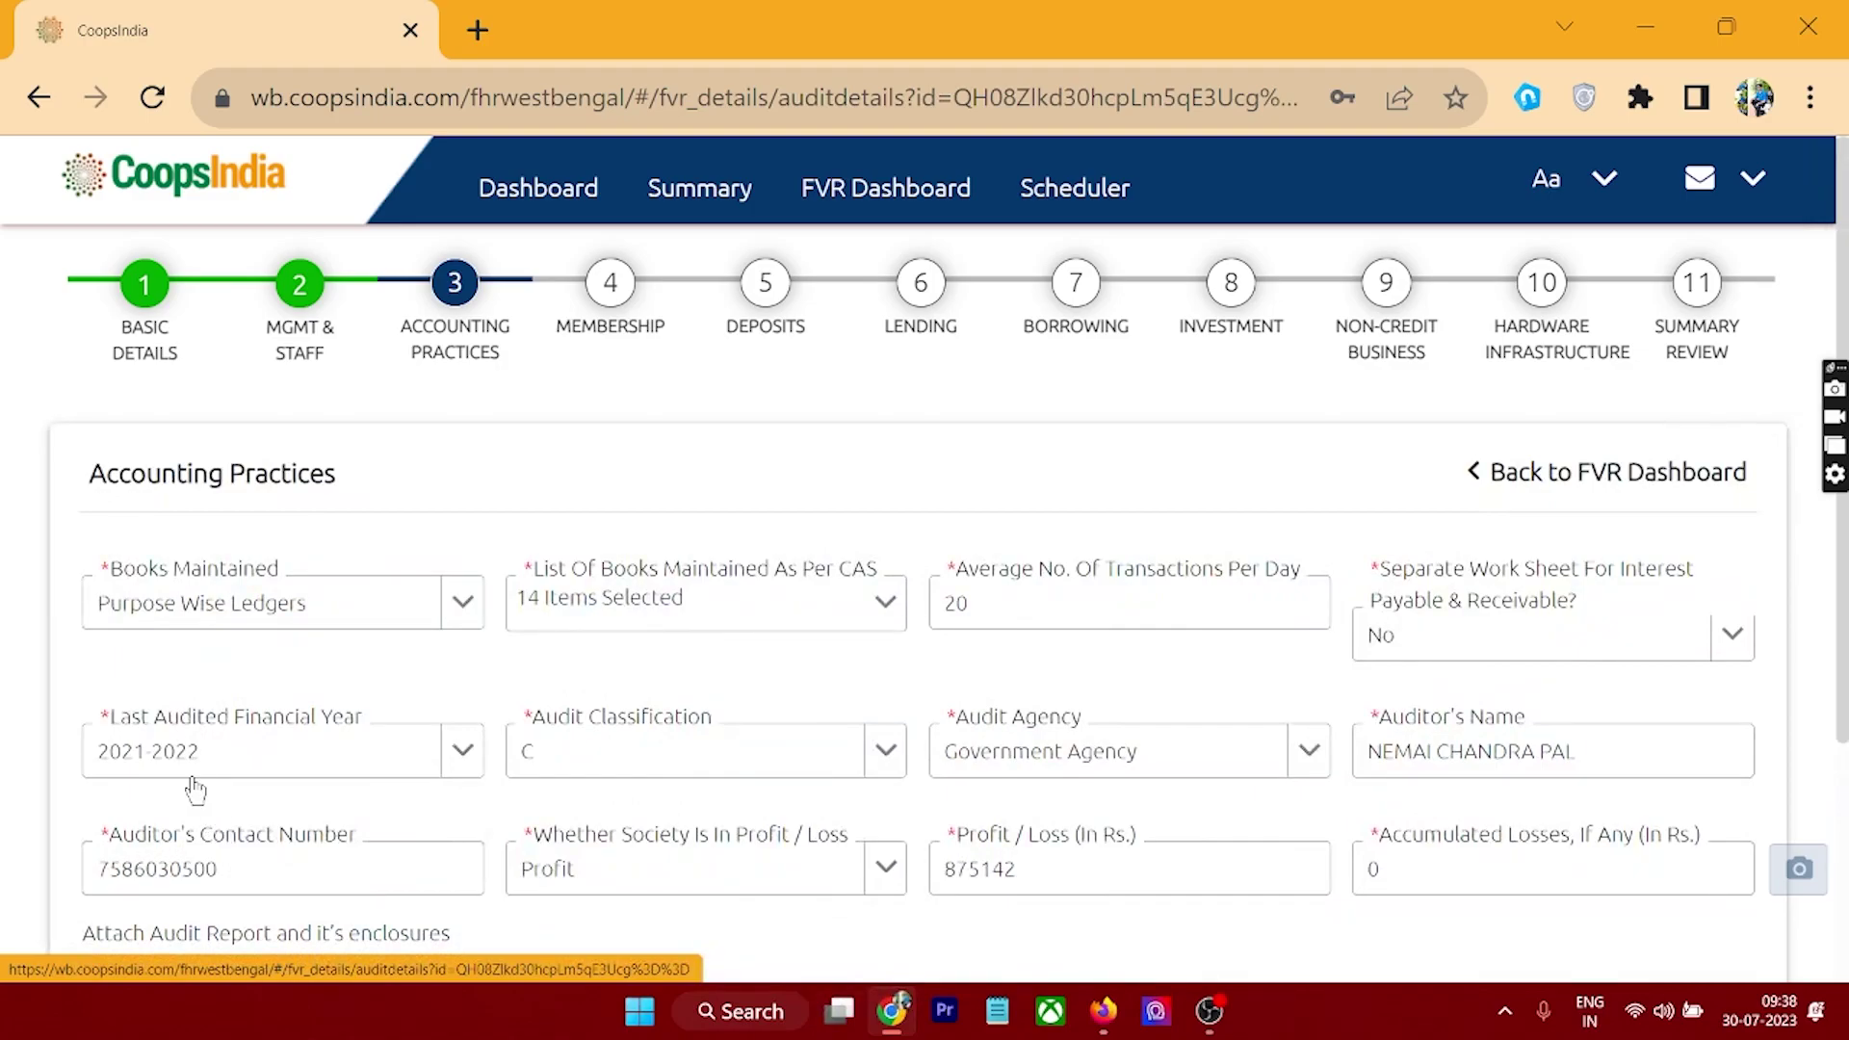
left_click(457, 757)
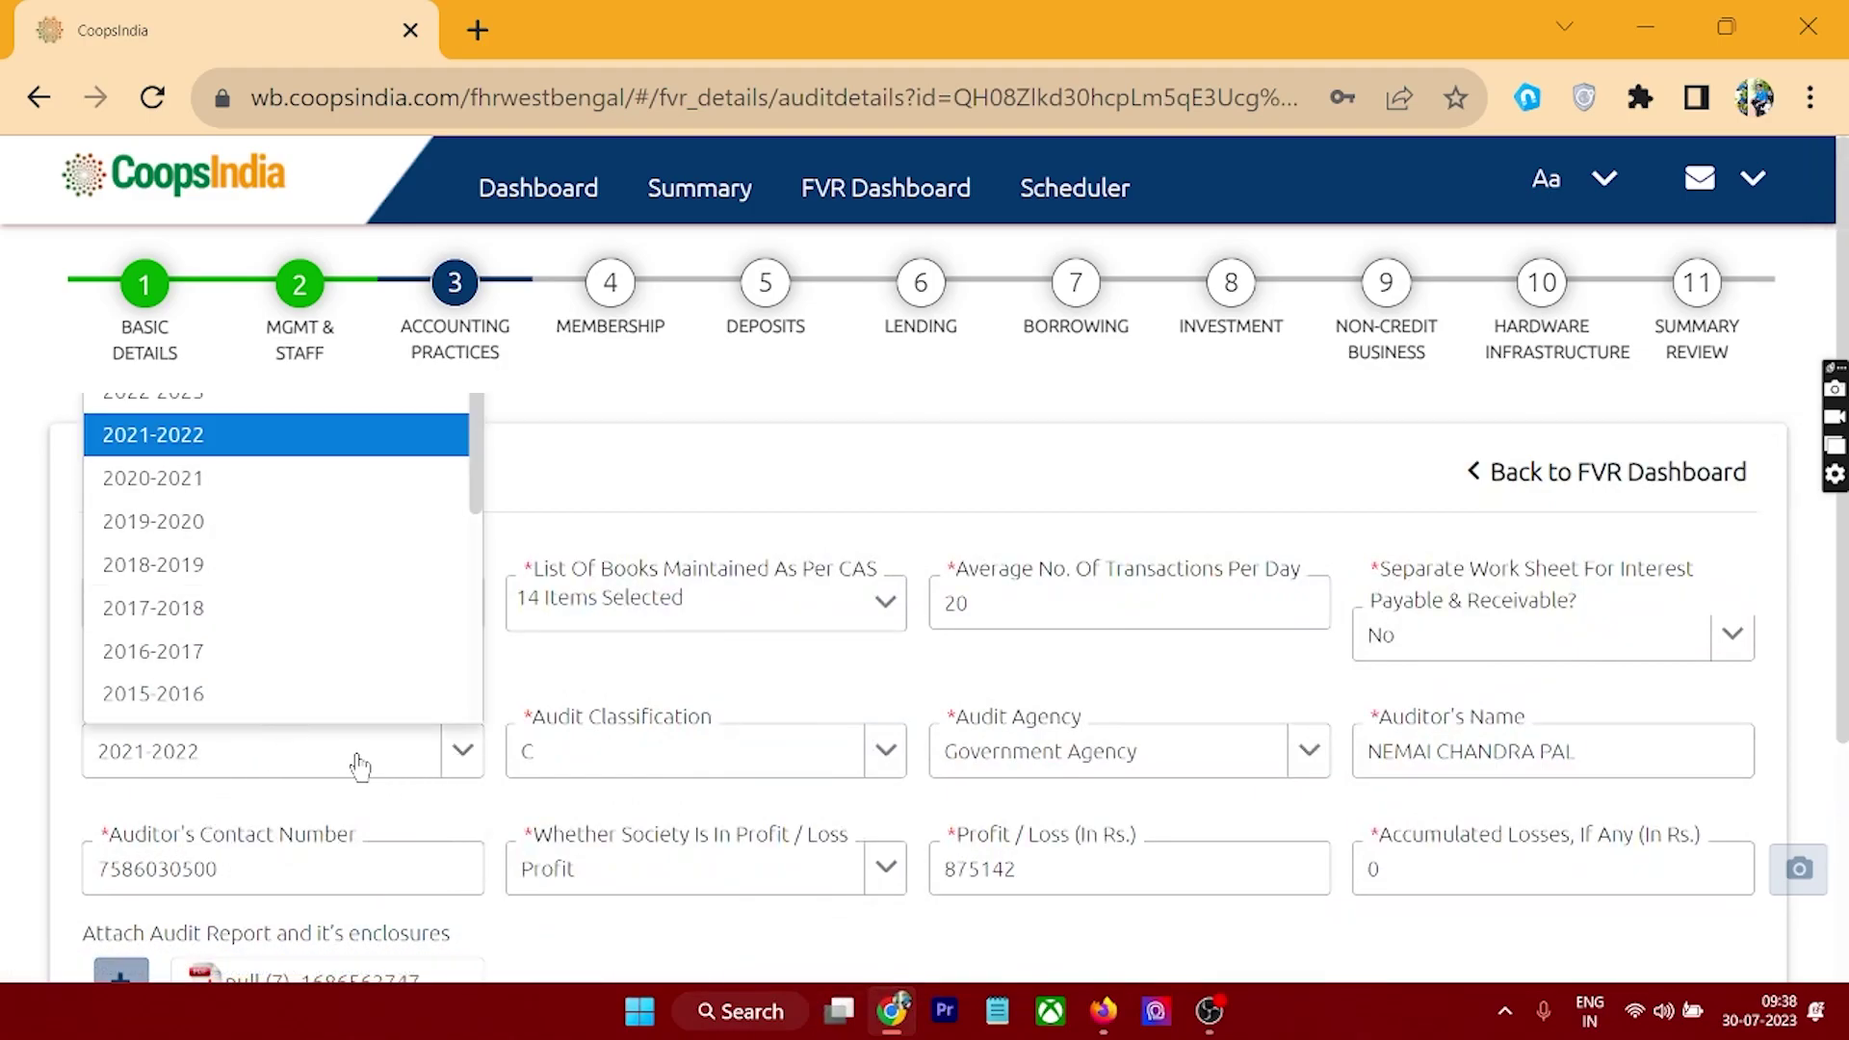
left_click(464, 755)
scroll(721, 694, "down", 2)
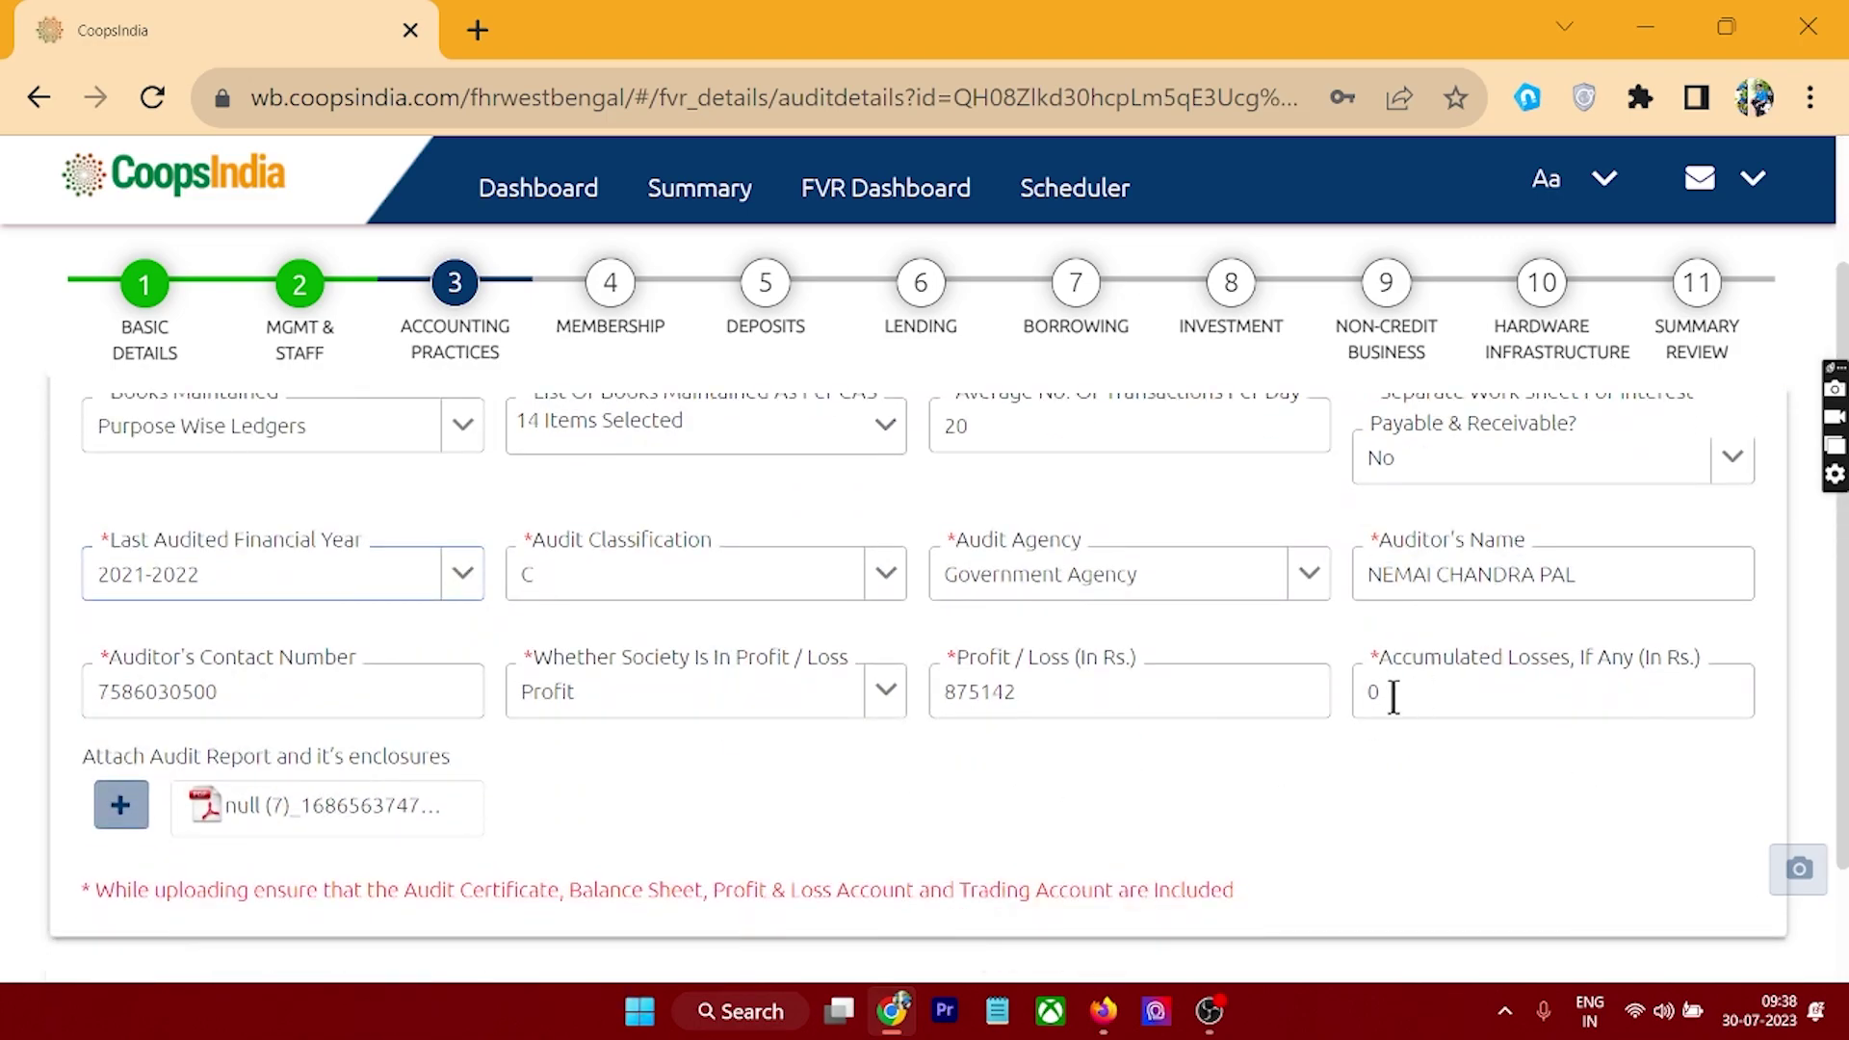
left_click_drag(1387, 694, 1353, 693)
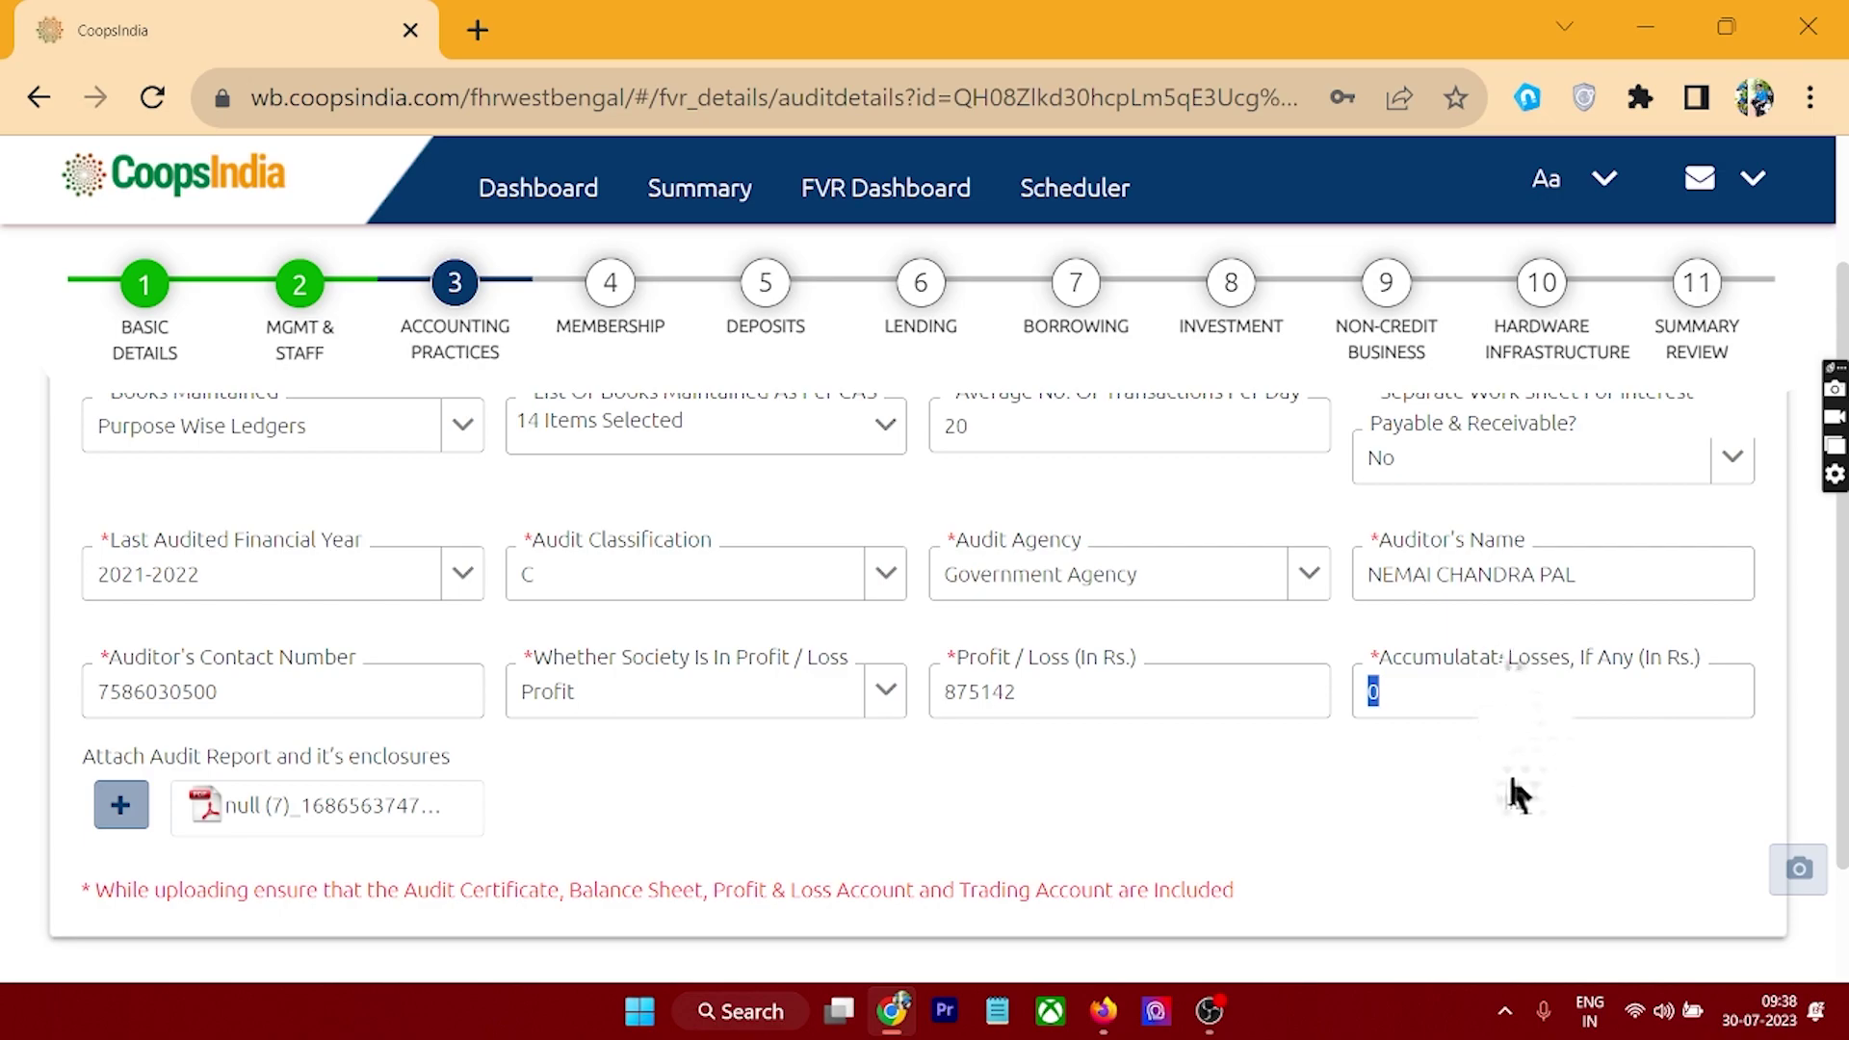
scroll(804, 729, "down", 2)
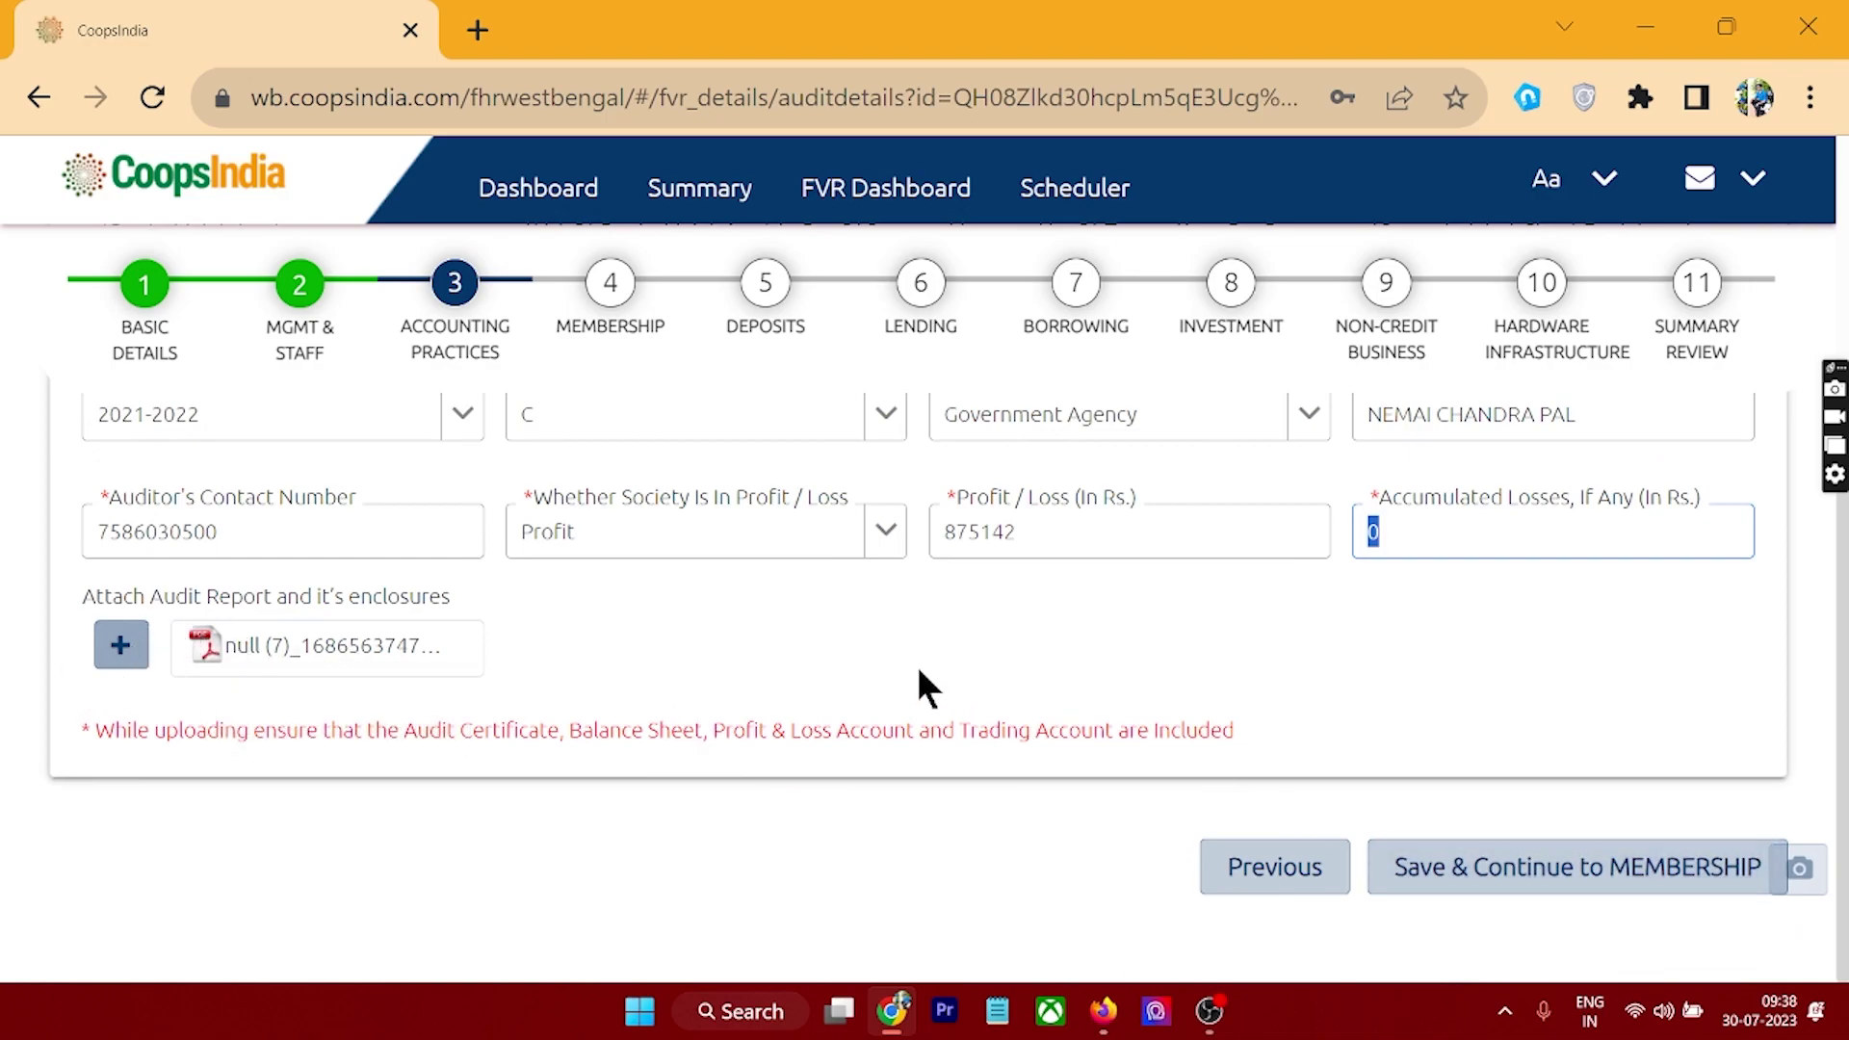
Open the Membership section, check its as-on date, and inspect the editable fields of the A-Class / Voting Member row without saving
left_click(611, 289)
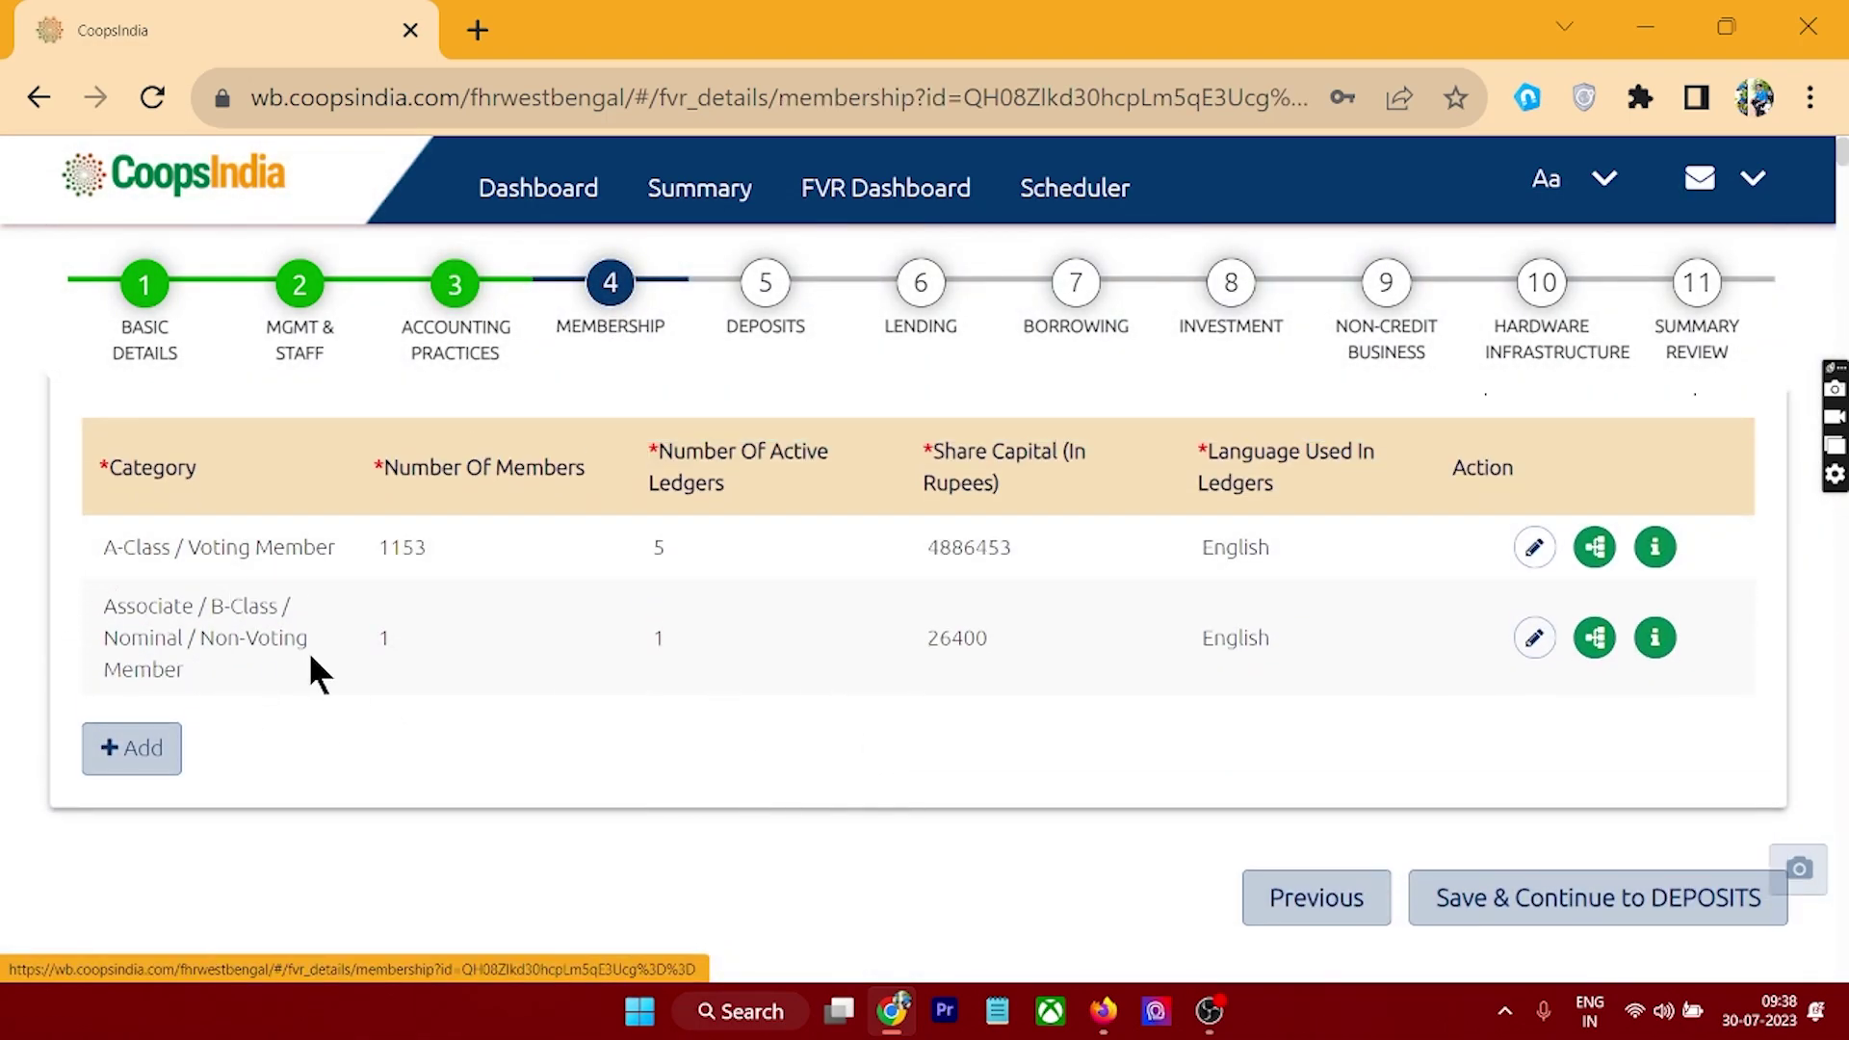
scroll(416, 710, "up", 2)
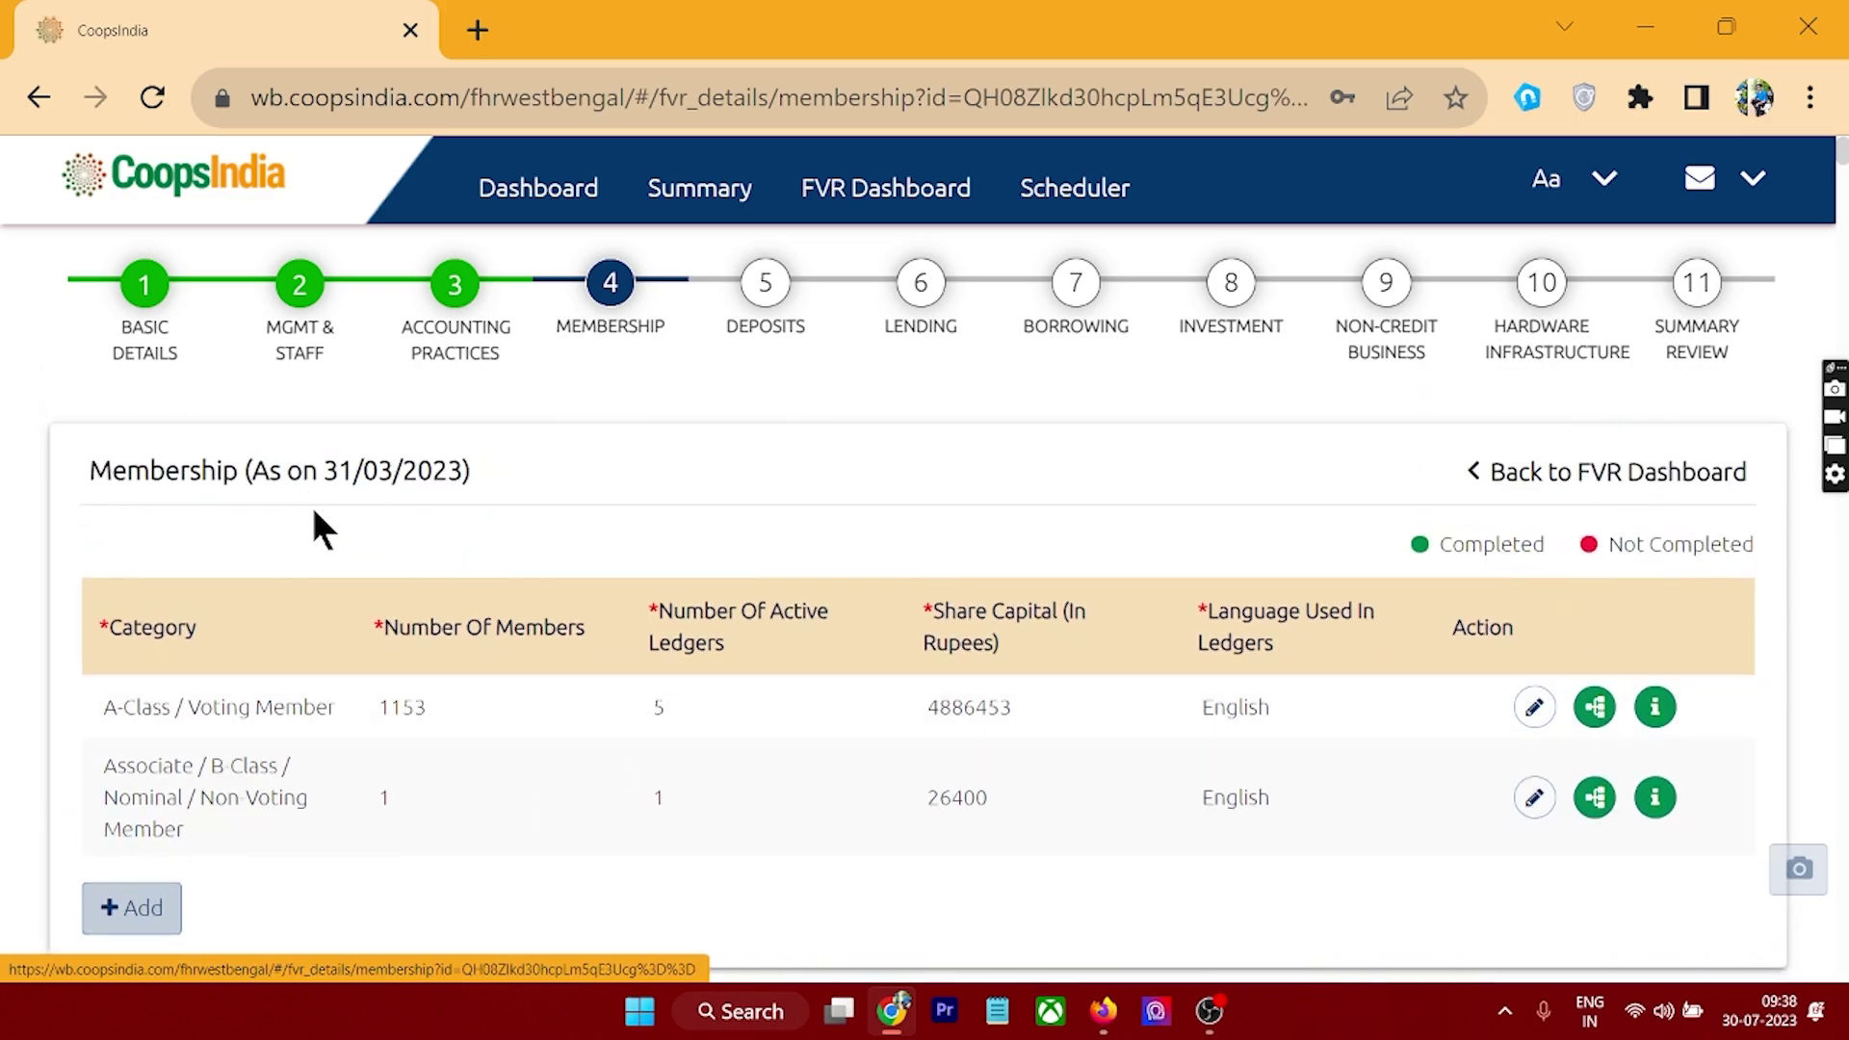
left_click_drag(328, 468, 482, 489)
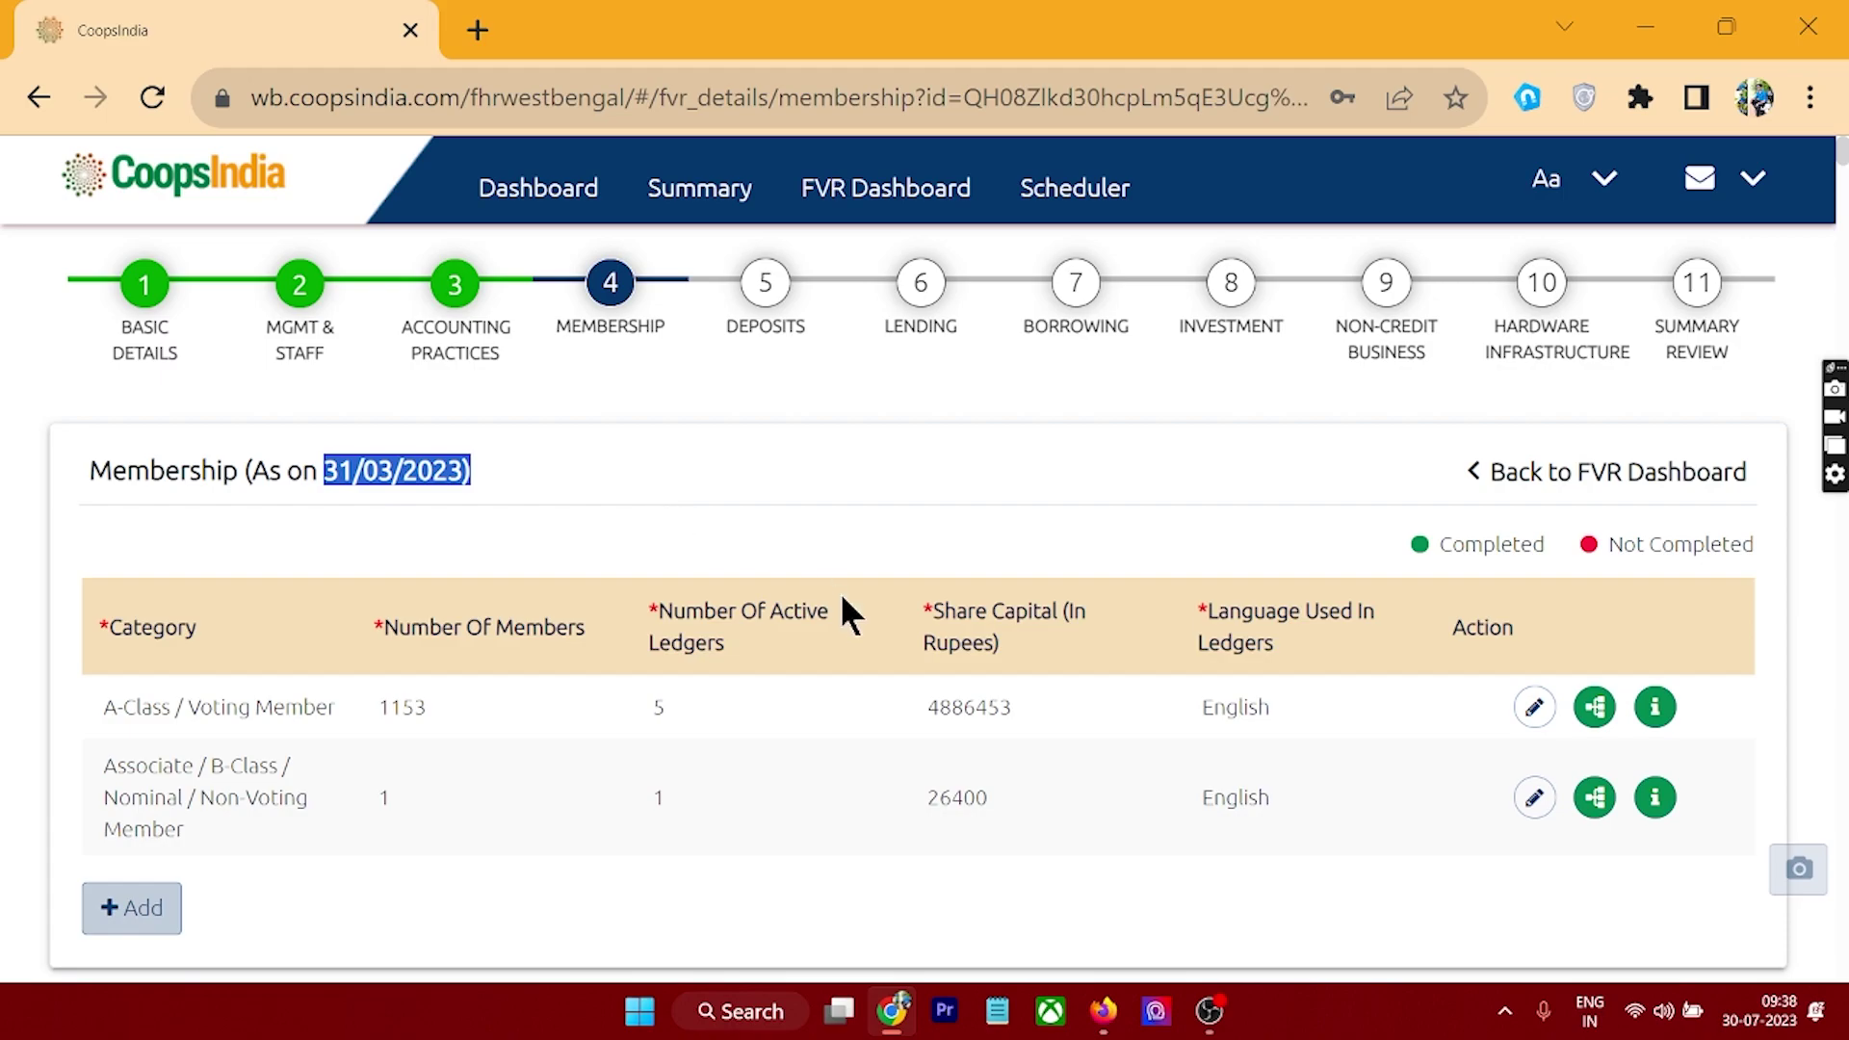
left_click(1533, 709)
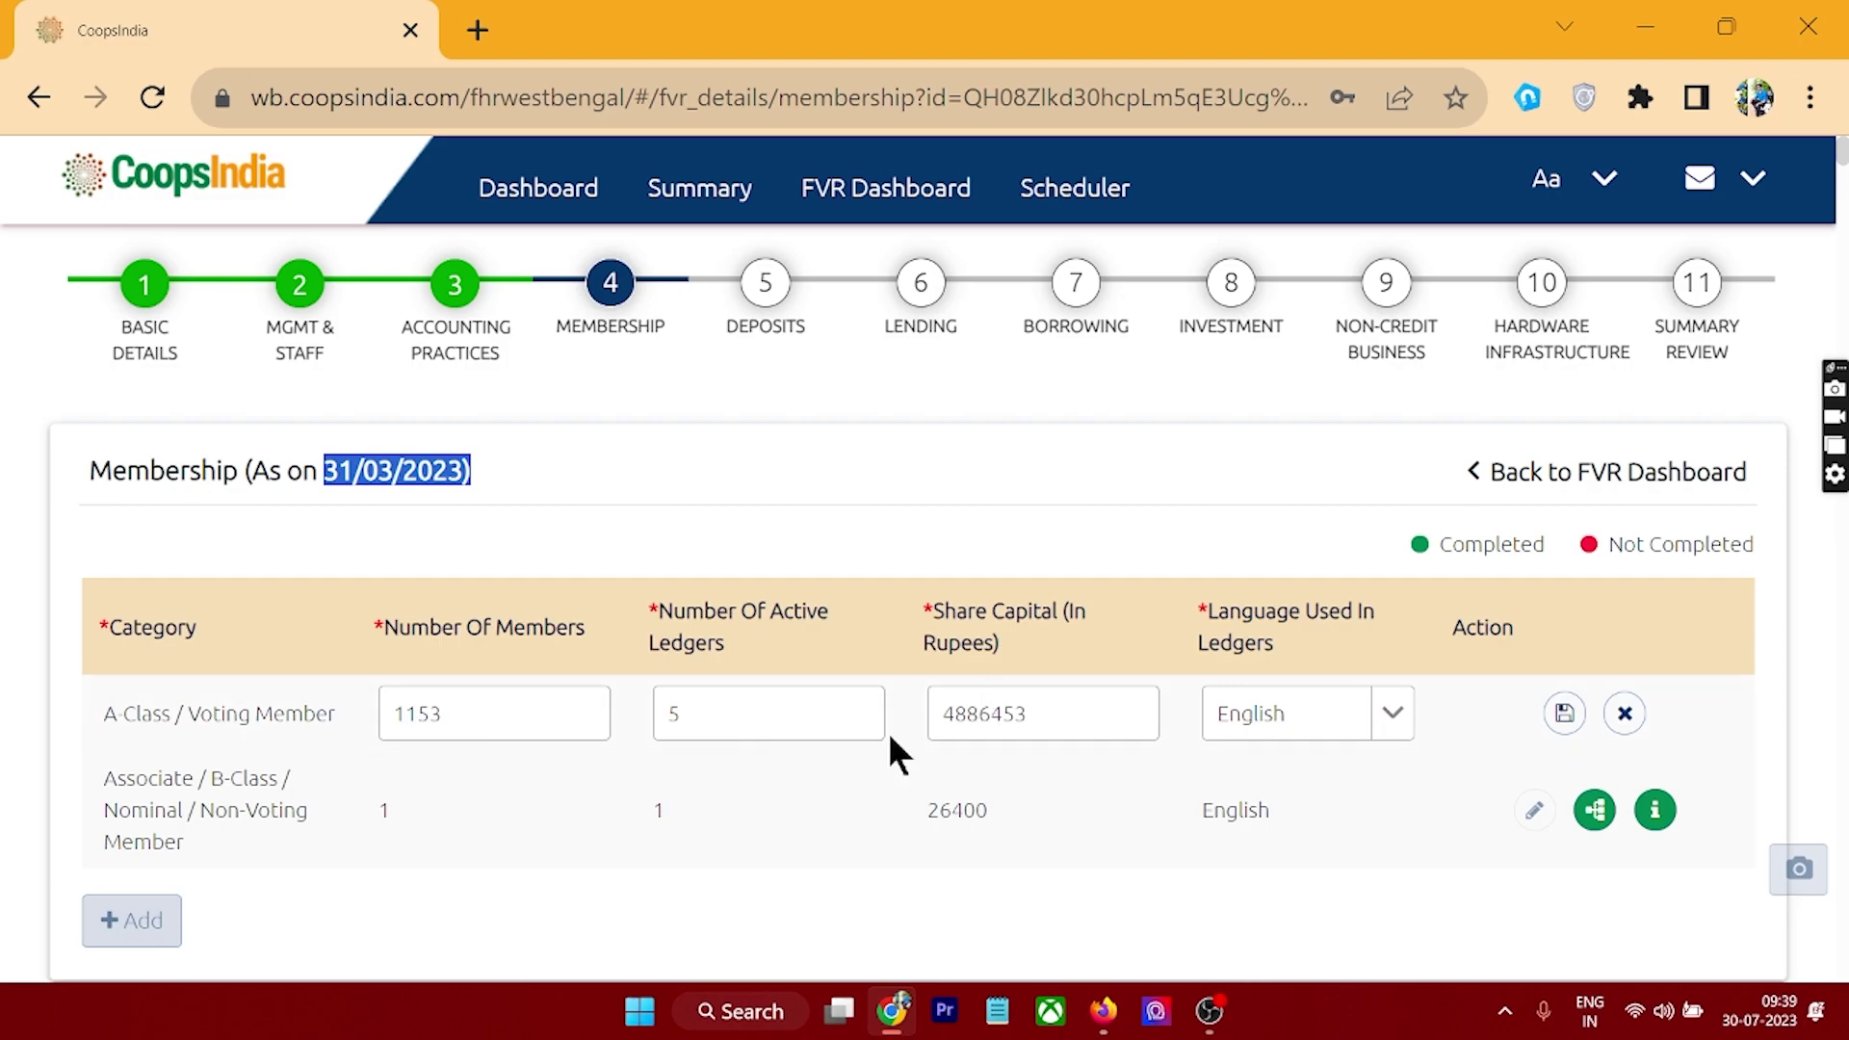
left_click(1624, 713)
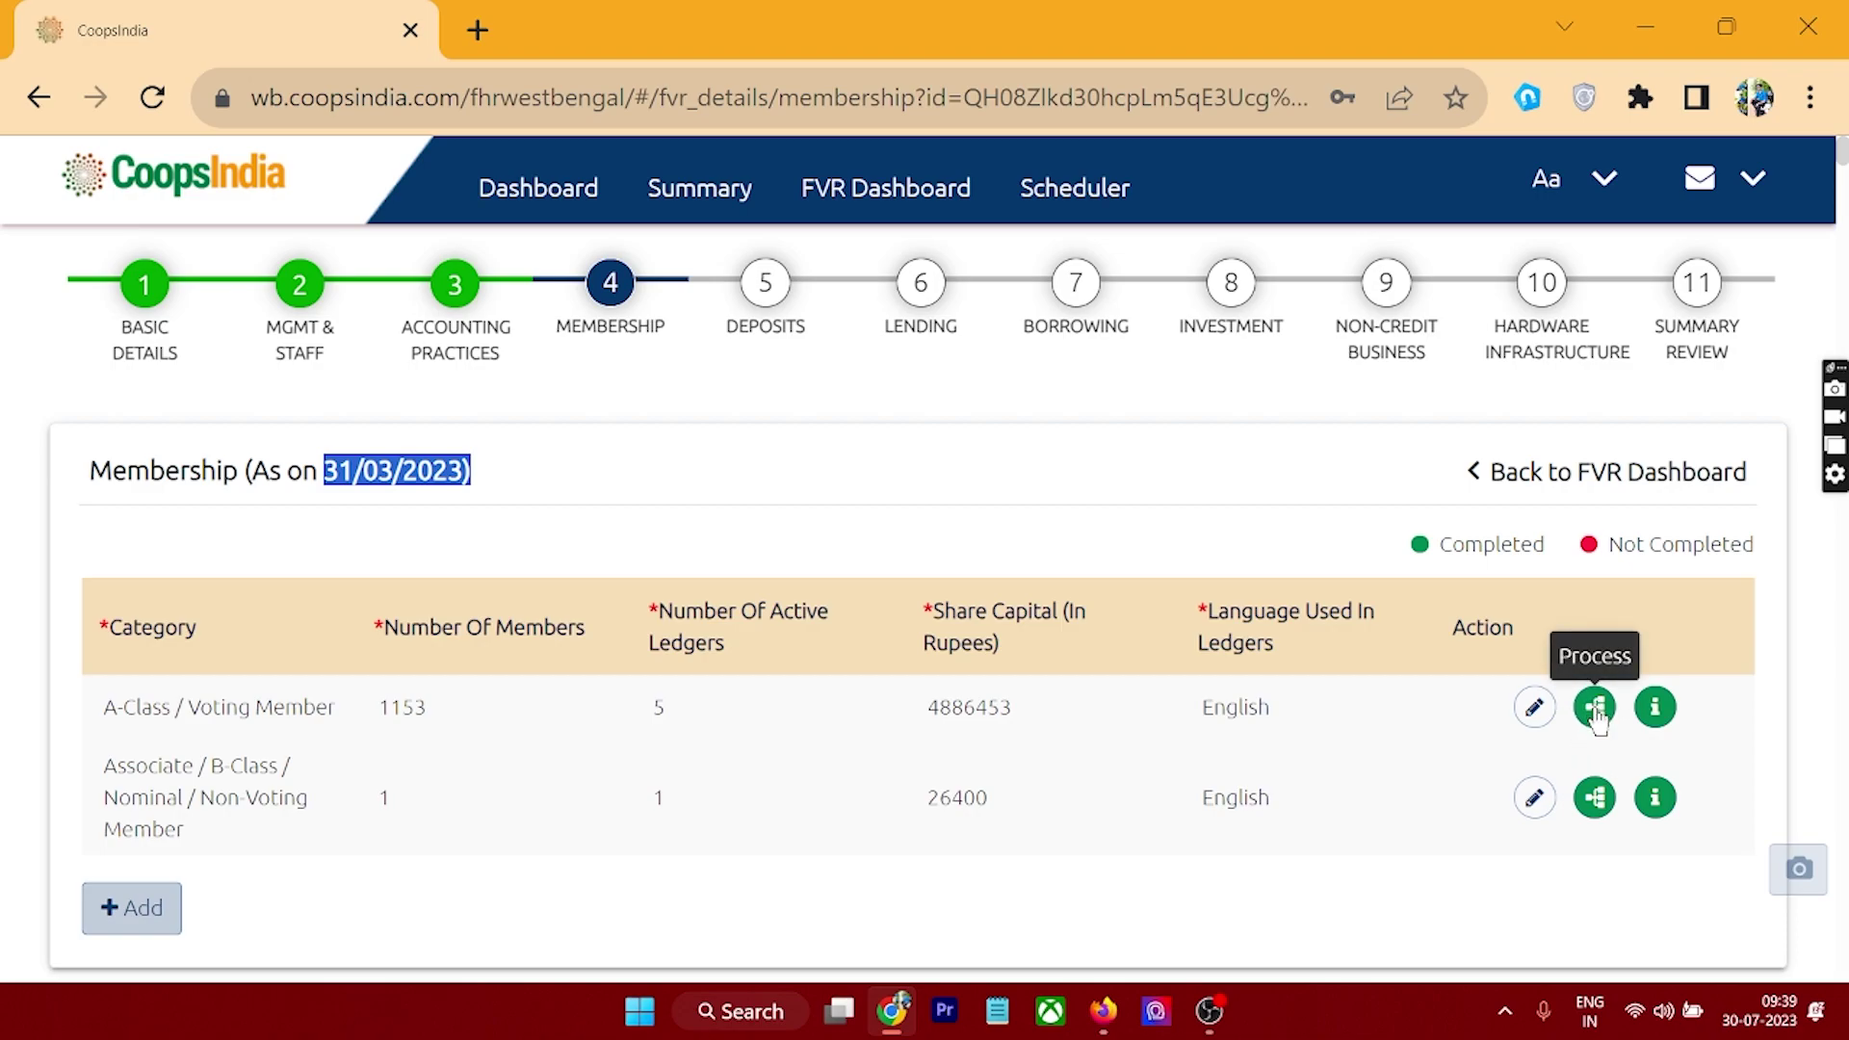
Open the process of the A-Class / Voting Member category, review its mandatory questions and answers, and return to the membership list
left_click(1595, 709)
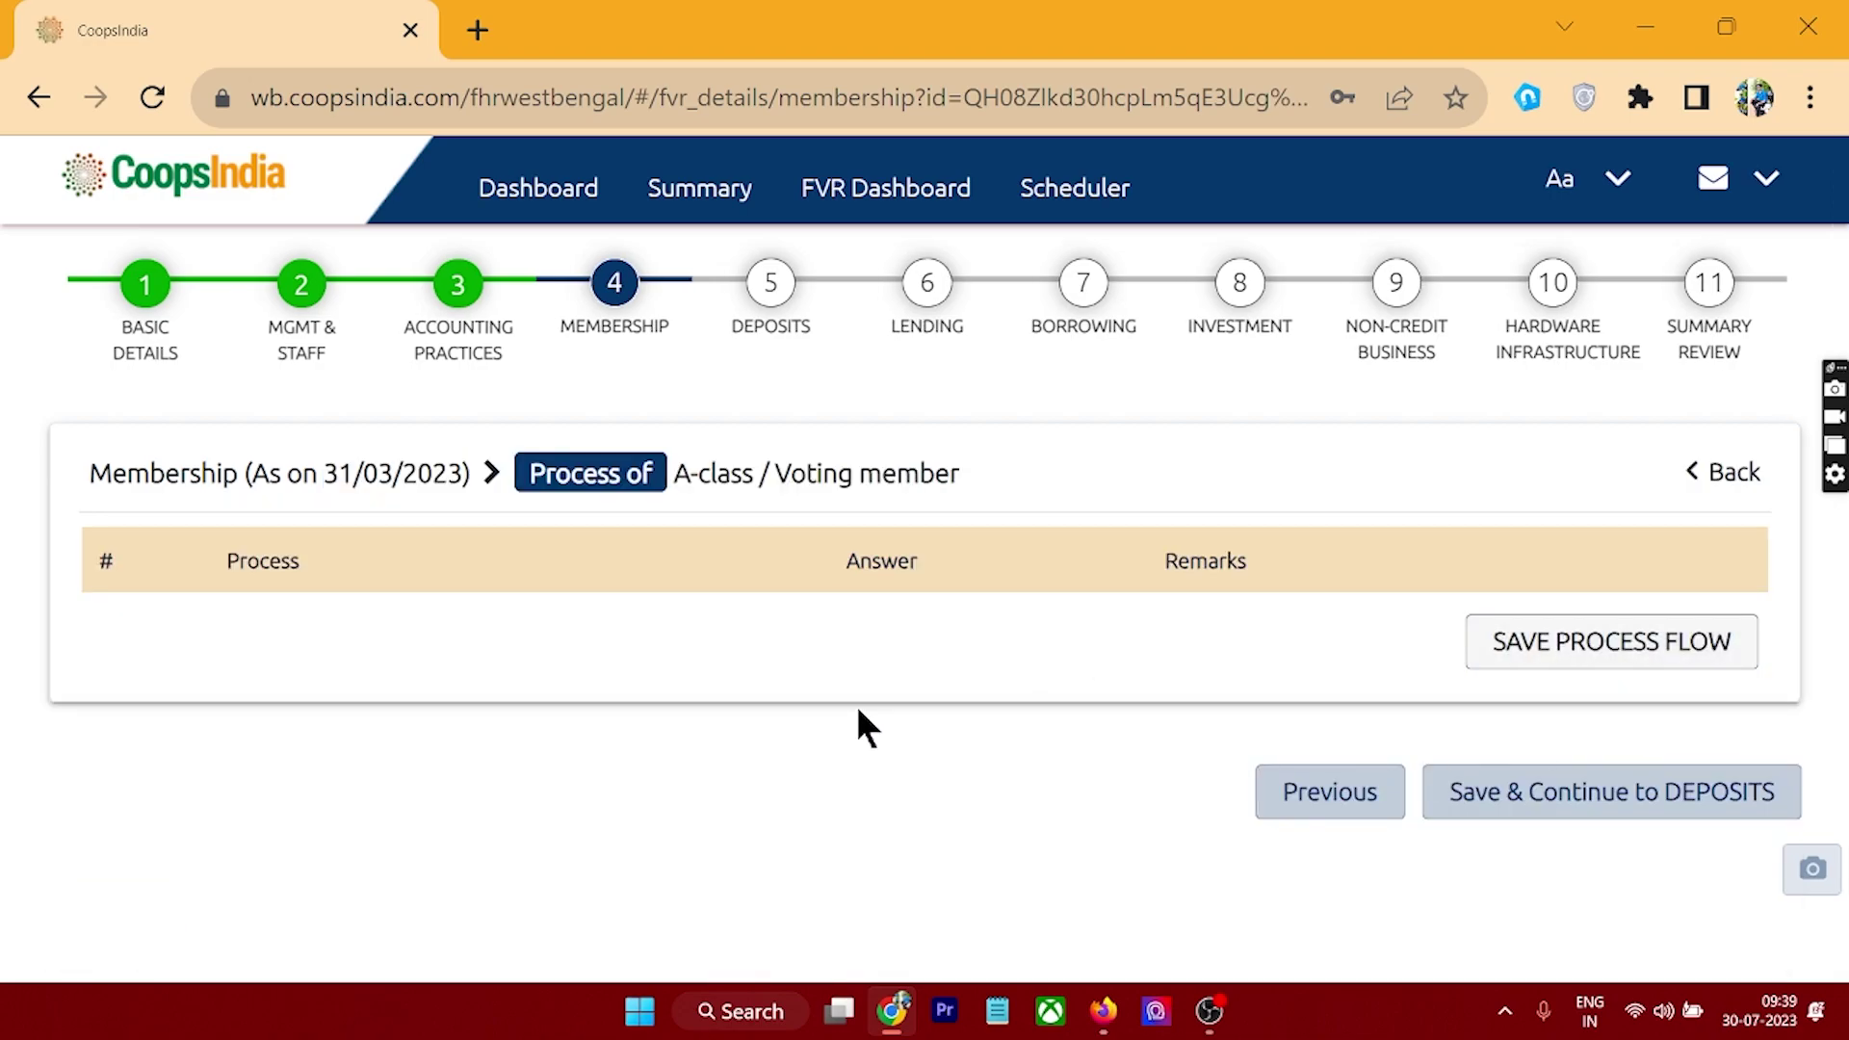
scroll(289, 665, "down", 2)
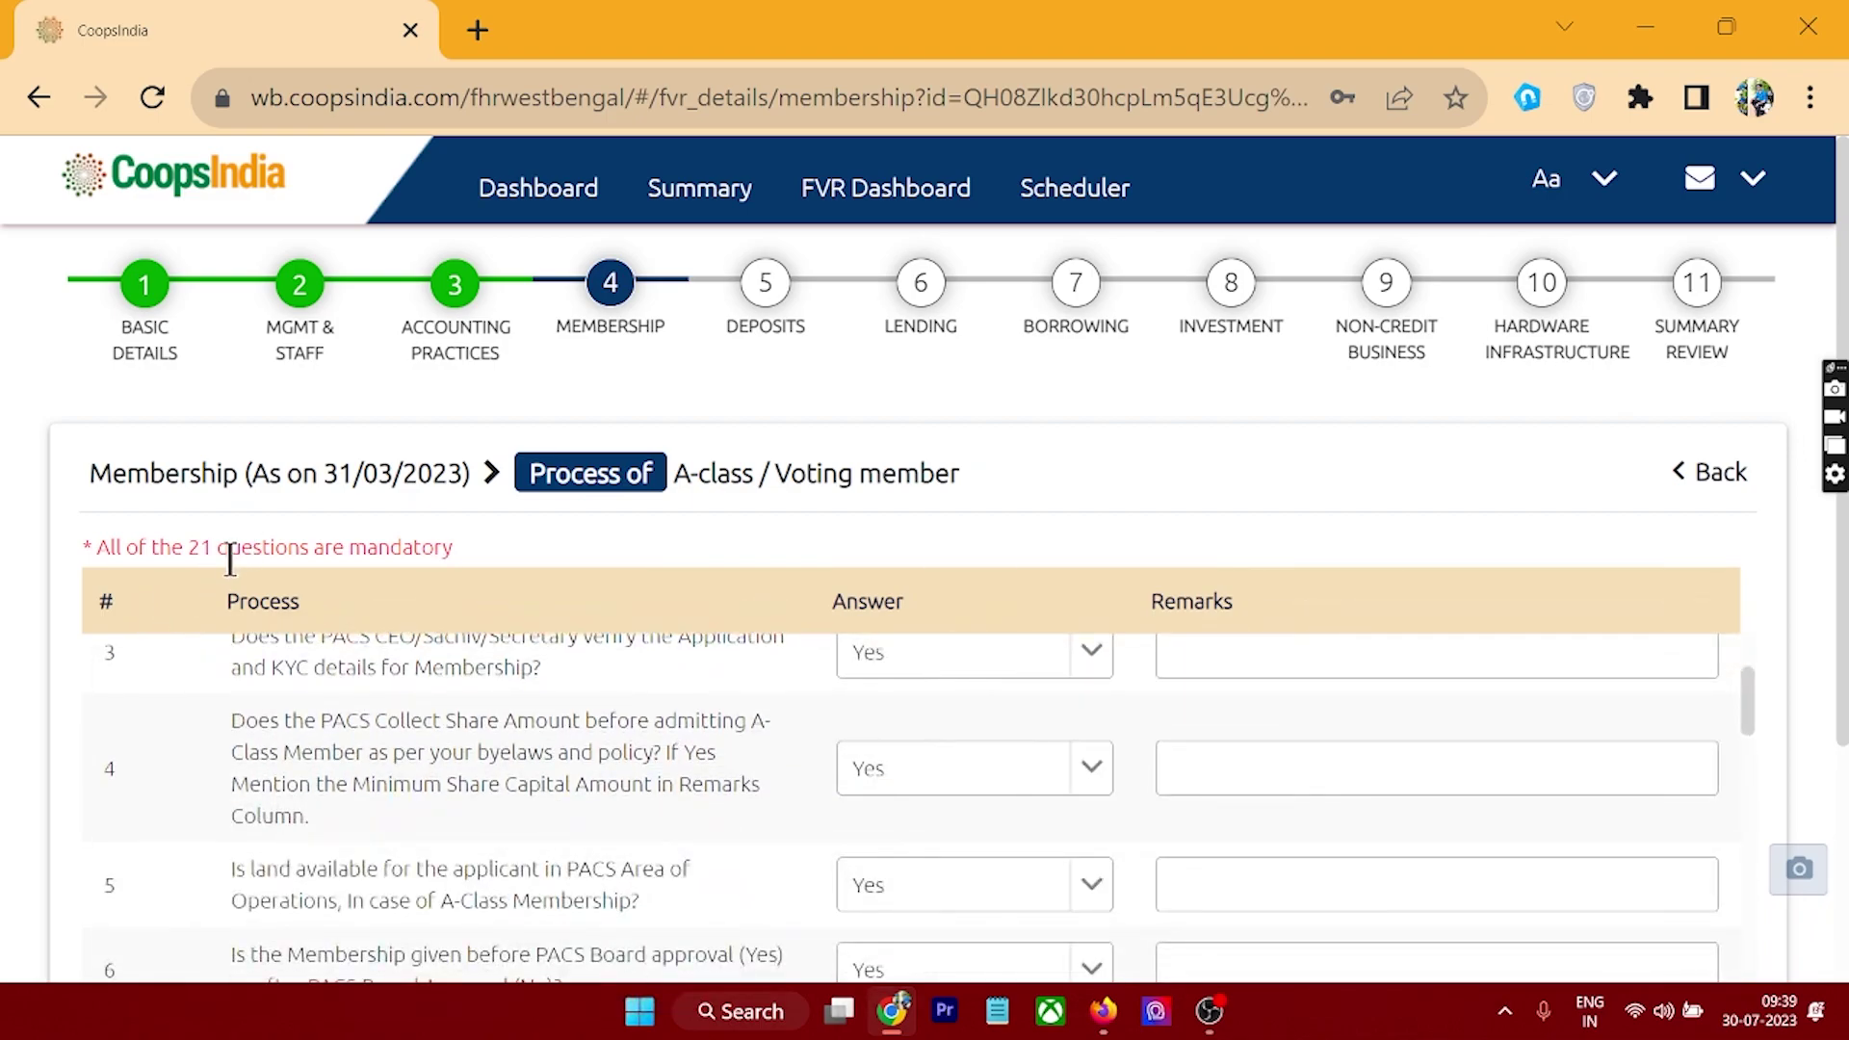
left_click_drag(95, 547, 459, 547)
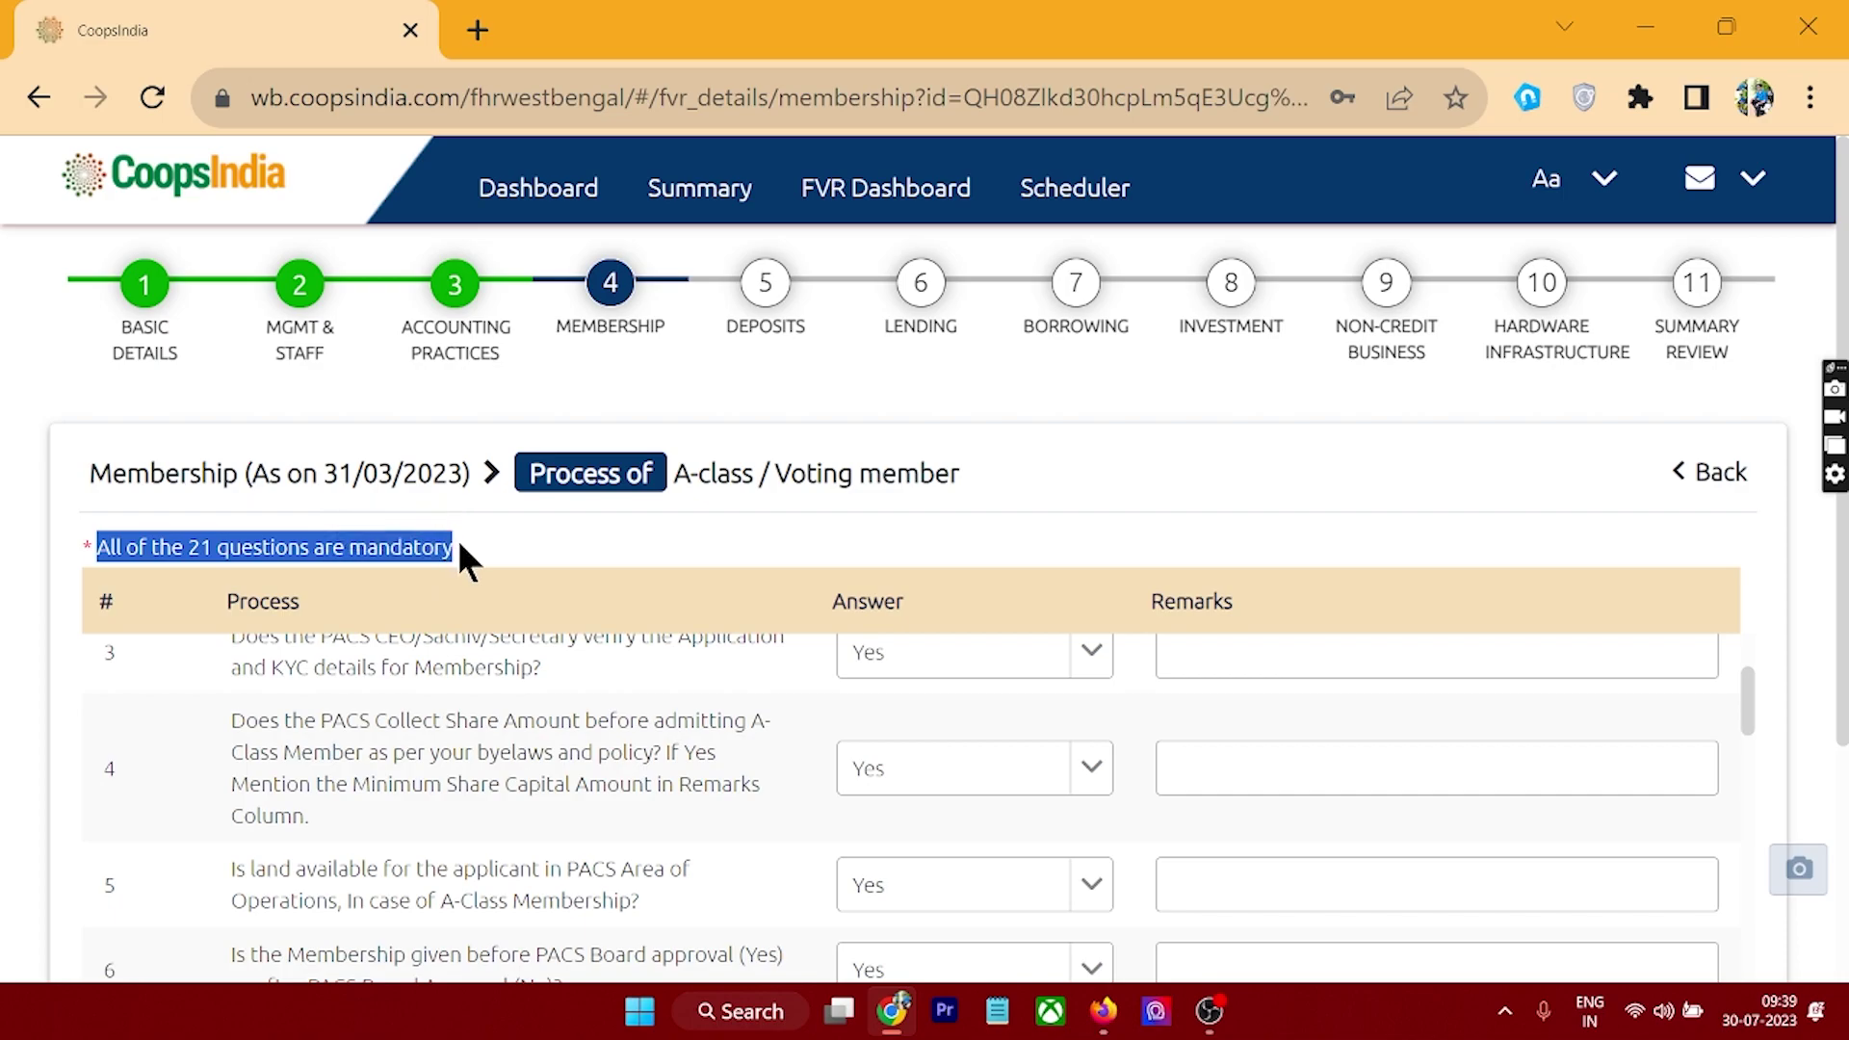
scroll(796, 776, "down", 6)
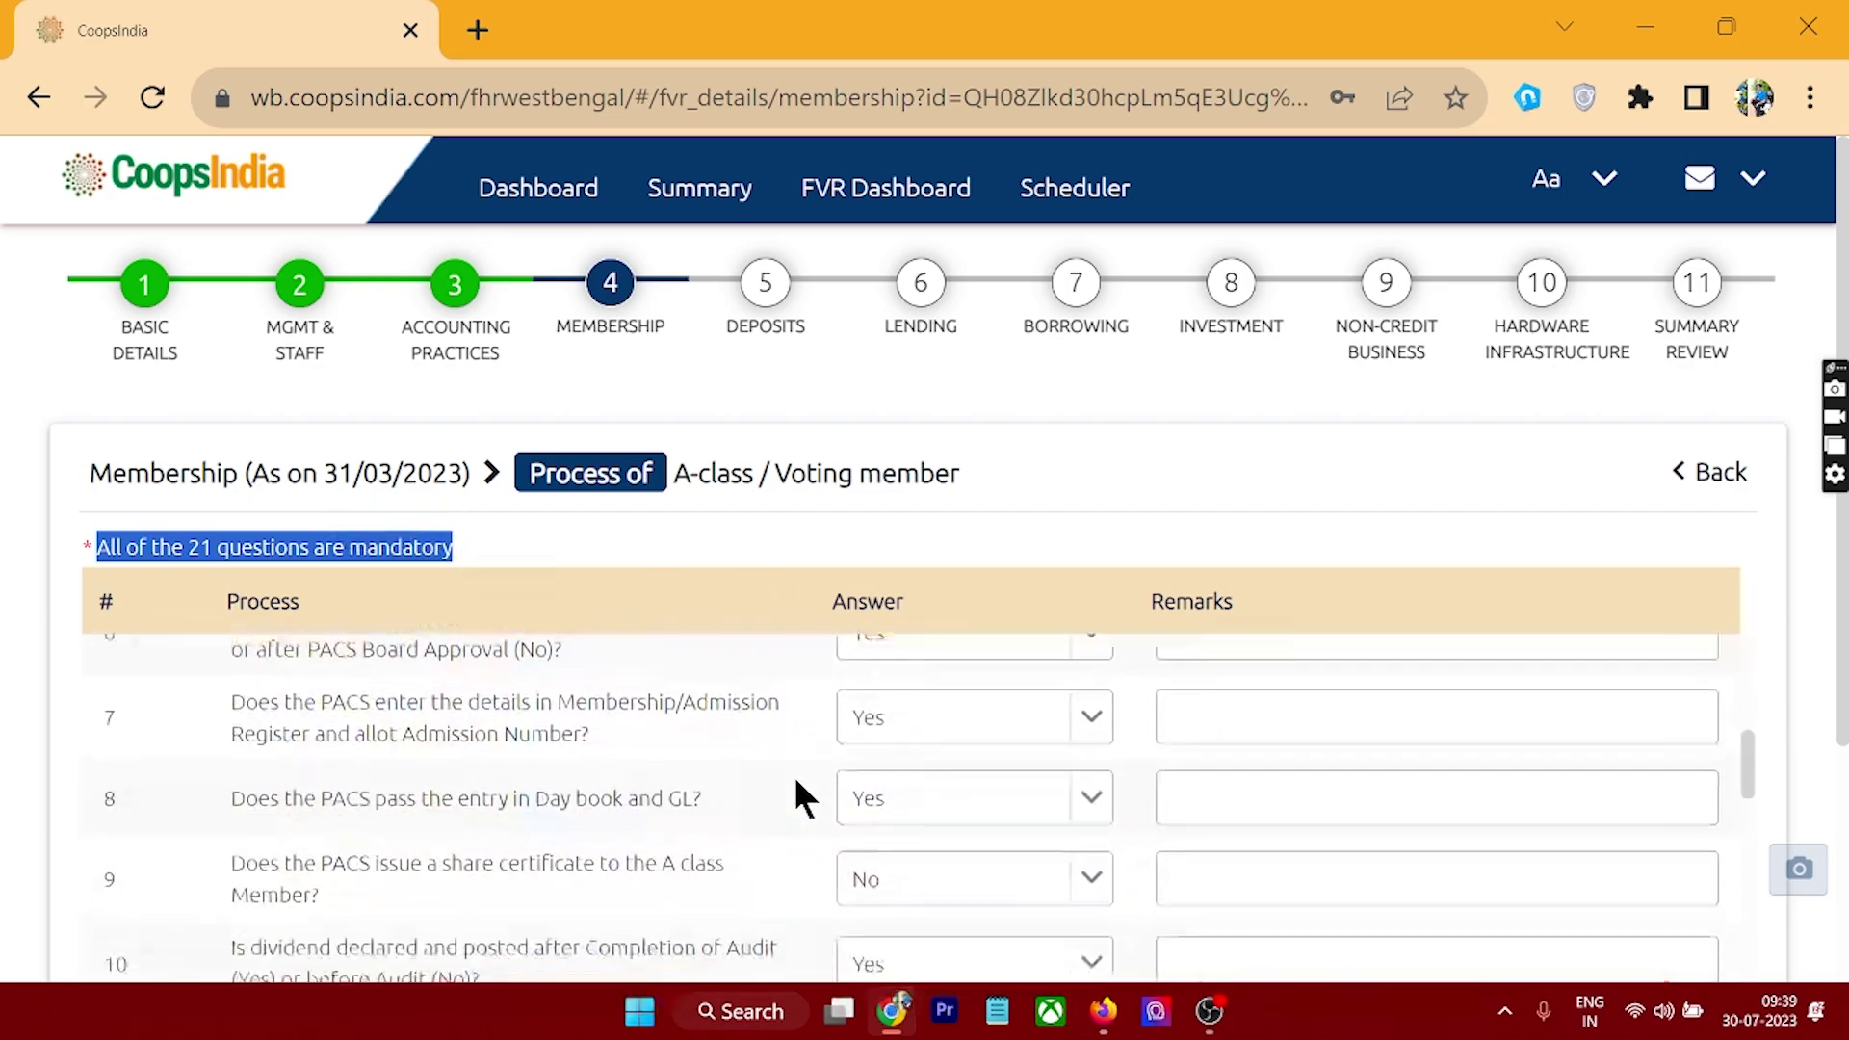
scroll(795, 782, "down", 6)
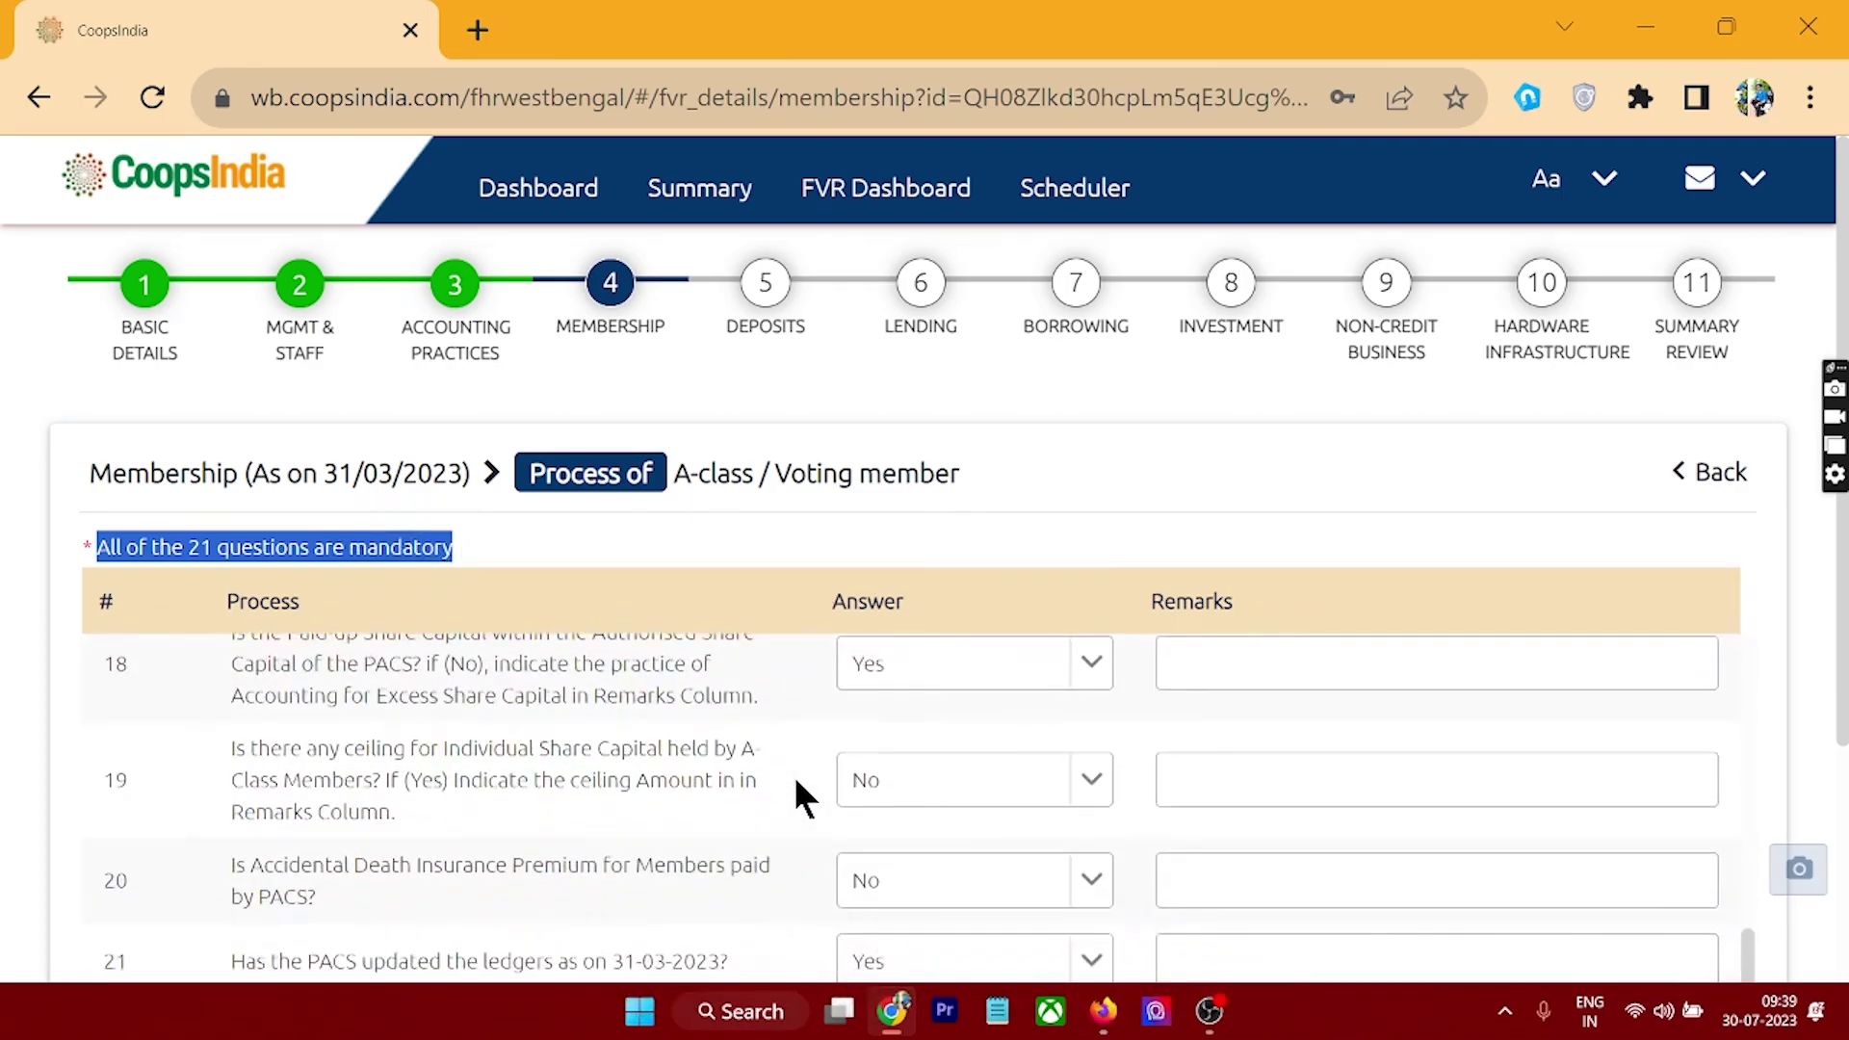
scroll(795, 782, "up", 12)
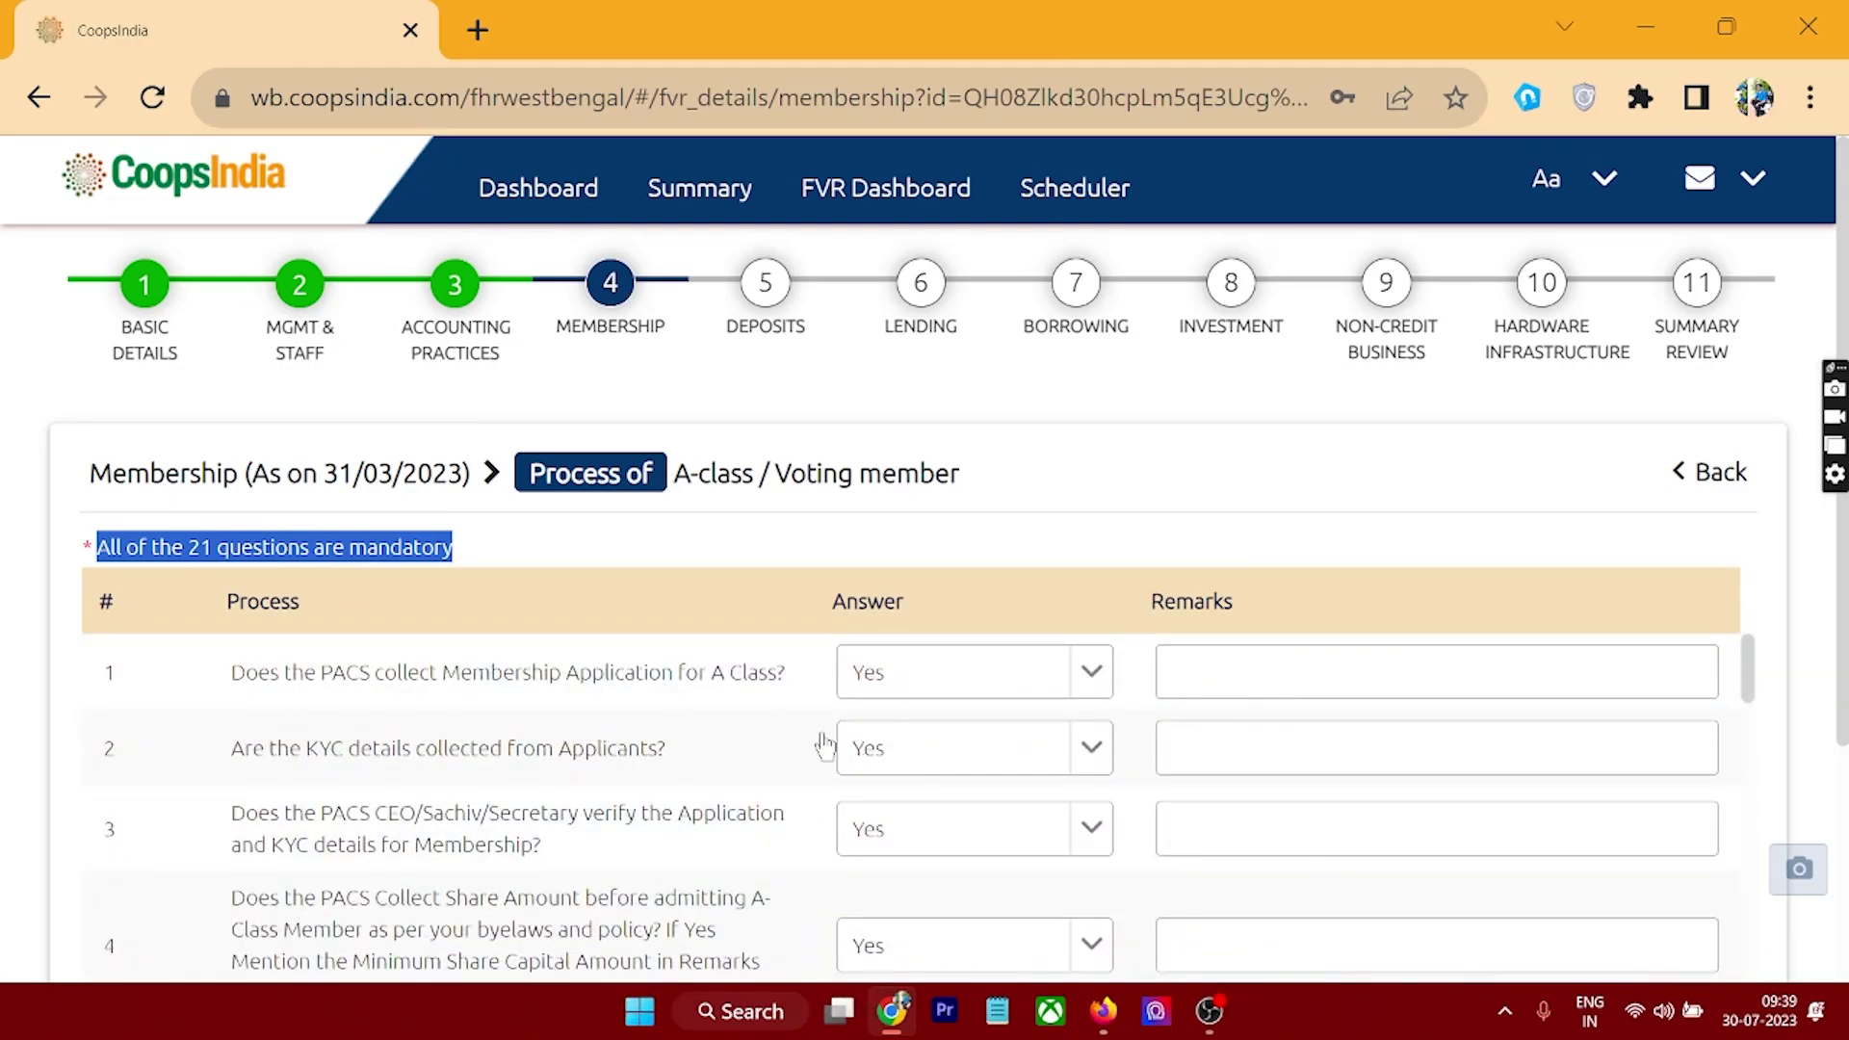
scroll(1473, 648, "down", 14)
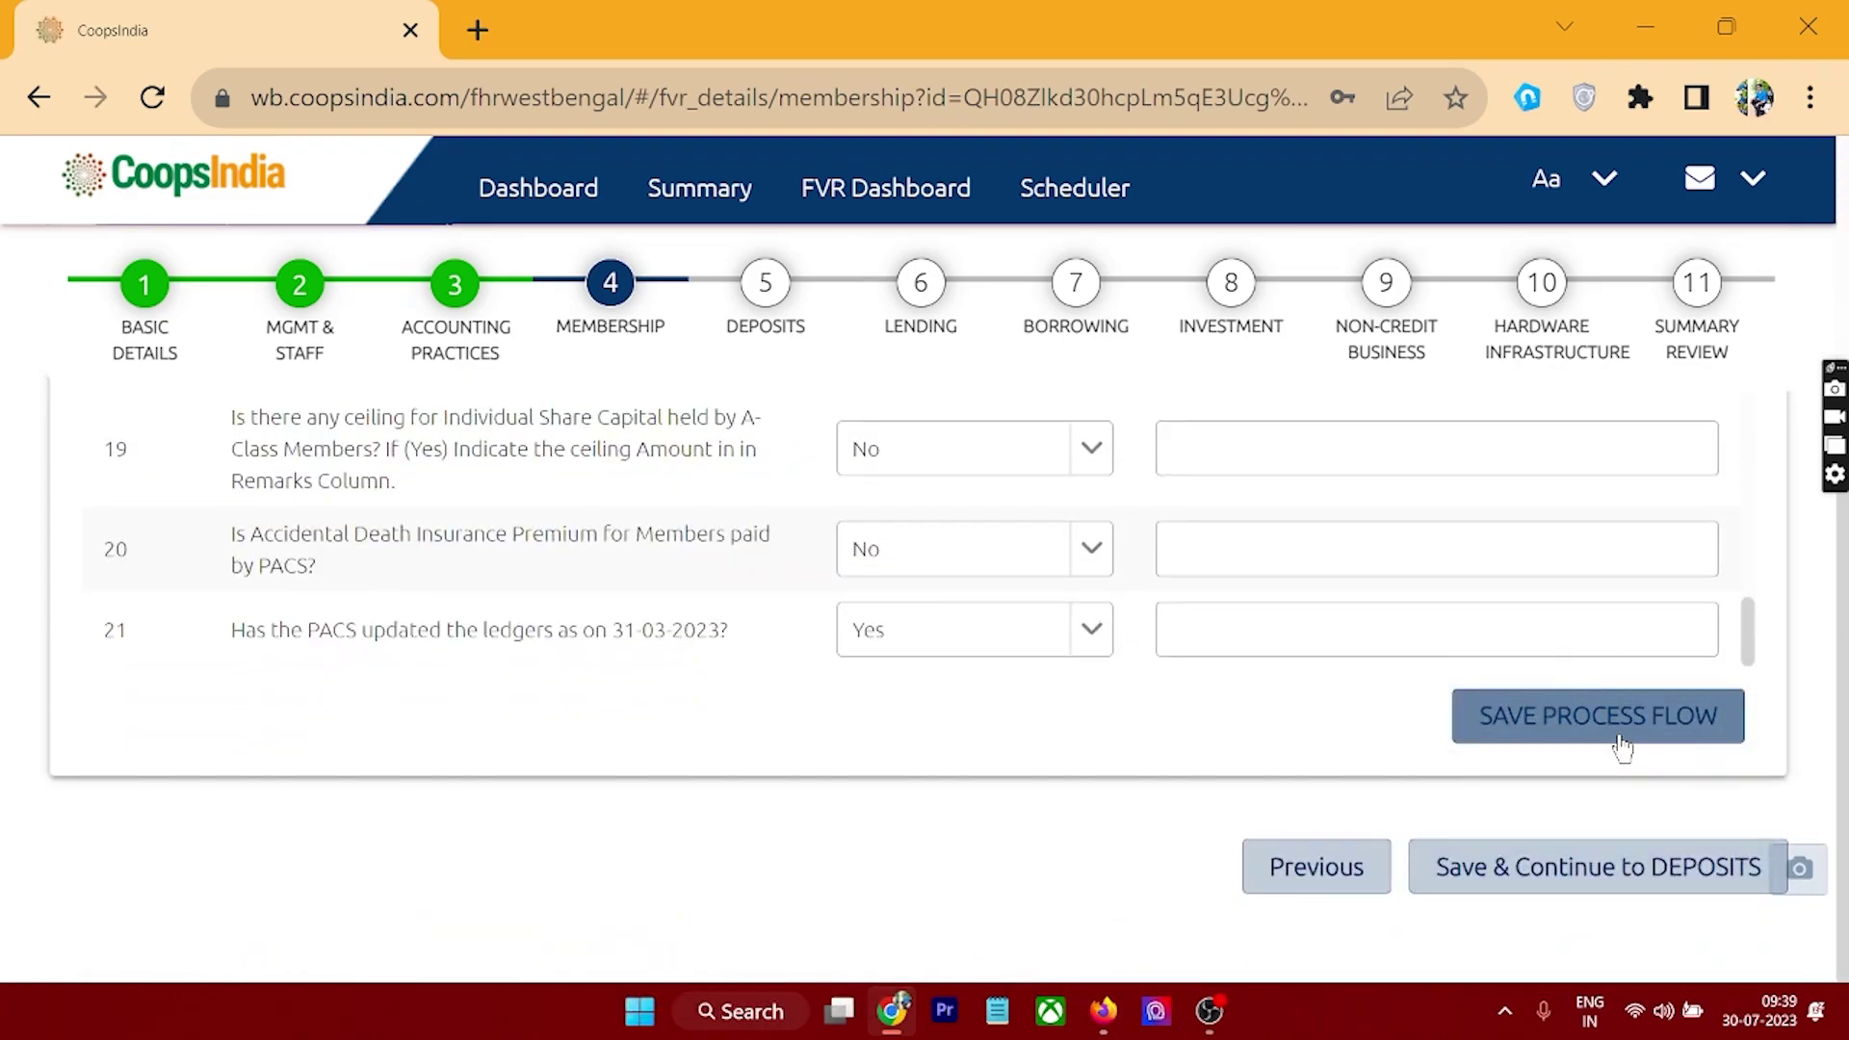
left_click(1622, 747)
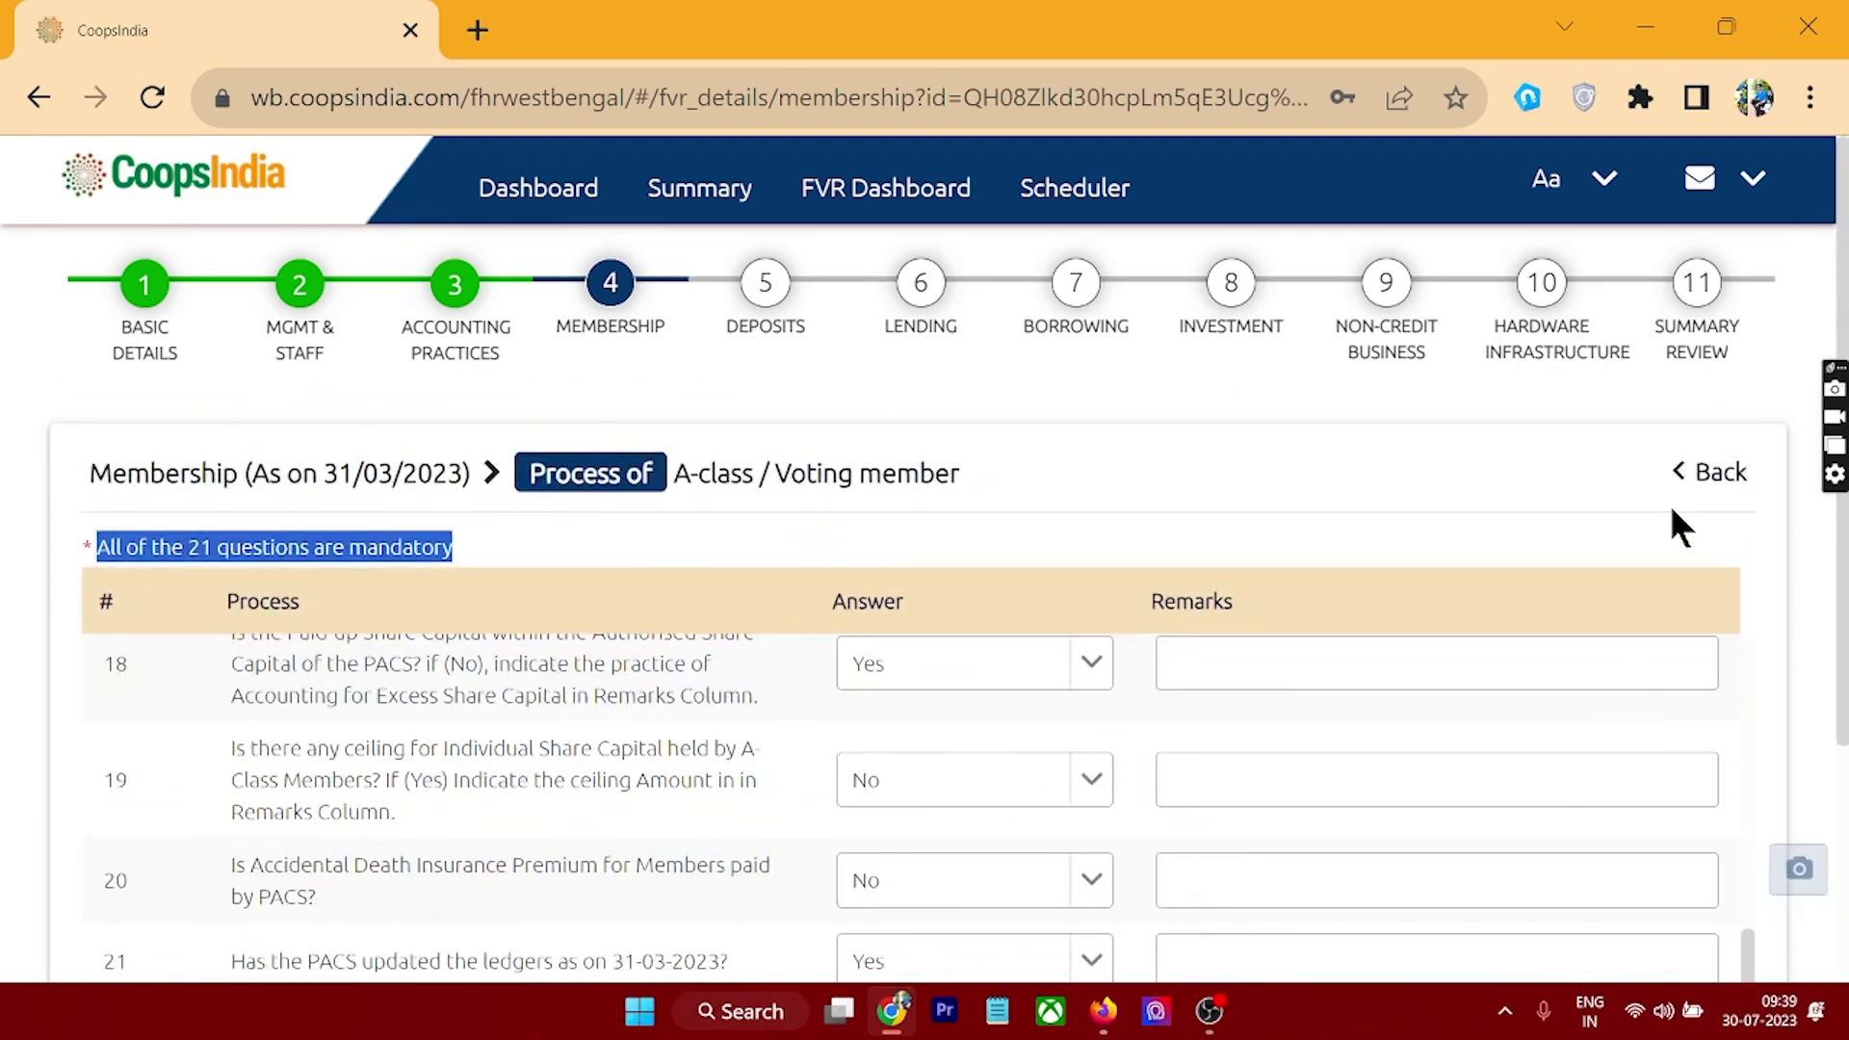
left_click(1685, 475)
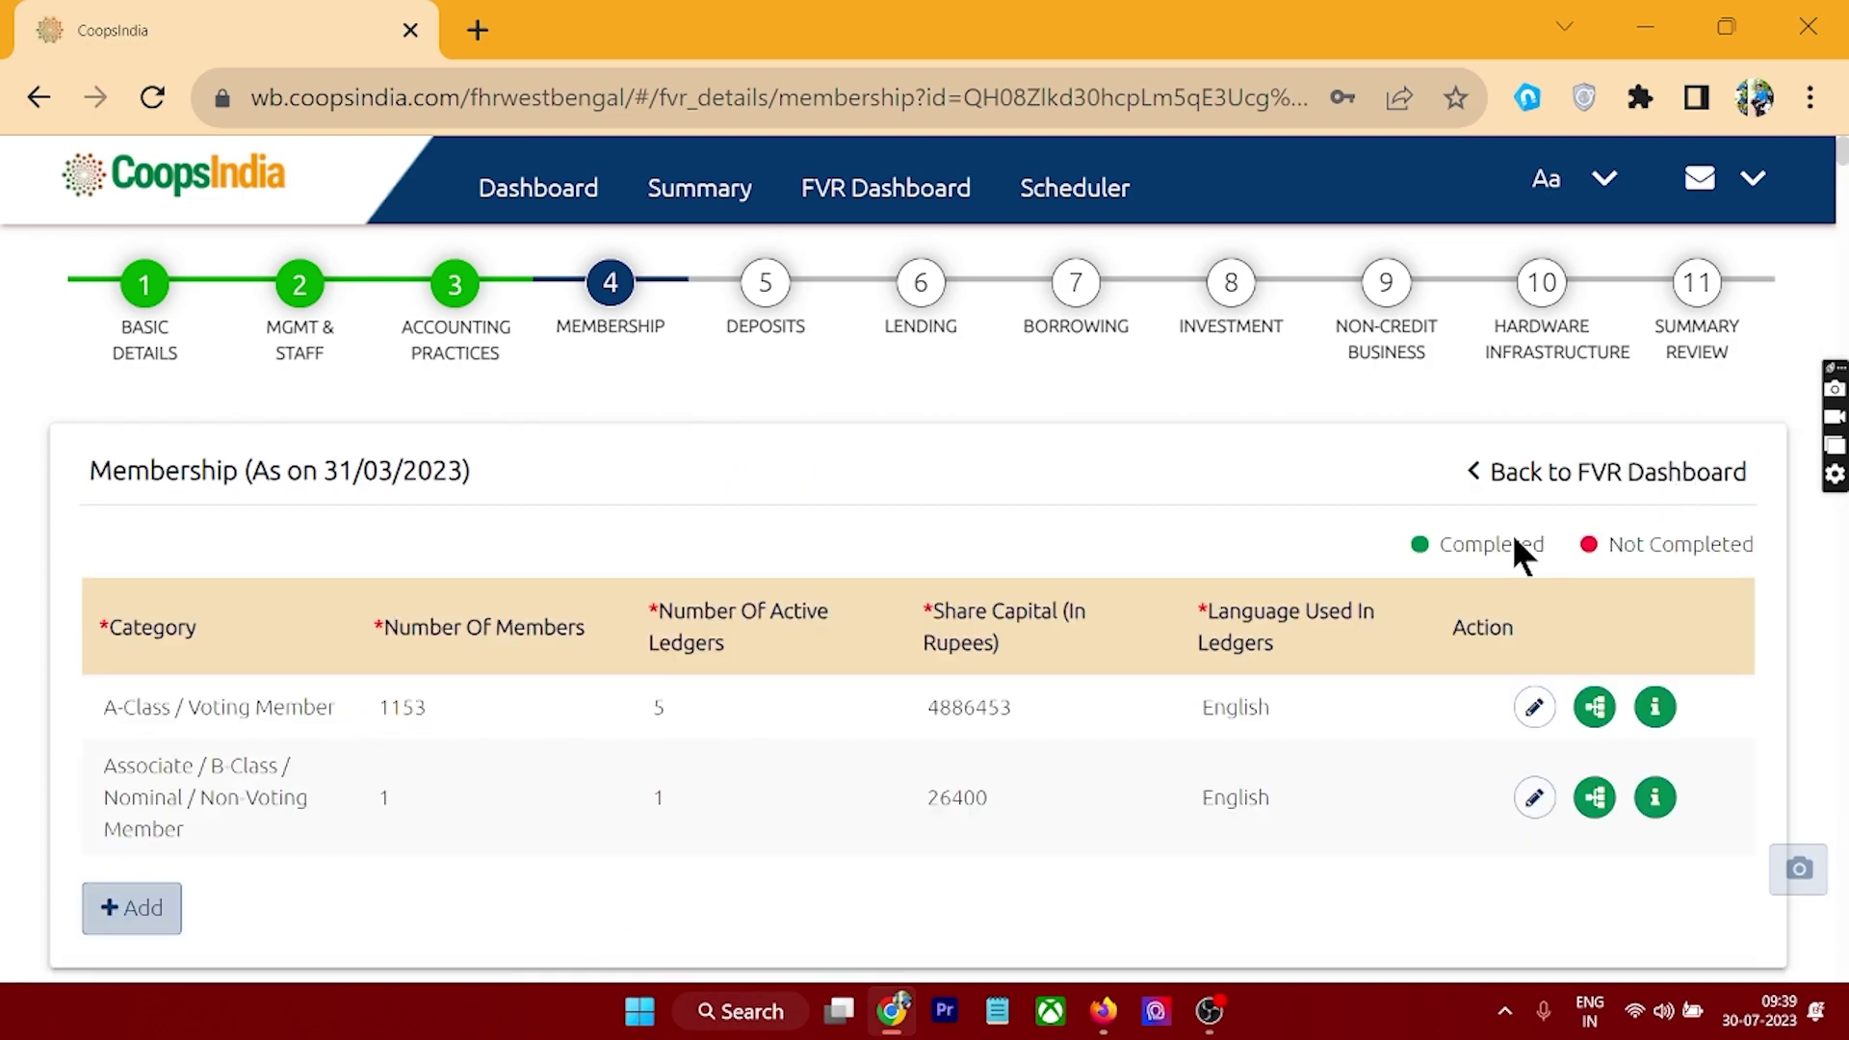
Open the A-Class member sample records, inspect the first record's editable fields and legibility options, and return to the membership list
left_click(1657, 708)
scroll(1163, 624, "down", 2)
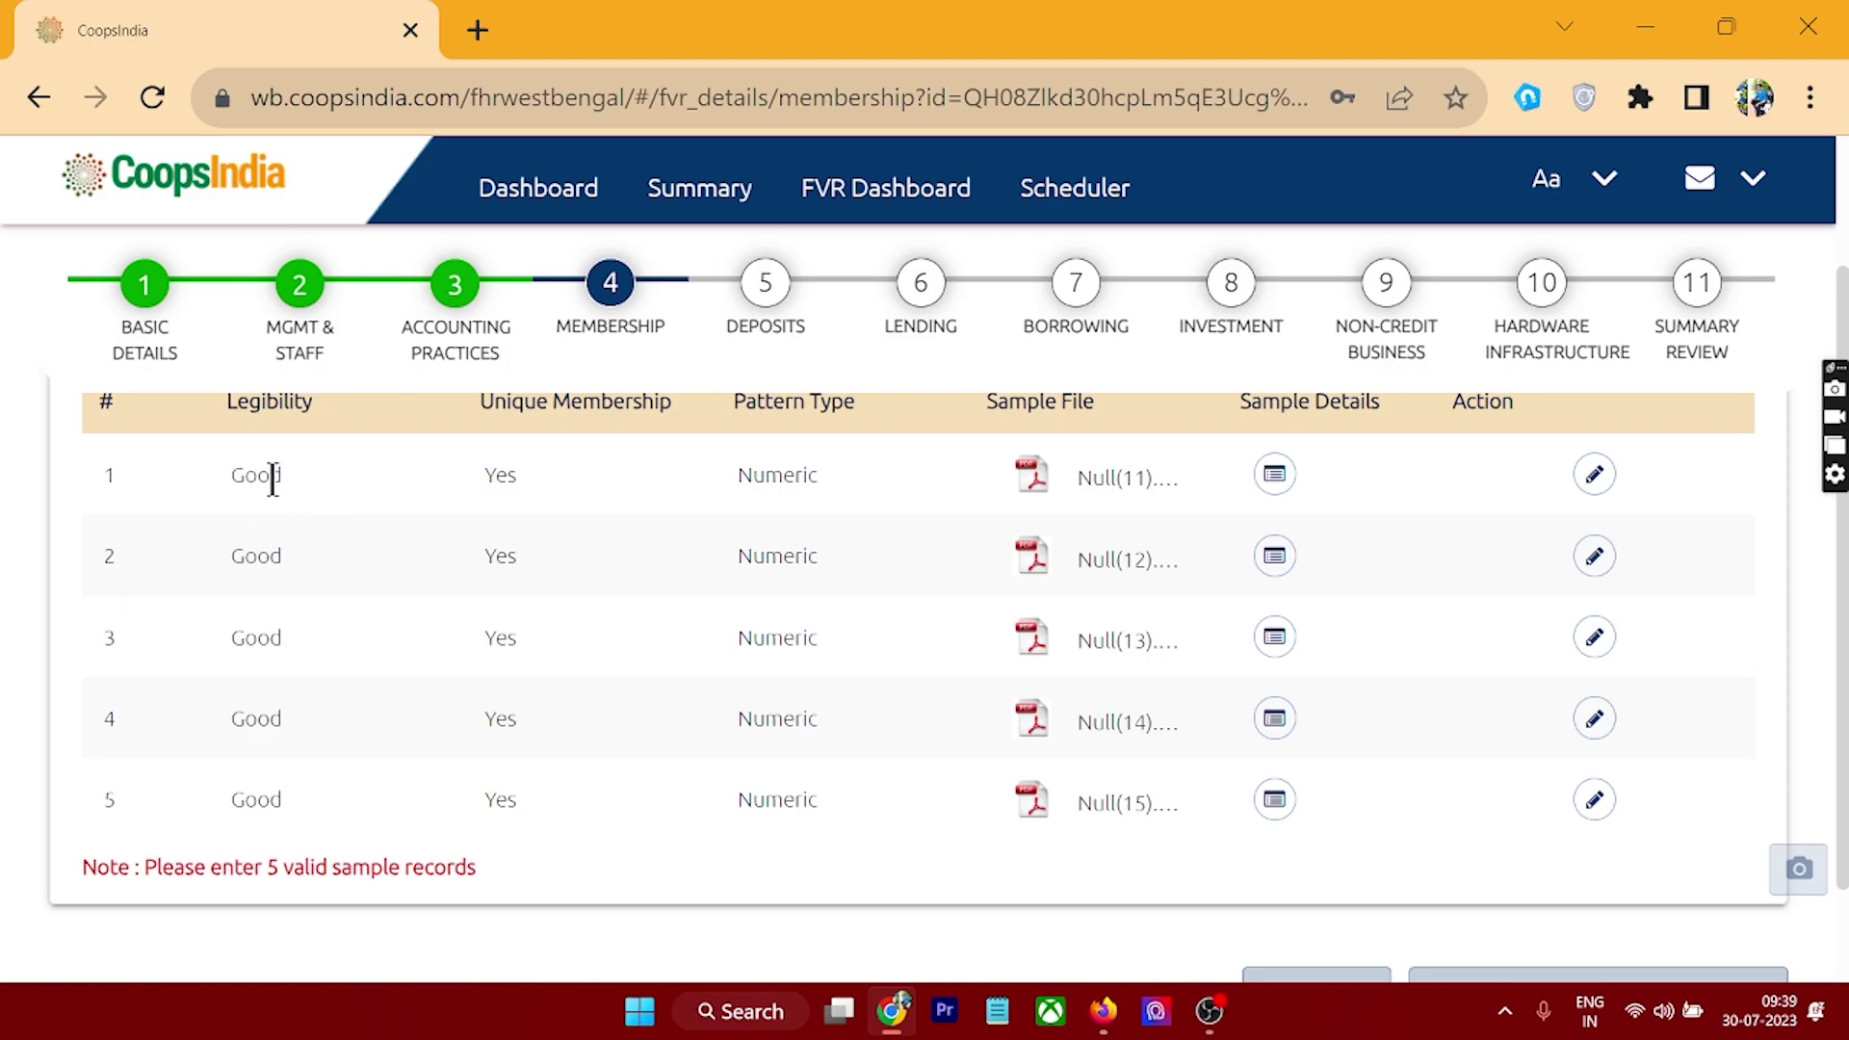
left_click(1594, 474)
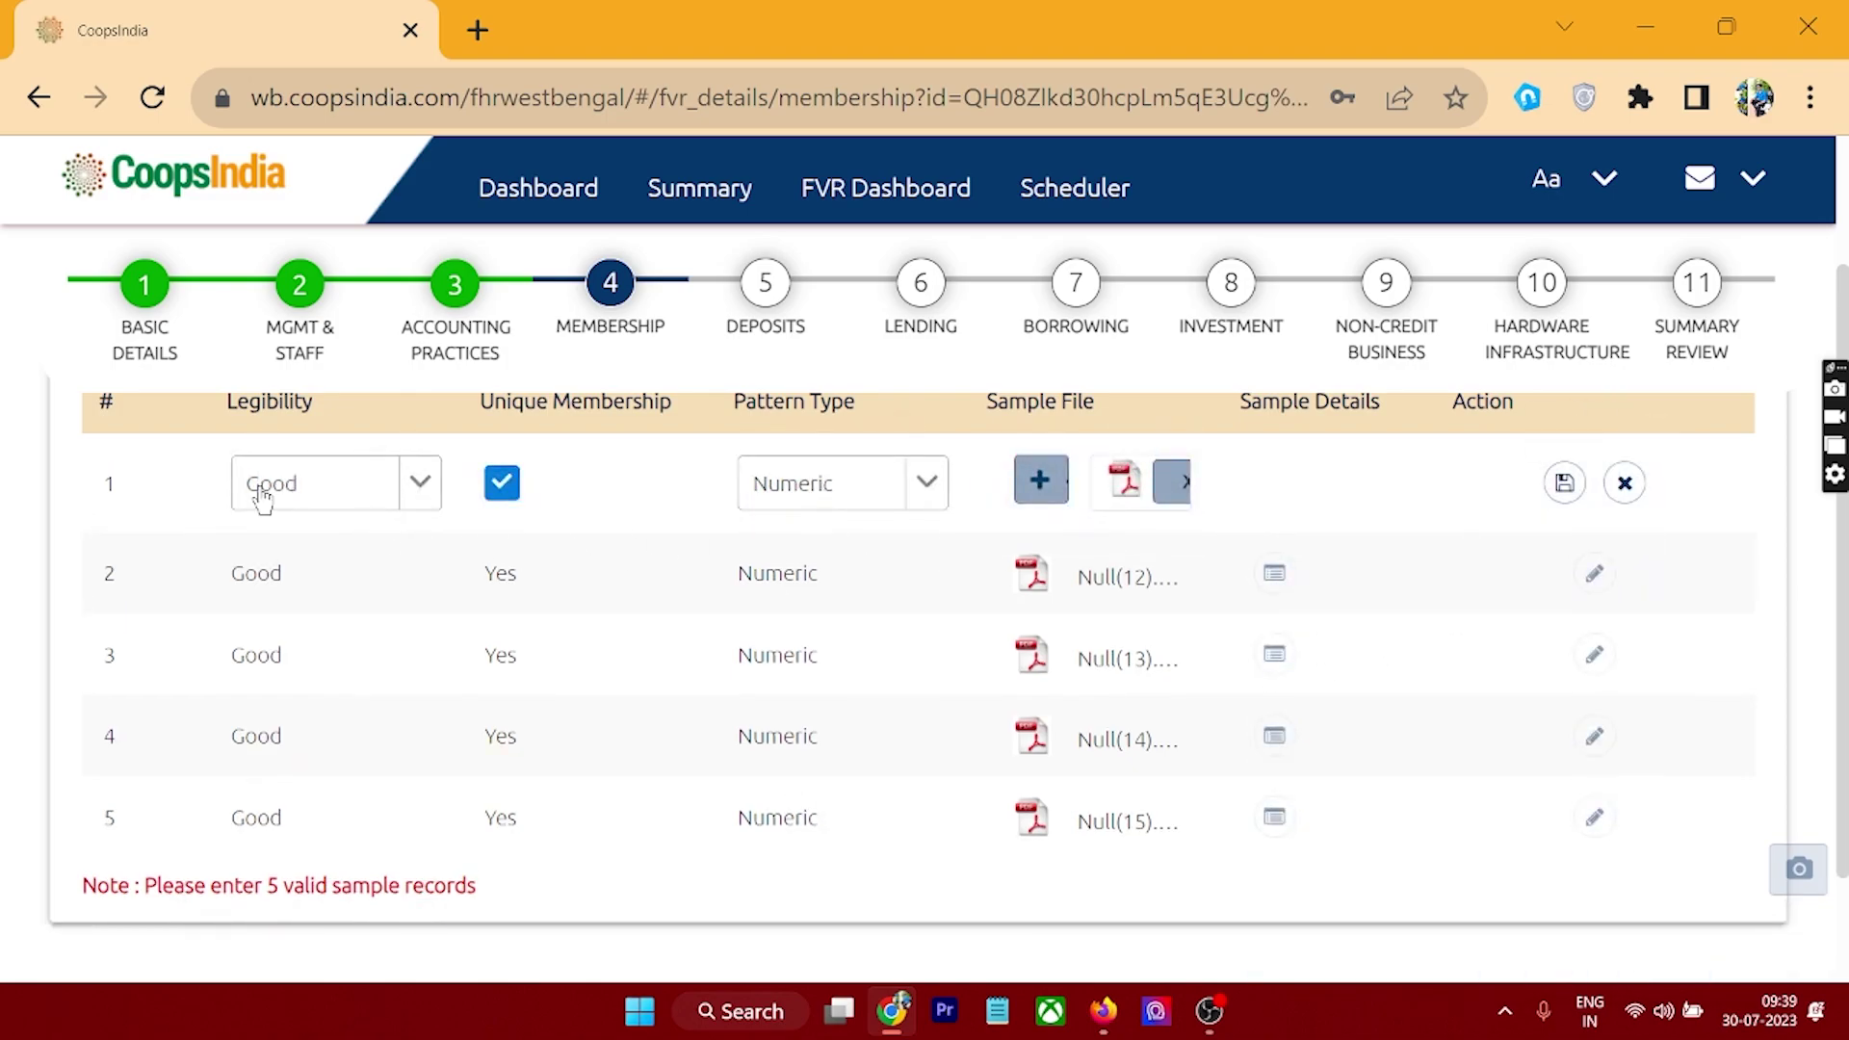
left_click(420, 489)
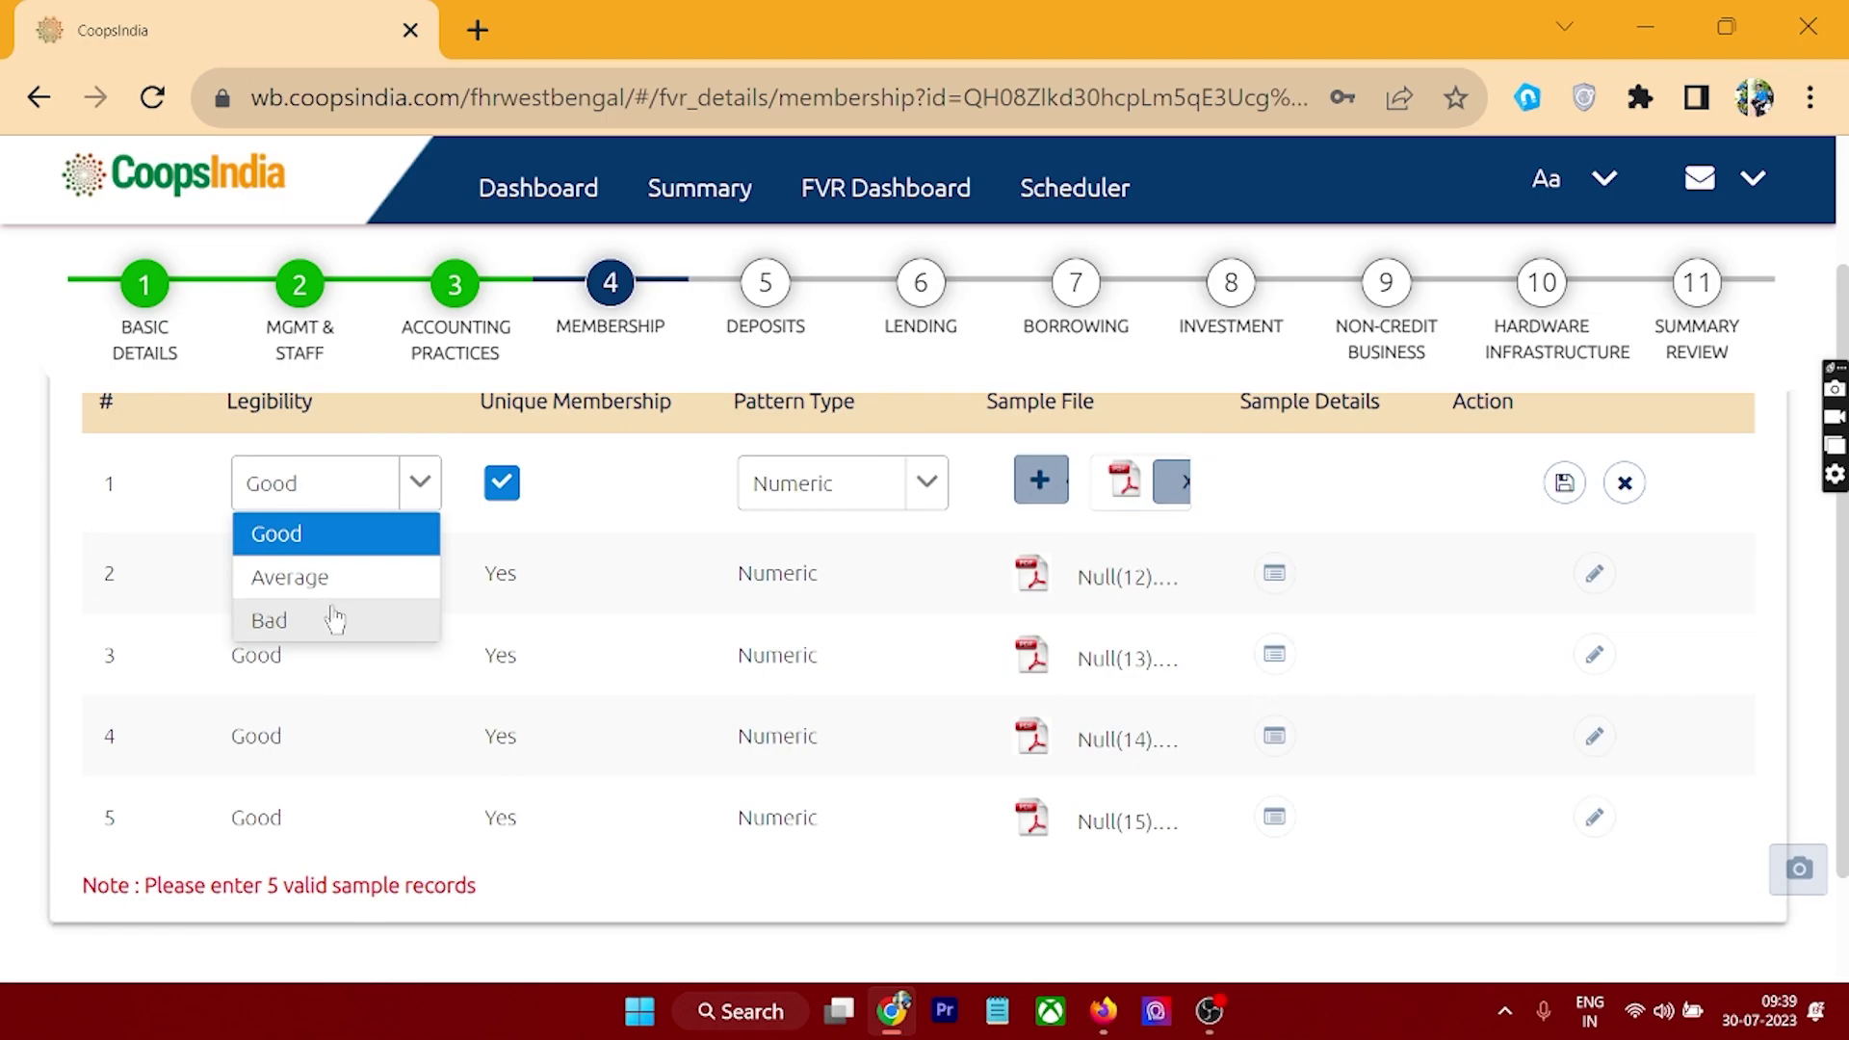
left_click(351, 537)
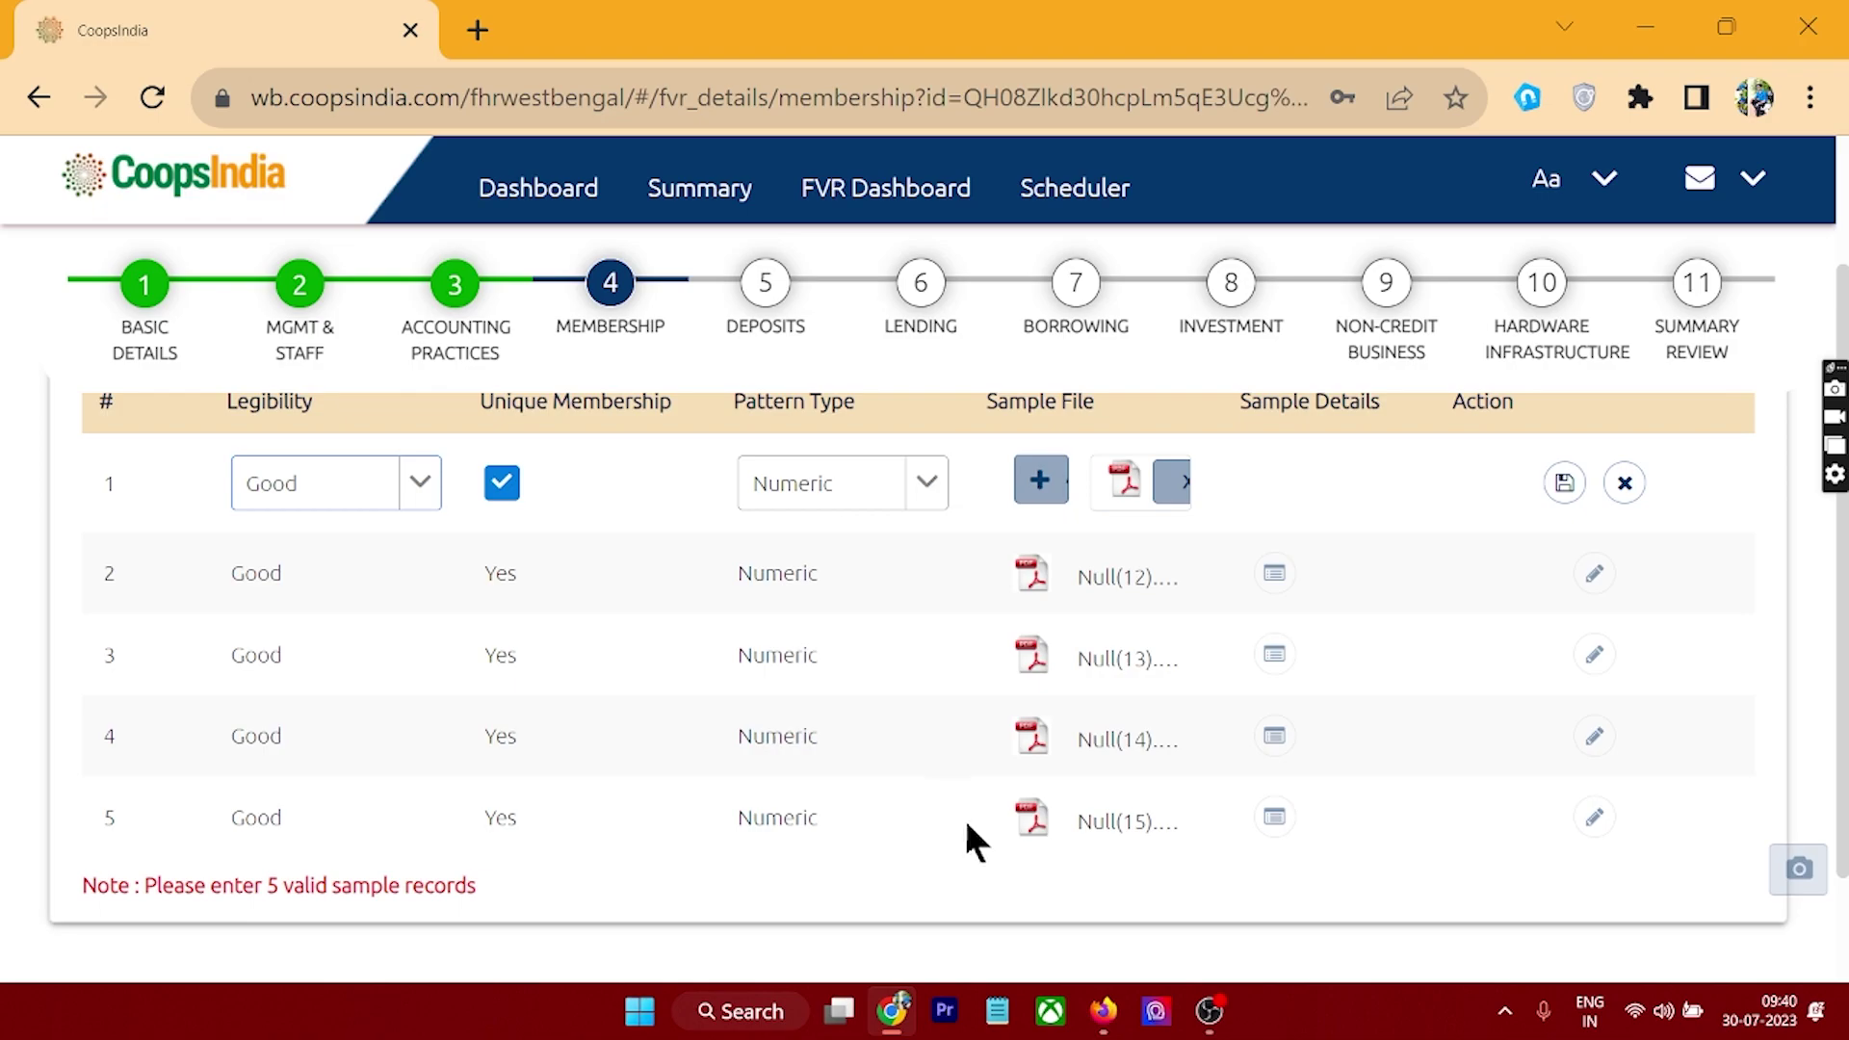
scroll(1491, 604, "down", 2)
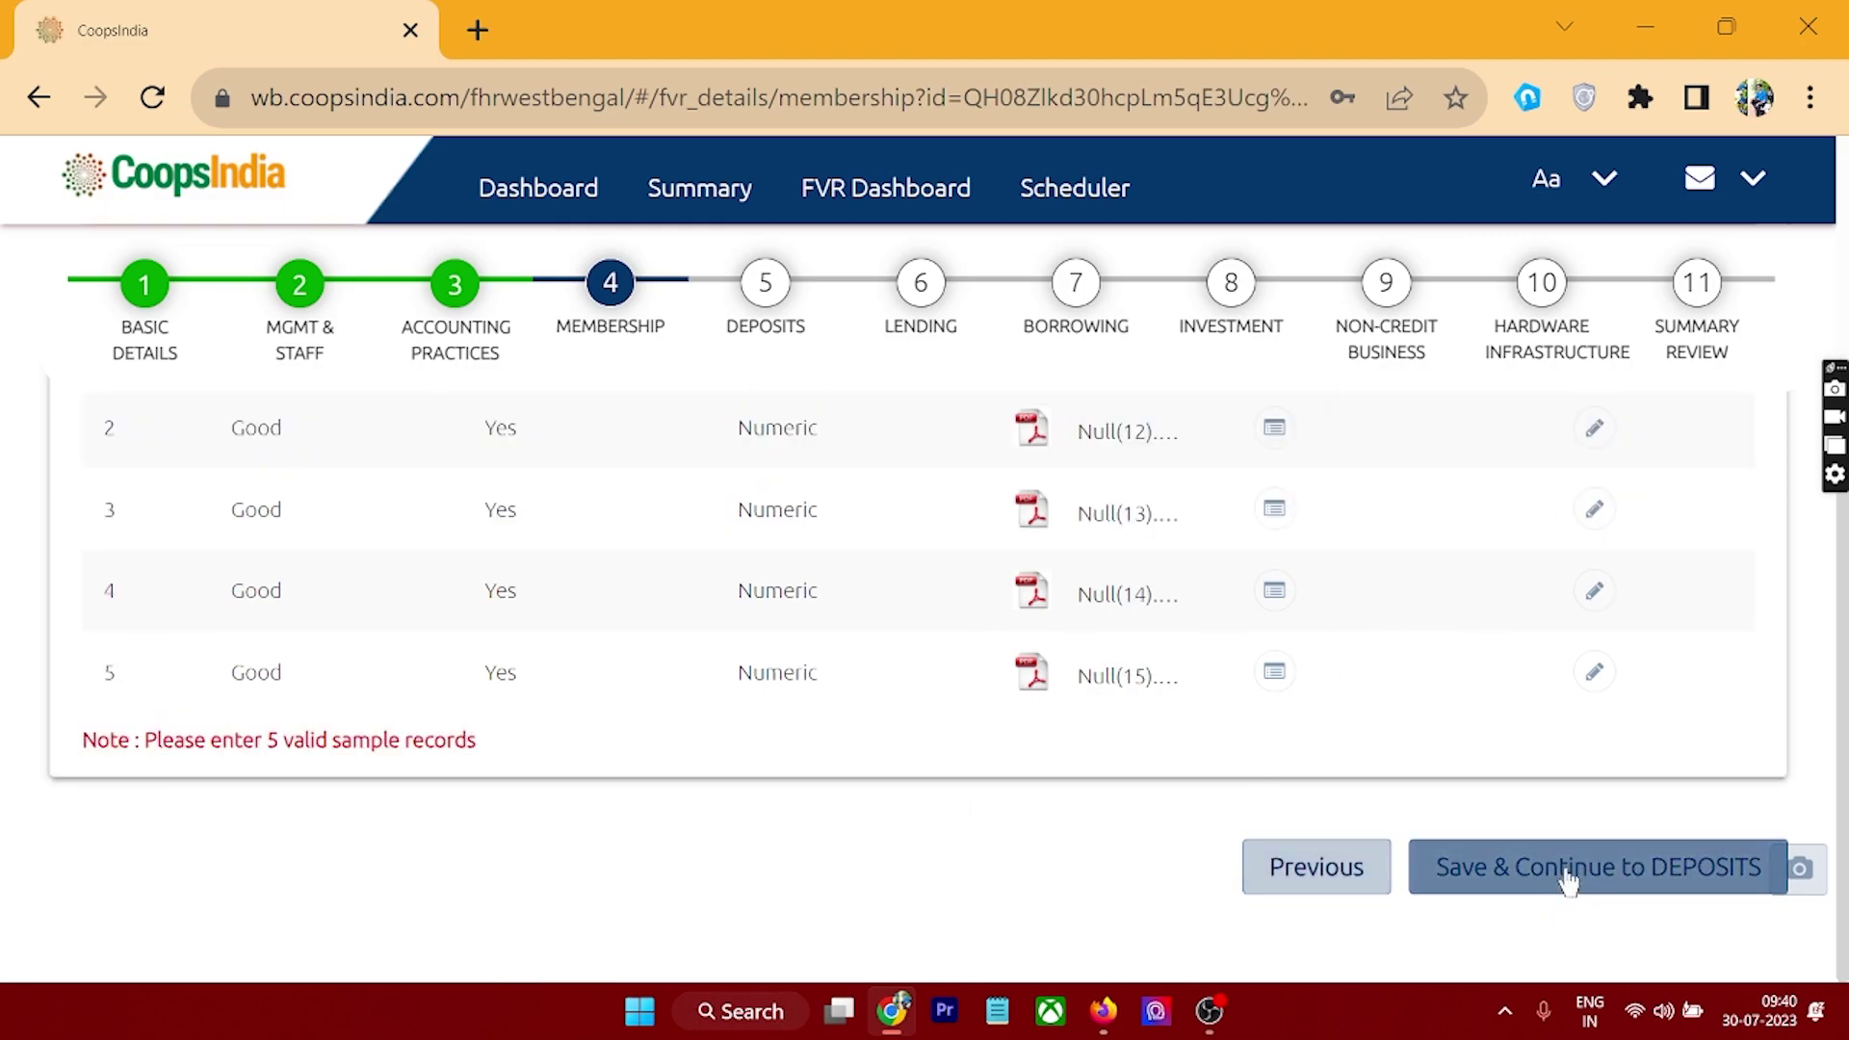
scroll(1267, 655, "up", 1)
scroll(1266, 655, "up", 3)
left_click(1710, 471)
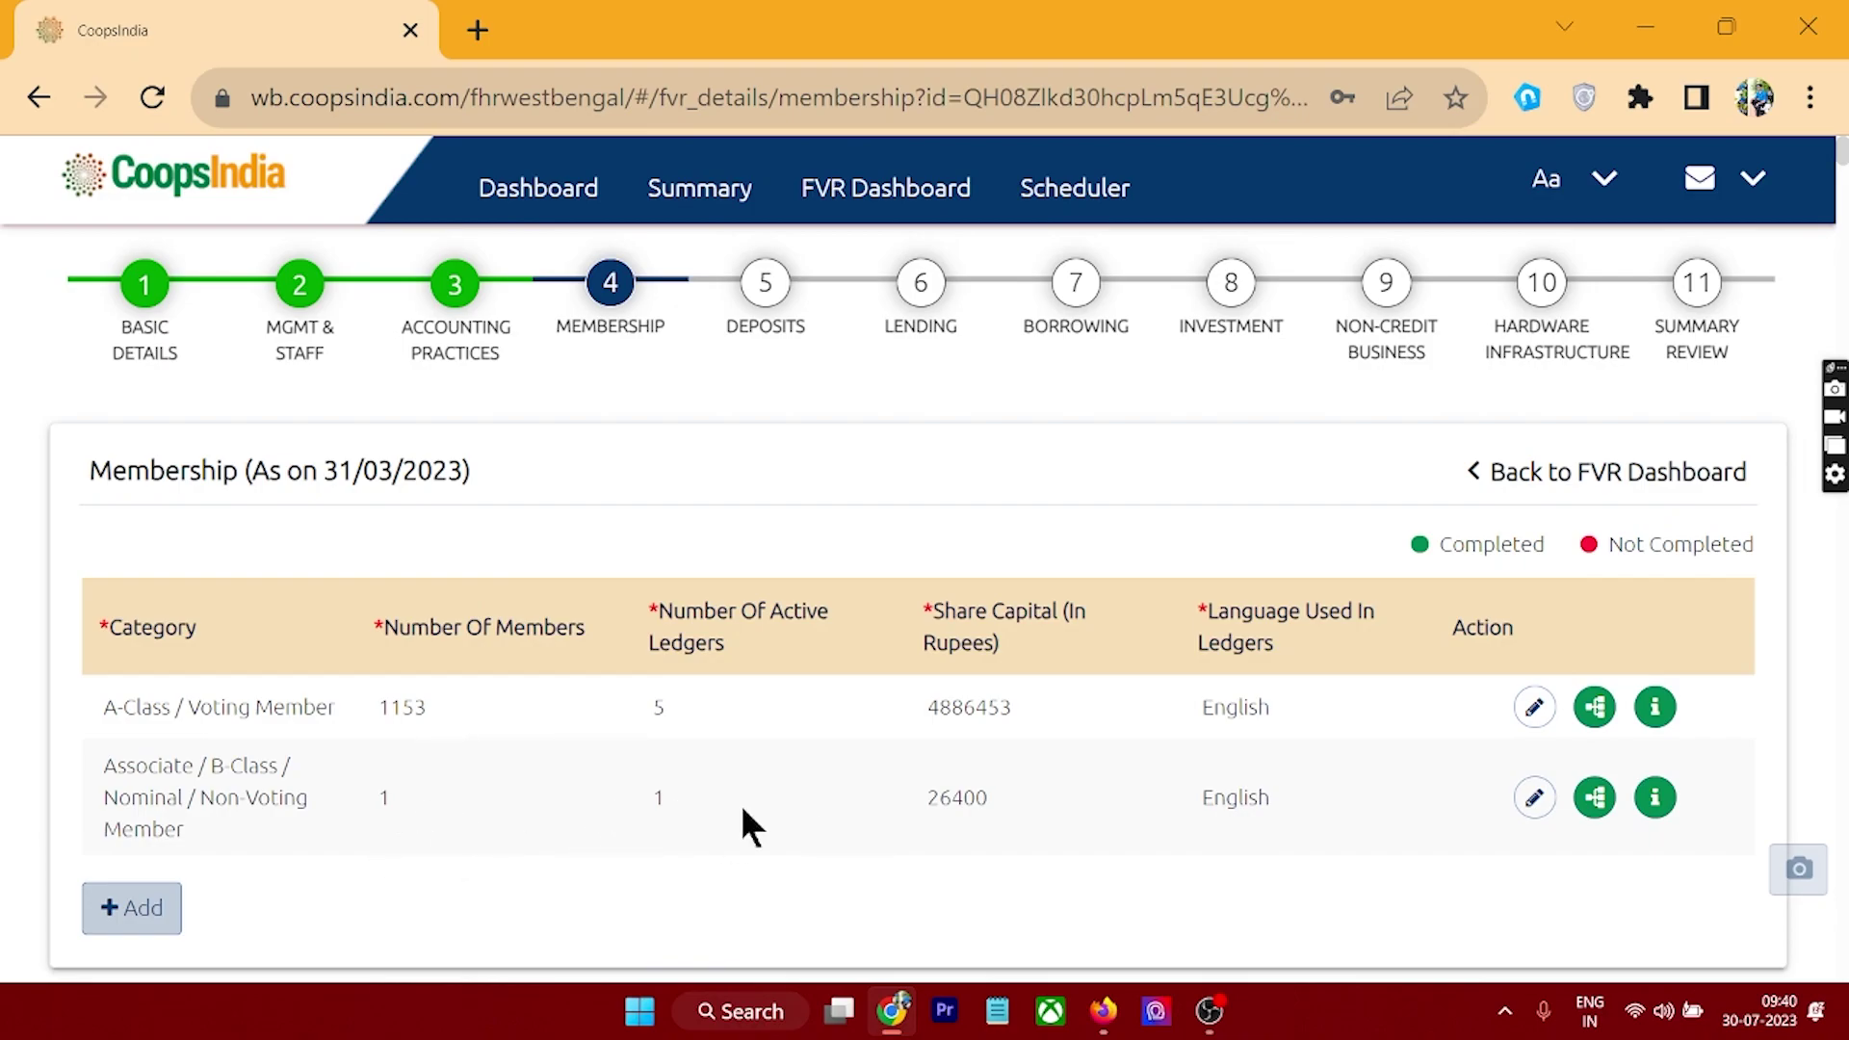
Open the Deposits section, review its categories and as-on date, and inspect the Savings Deposit row's editable fields without saving
scroll(1299, 801, "down", 2)
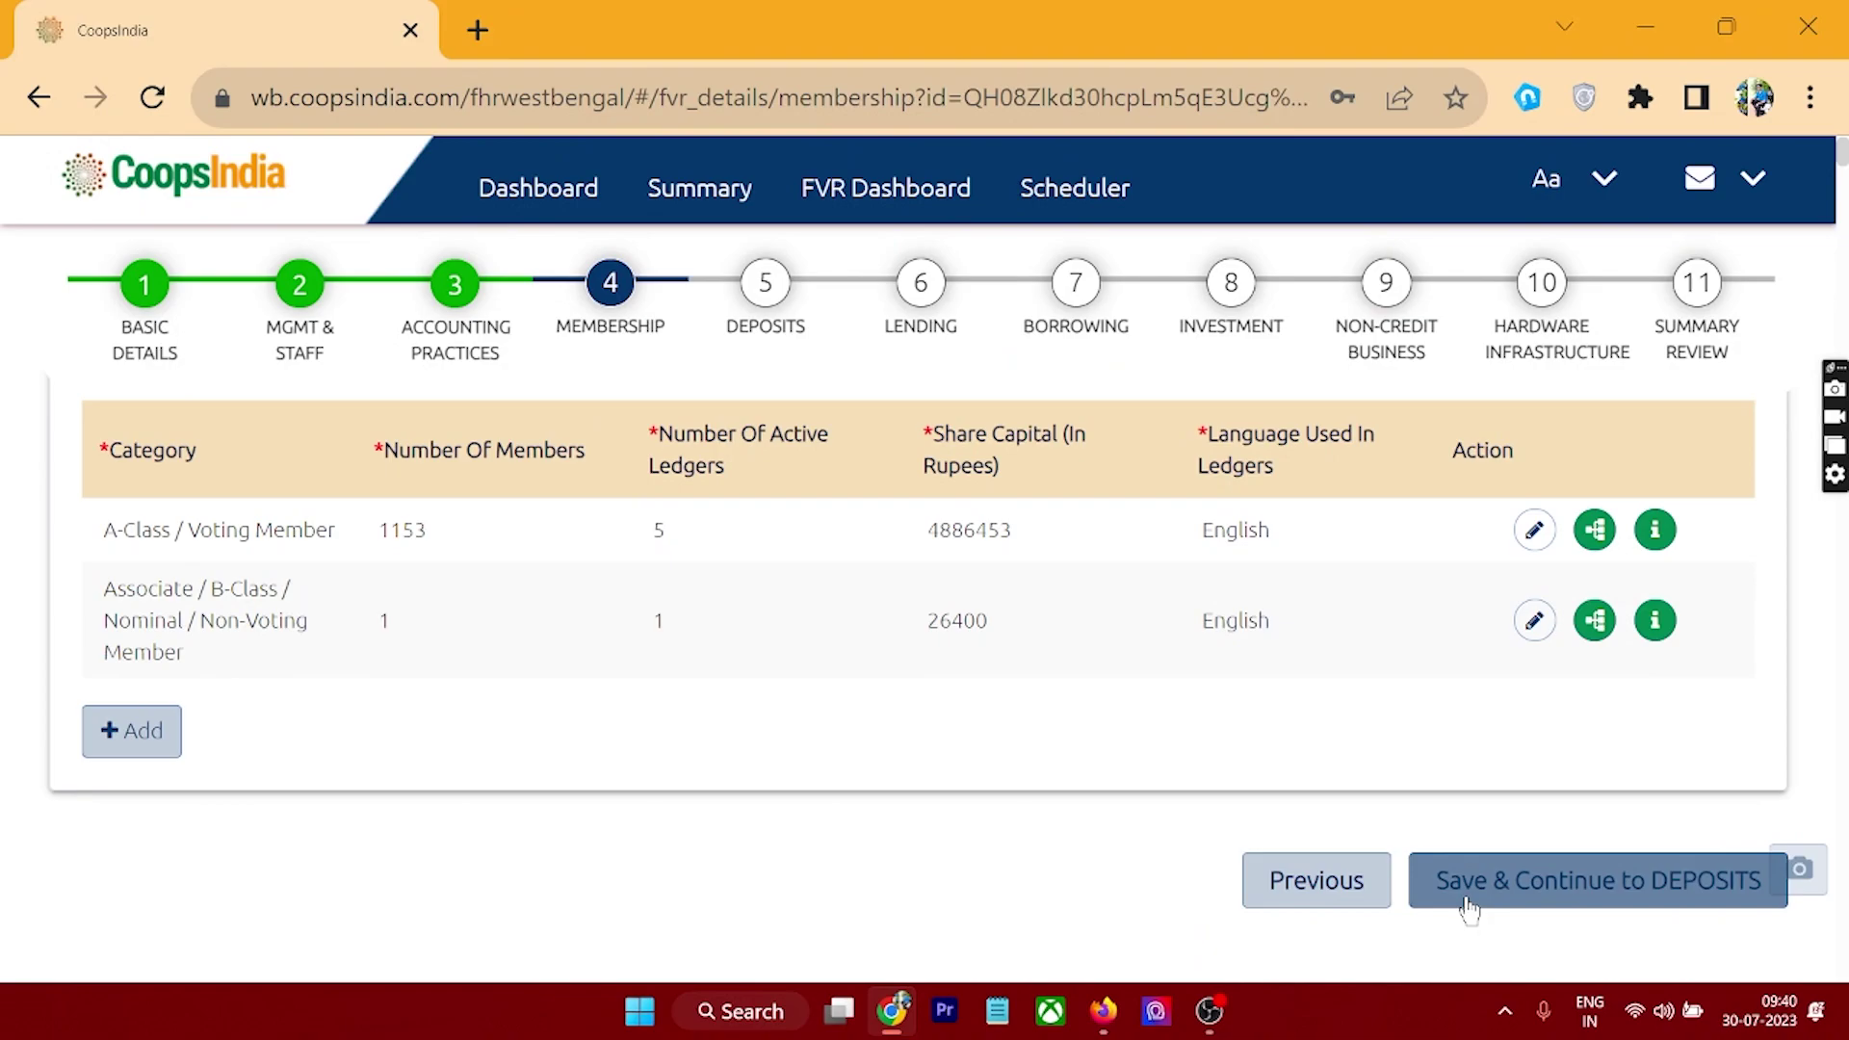
left_click(763, 300)
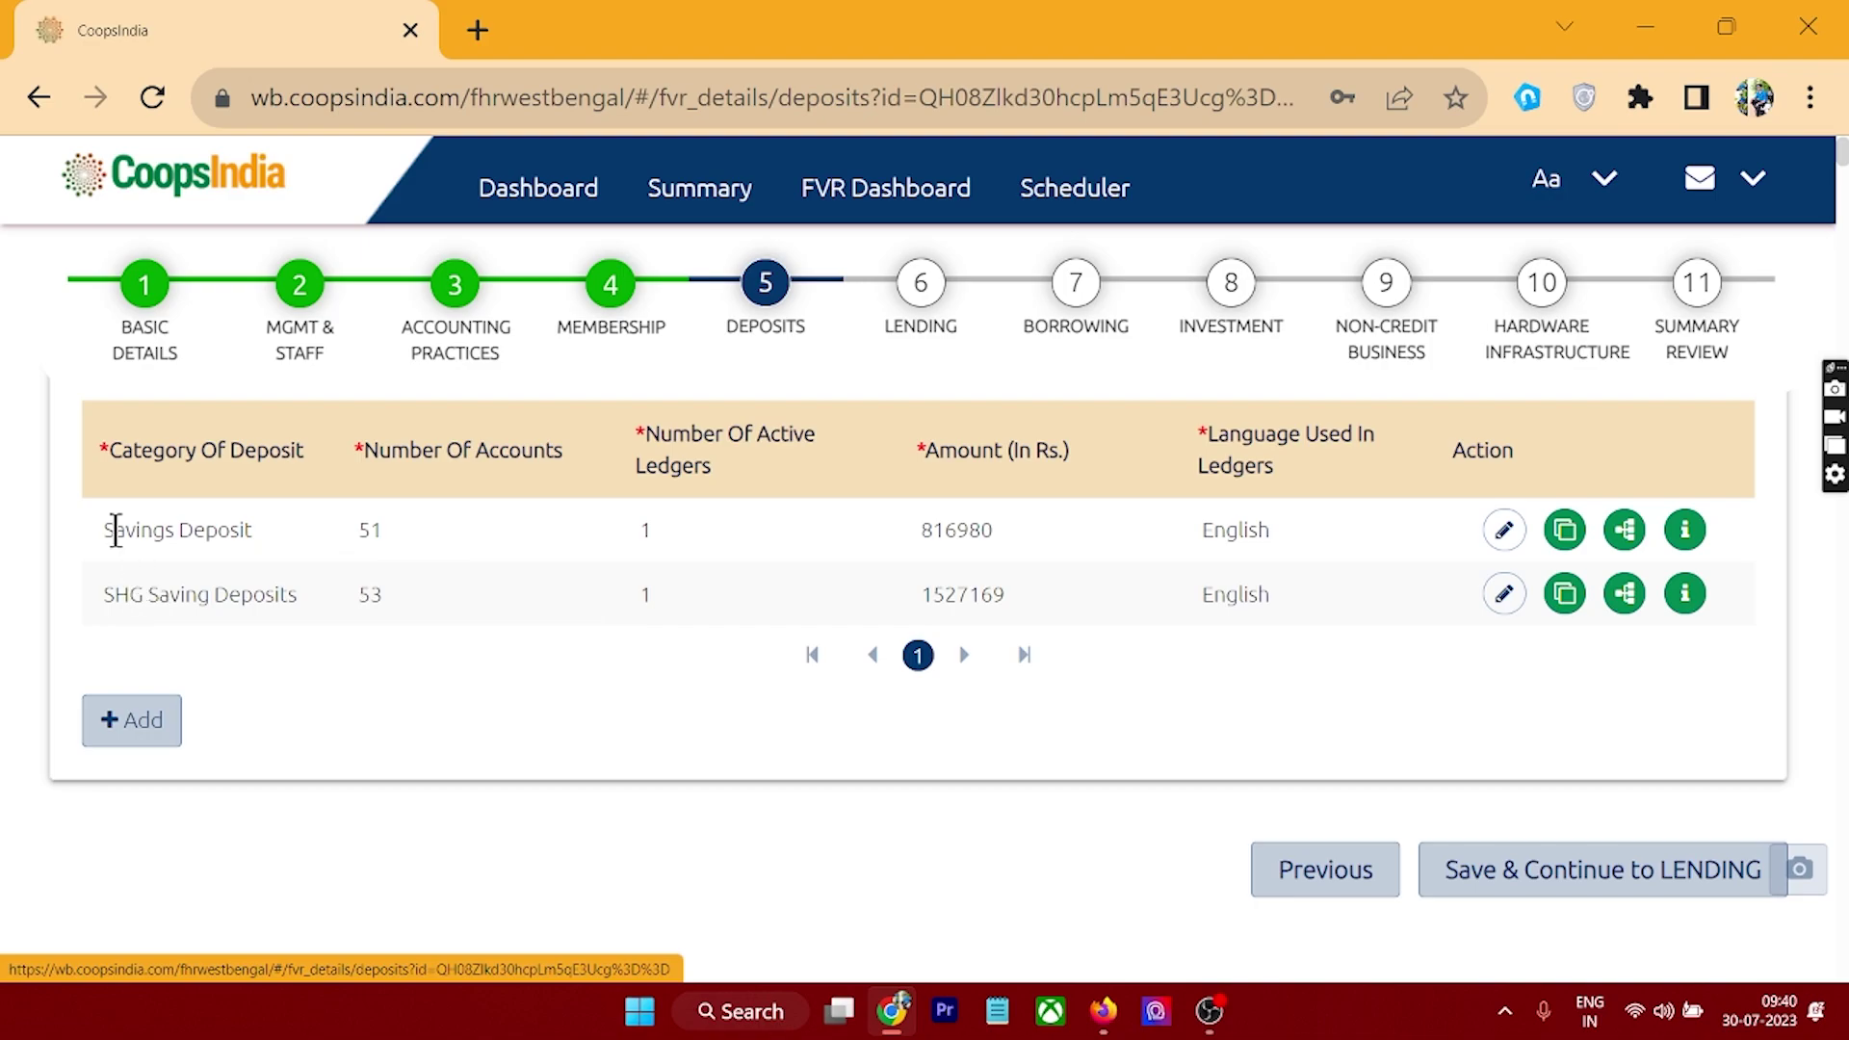
left_click_drag(107, 532, 233, 541)
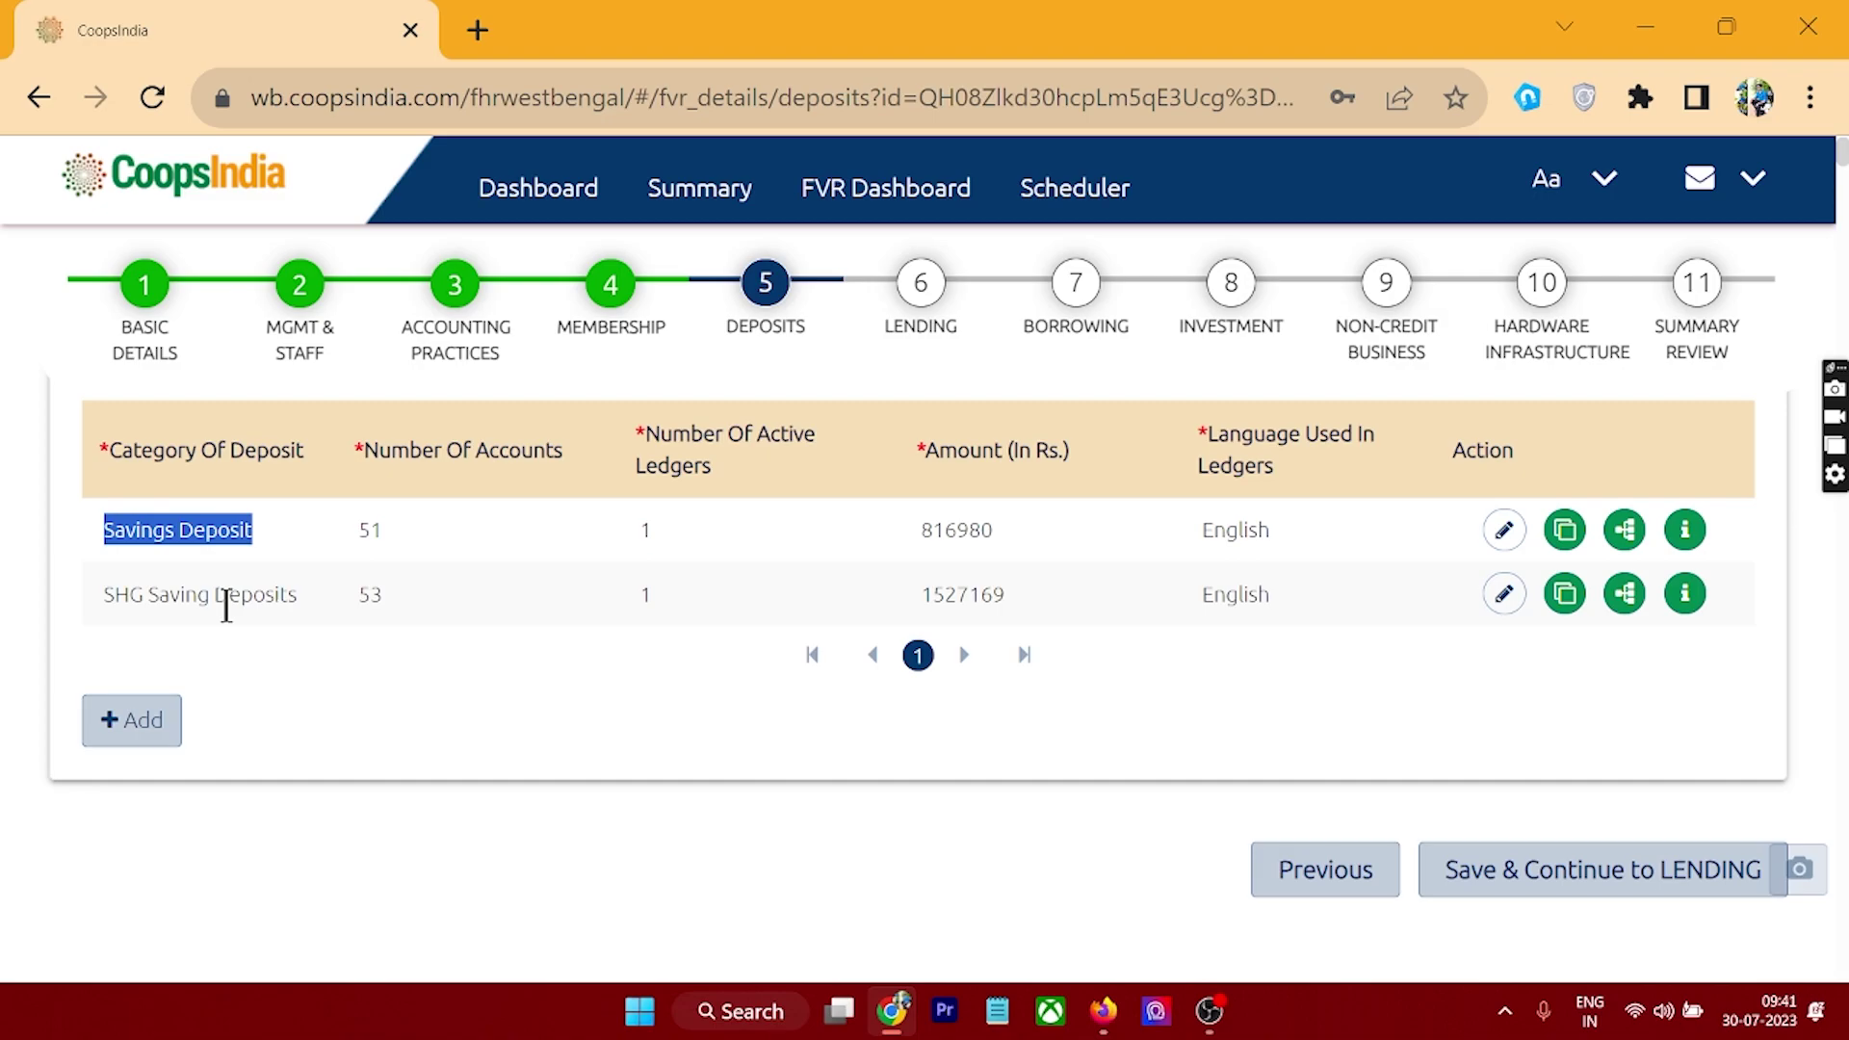
scroll(816, 706, "up", 2)
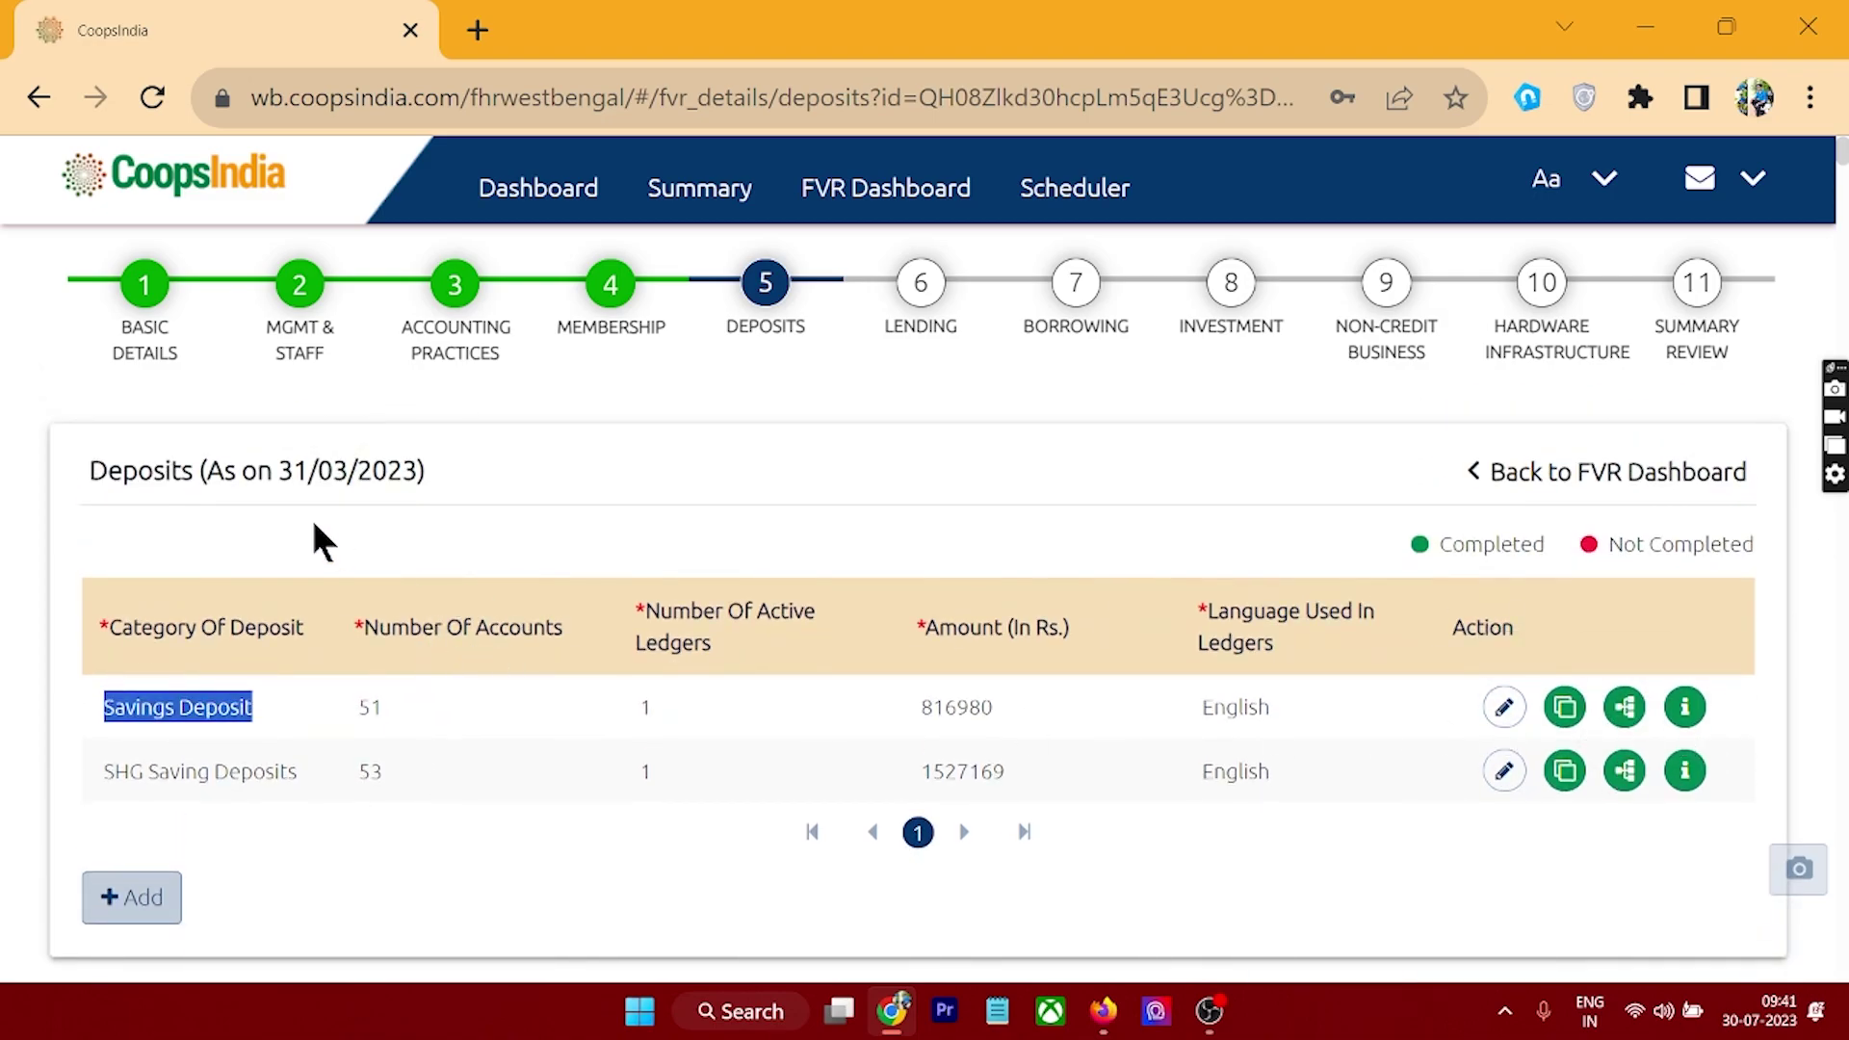
left_click_drag(282, 472, 430, 470)
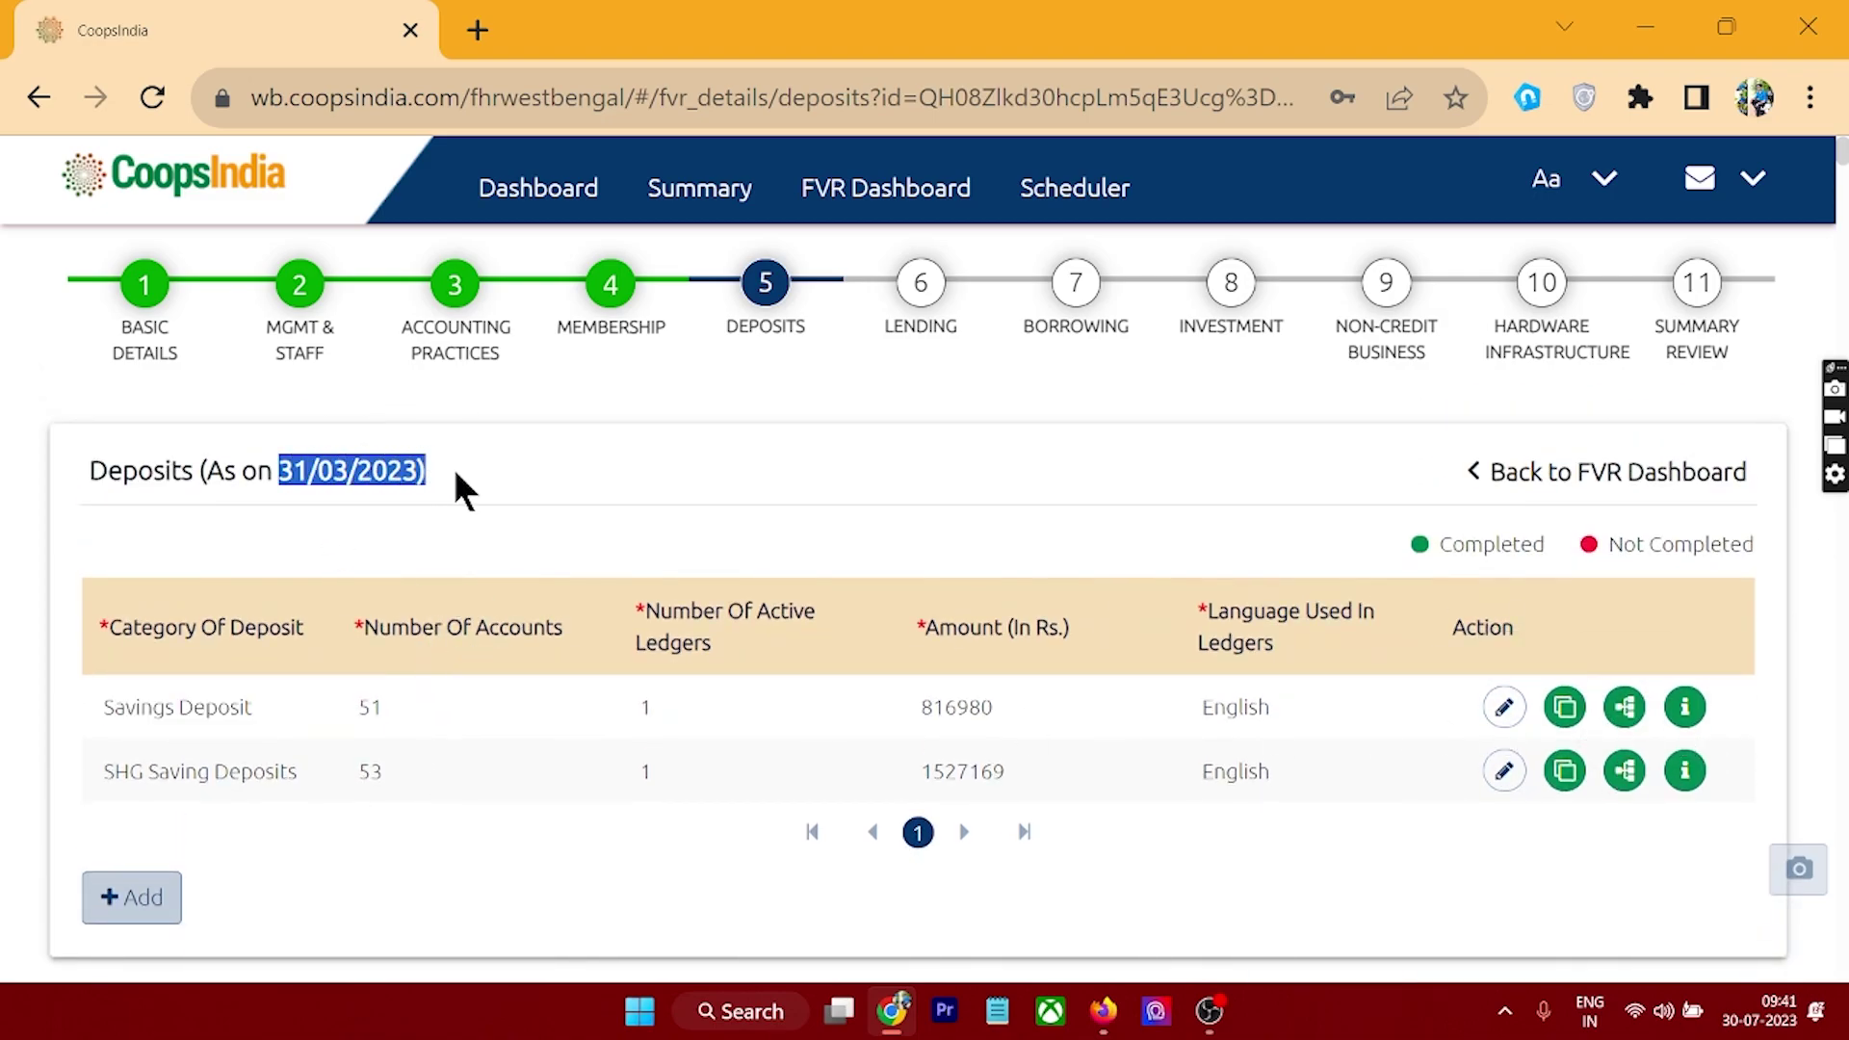
scroll(1065, 781, "down", 2)
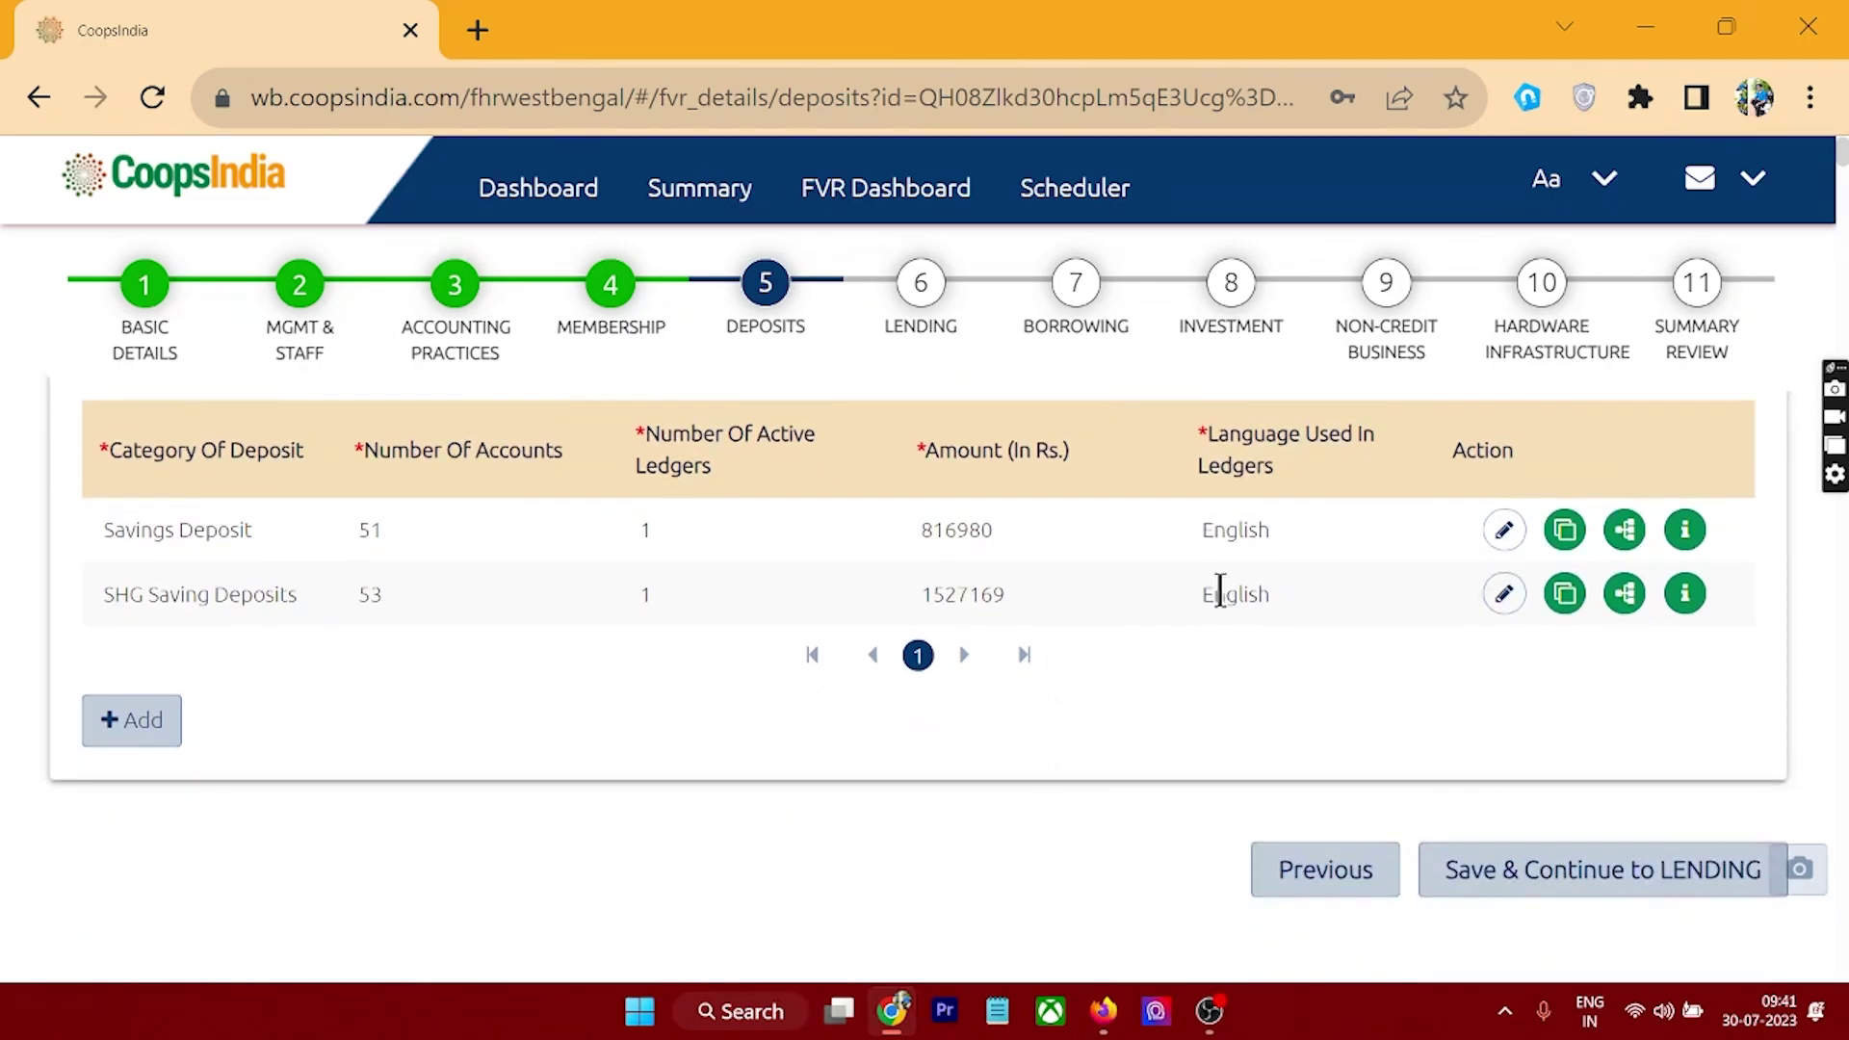
left_click(1504, 529)
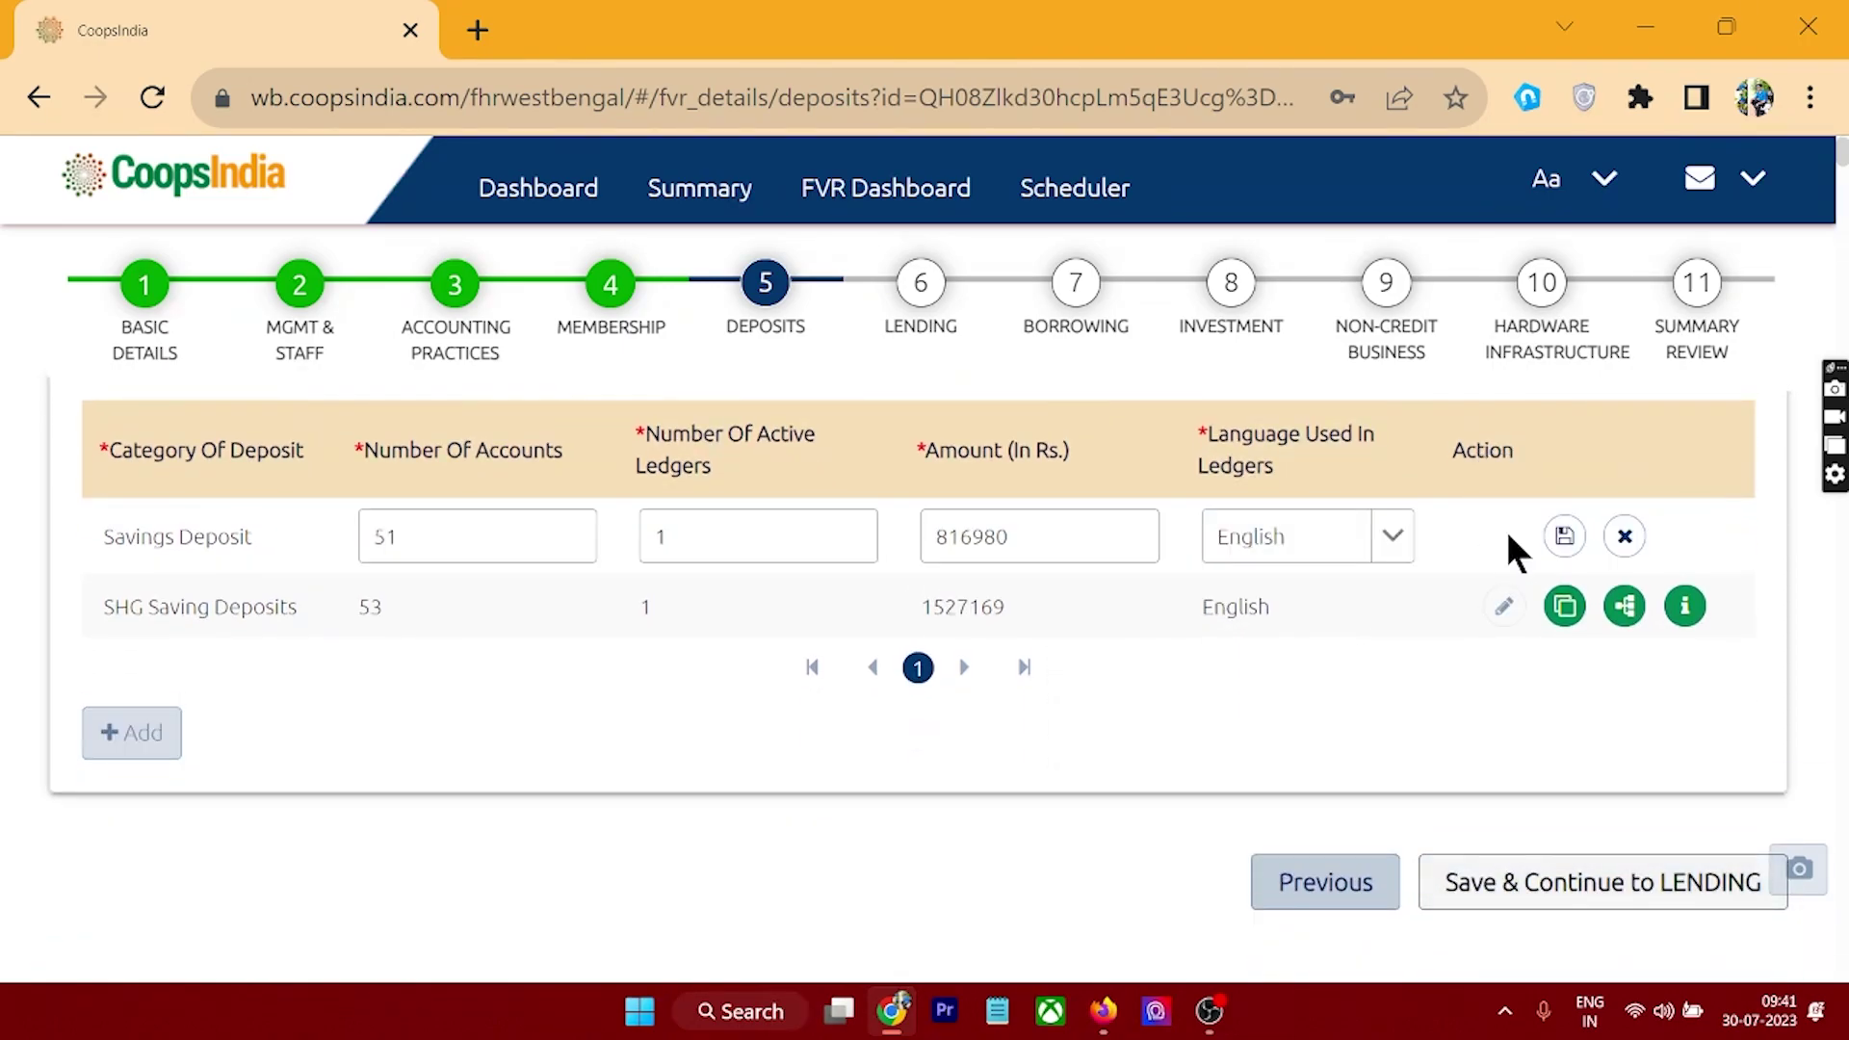
left_click(1624, 535)
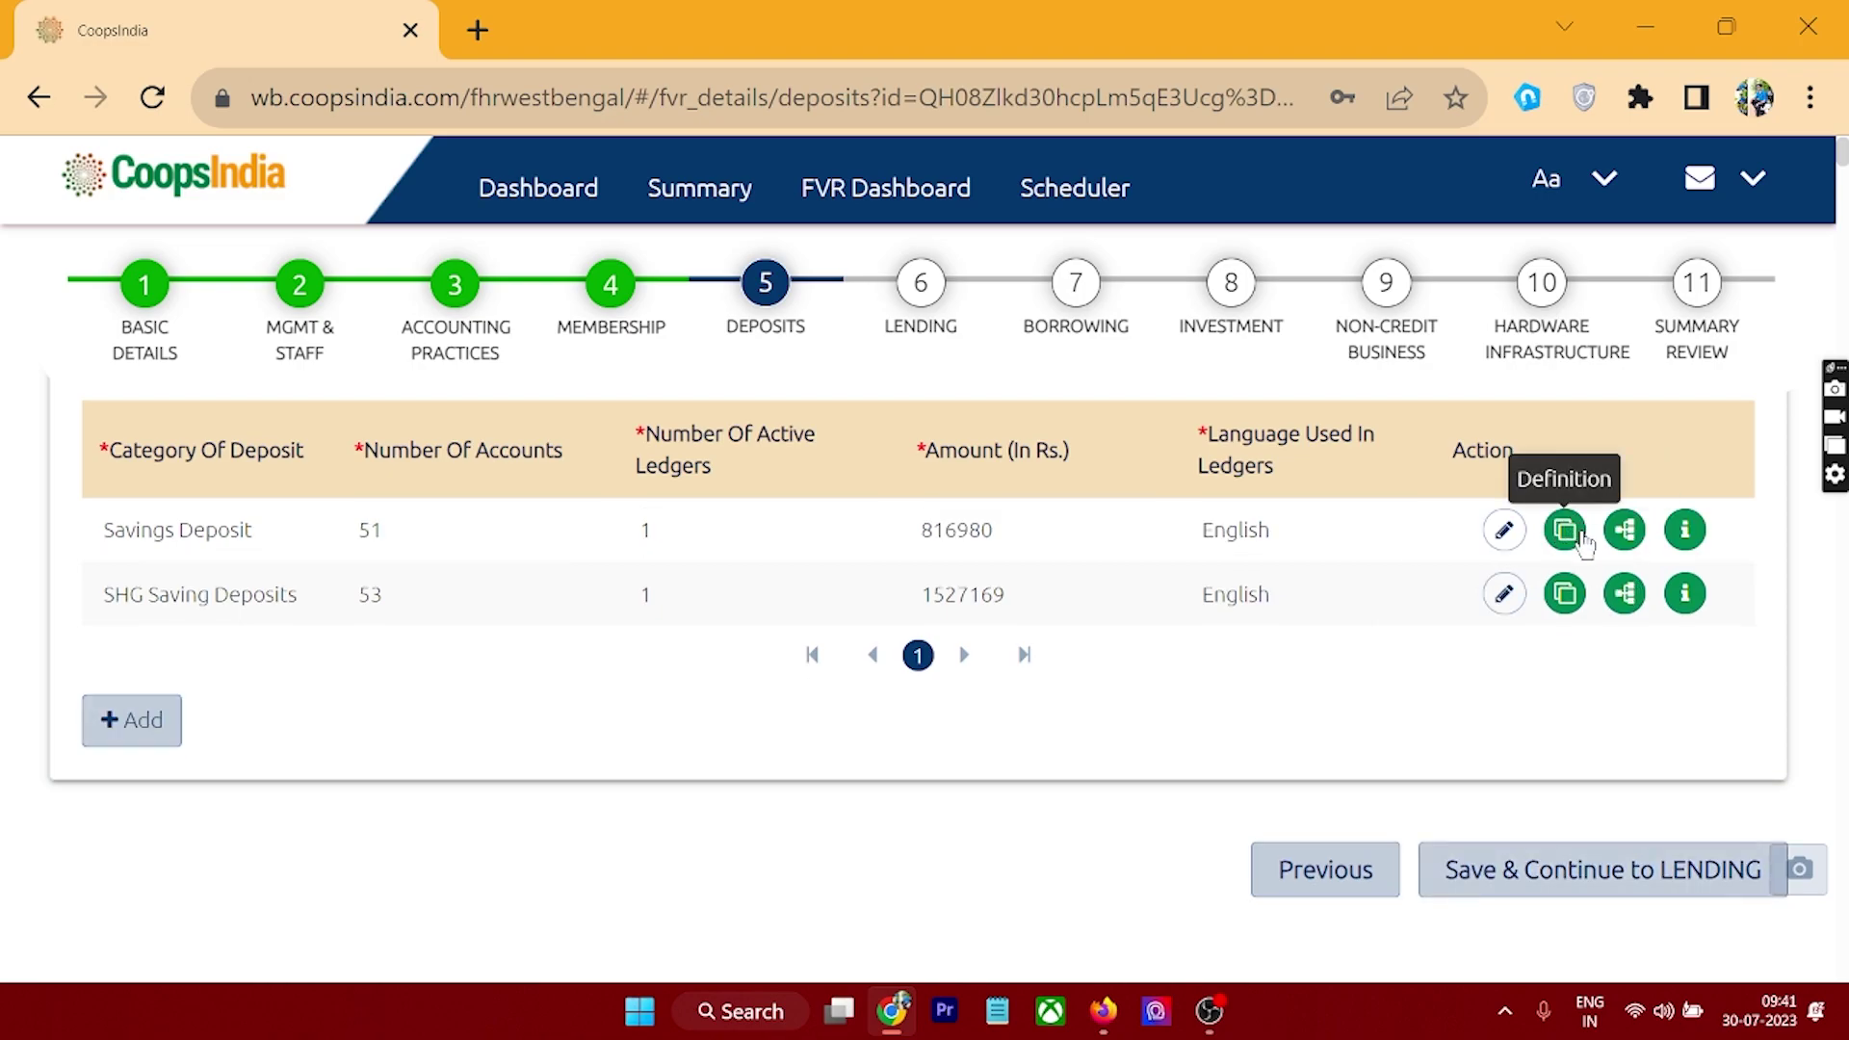
Open the product definition of Savings Deposit and review its minimum deposit, minimum balance and active accounts per customer fields
left_click(1564, 531)
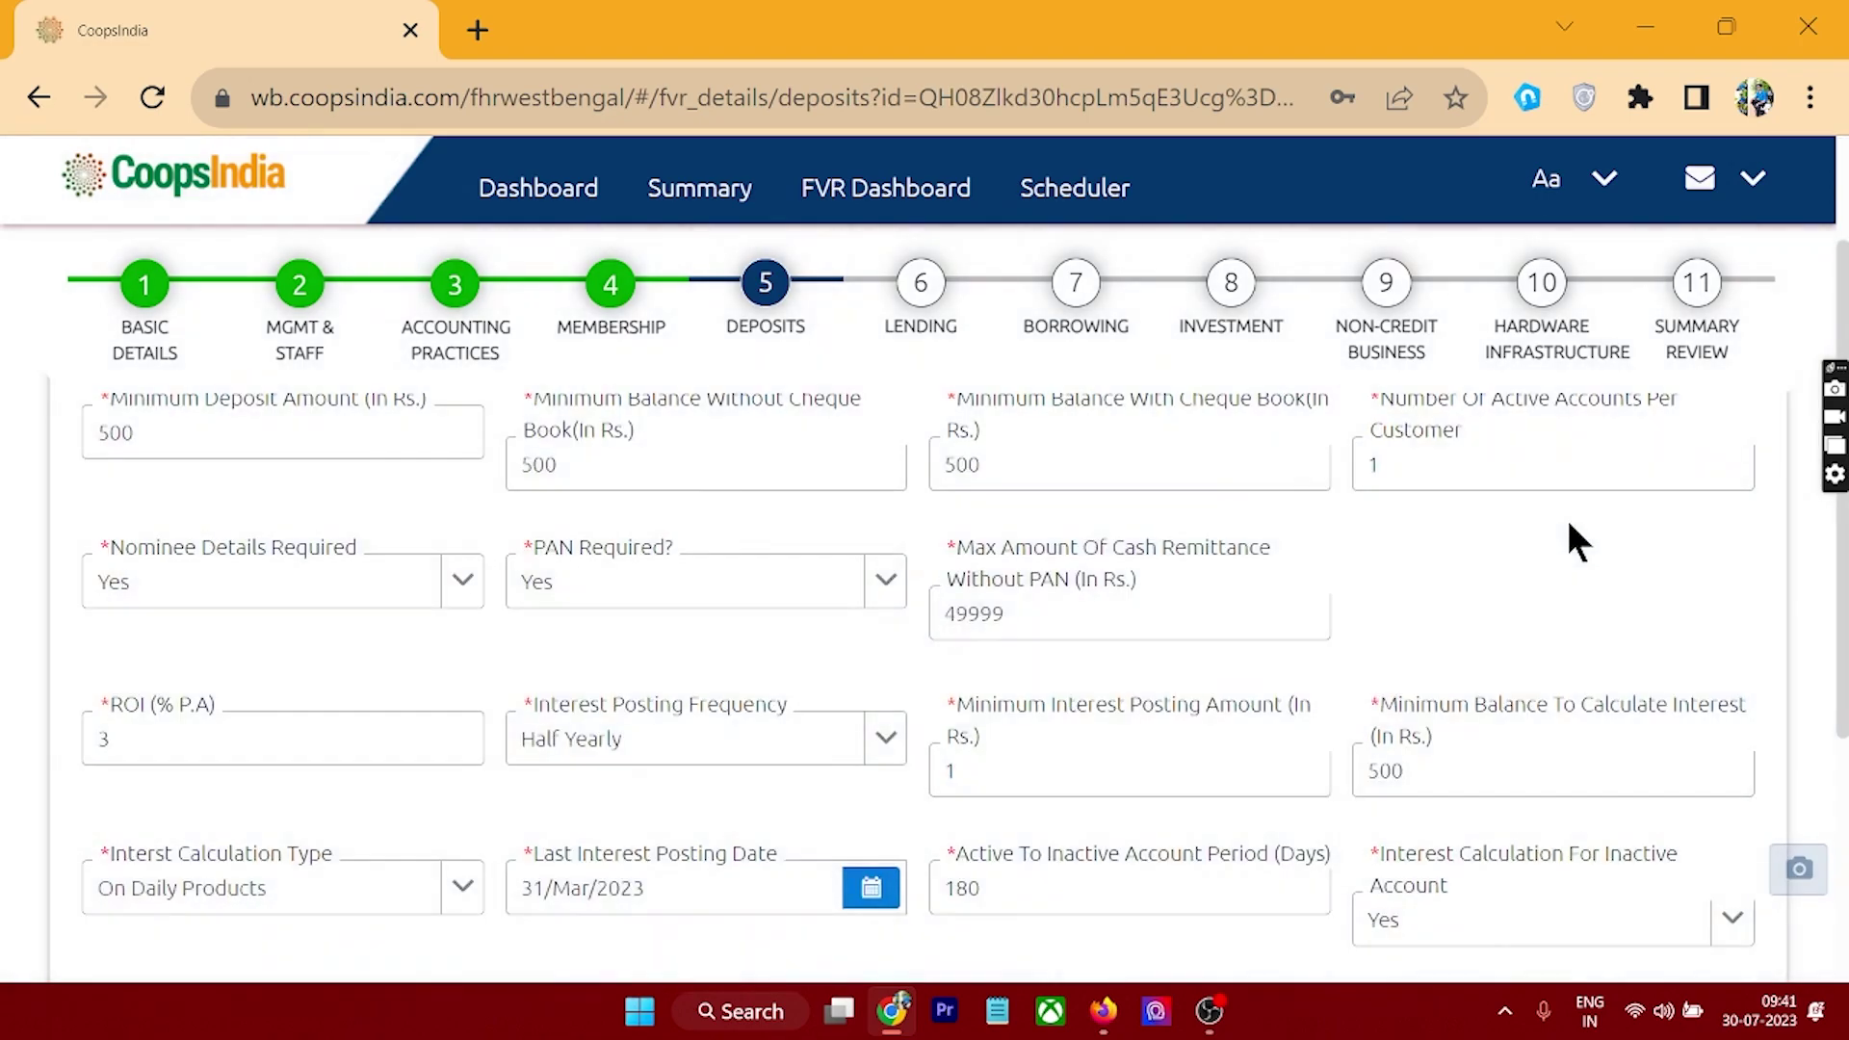
scroll(445, 754, "up", 2)
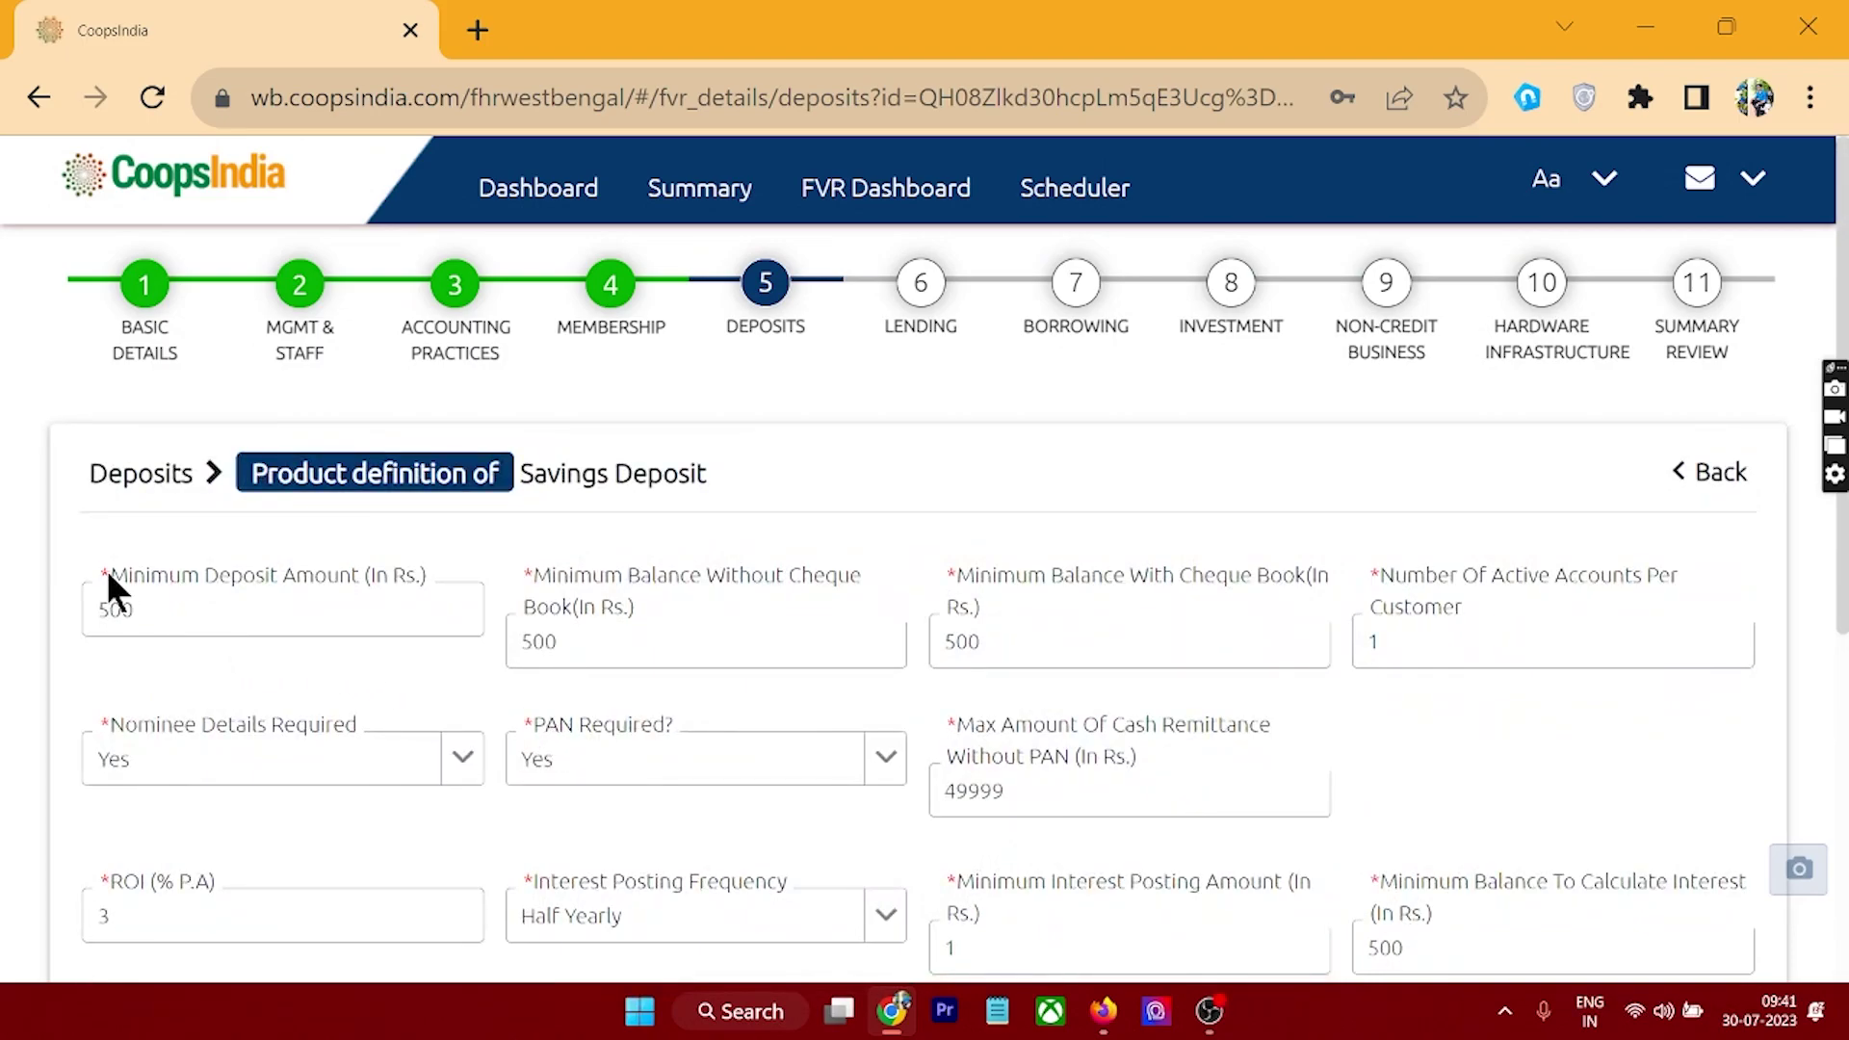
left_click(413, 574)
left_click_drag(565, 641, 520, 642)
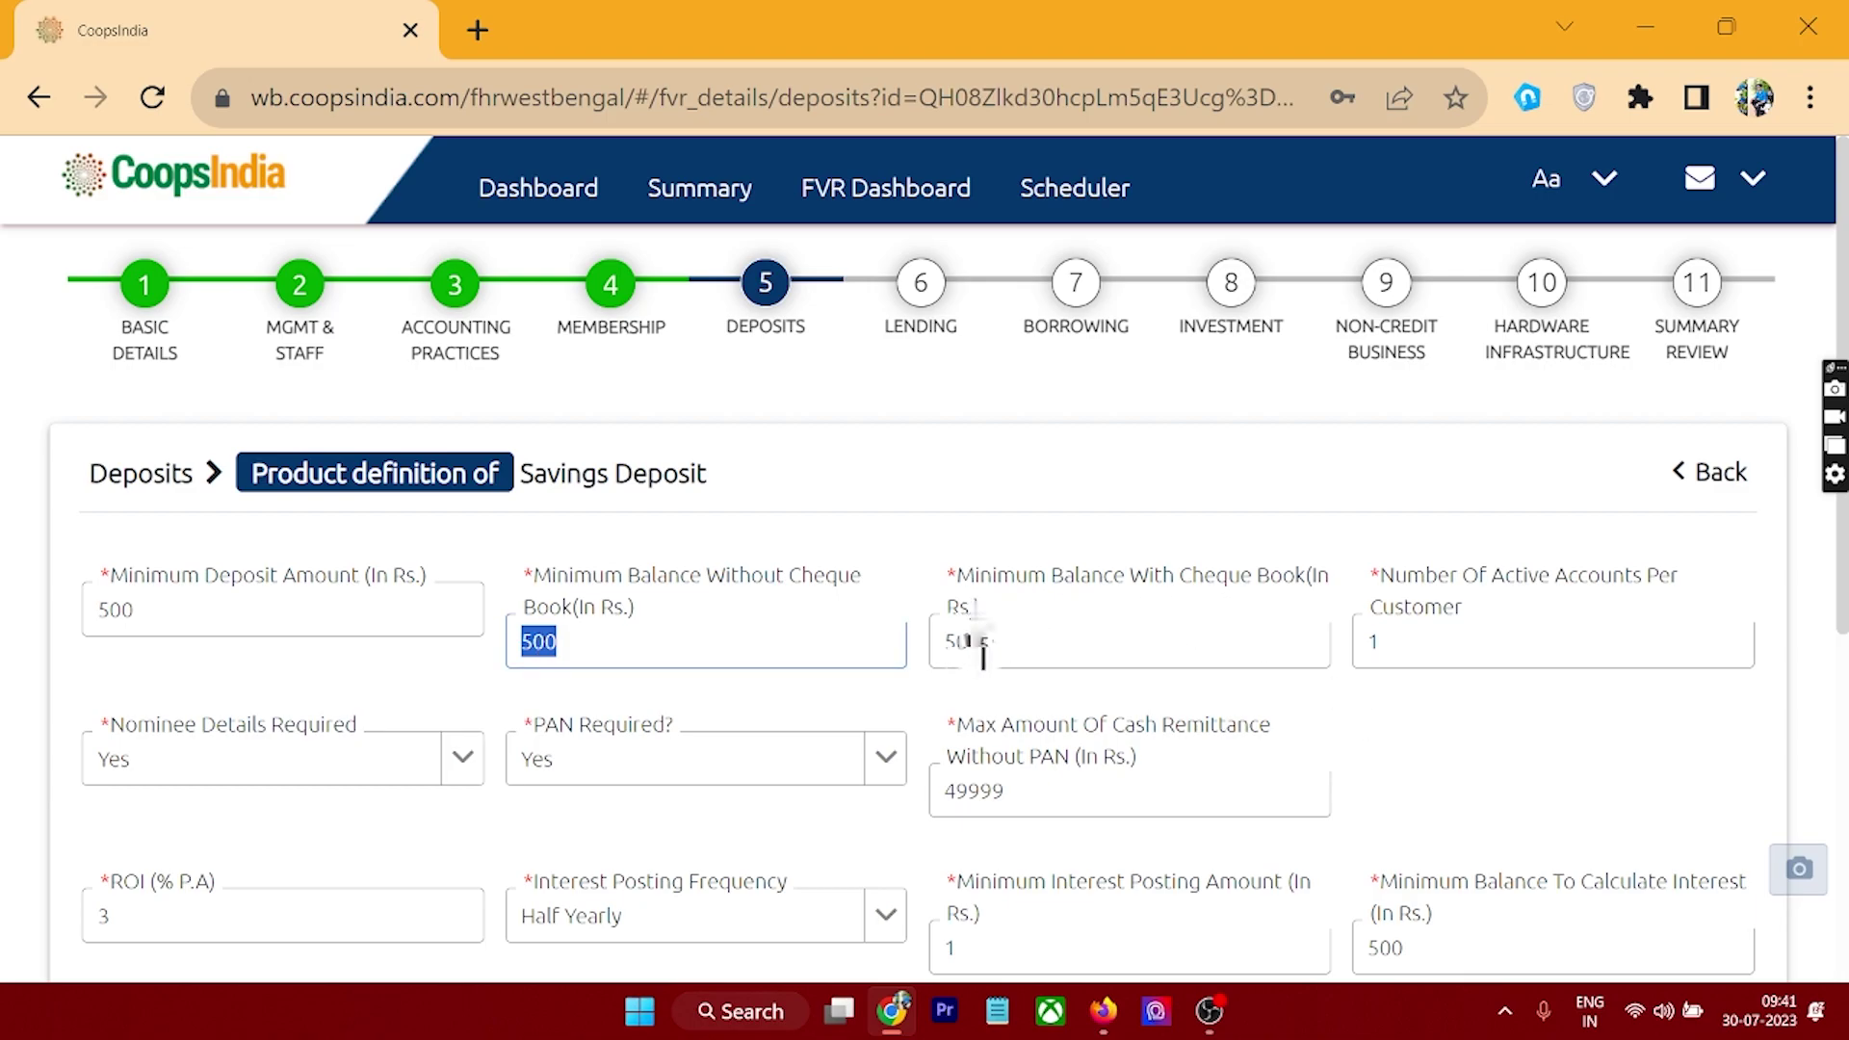
left_click_drag(986, 641, 943, 641)
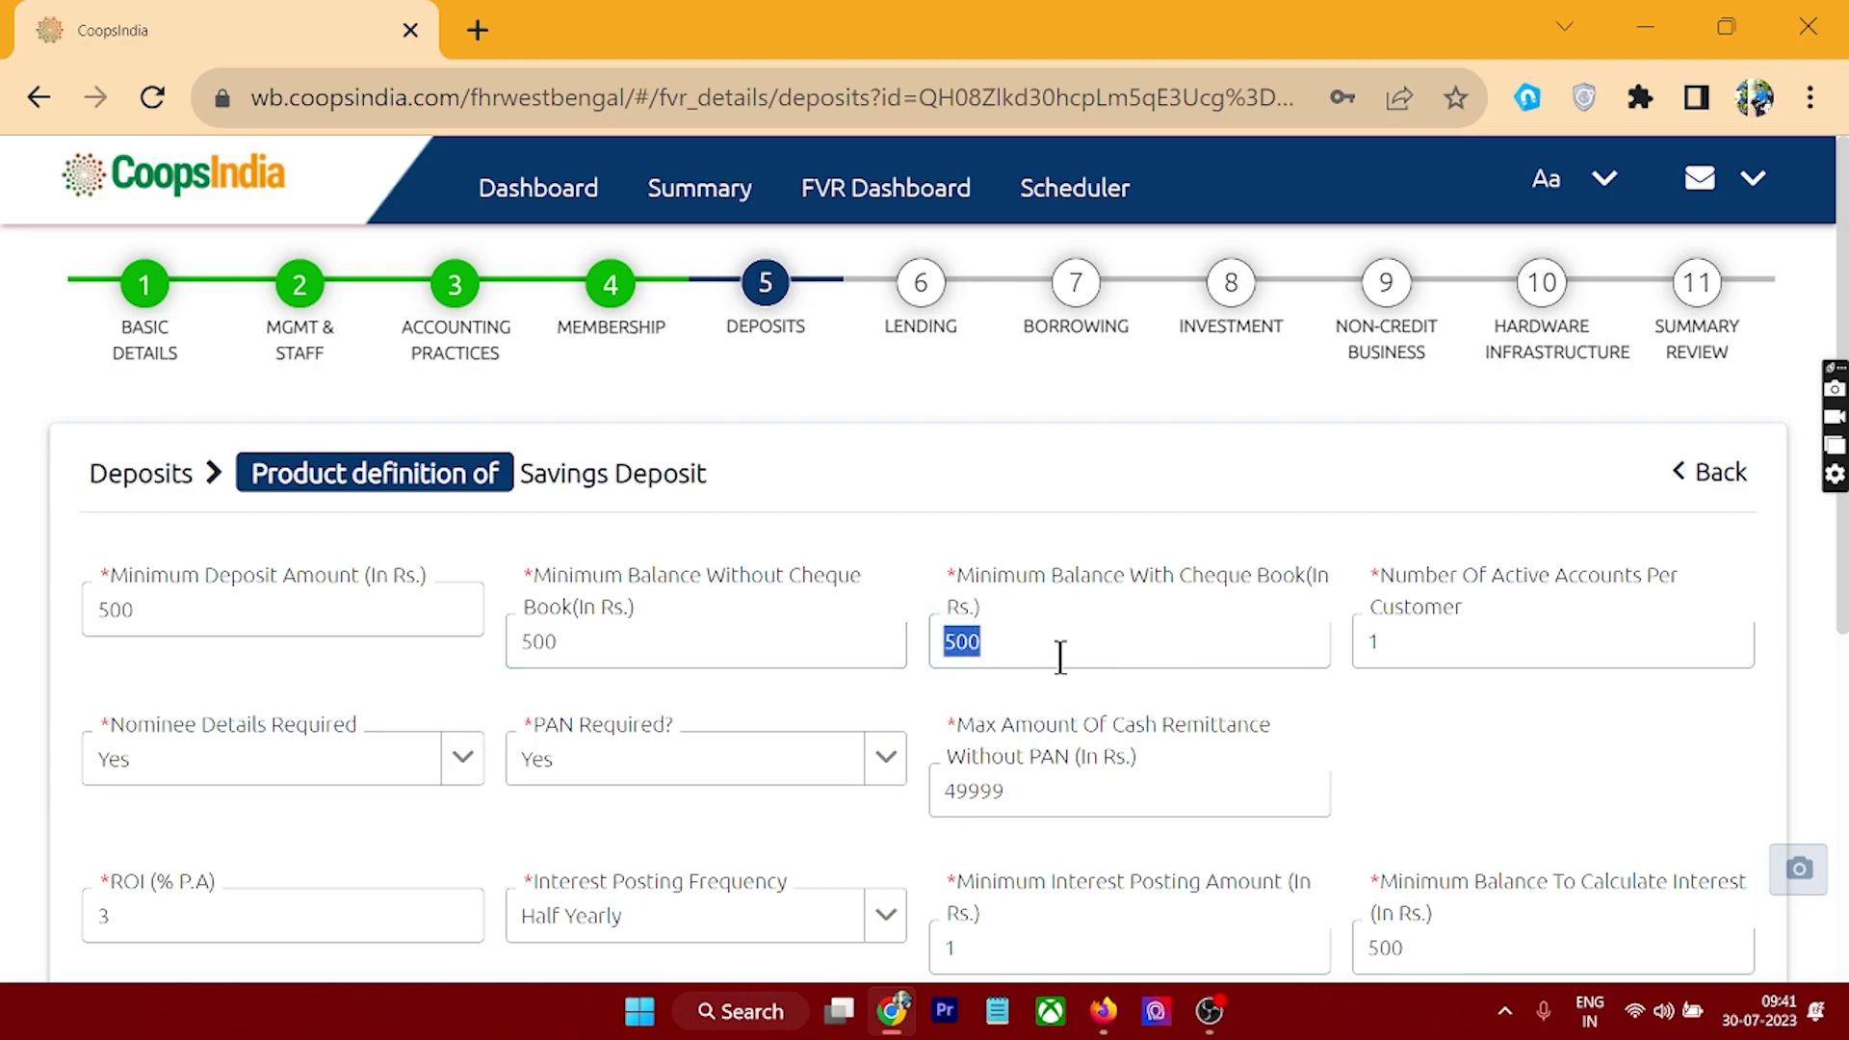
scroll(1171, 619, "down", 2)
scroll(1315, 589, "up", 2)
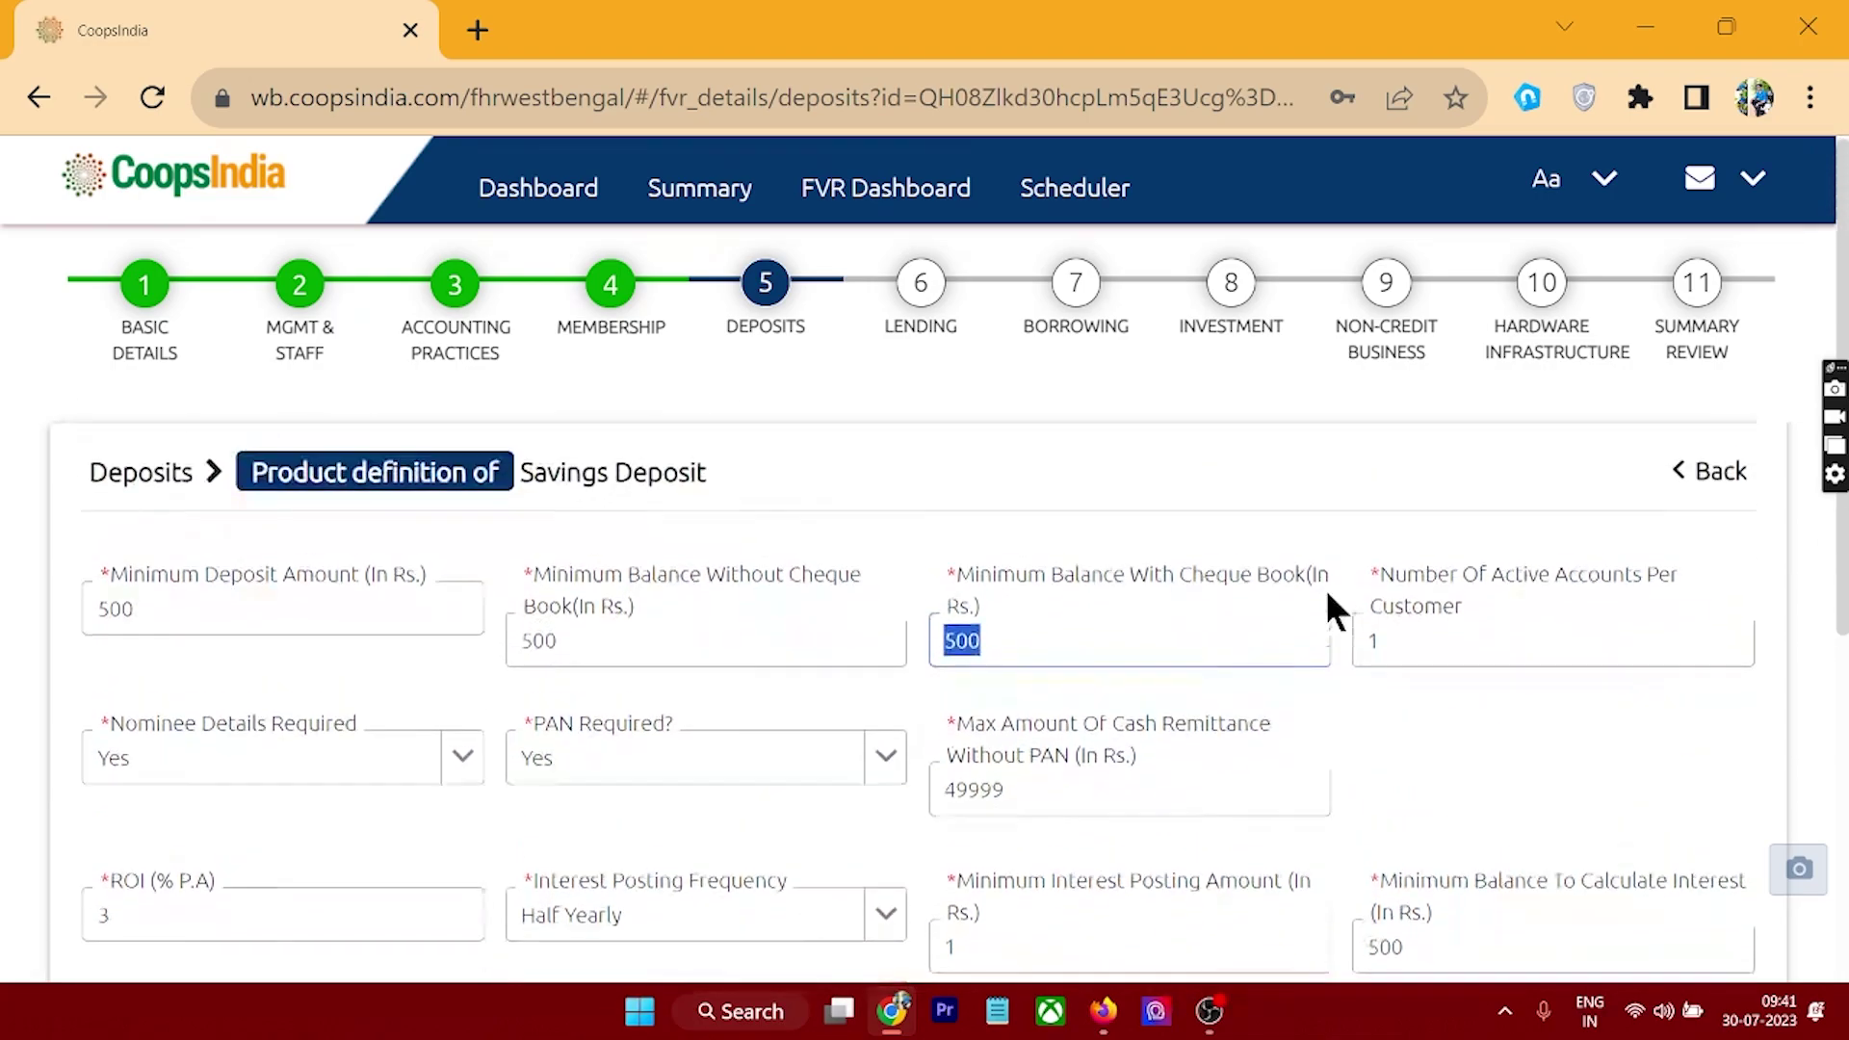
left_click_drag(1406, 645, 1360, 650)
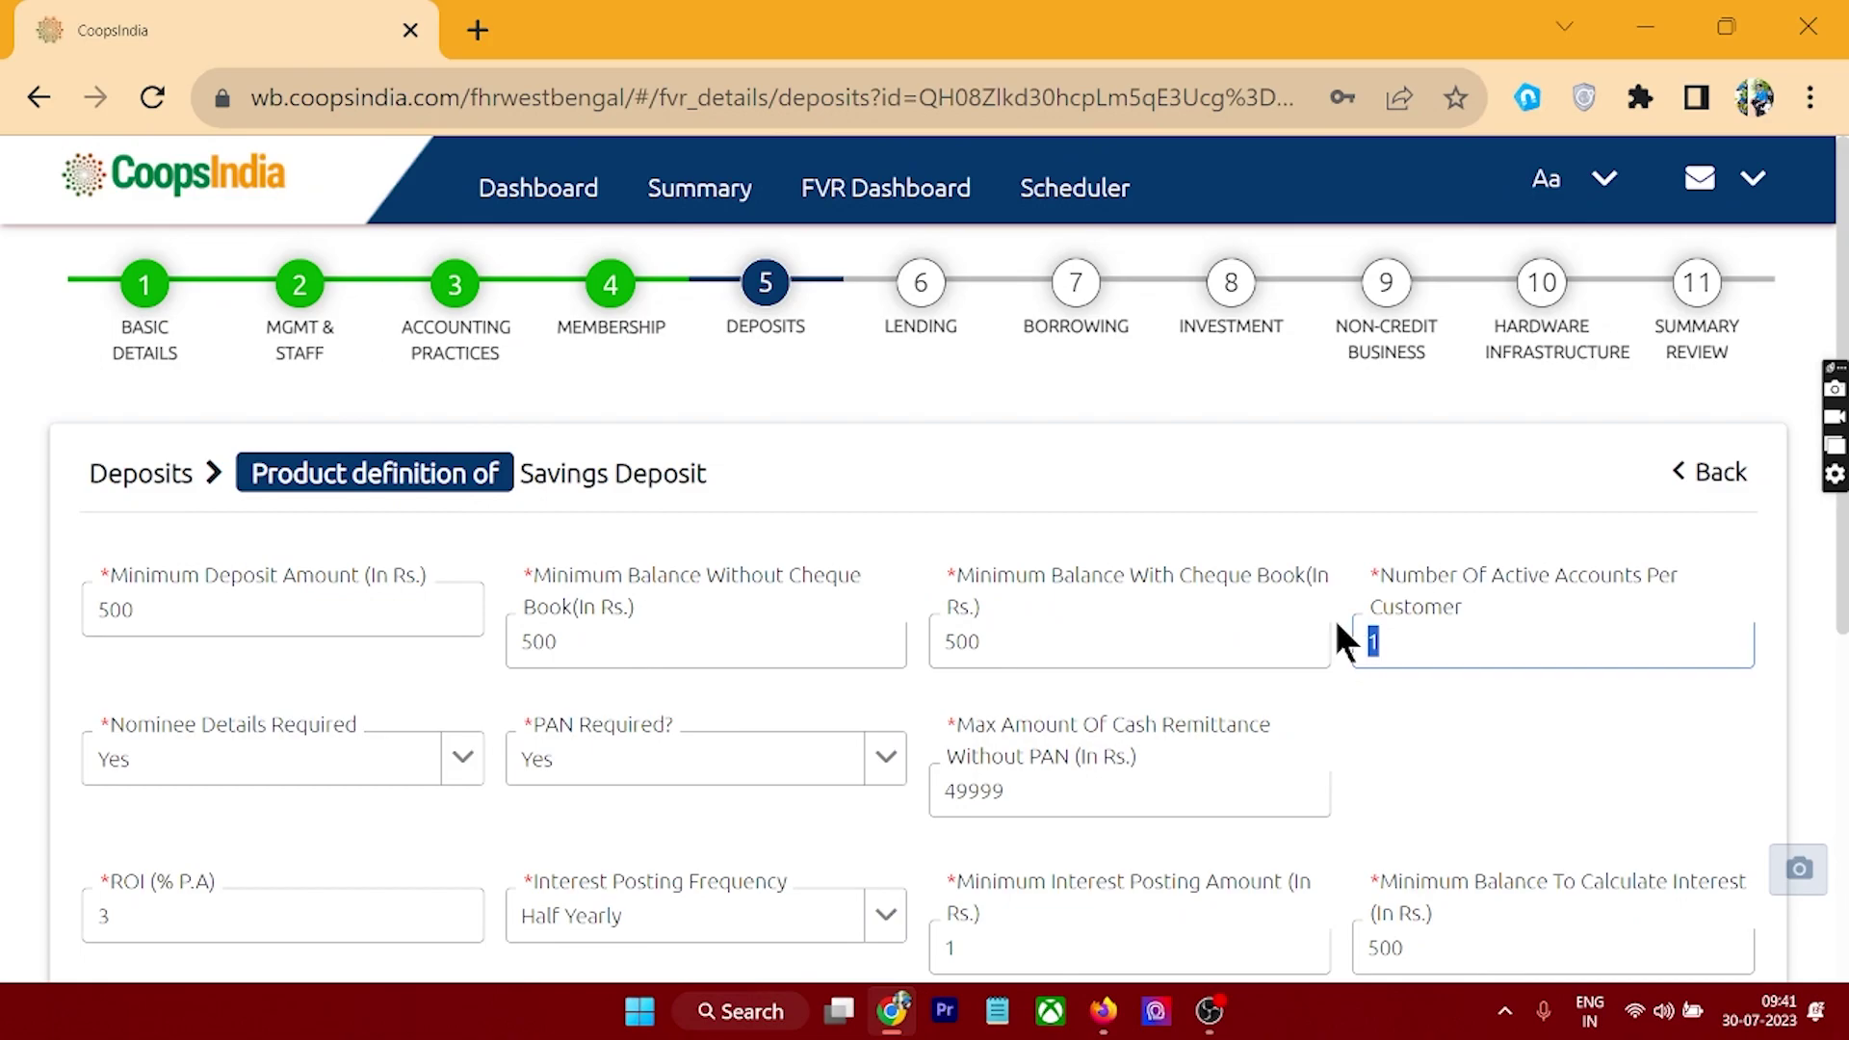
Review the nominee, PAN, cash remittance, interest and inactive or dormant account settings of the Savings Deposit definition, and return to the deposits list
scroll(1337, 626, "down", 2)
left_click(154, 592)
left_click(160, 592)
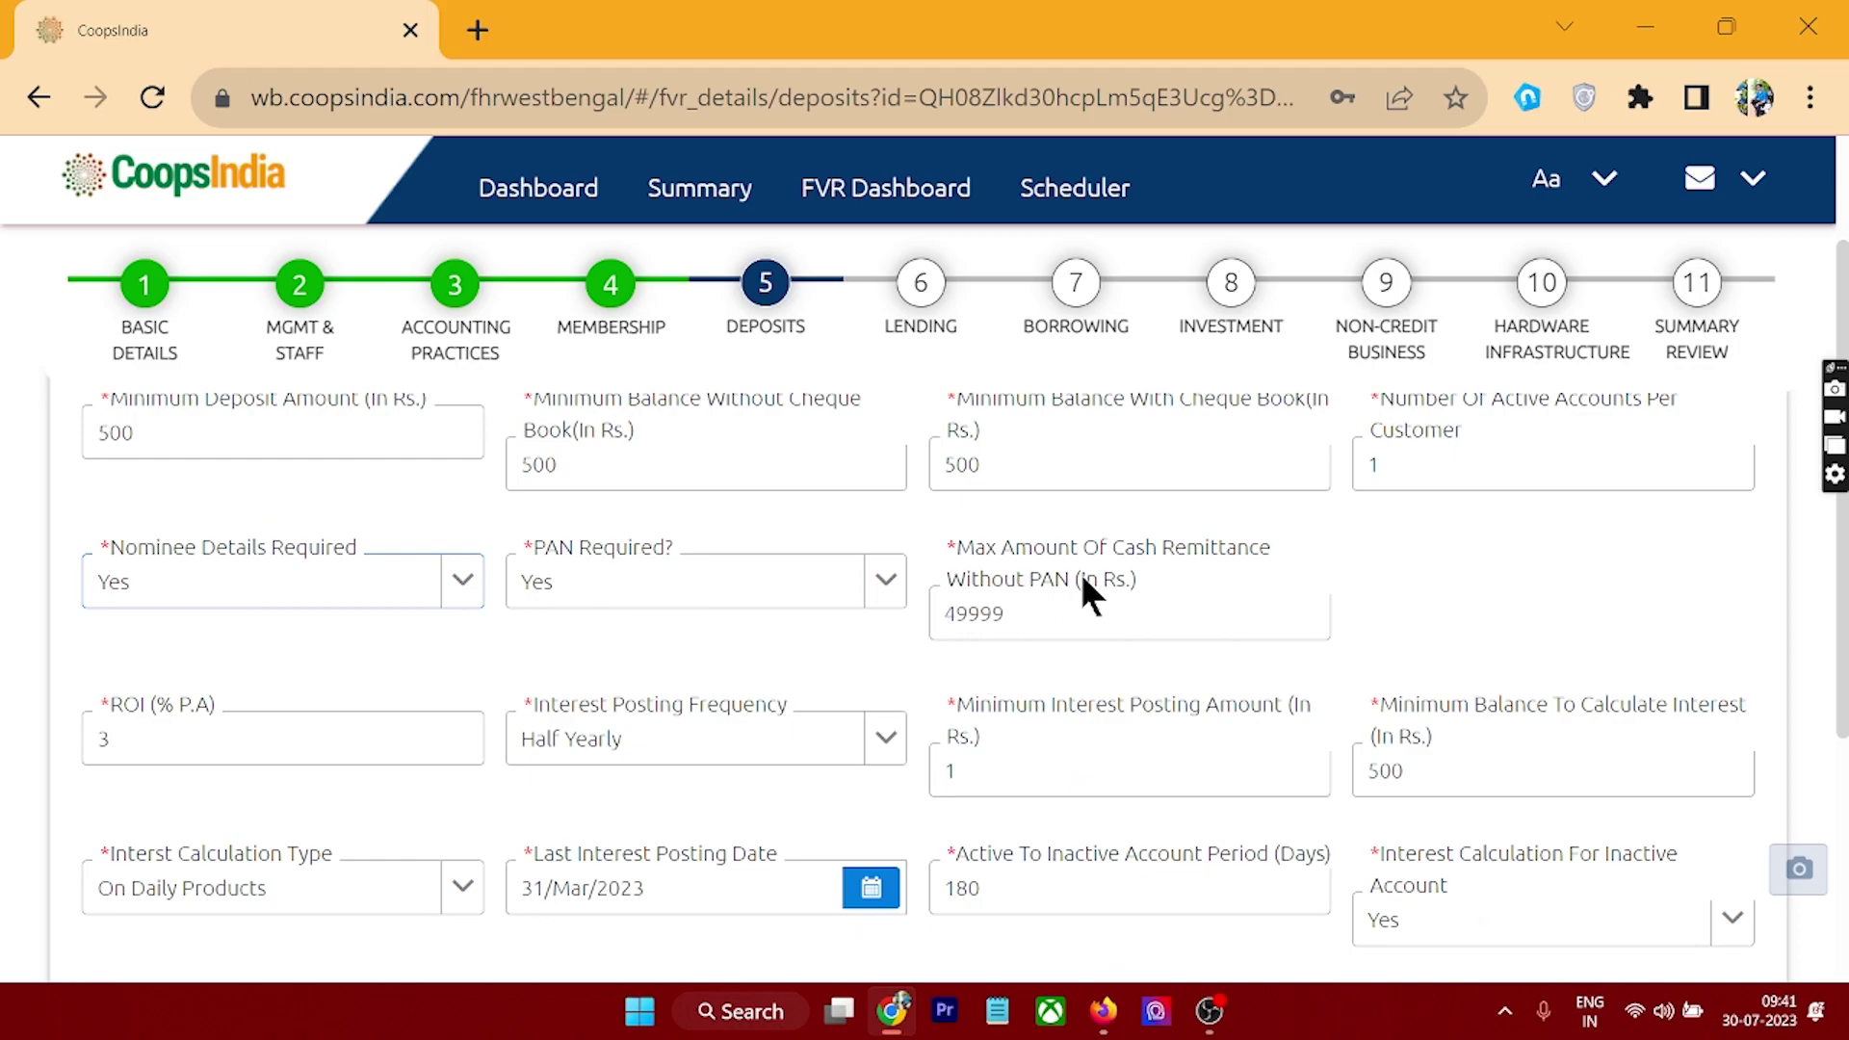
left_click_drag(1011, 615, 943, 611)
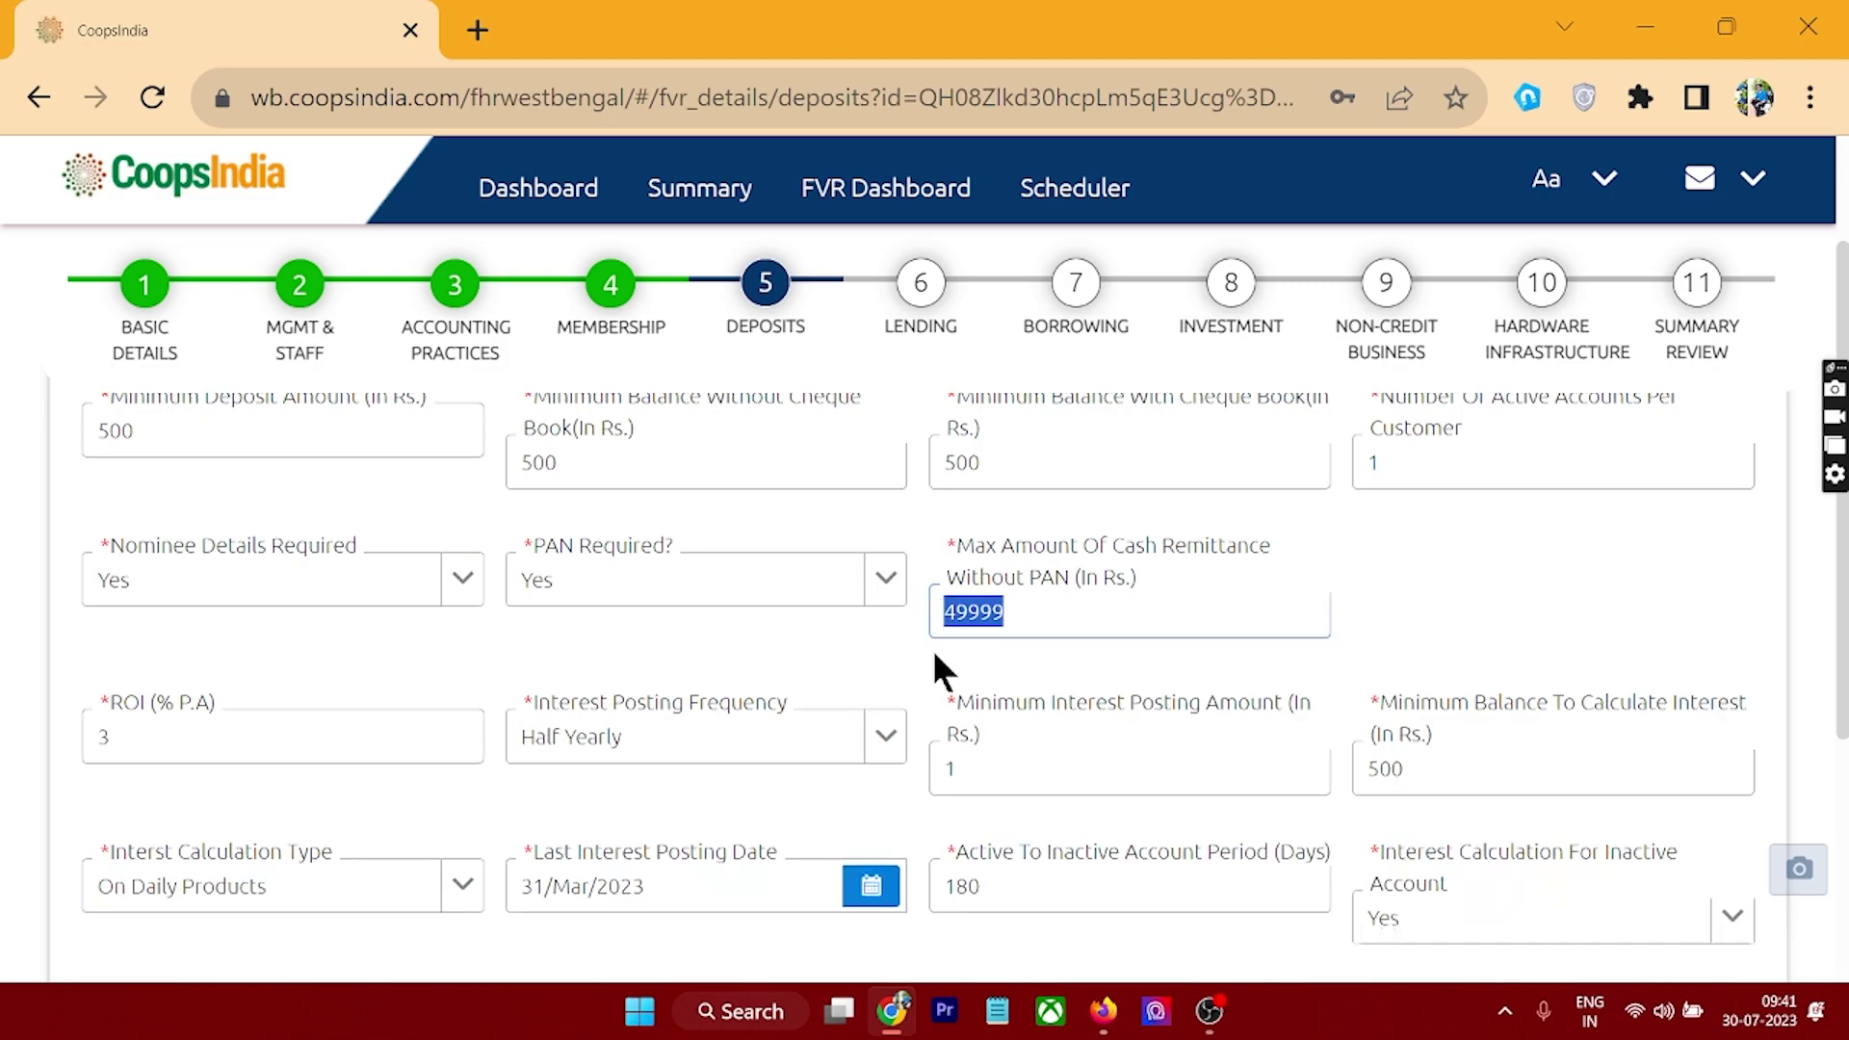
scroll(939, 646, "down", 2)
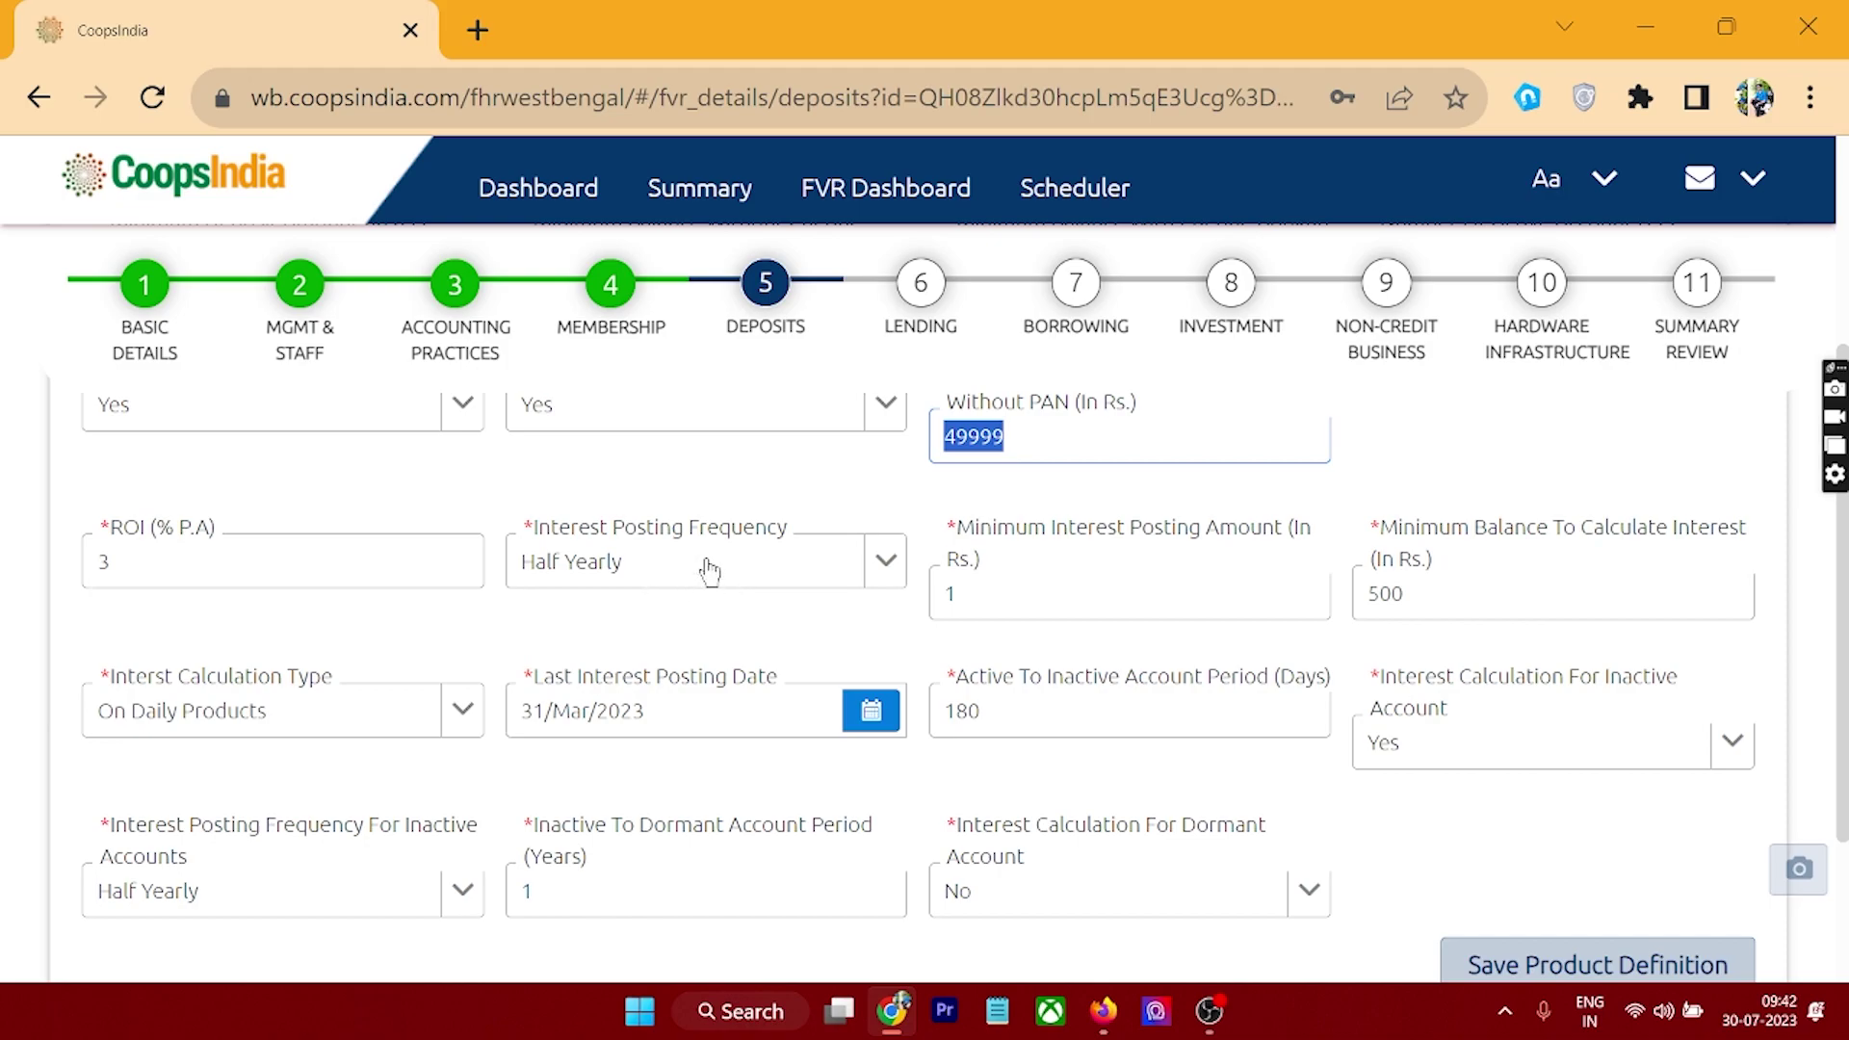
scroll(769, 715, "down", 2)
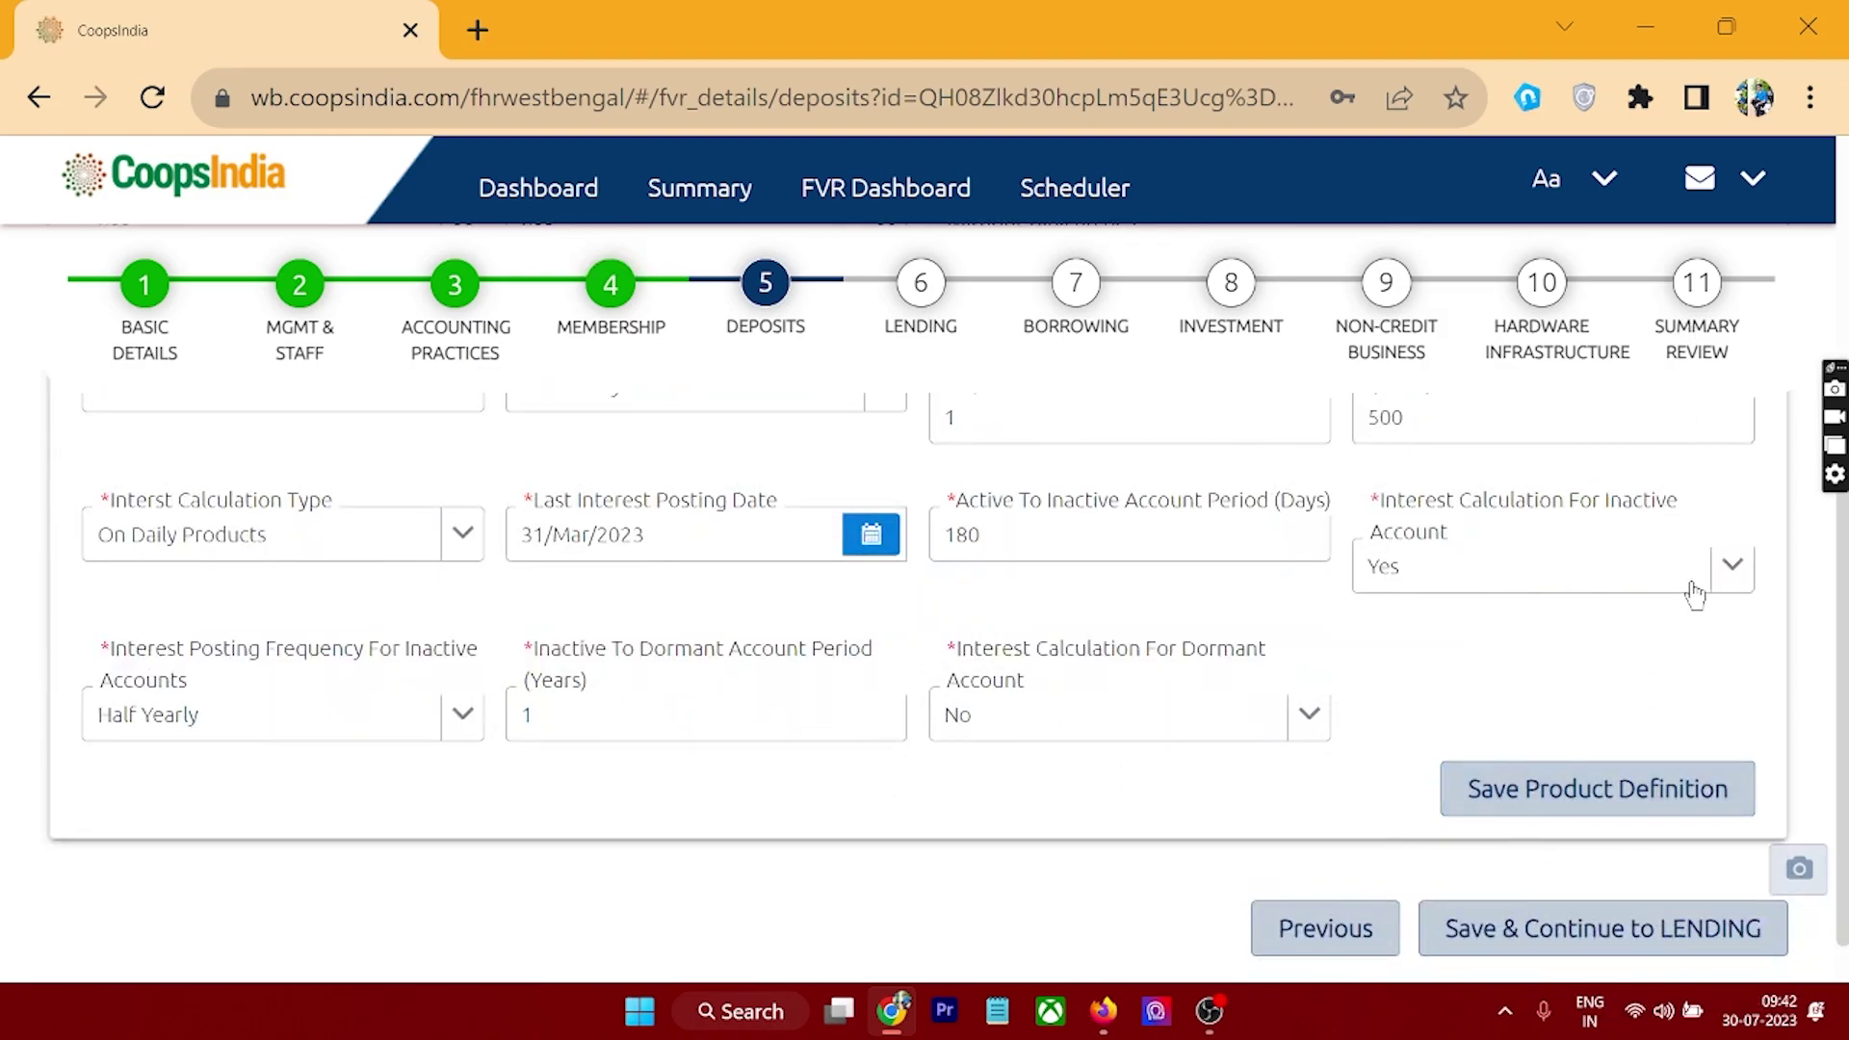
scroll(1692, 583, "up", 9)
left_click(1676, 469)
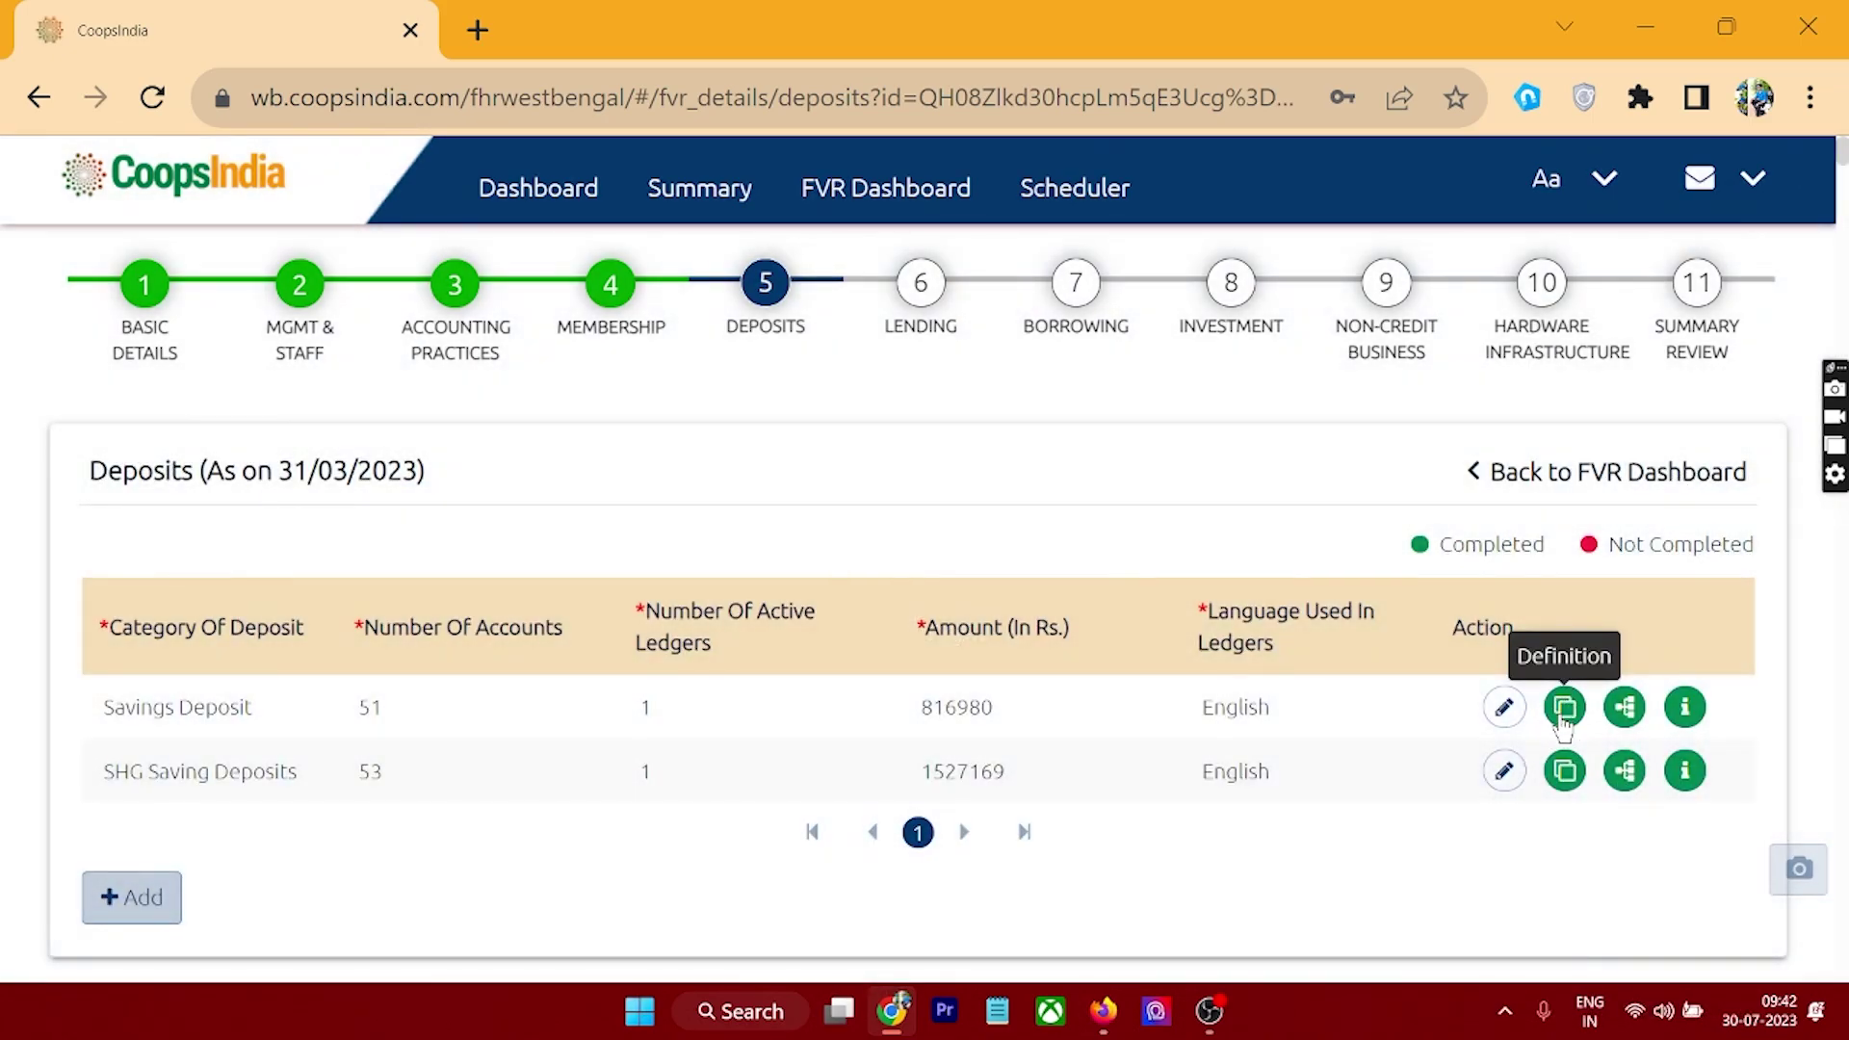
Open the process of Savings Deposit, review its mandatory questions and answers through to the end, and return to the deposits list
left_click(1625, 713)
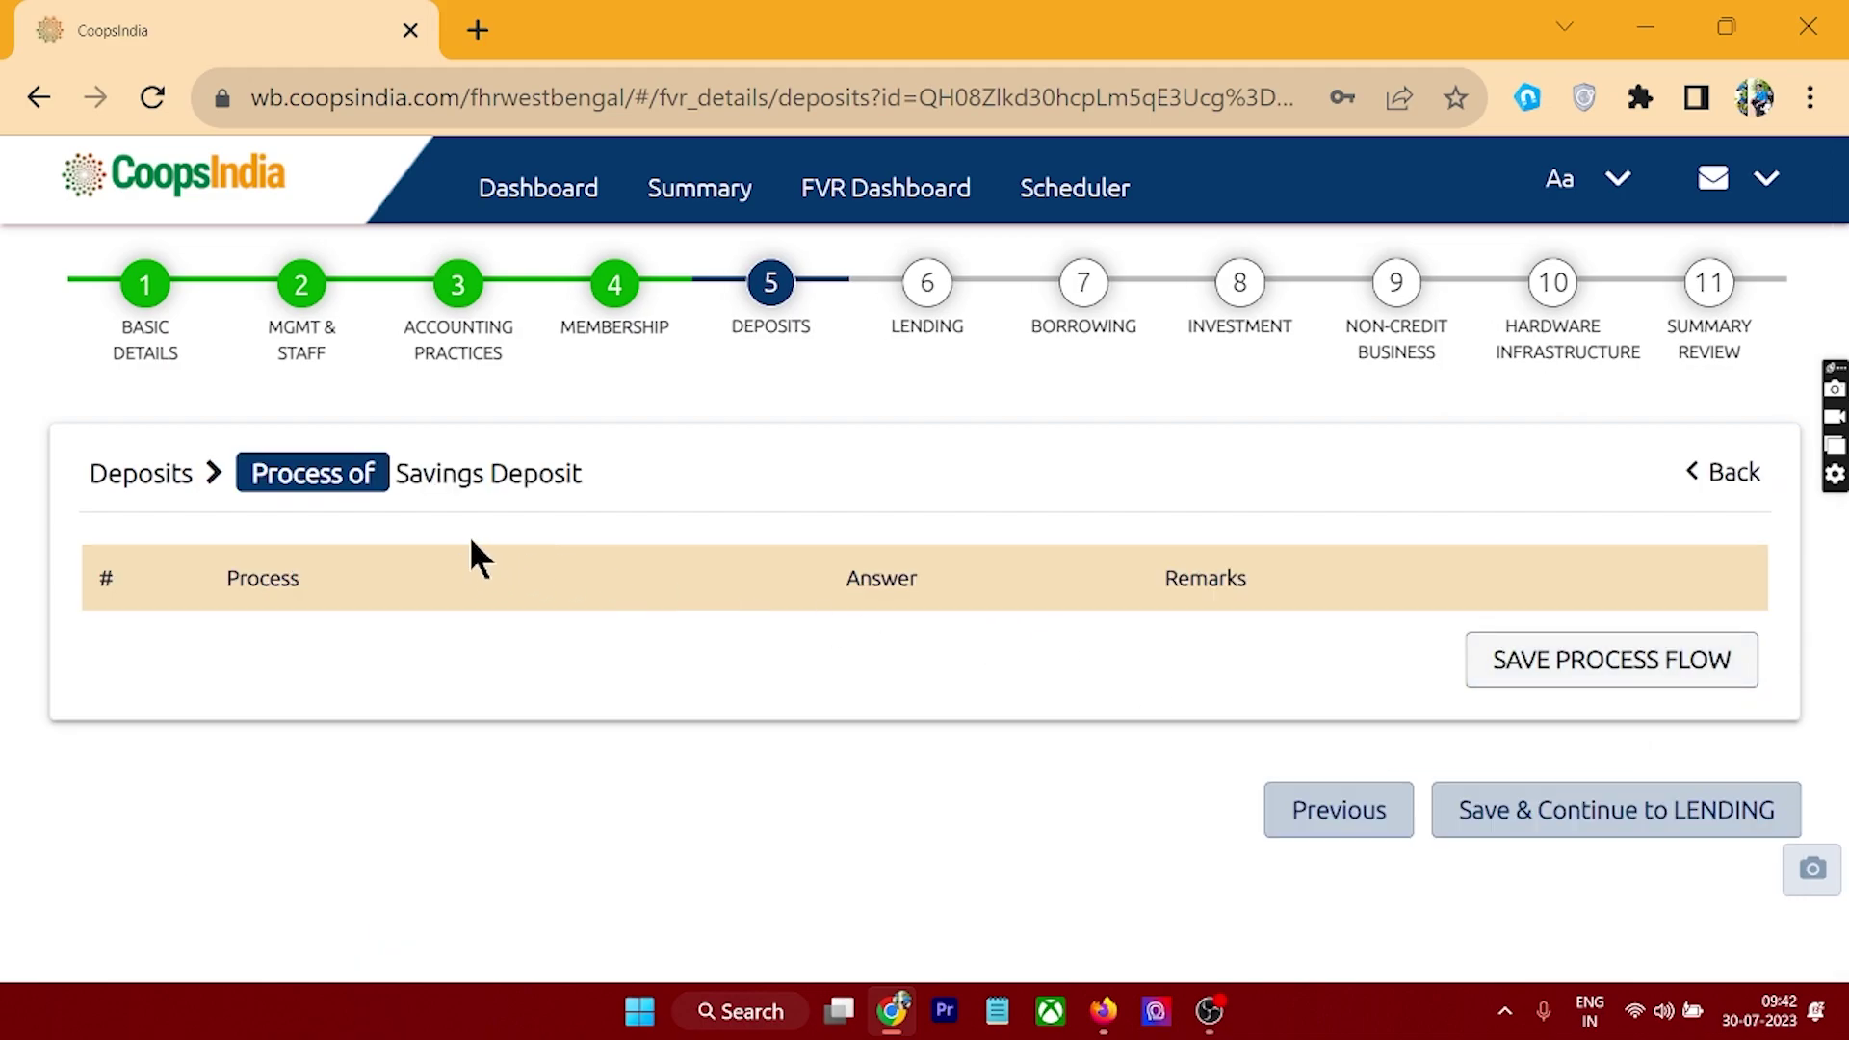
left_click_drag(98, 547, 463, 541)
scroll(904, 775, "down", 10)
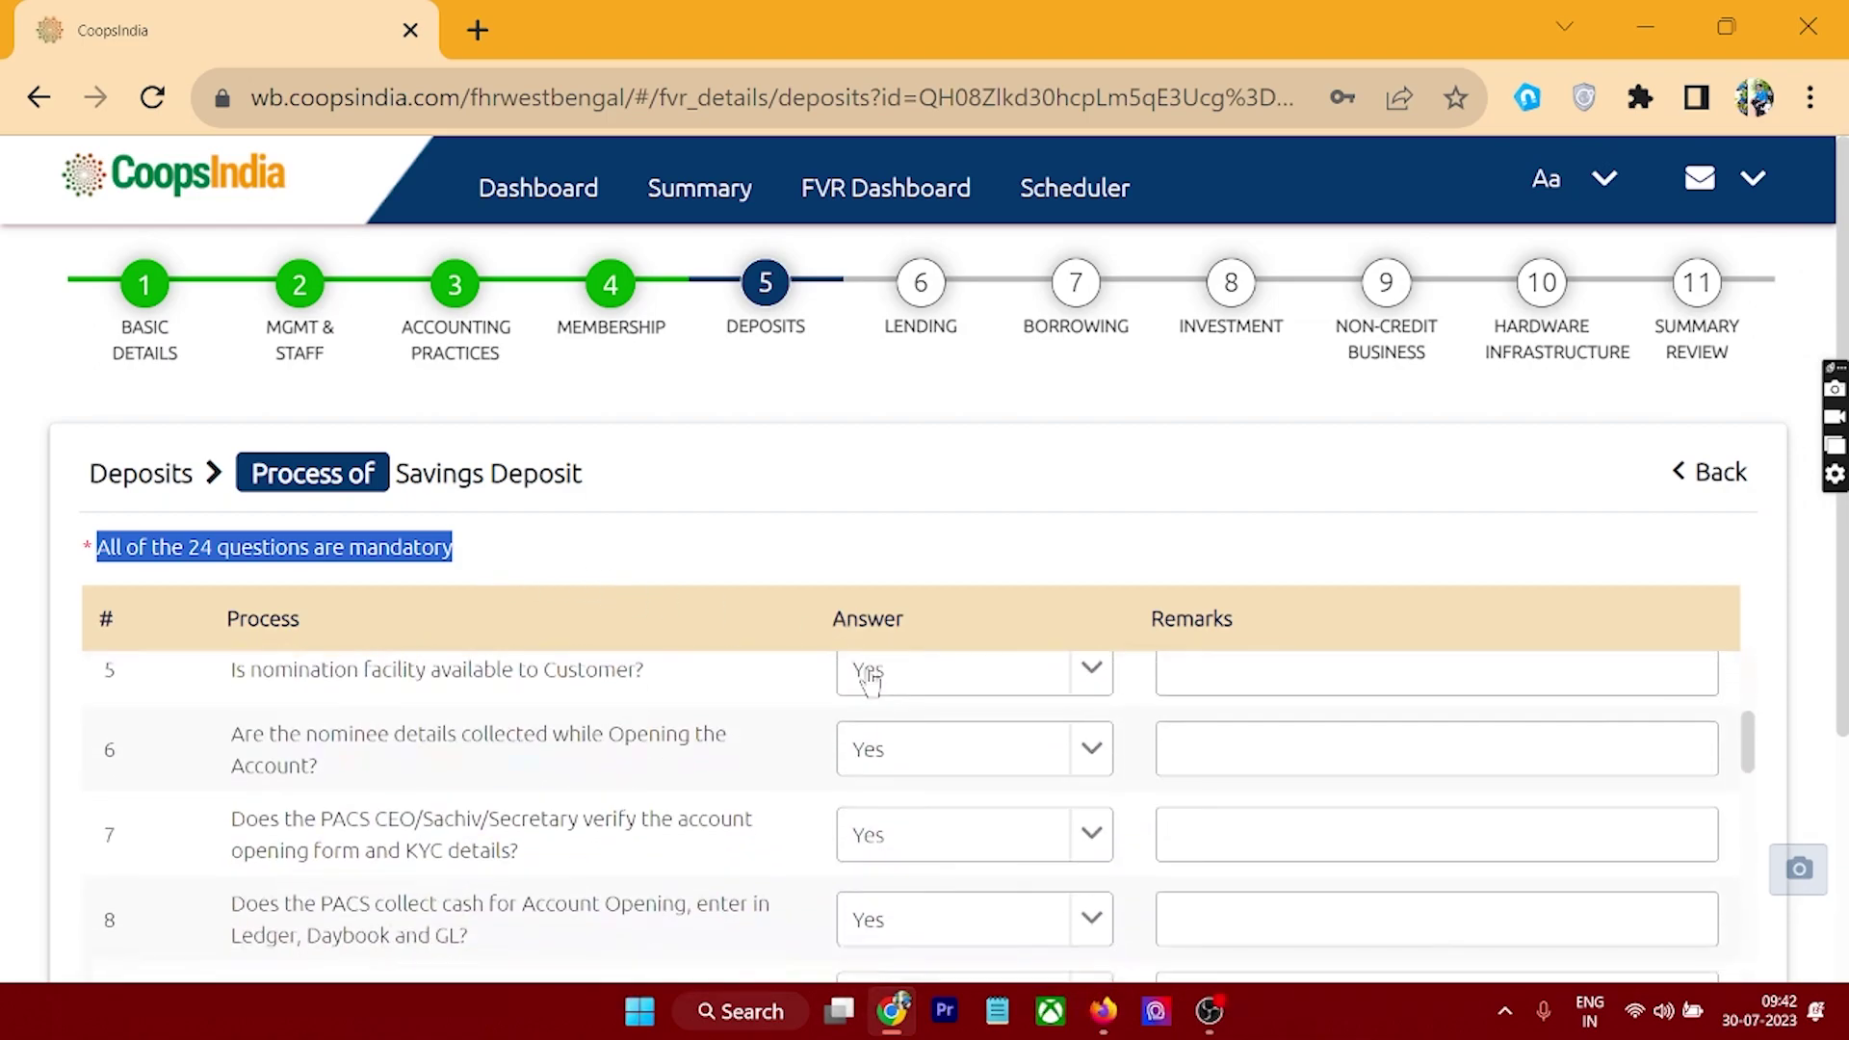
scroll(903, 775, "up", 10)
scroll(910, 785, "down", 2)
scroll(913, 798, "down", 8)
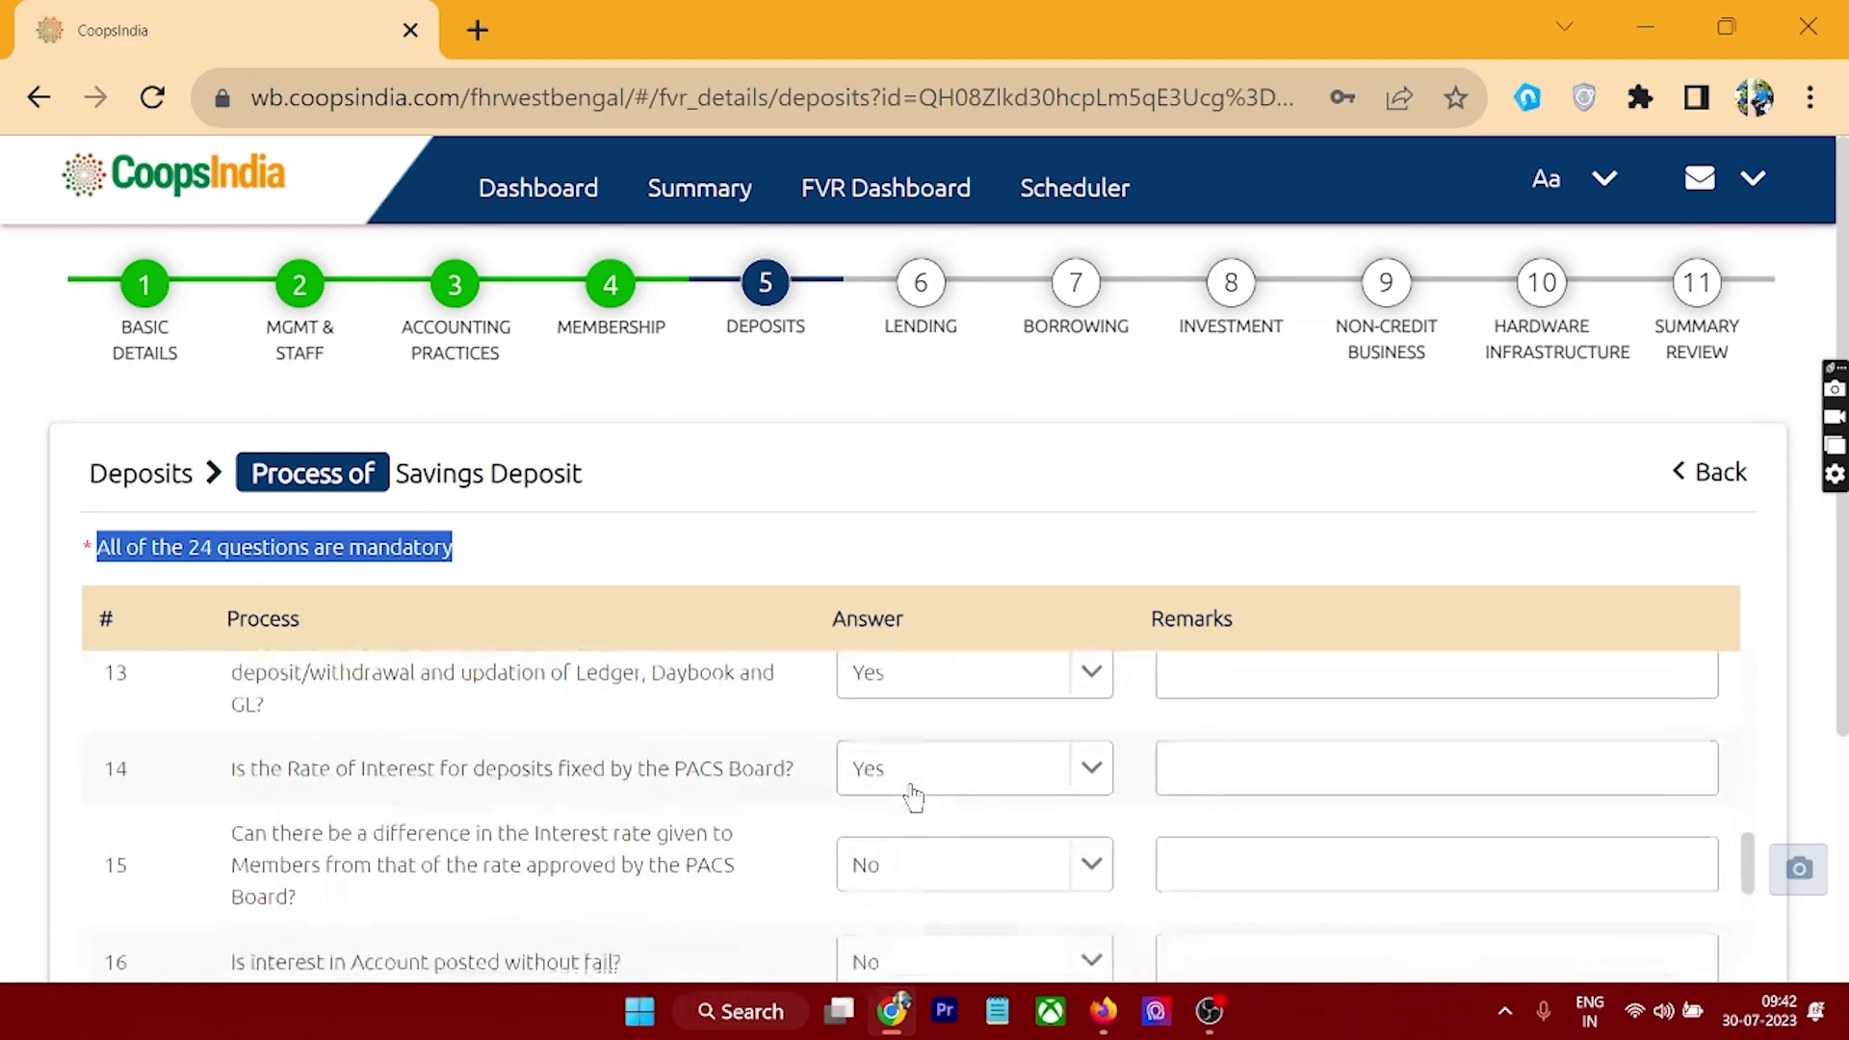
scroll(933, 785, "down", 5)
scroll(1354, 661, "up", 5)
scroll(1628, 818, "down", 10)
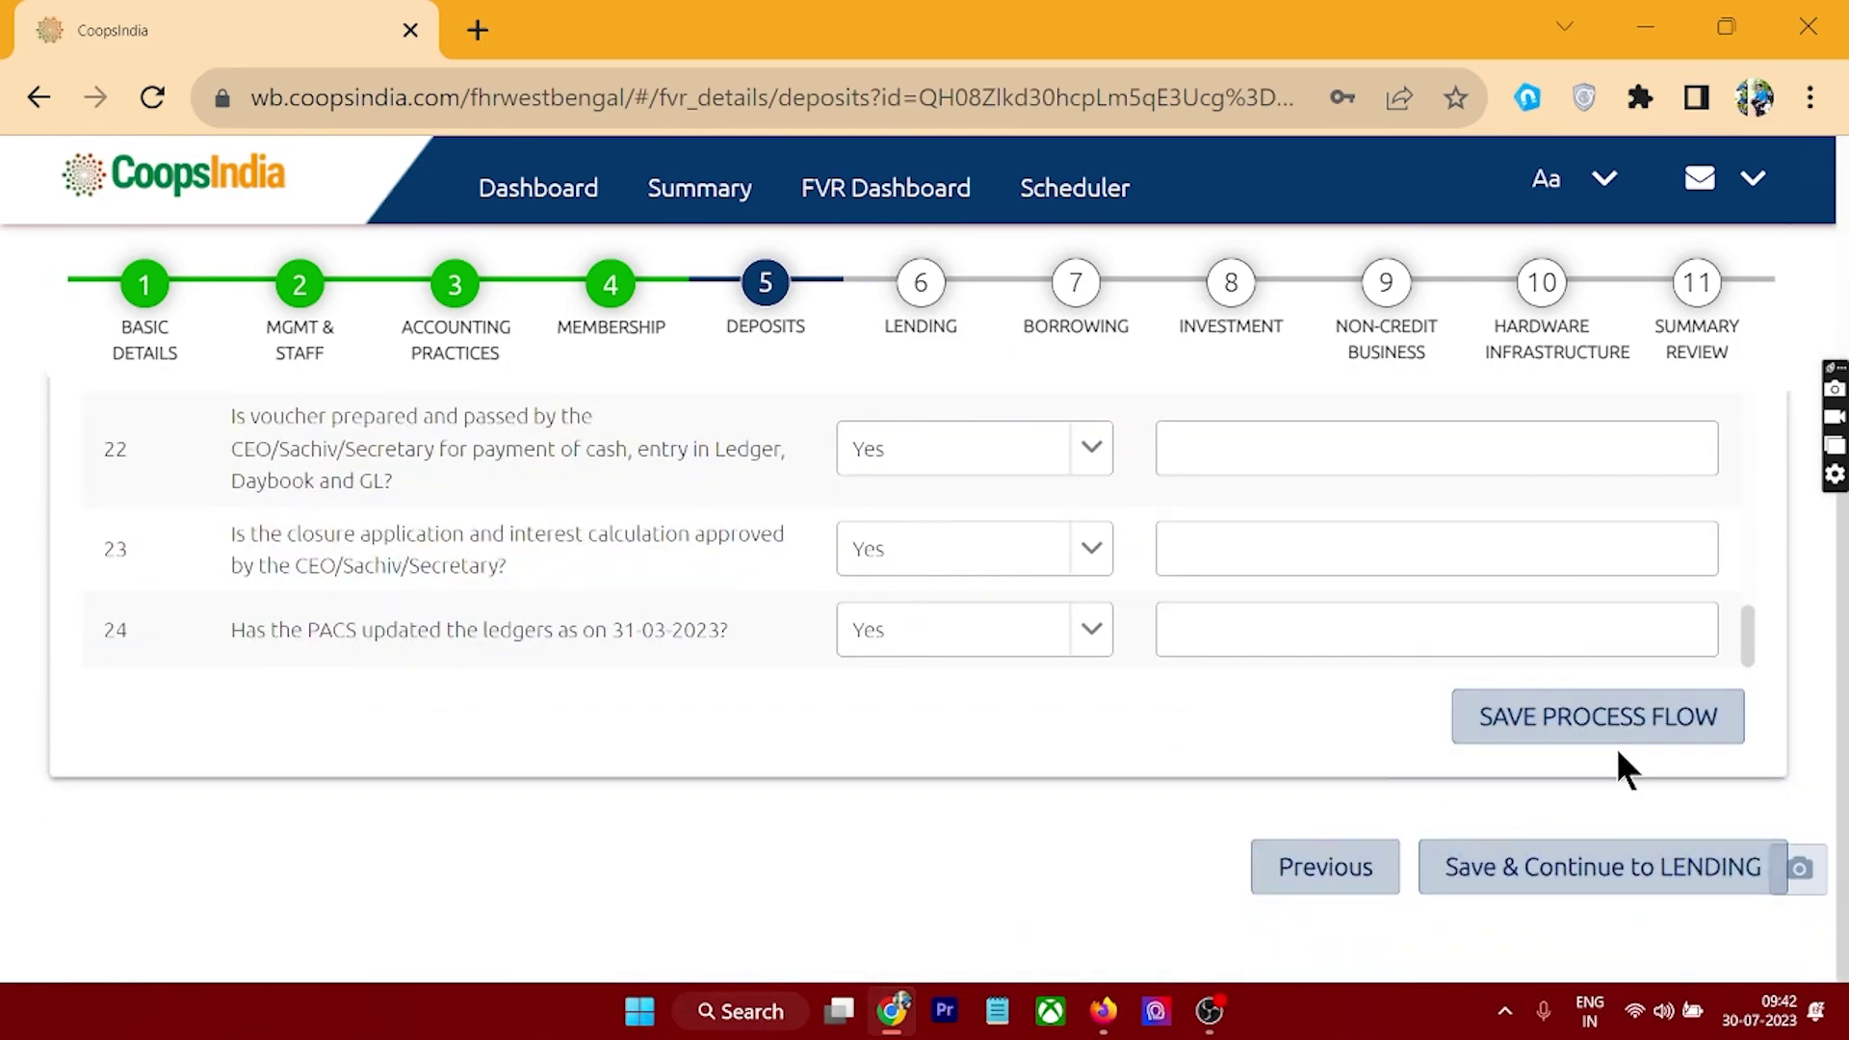
scroll(1664, 635, "up", 15)
scroll(1669, 582, "up", 5)
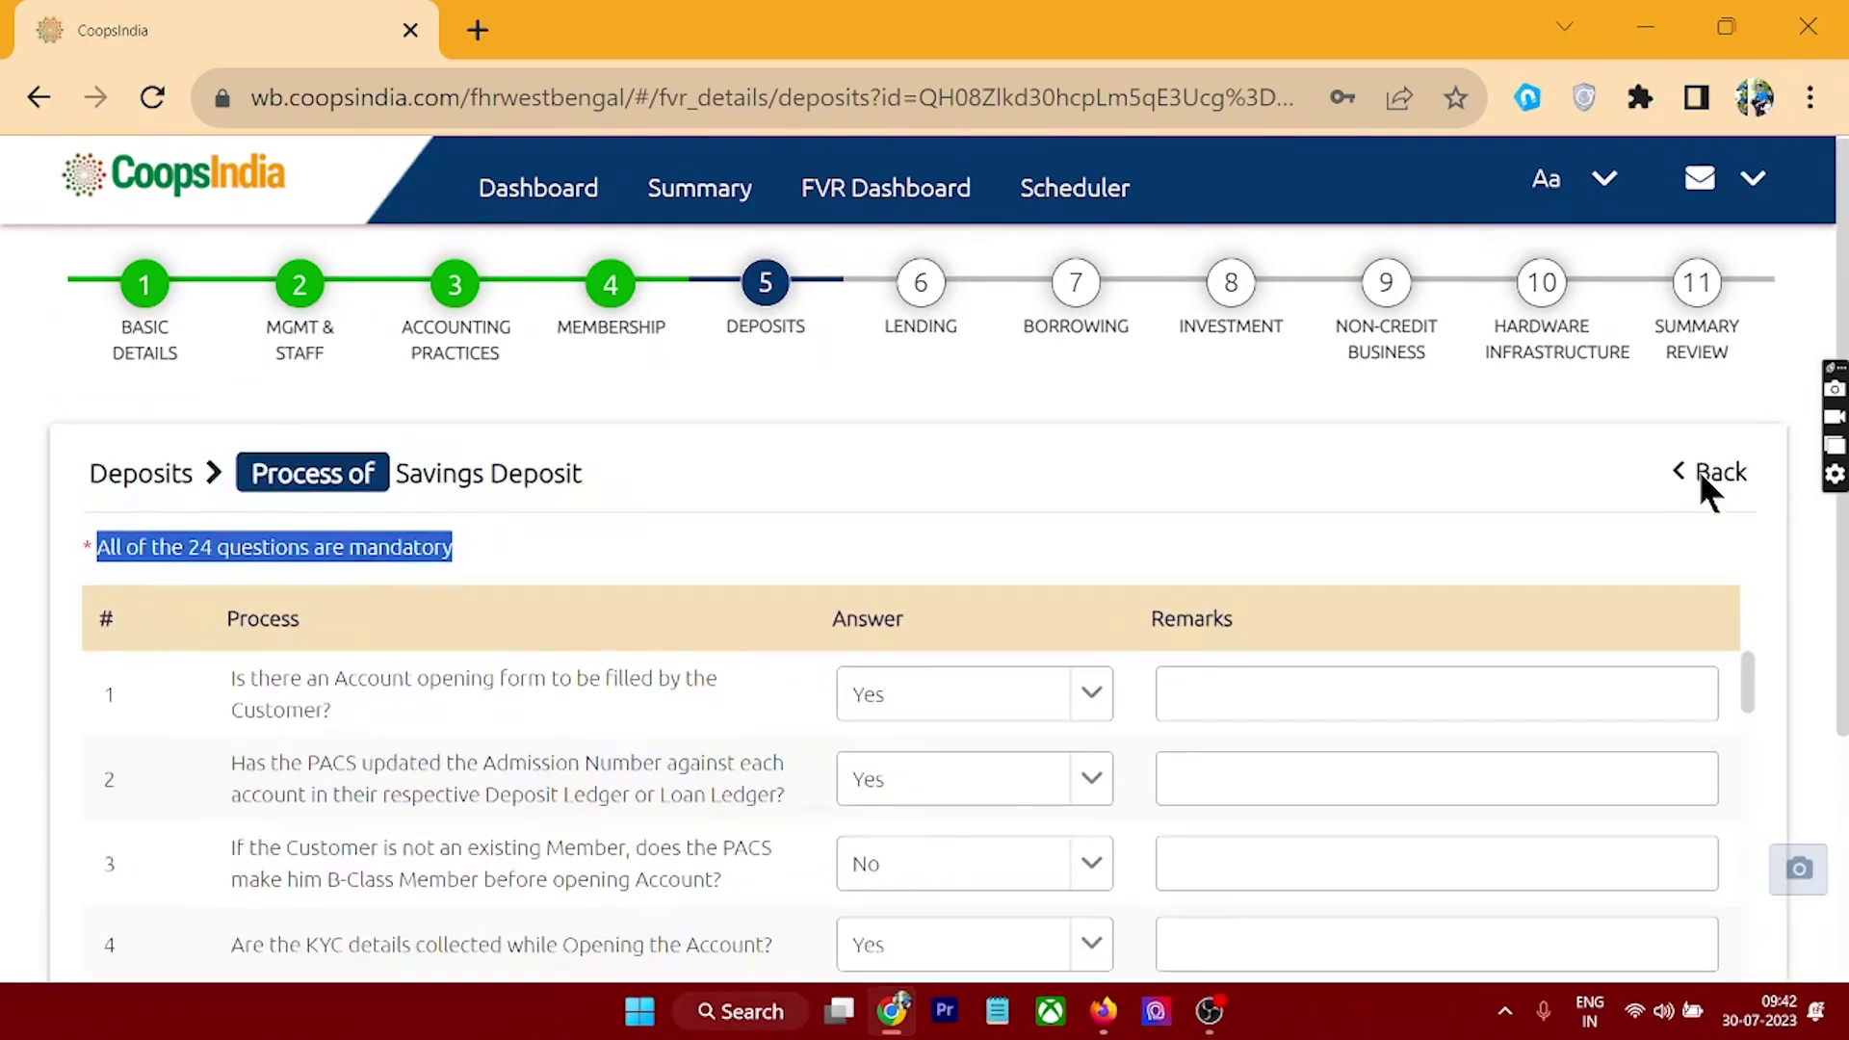
left_click(1699, 470)
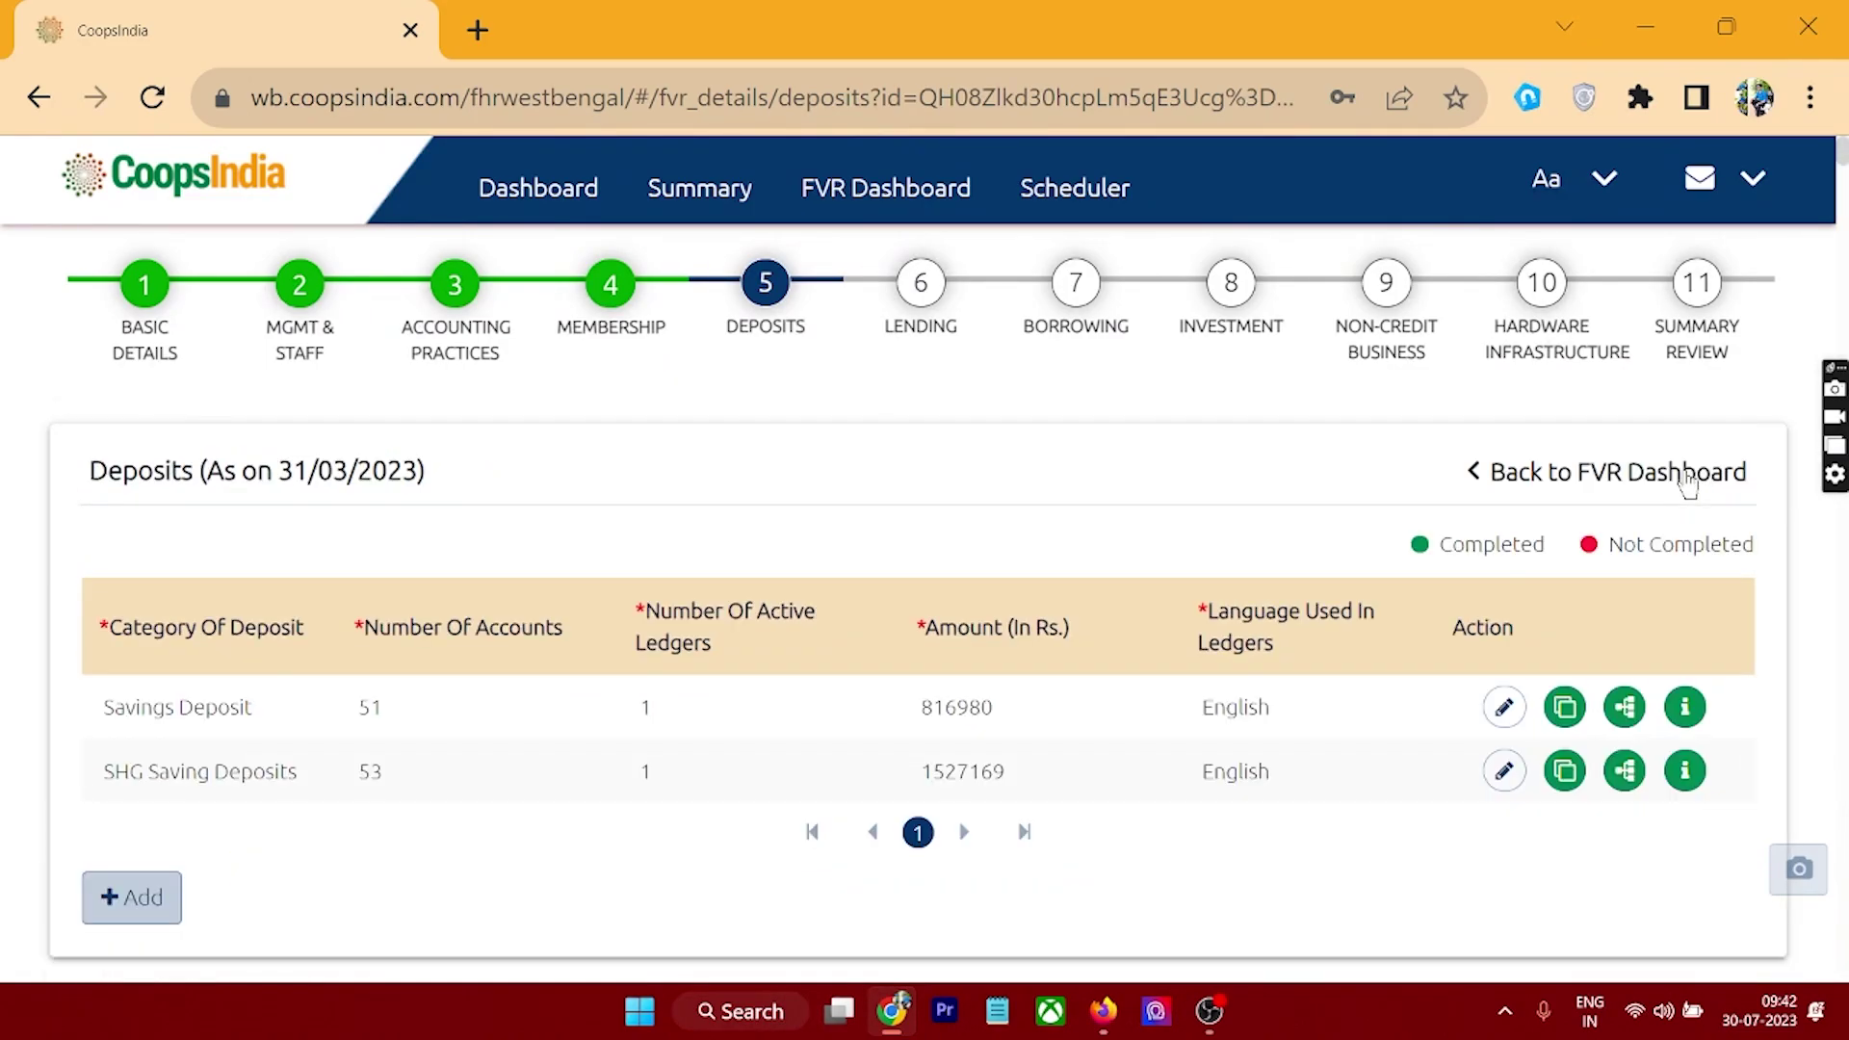
Open the Savings Deposit samples and review each record's legibility, last entry date, sample file and the note on required records
left_click(1684, 708)
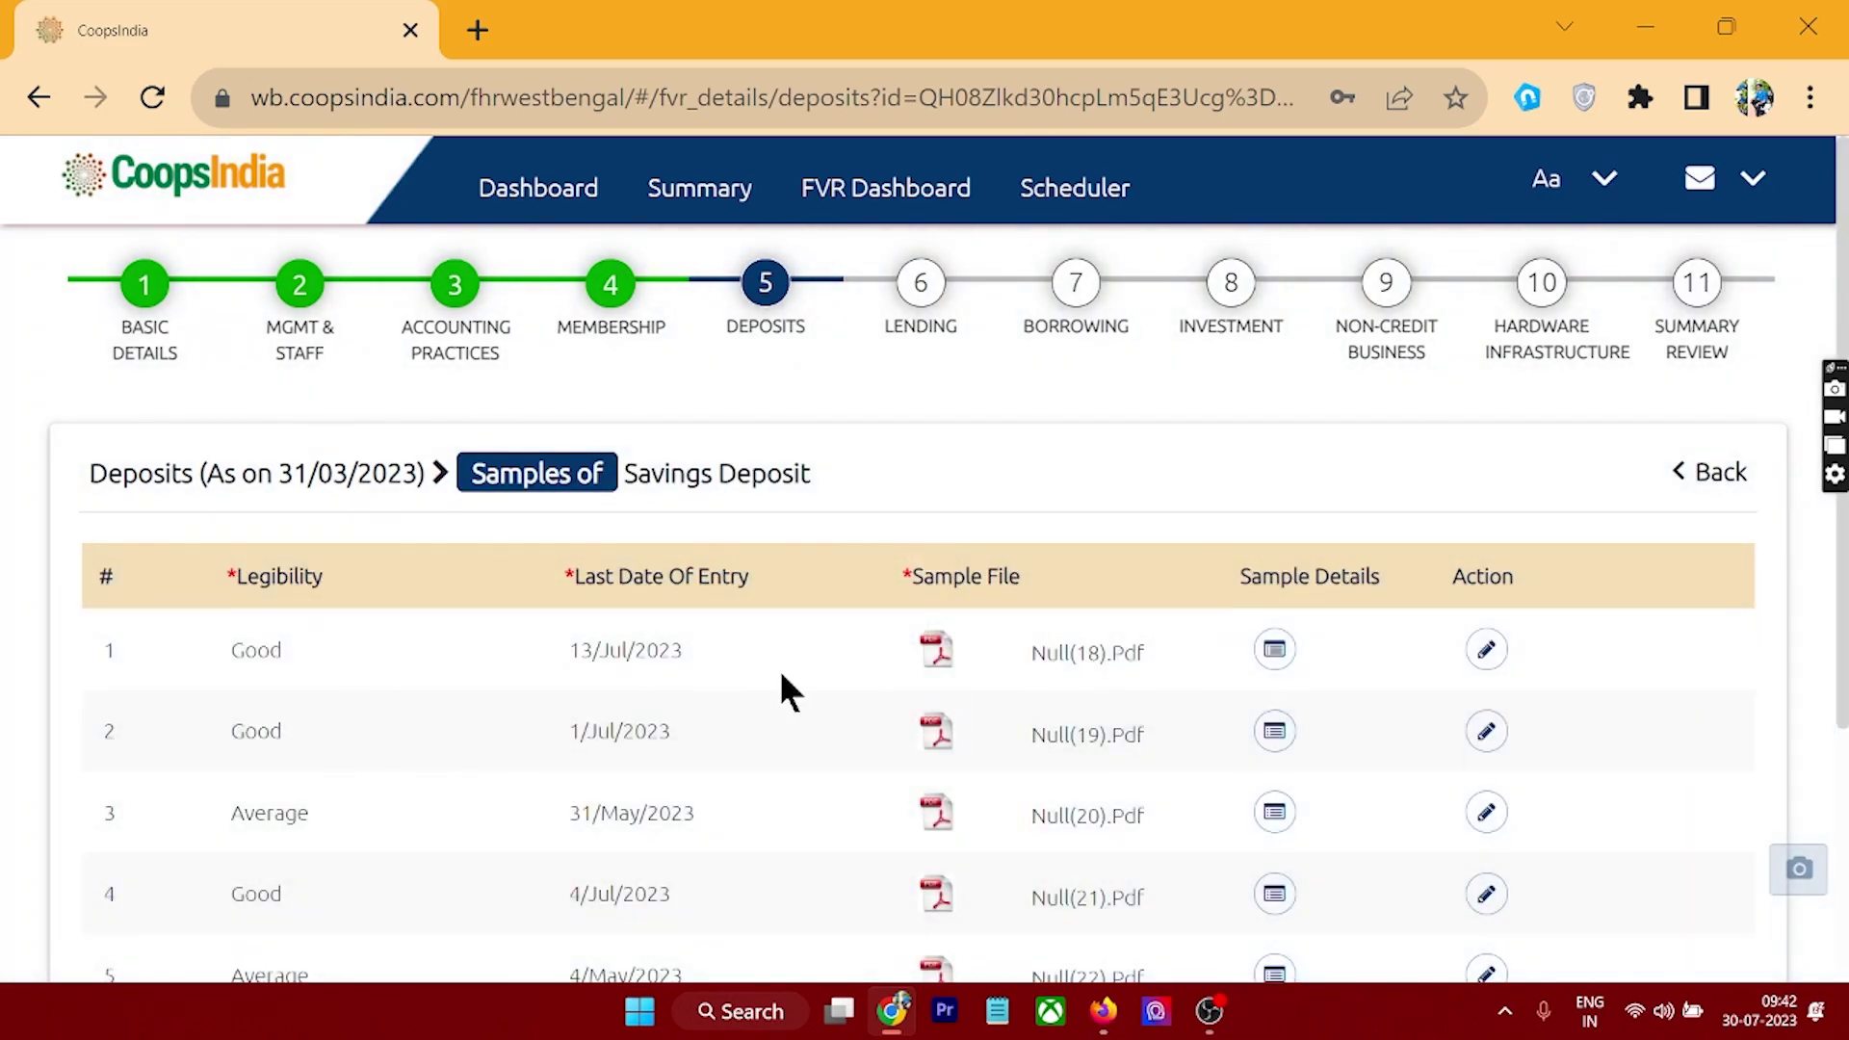
scroll(755, 731, "down", 2)
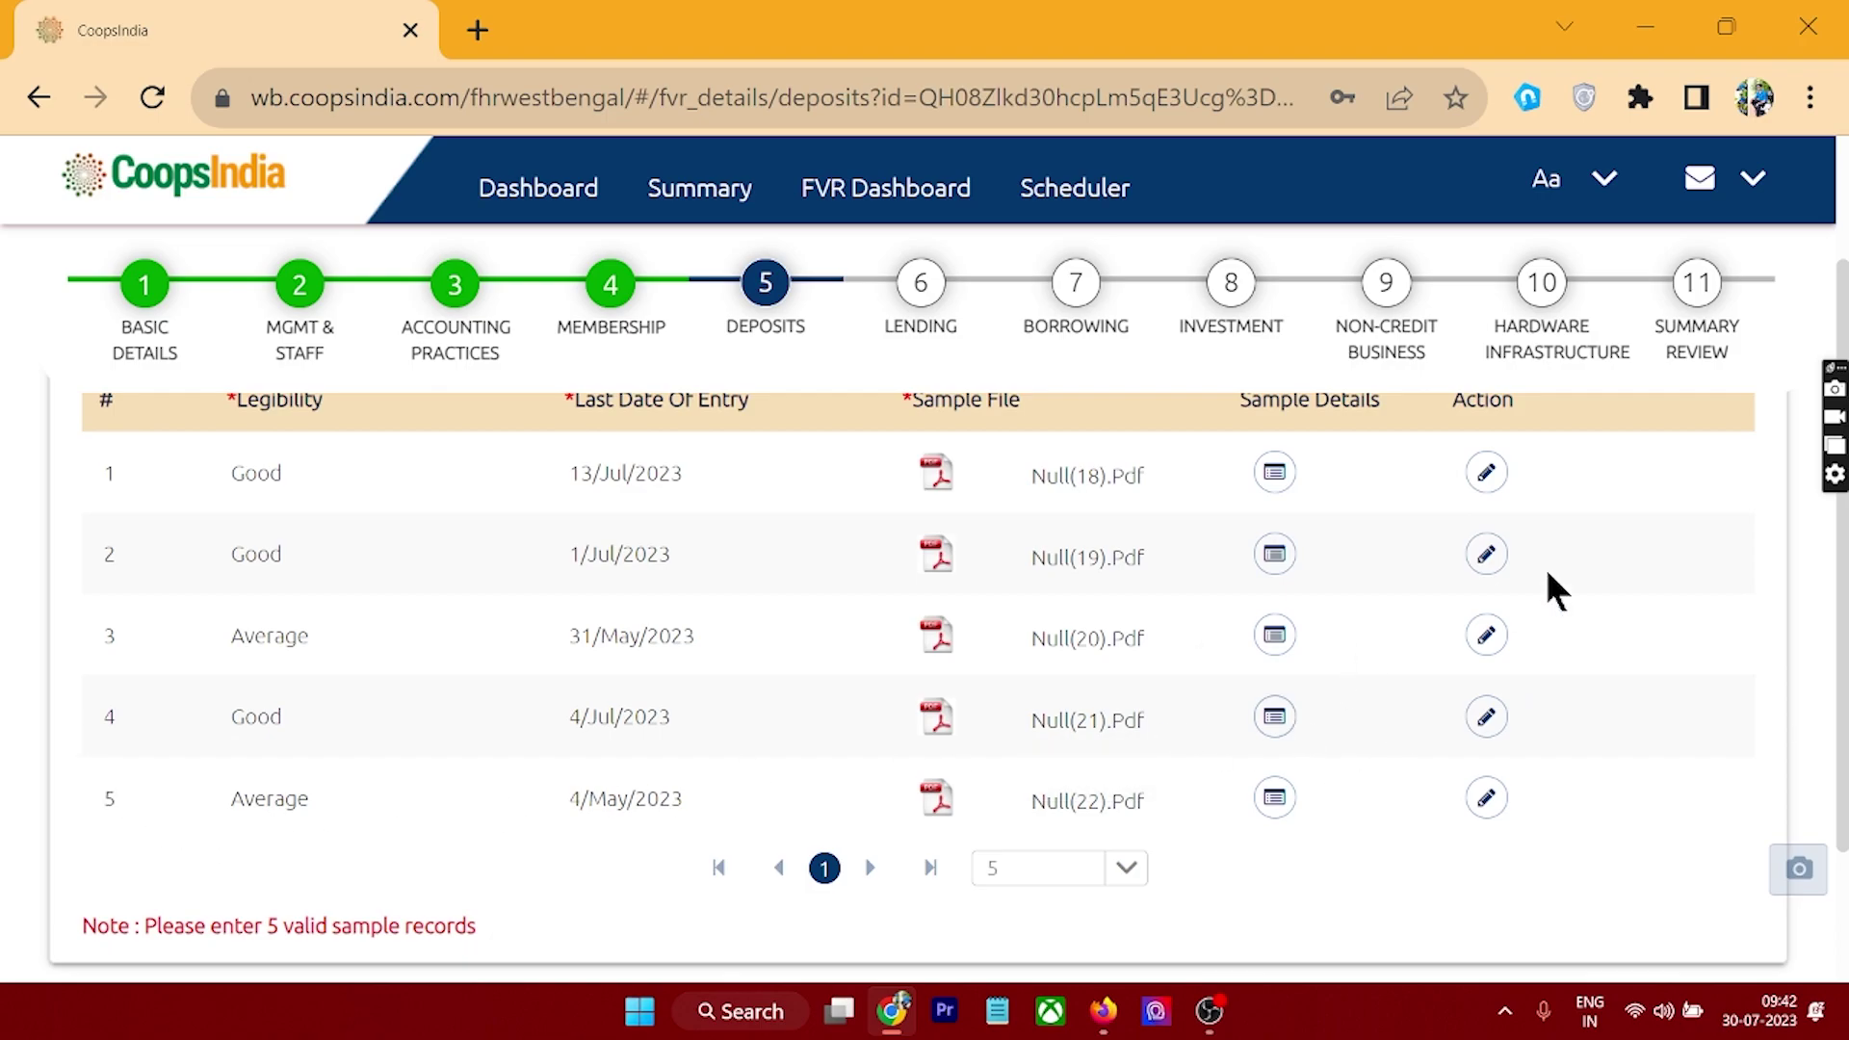
scroll(867, 771, "down", 2)
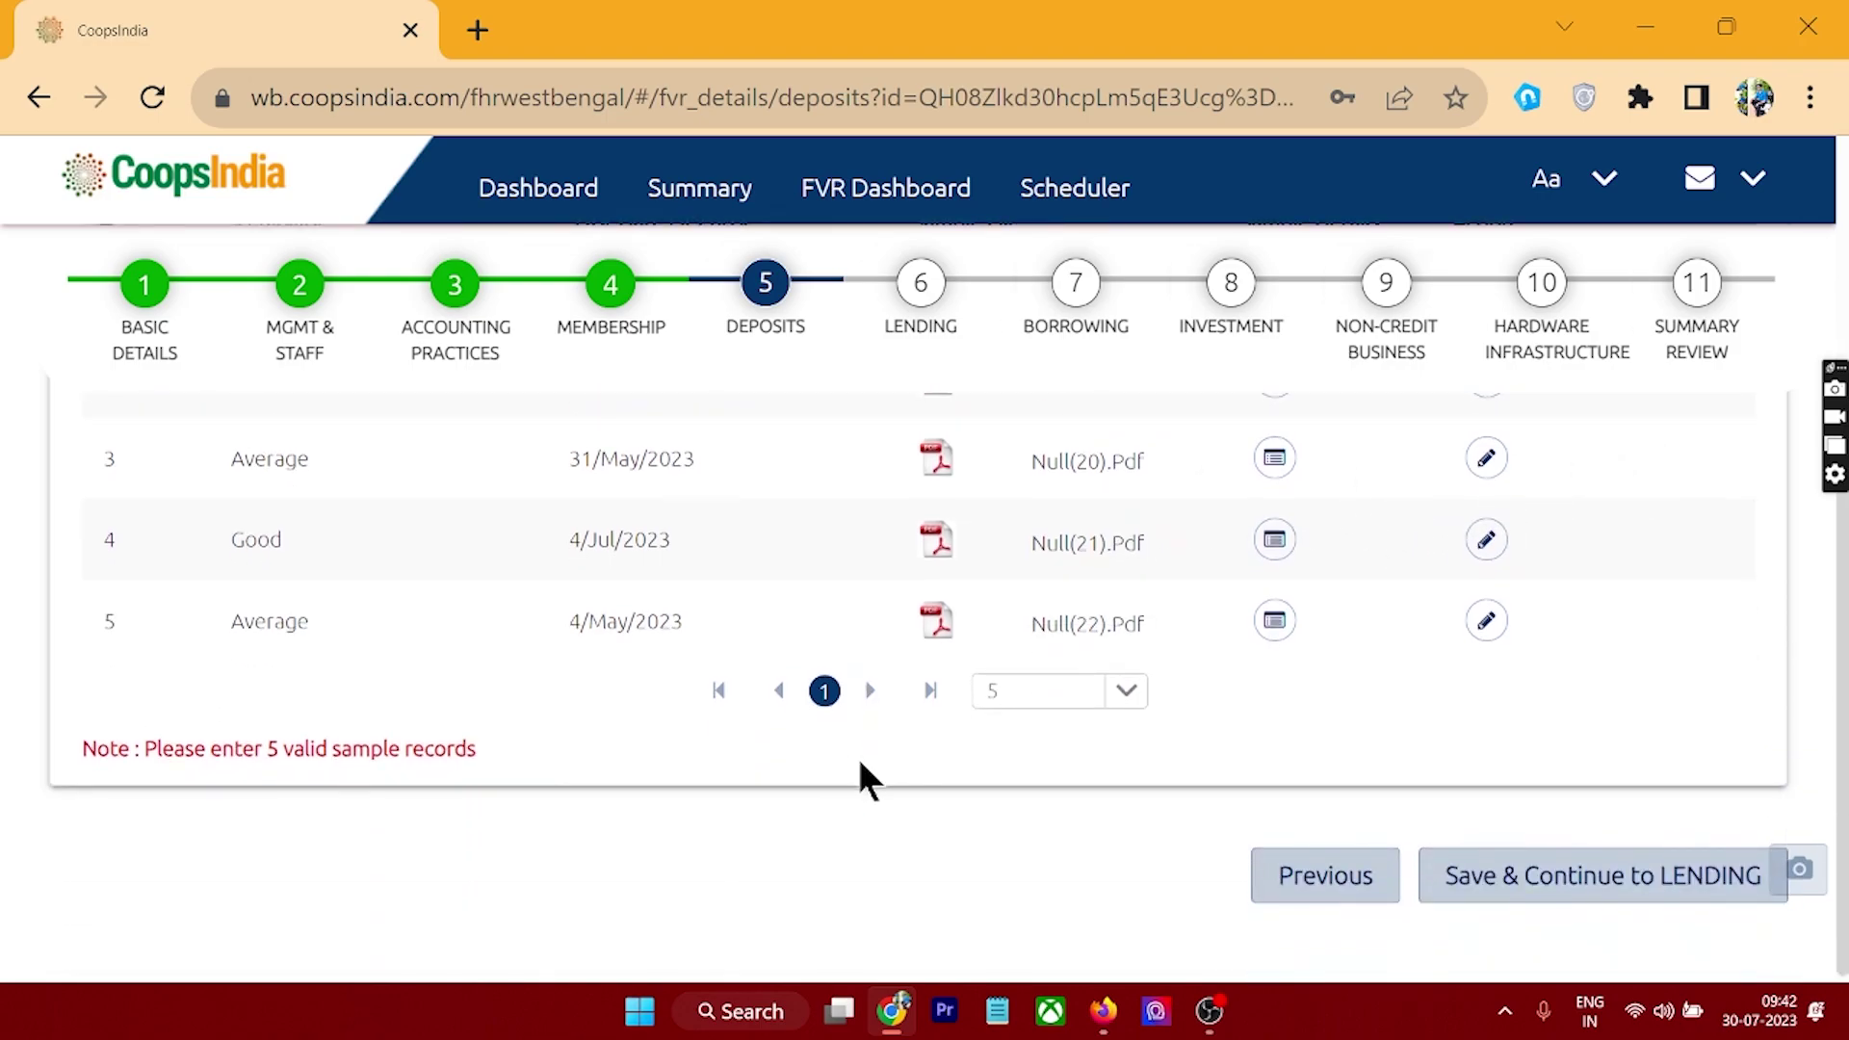
left_click_drag(144, 750, 843, 725)
scroll(830, 706, "up", 2)
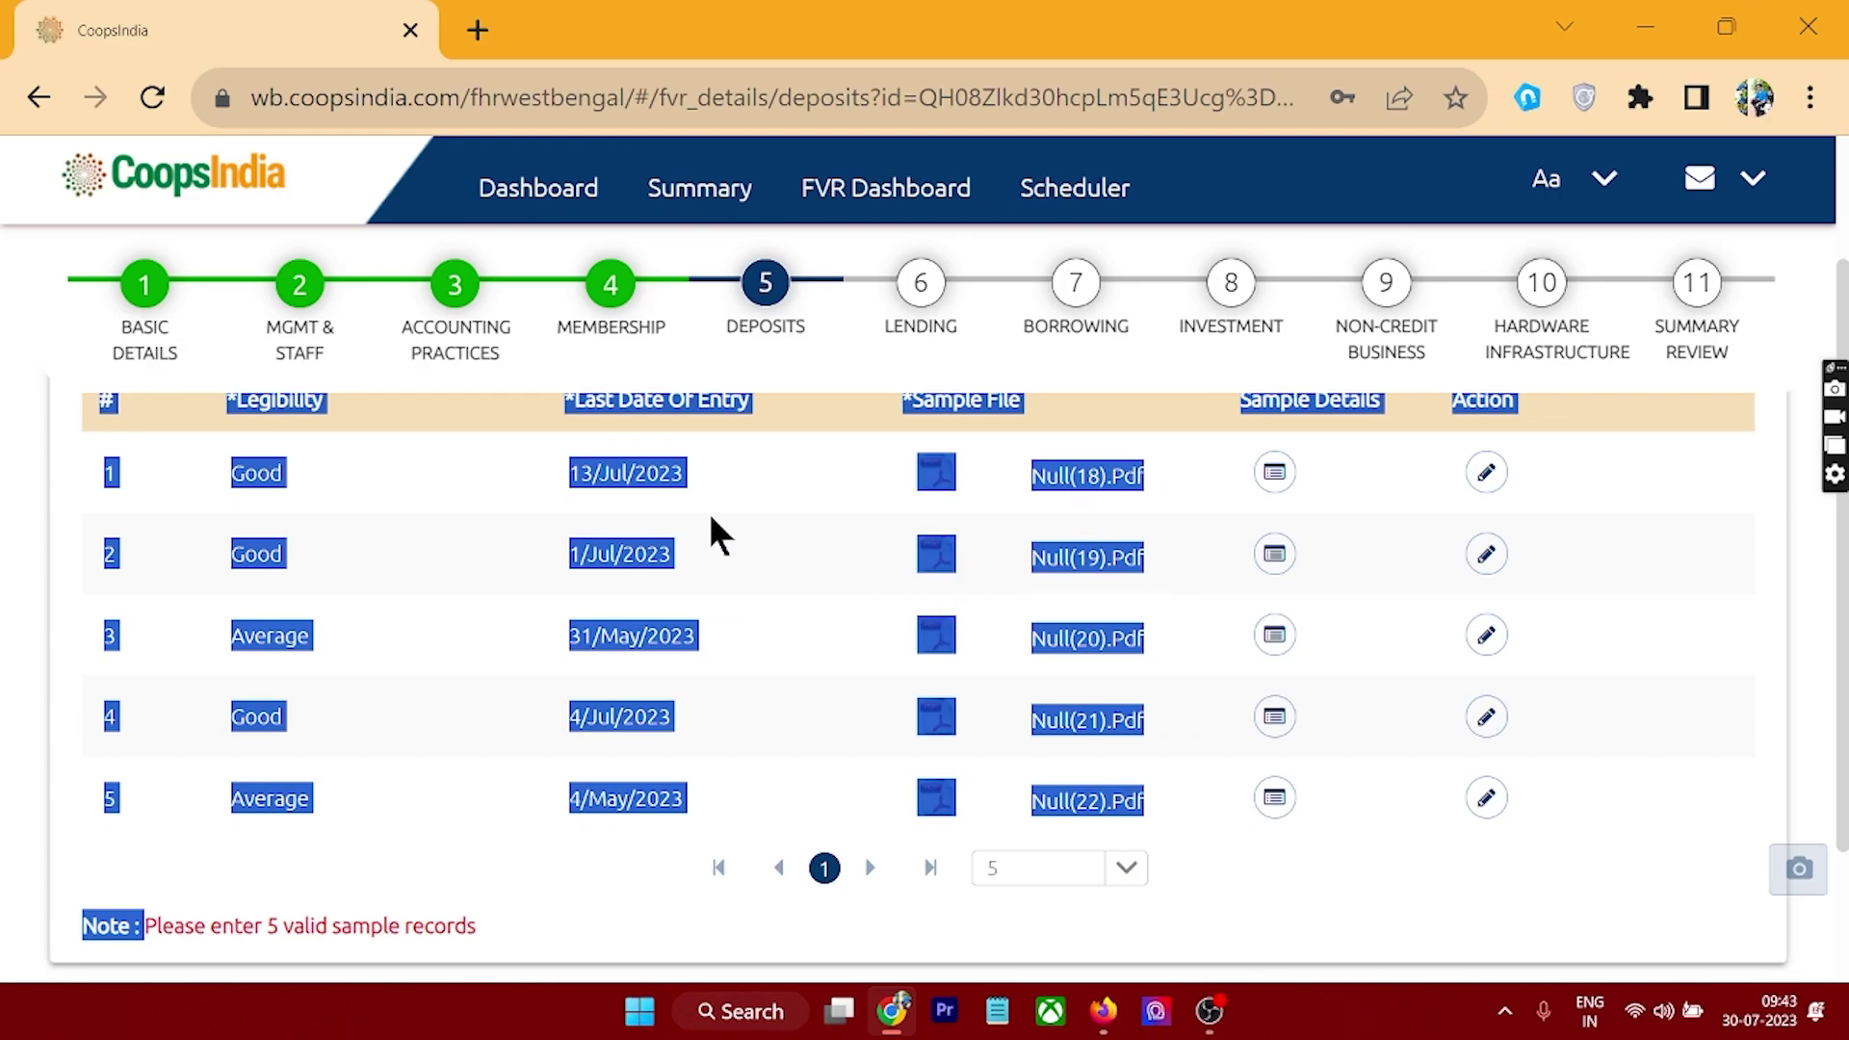
left_click(366, 492)
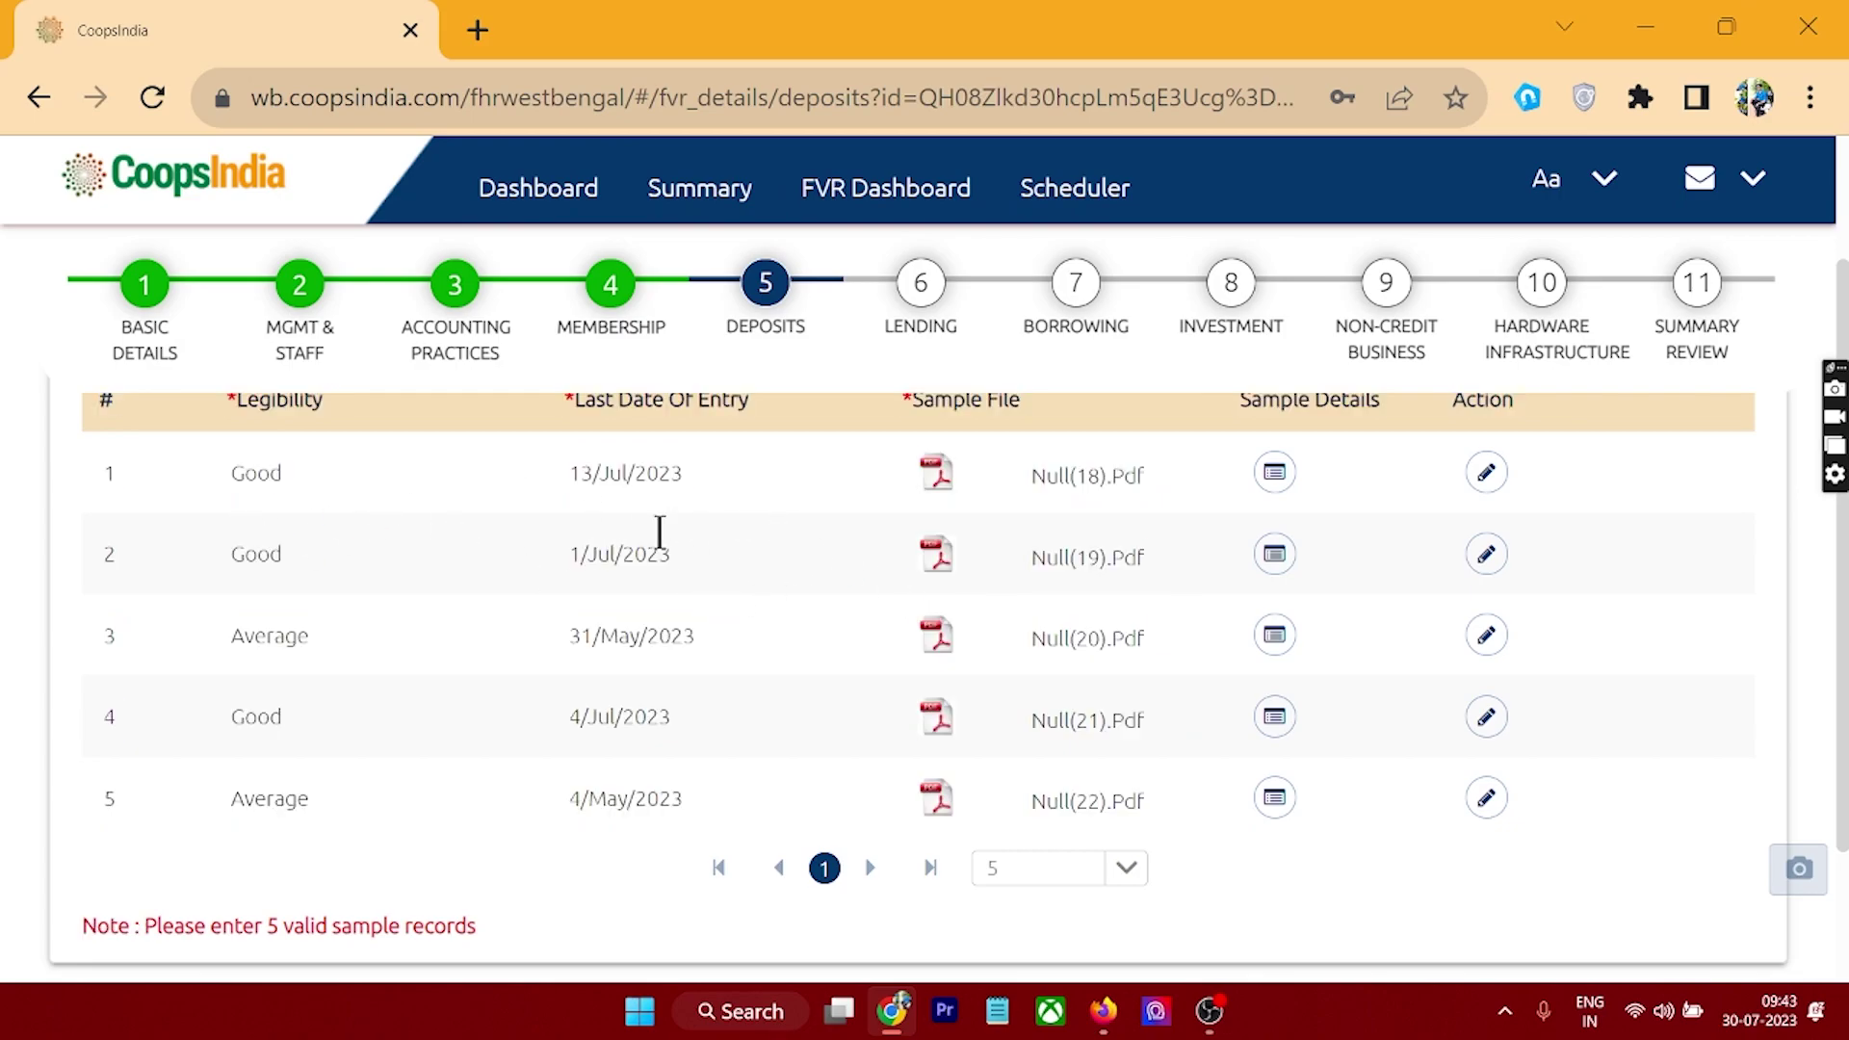
scroll(673, 541, "up", 2)
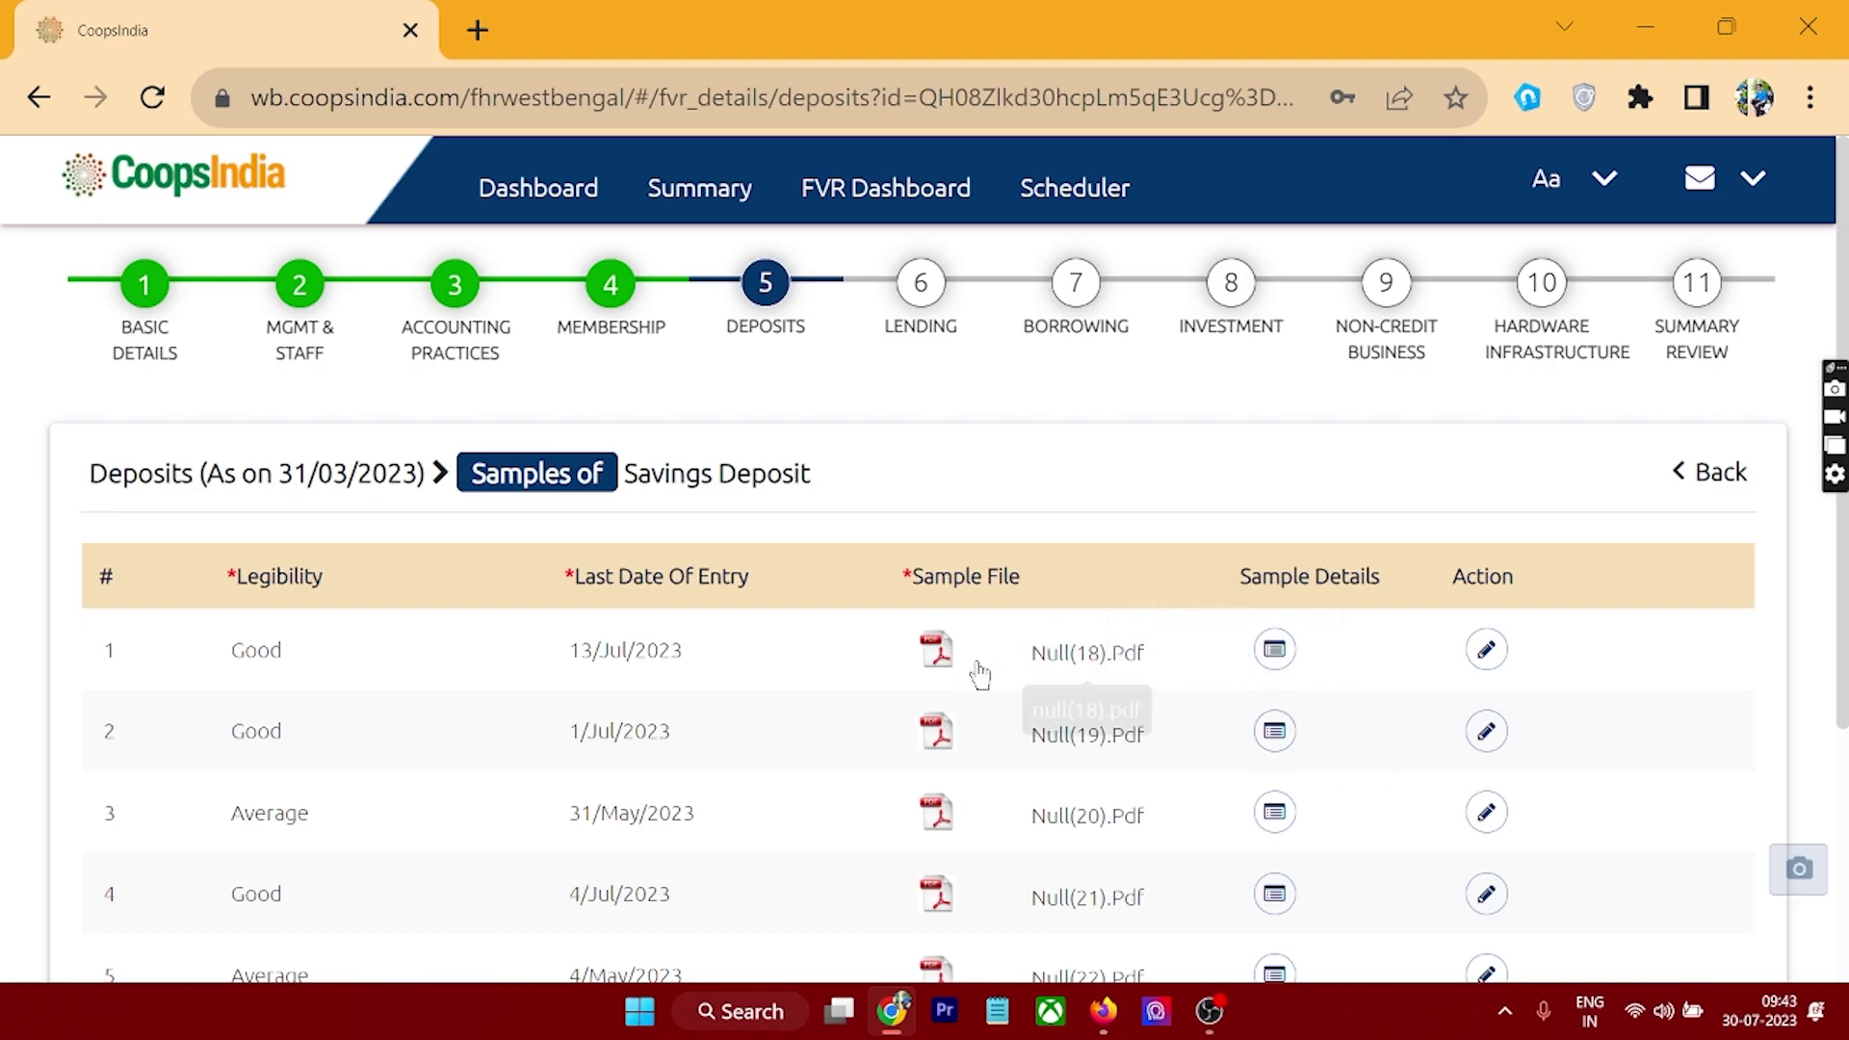
Inspect the editable fields of the first Savings Deposit sample record without saving, and return to the deposits list
left_click(1486, 649)
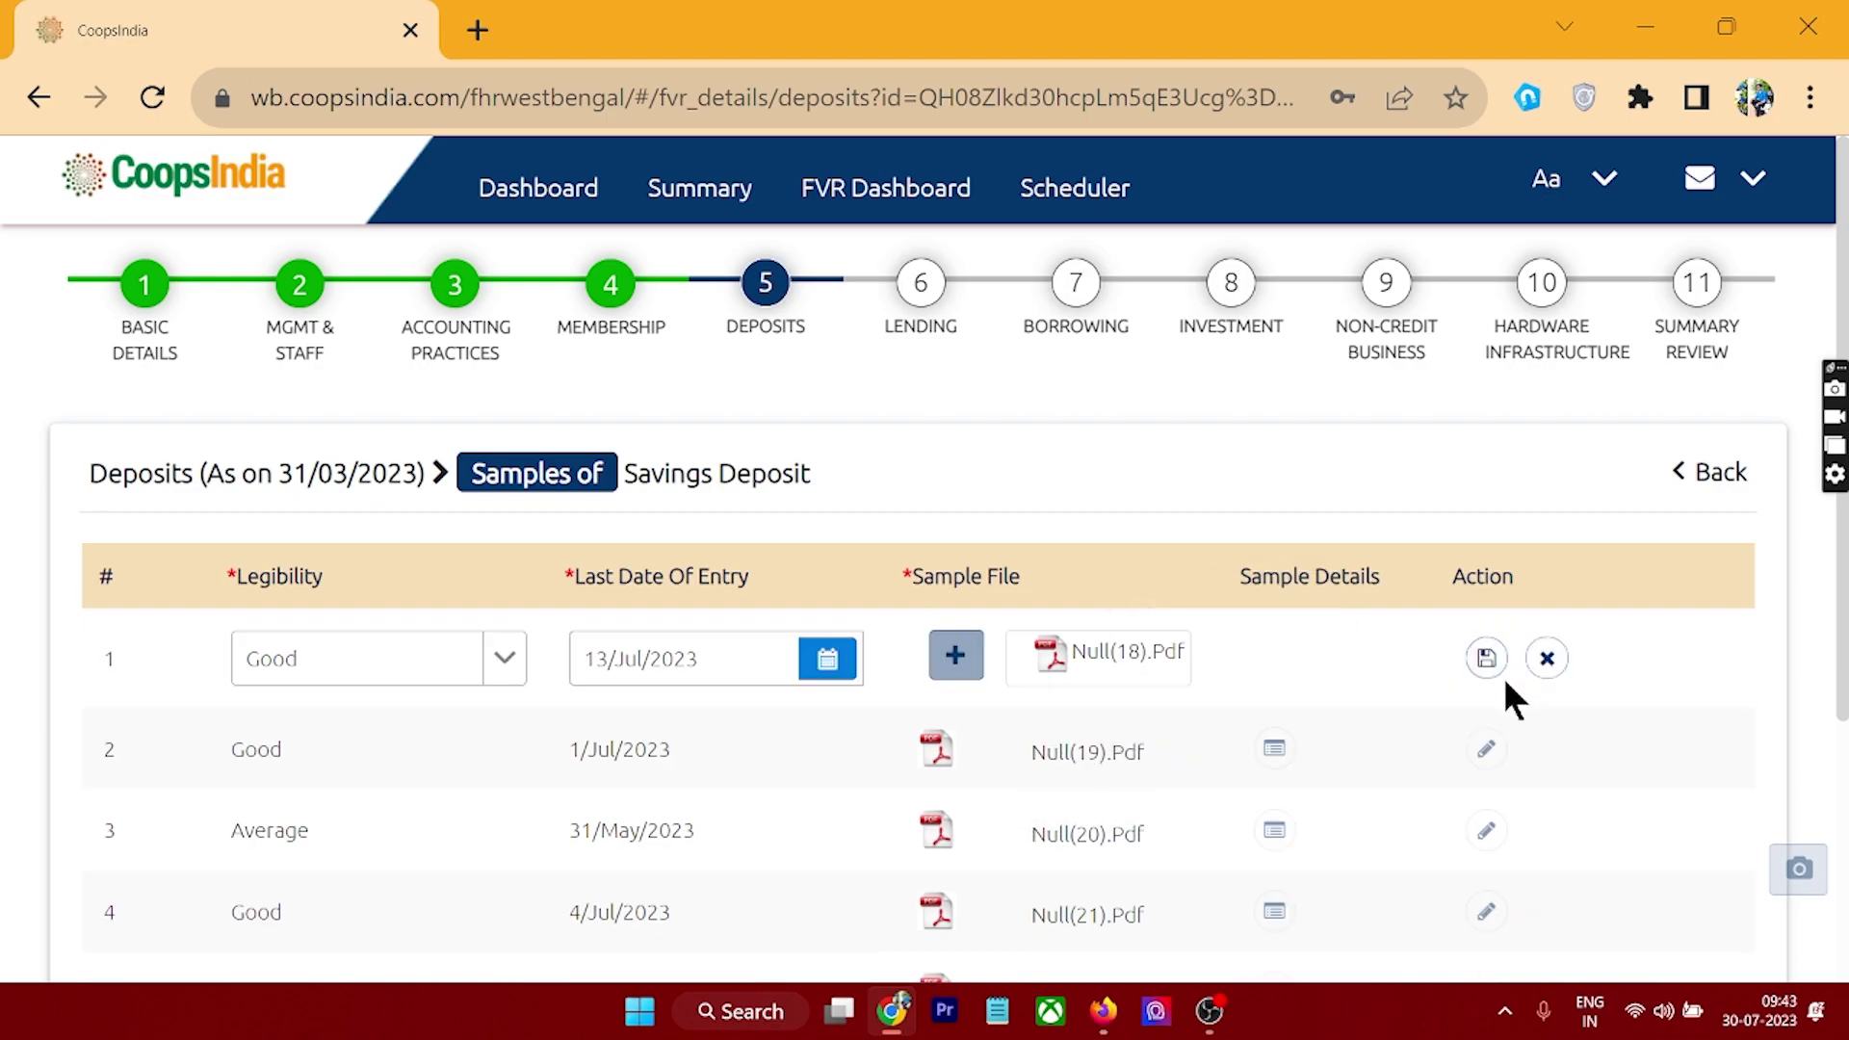
scroll(1356, 647, "down", 3)
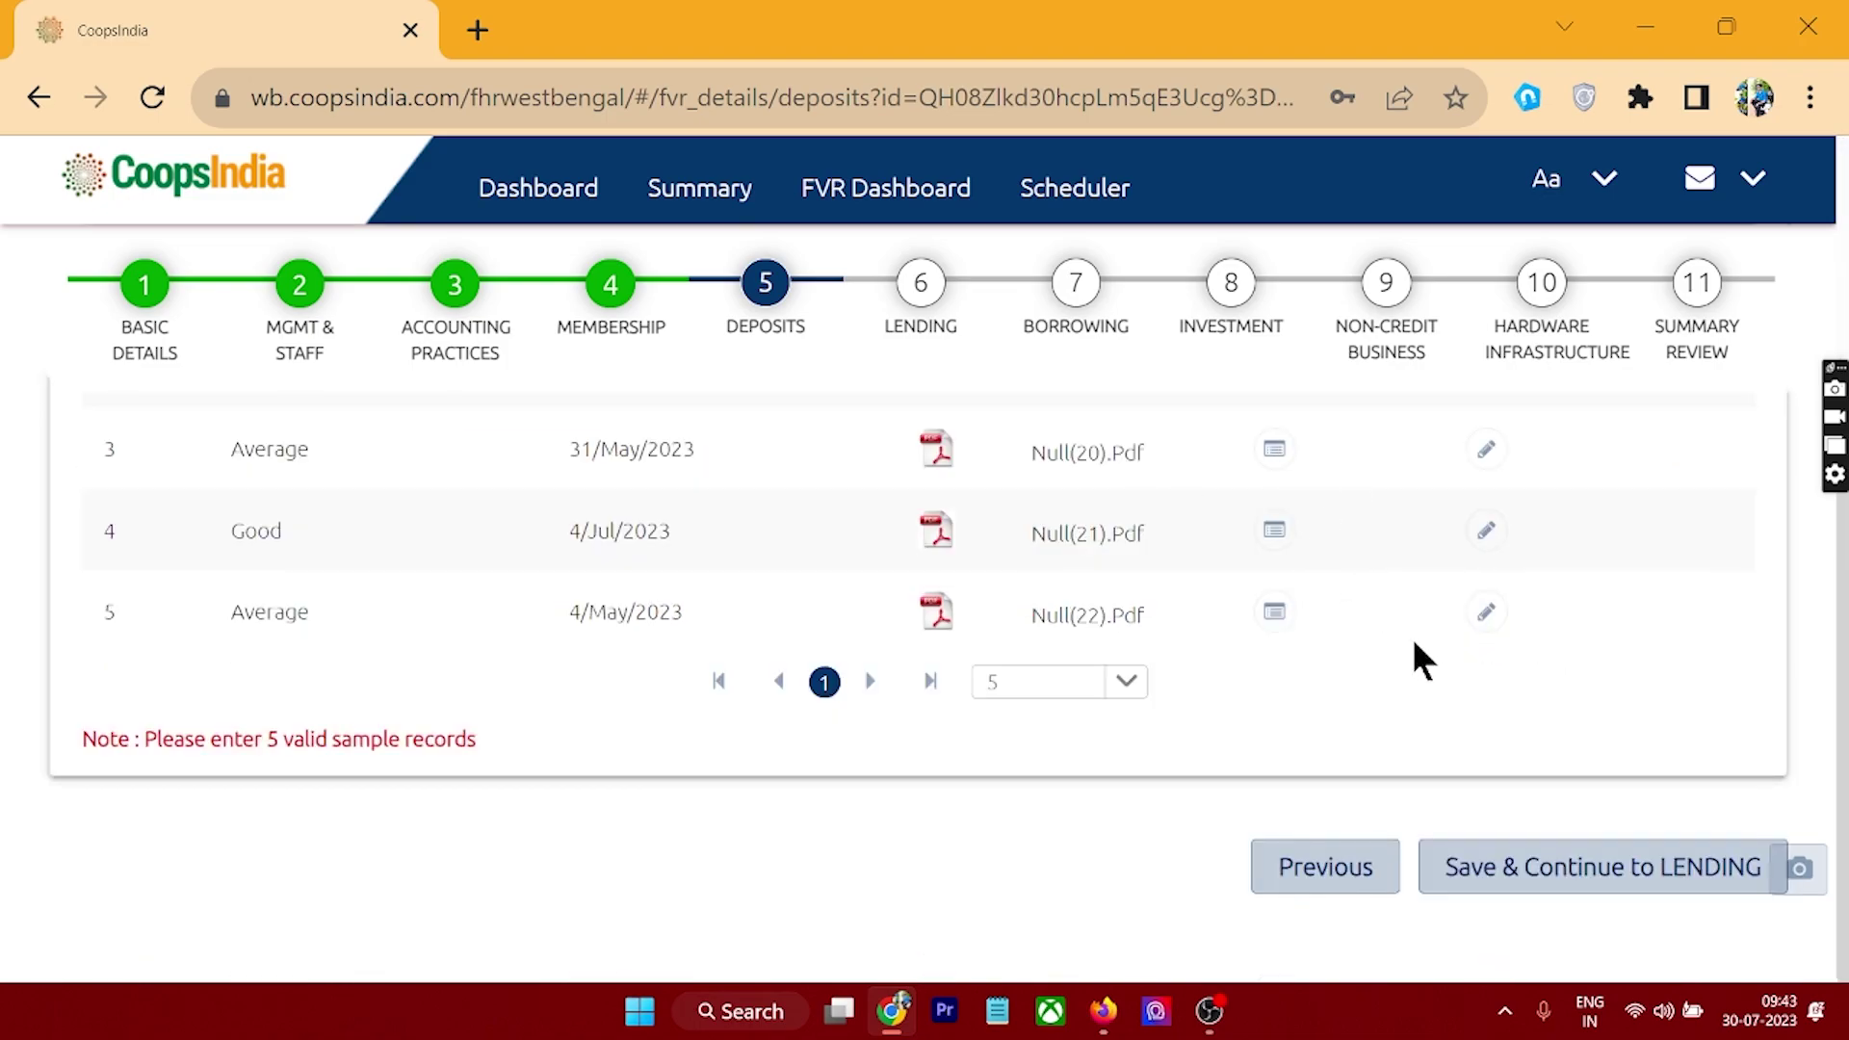
scroll(1476, 750, "up", 3)
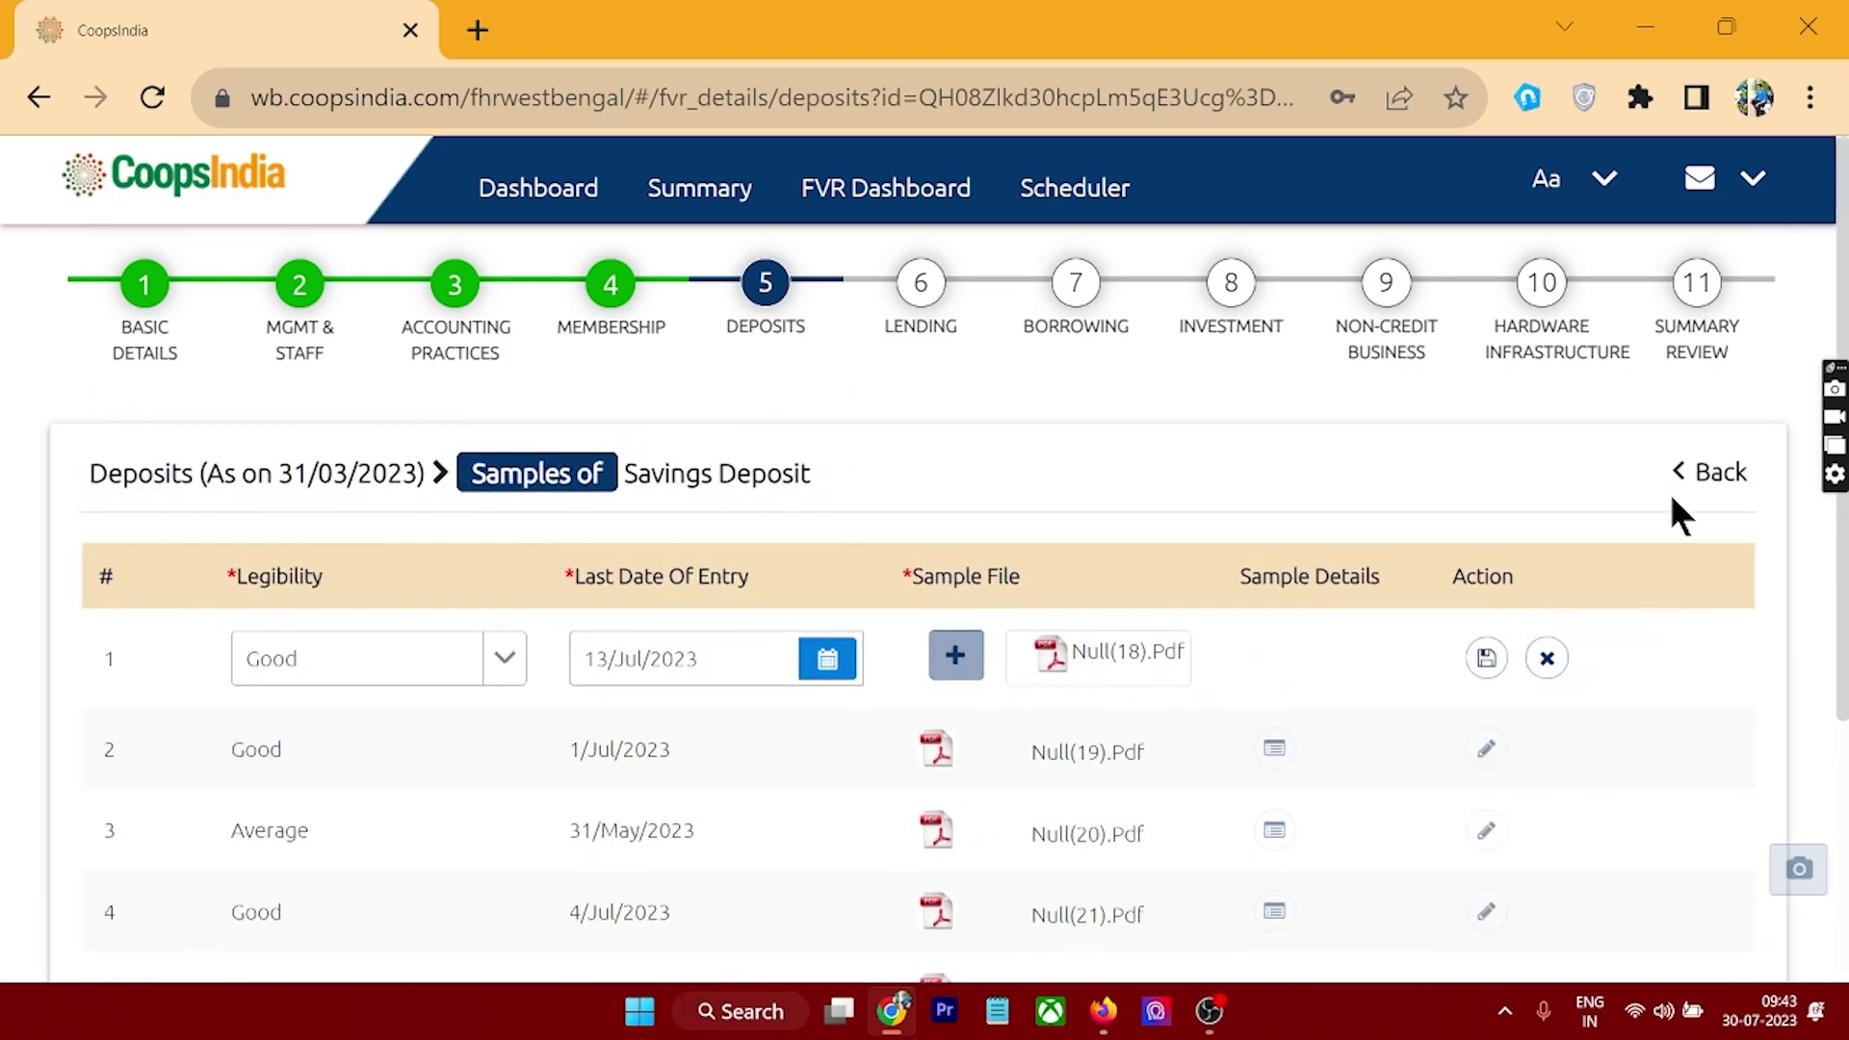
left_click(1700, 491)
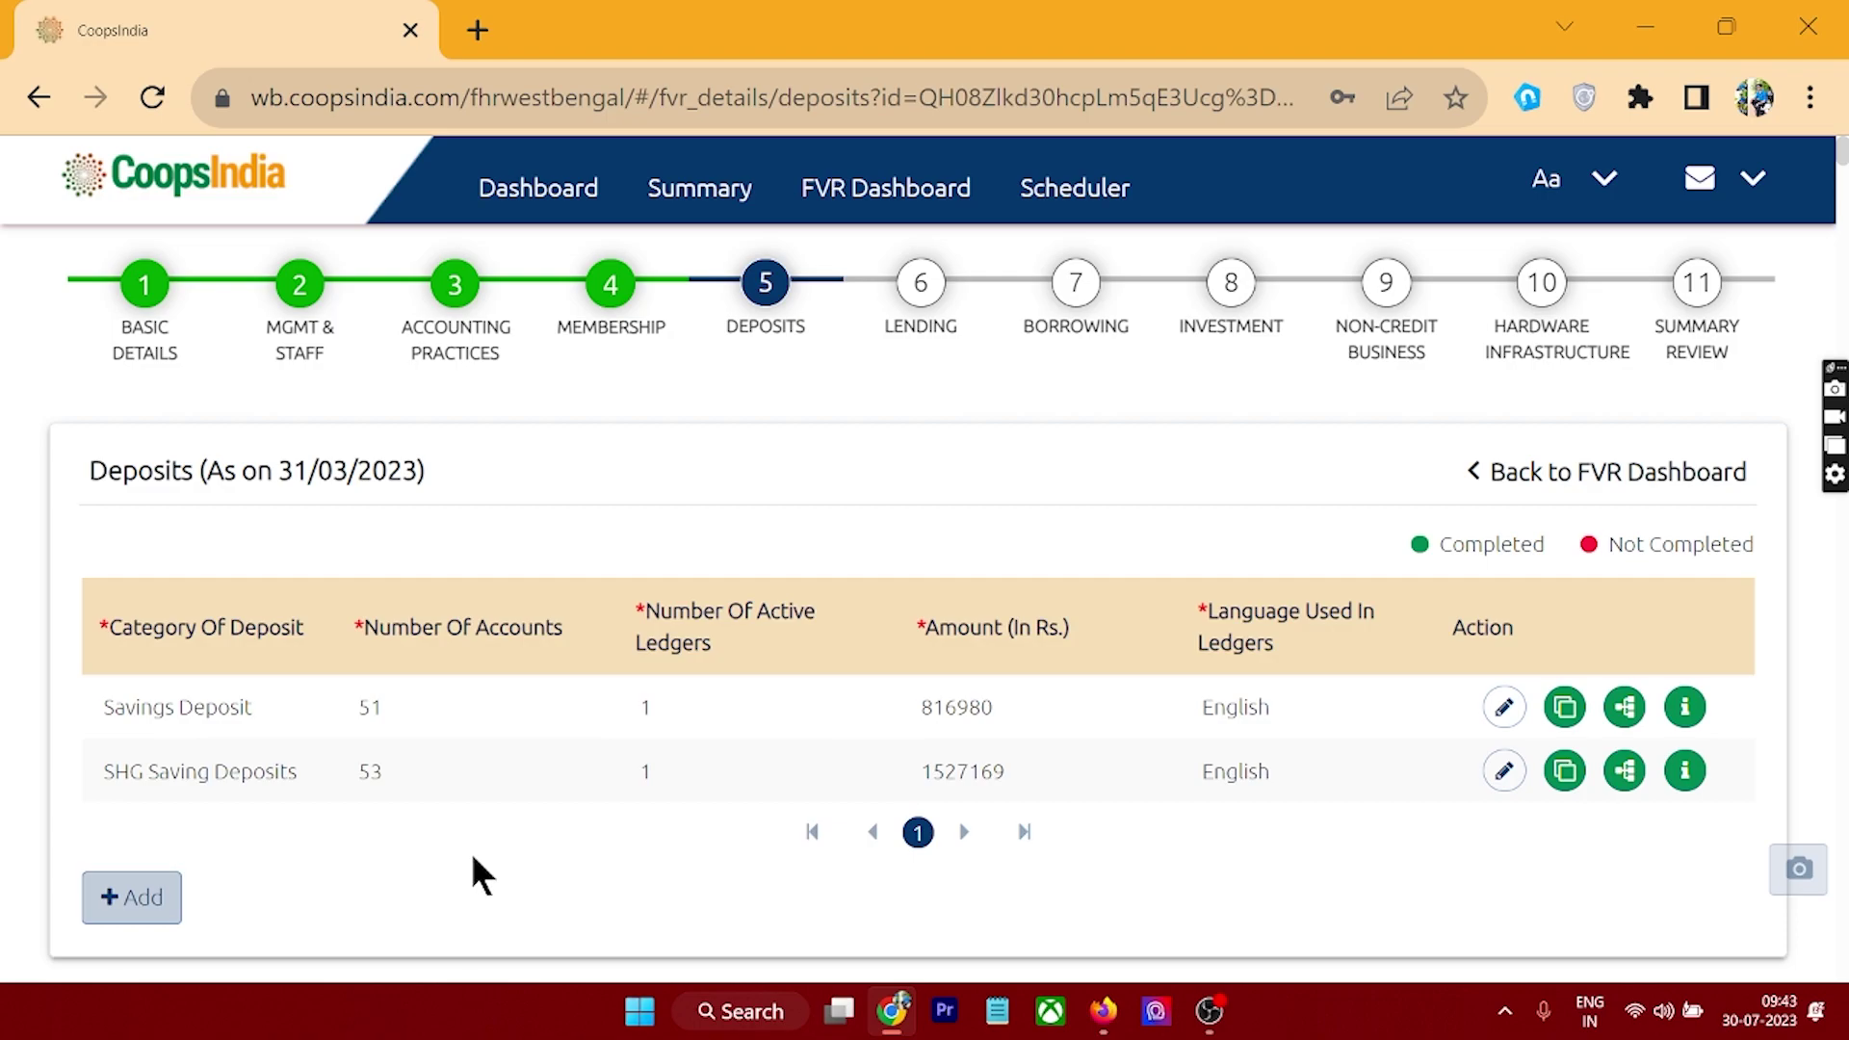
Open the Lending section, check its as-on date, and inspect the KCC / Crop Loan / SAO row's editable fields without saving
scroll(1536, 809, "down", 3)
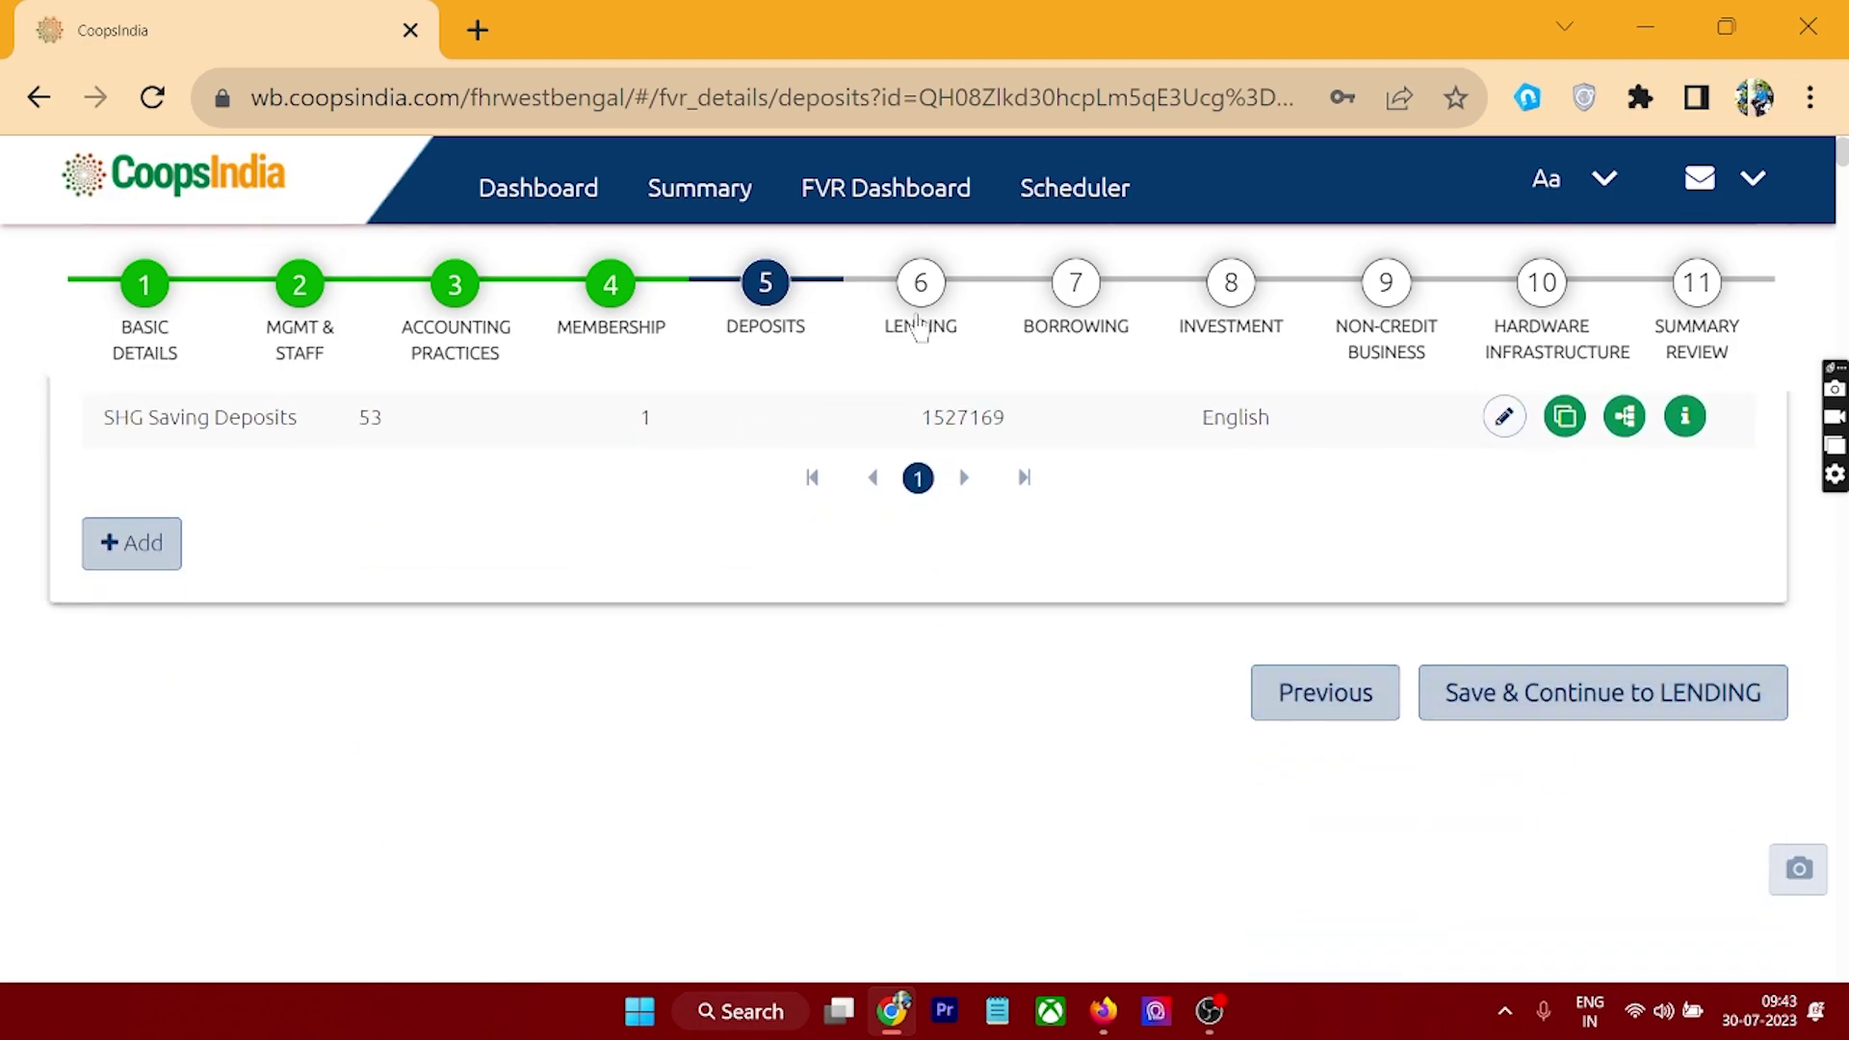
left_click(923, 285)
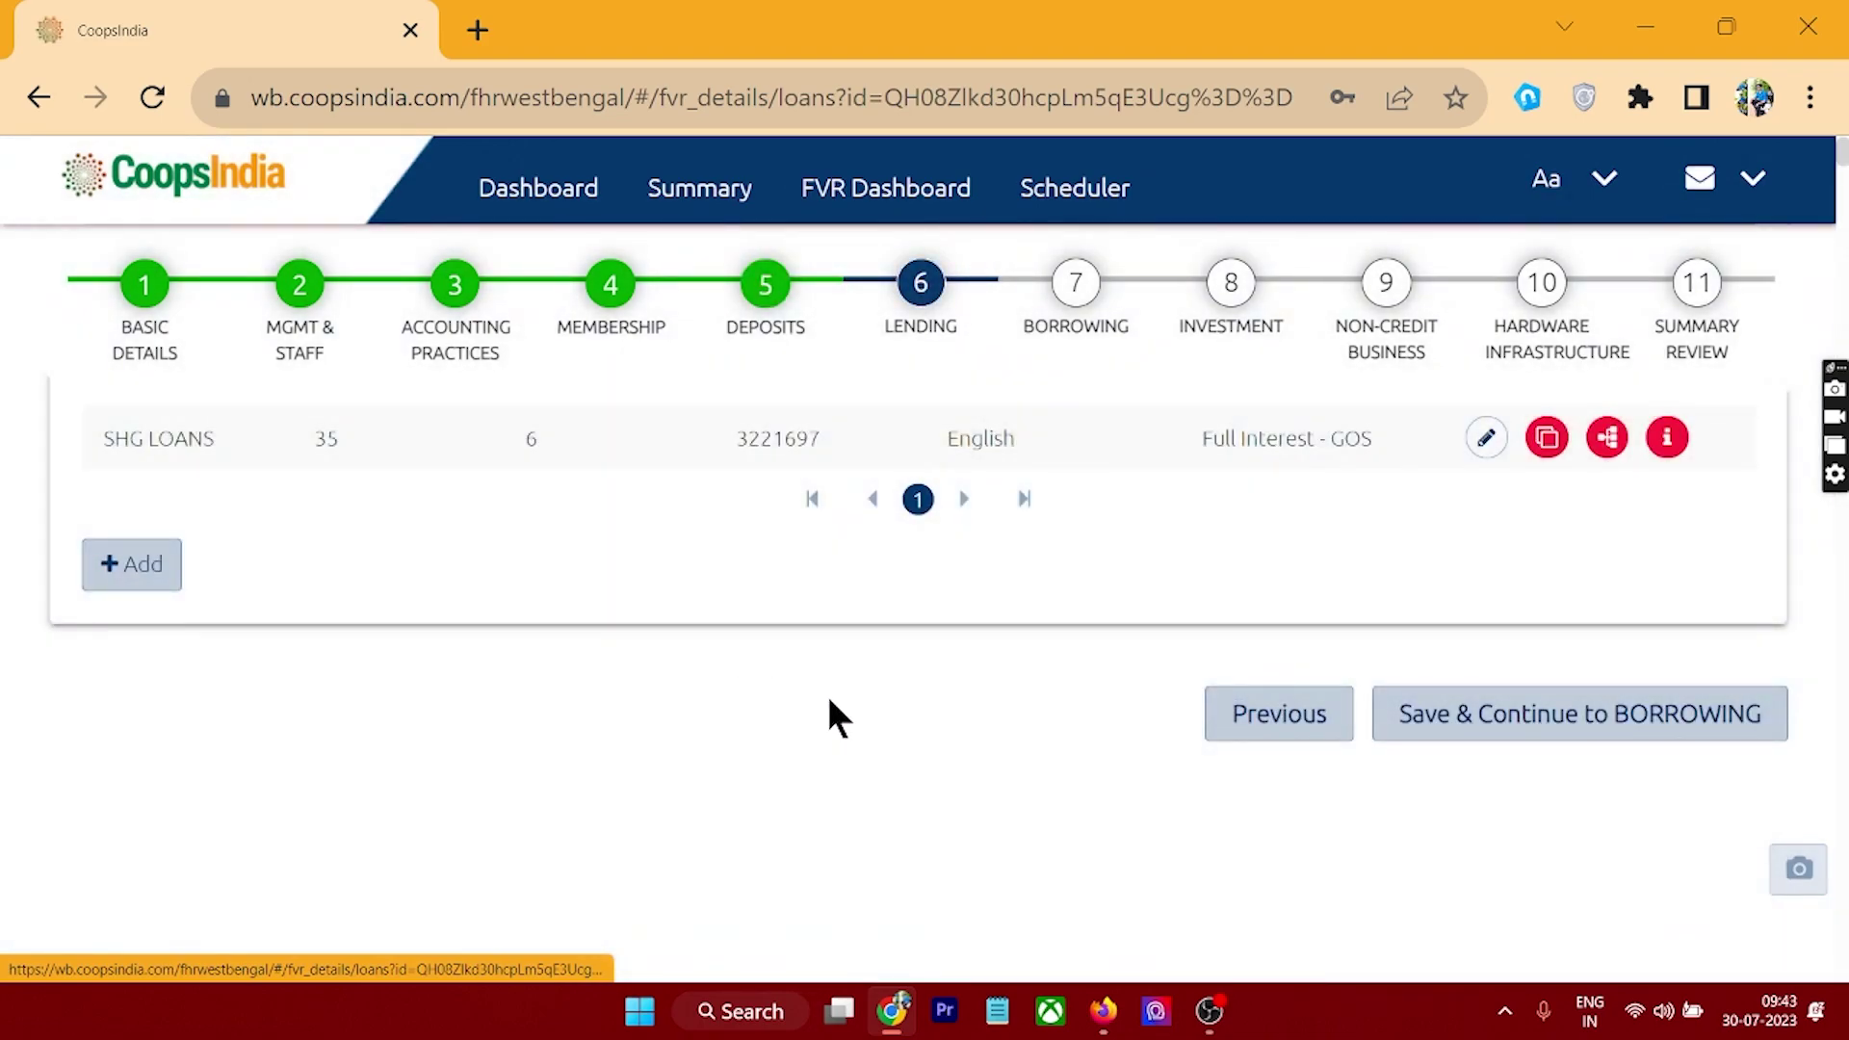
scroll(829, 702, "up", 4)
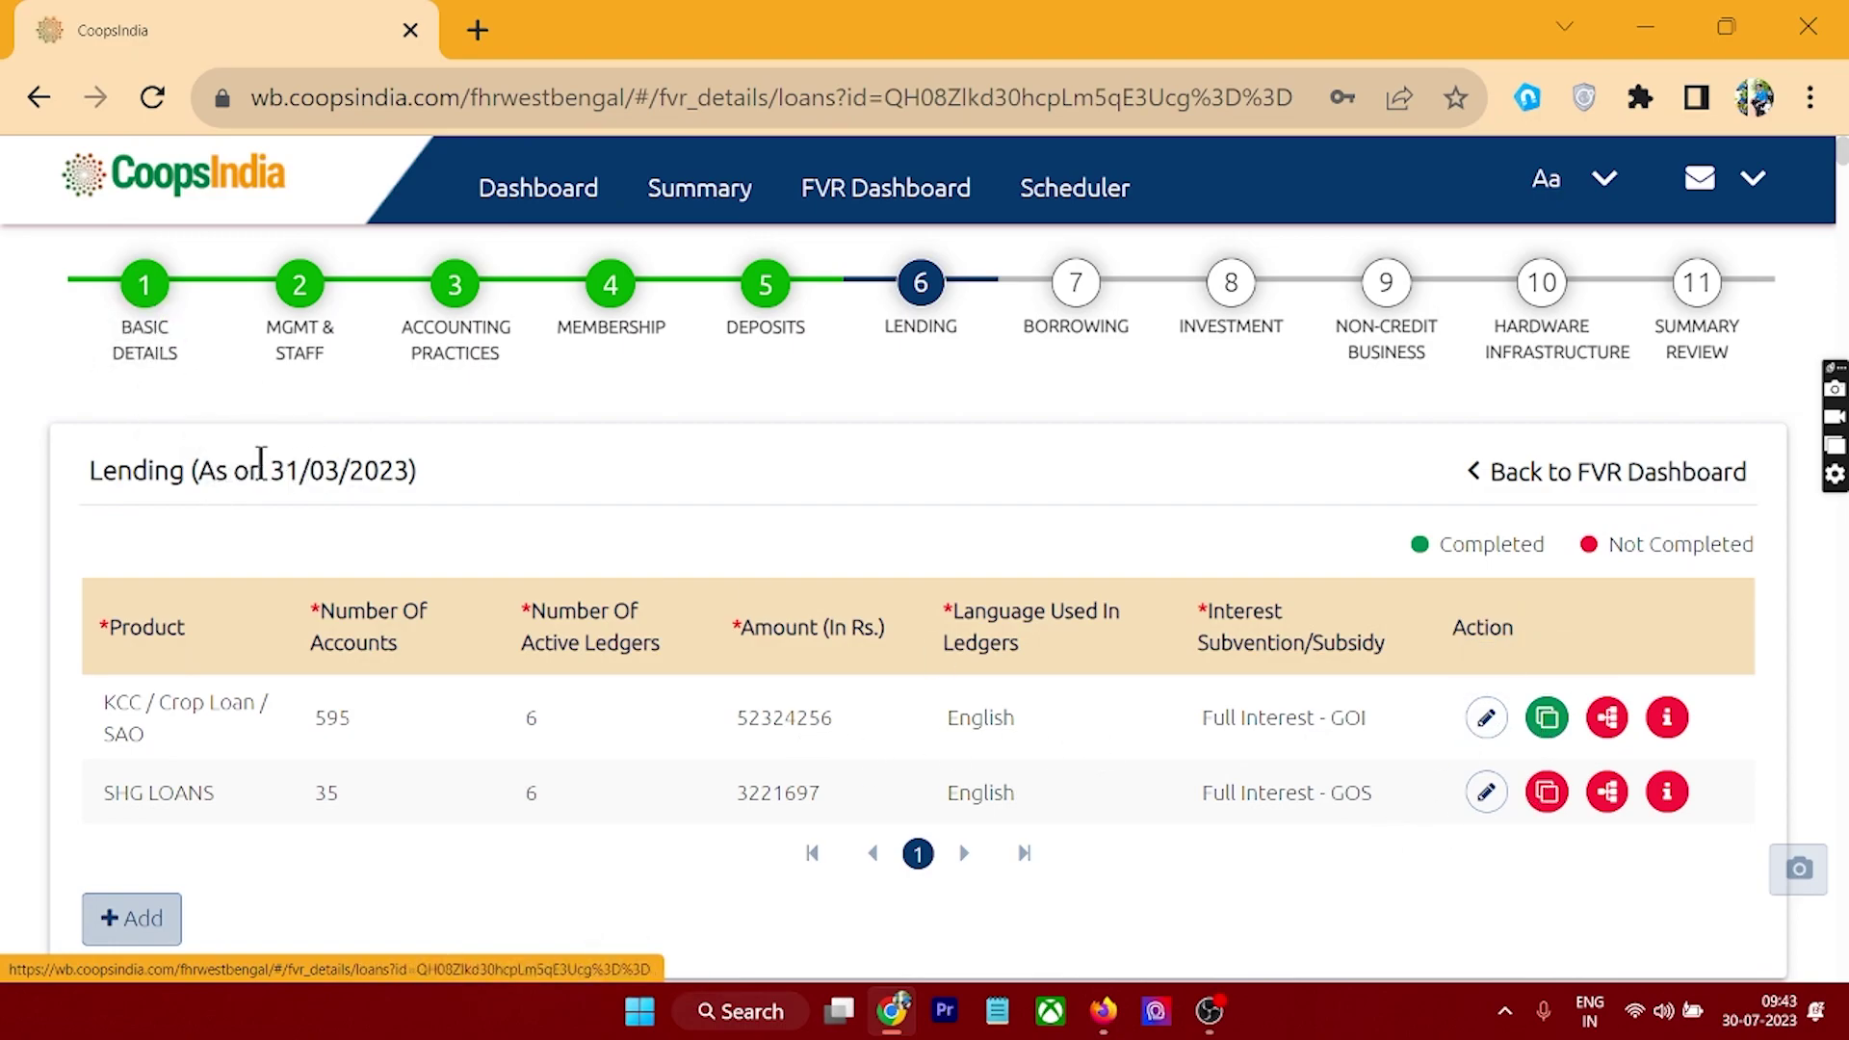
left_click_drag(273, 470, 425, 512)
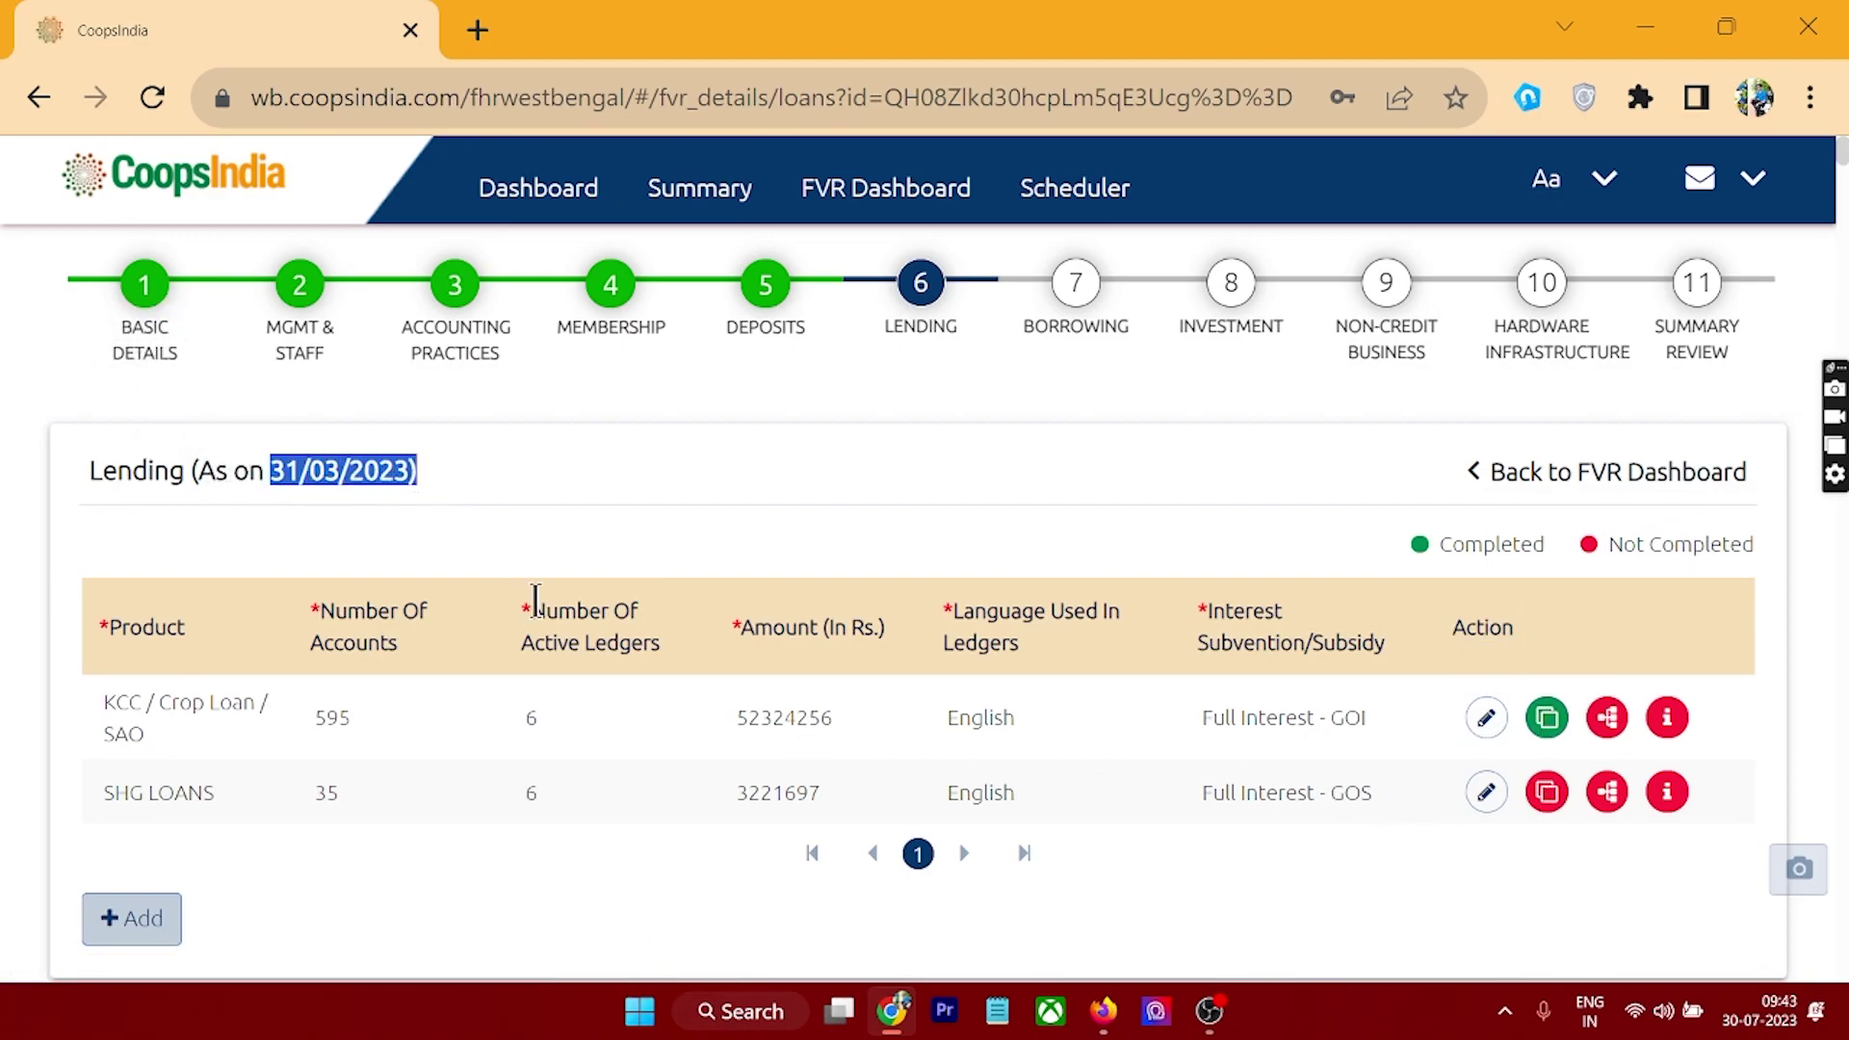
left_click(1486, 718)
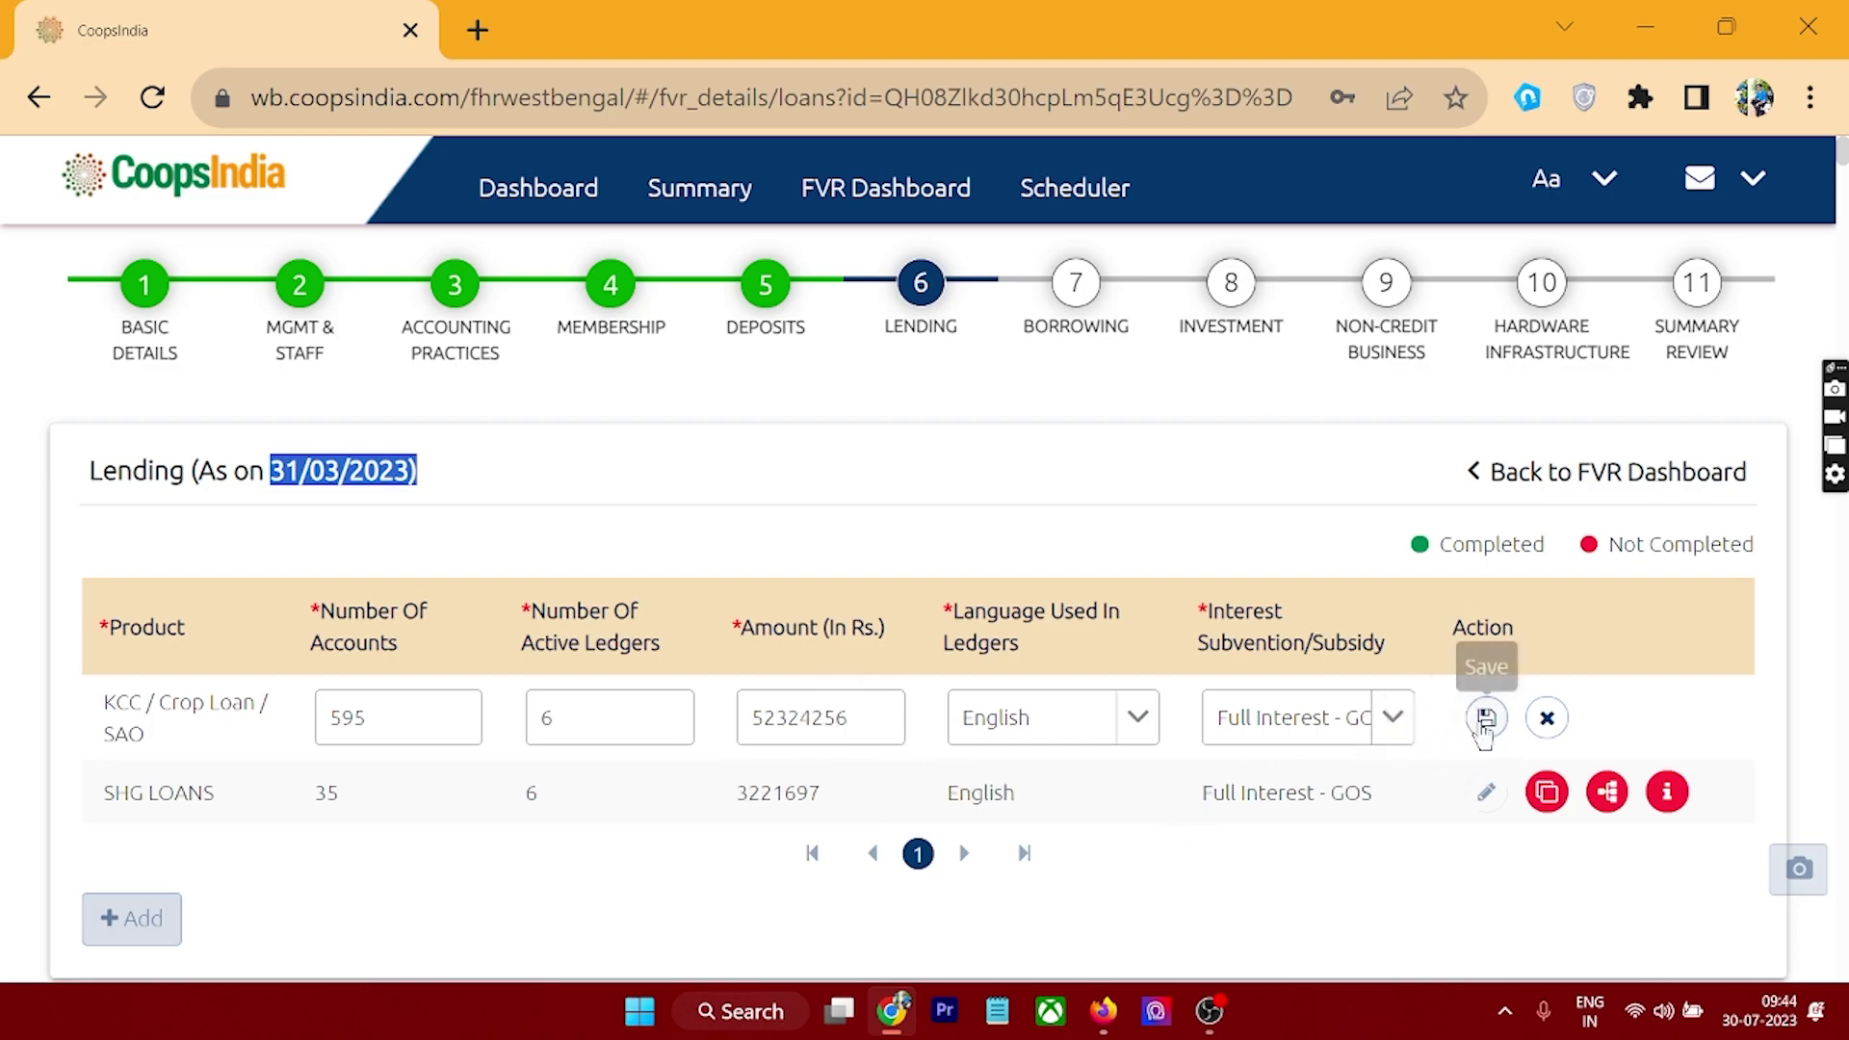
left_click(1547, 719)
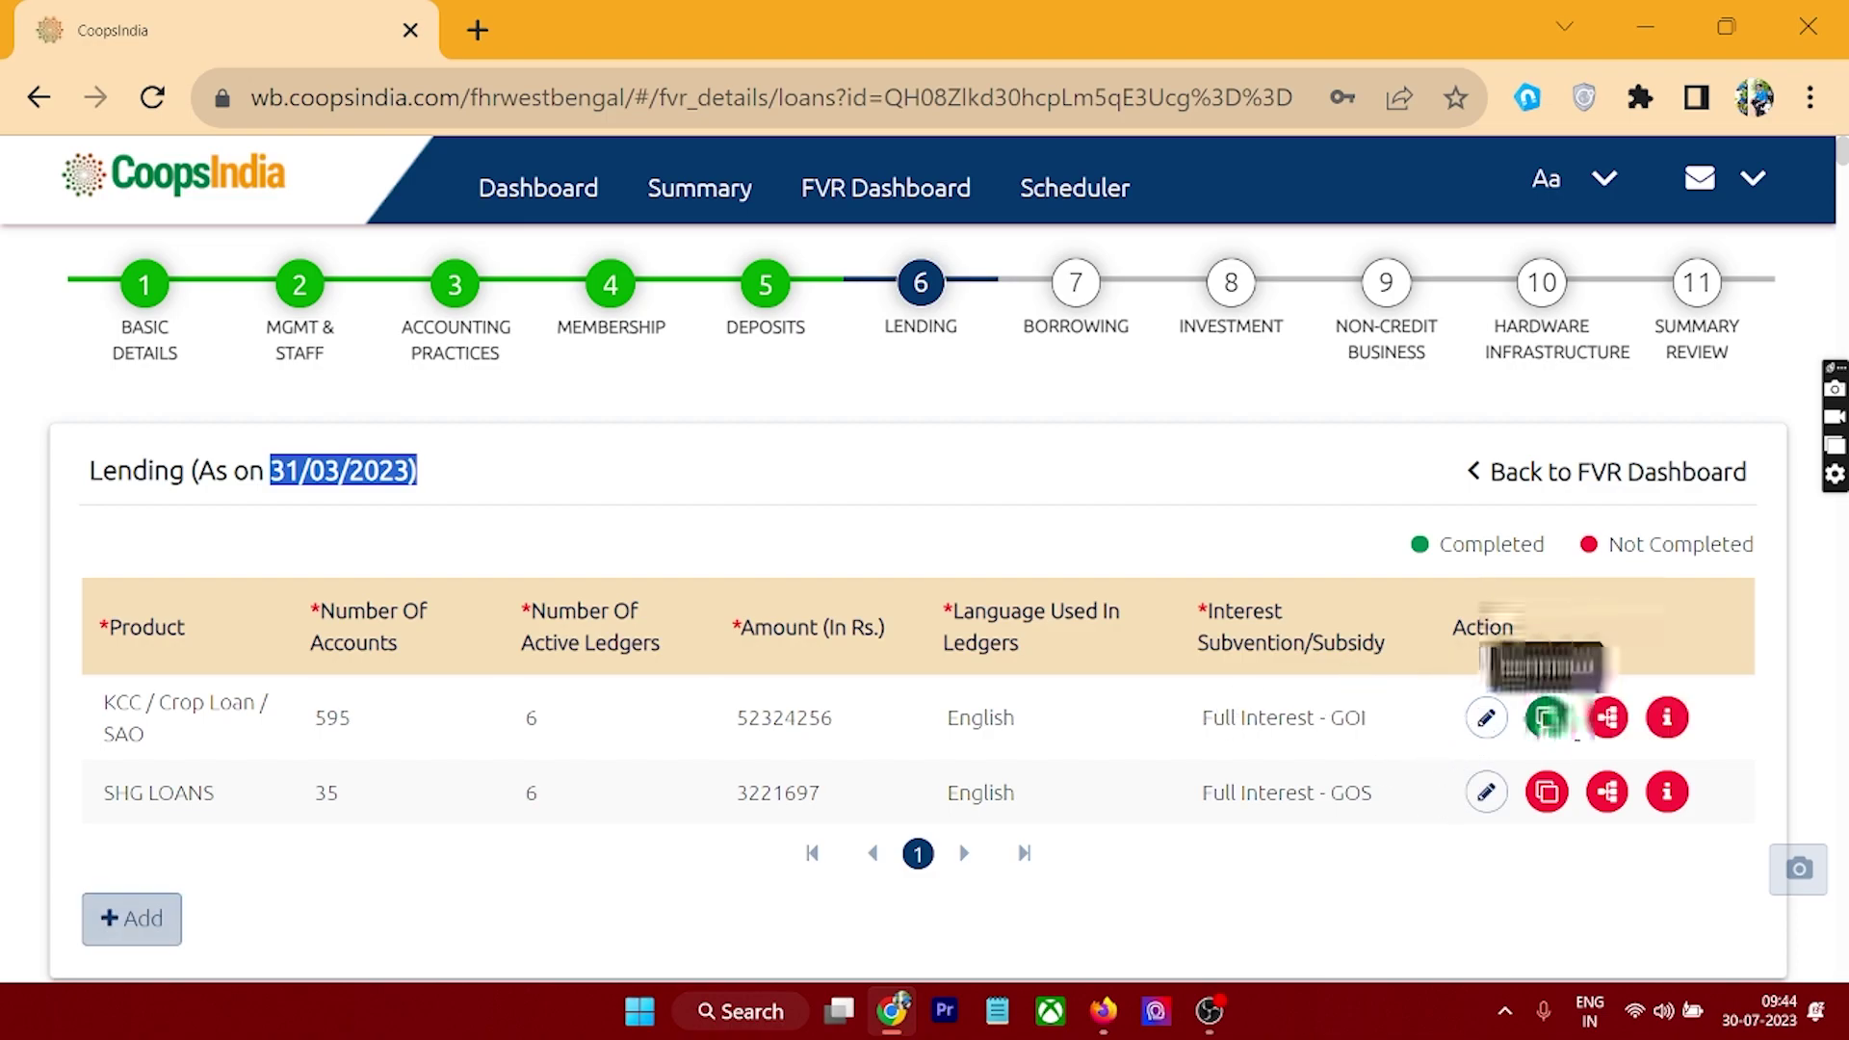
Open the product definition of KCC / Crop Loan / SAO and review its application-level and sanction-level parameters
left_click(1546, 719)
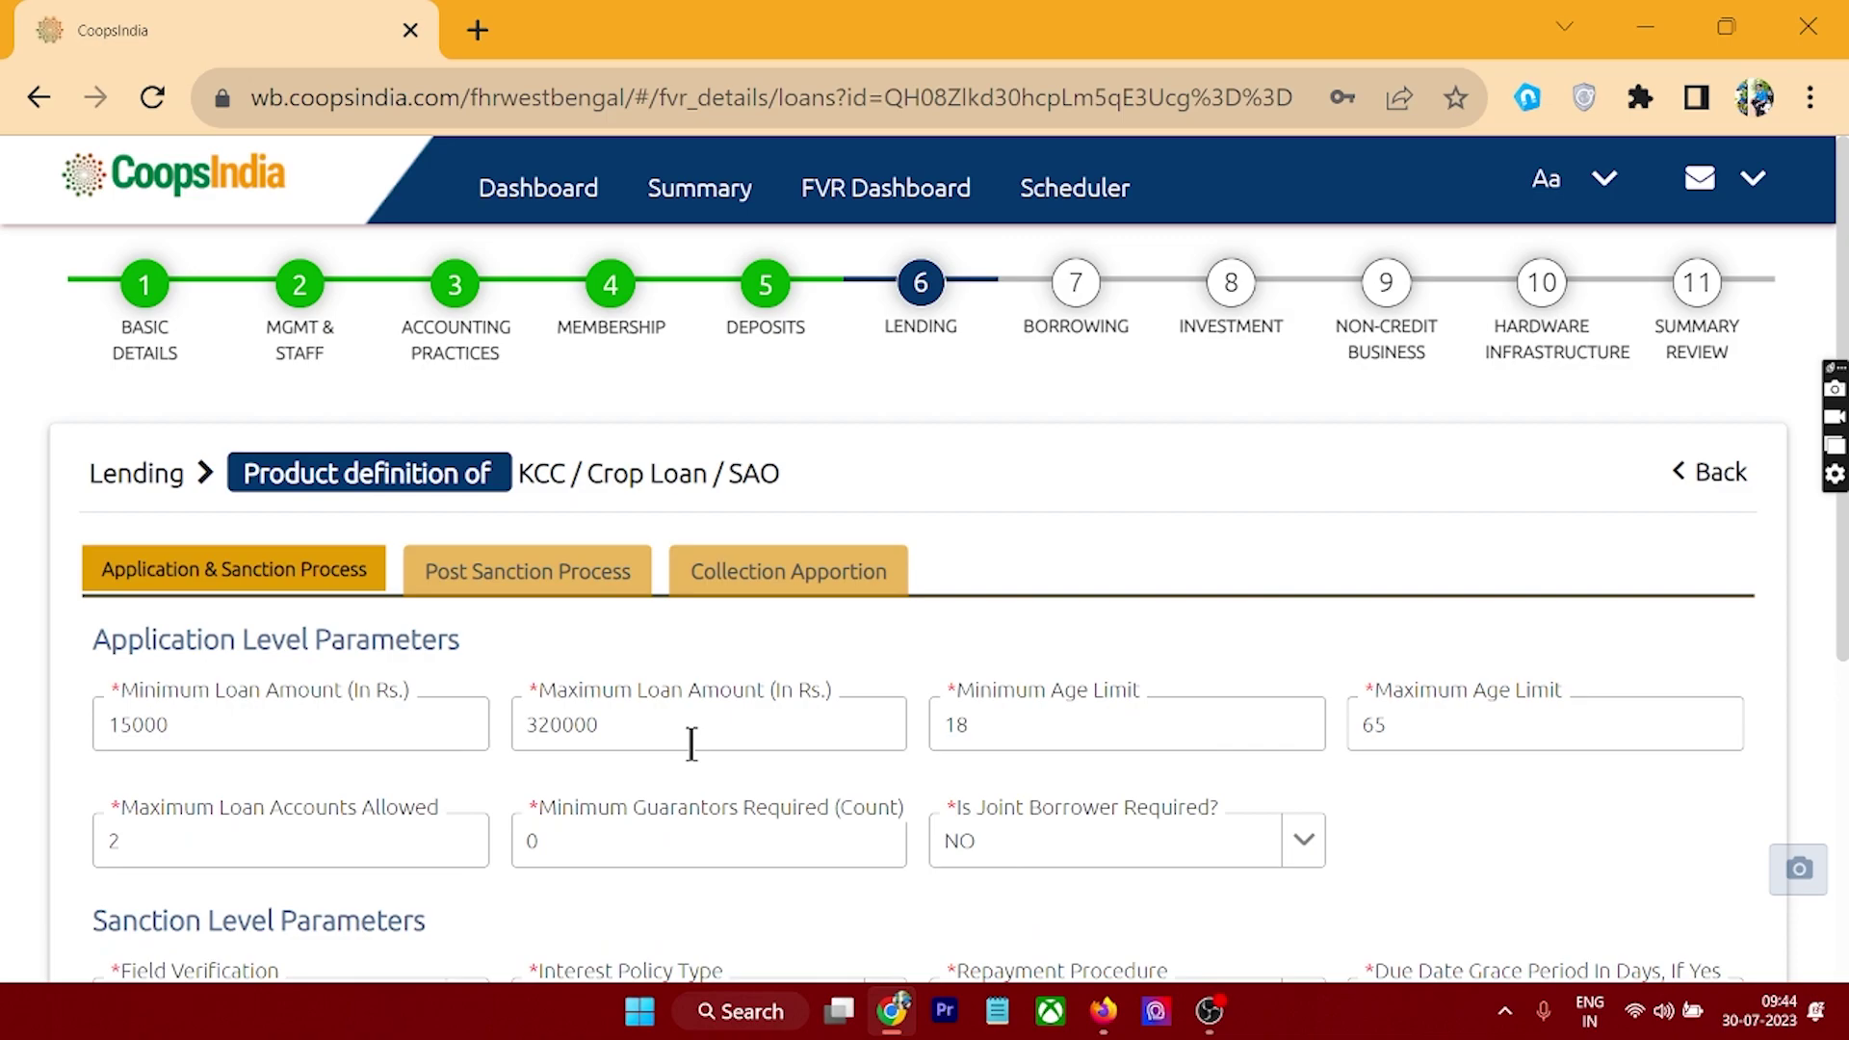
scroll(712, 756, "down", 2)
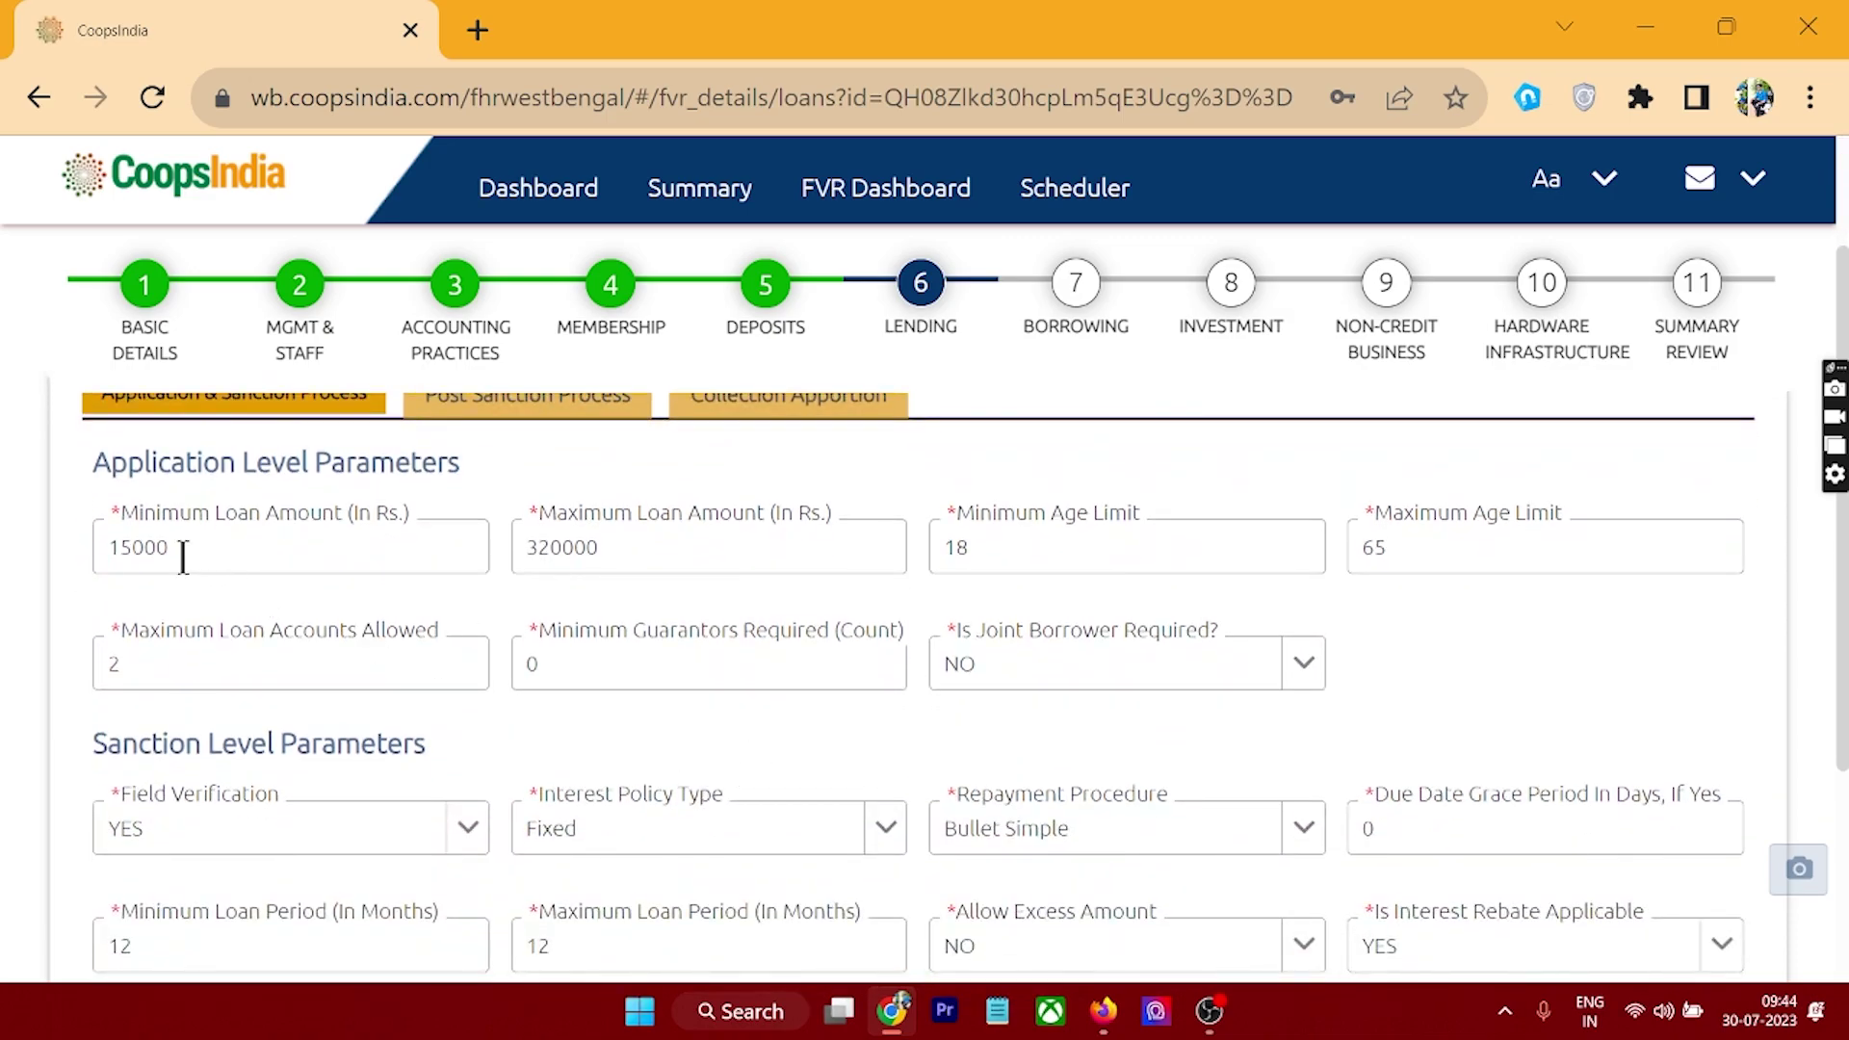
left_click_drag(181, 547, 110, 547)
left_click_drag(601, 549, 526, 555)
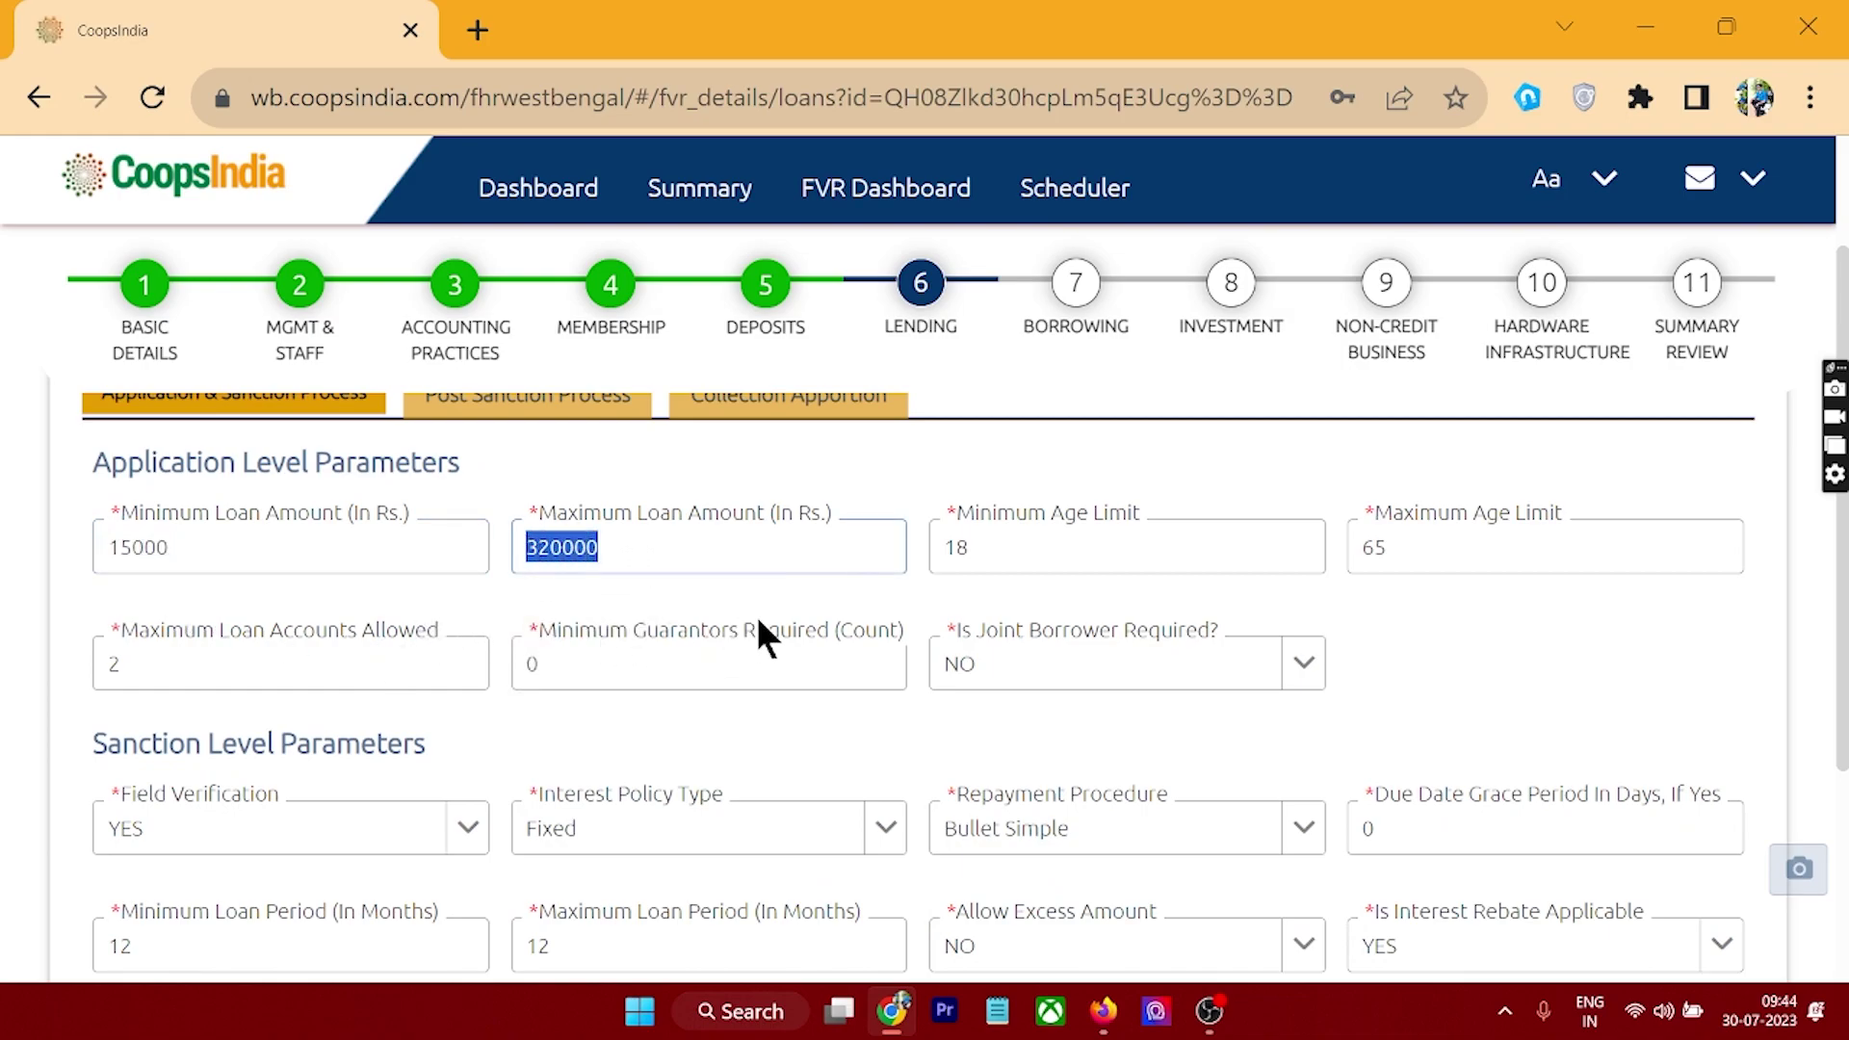
left_click_drag(1004, 563, 916, 545)
left_click_drag(1418, 545, 1353, 564)
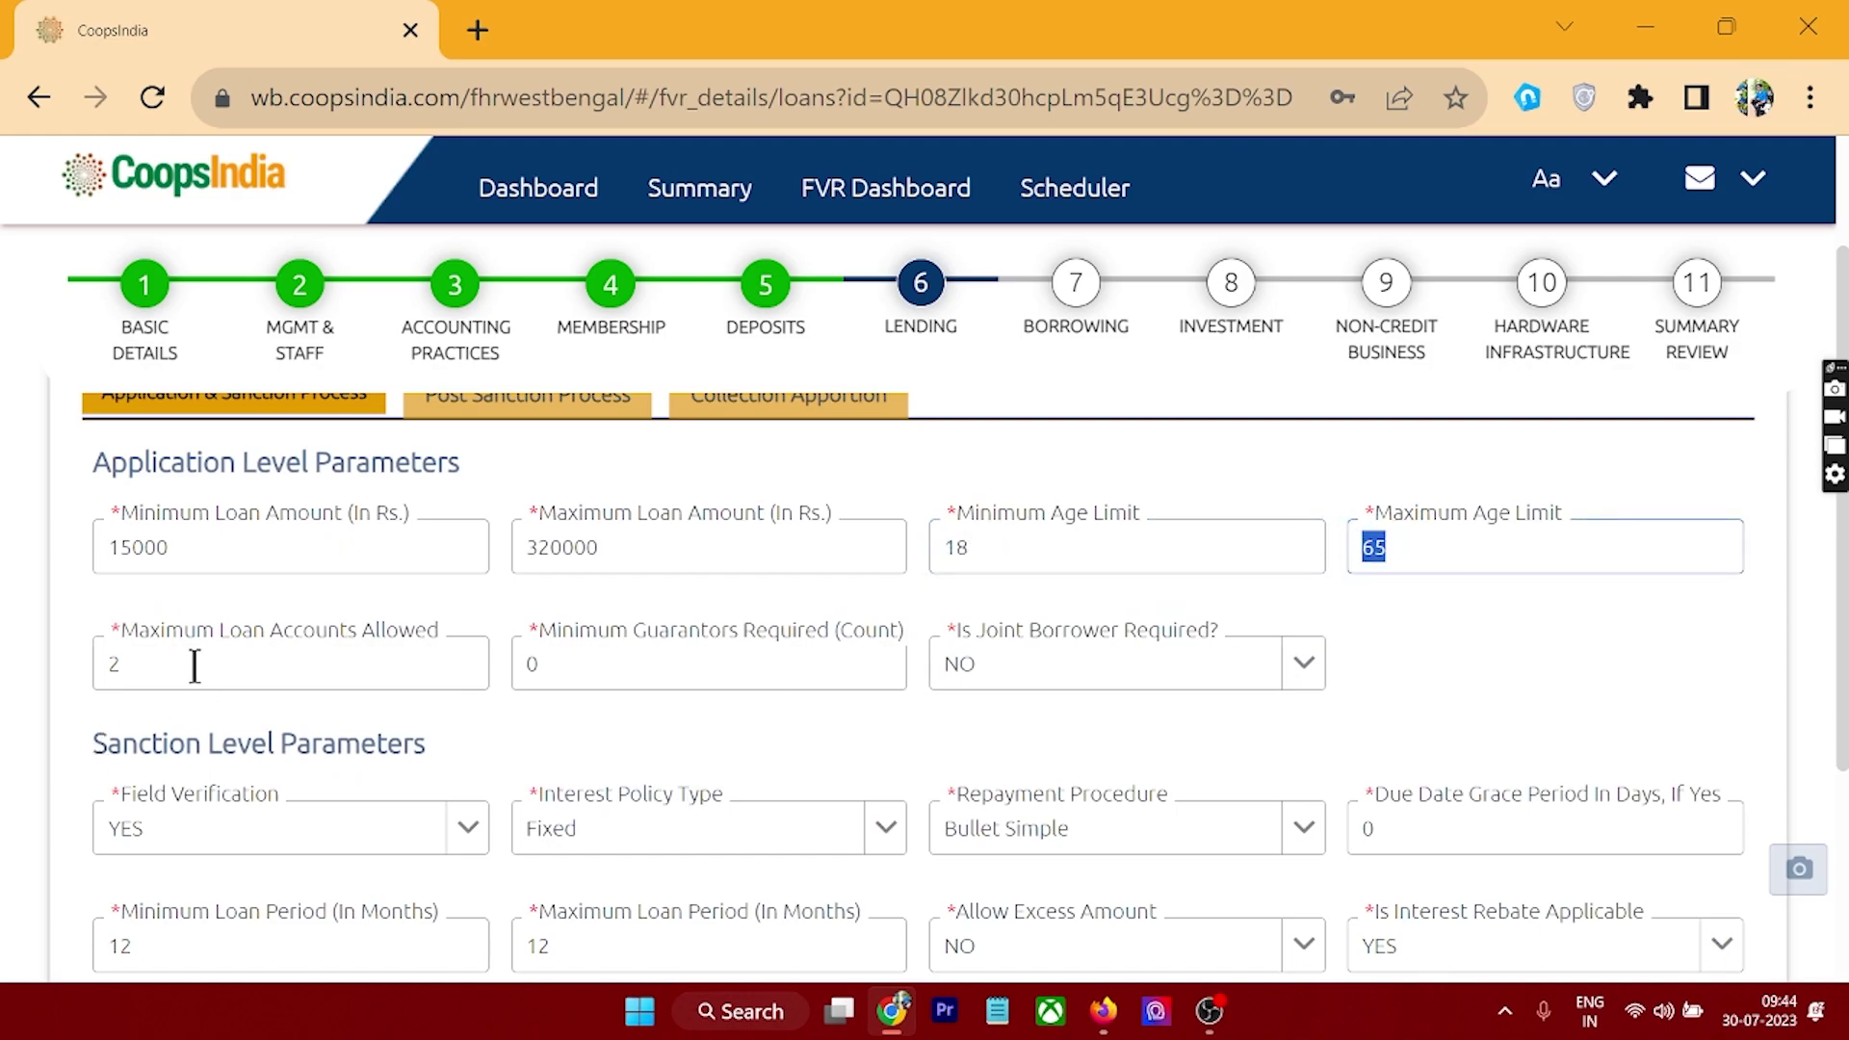
left_click_drag(176, 671, 78, 674)
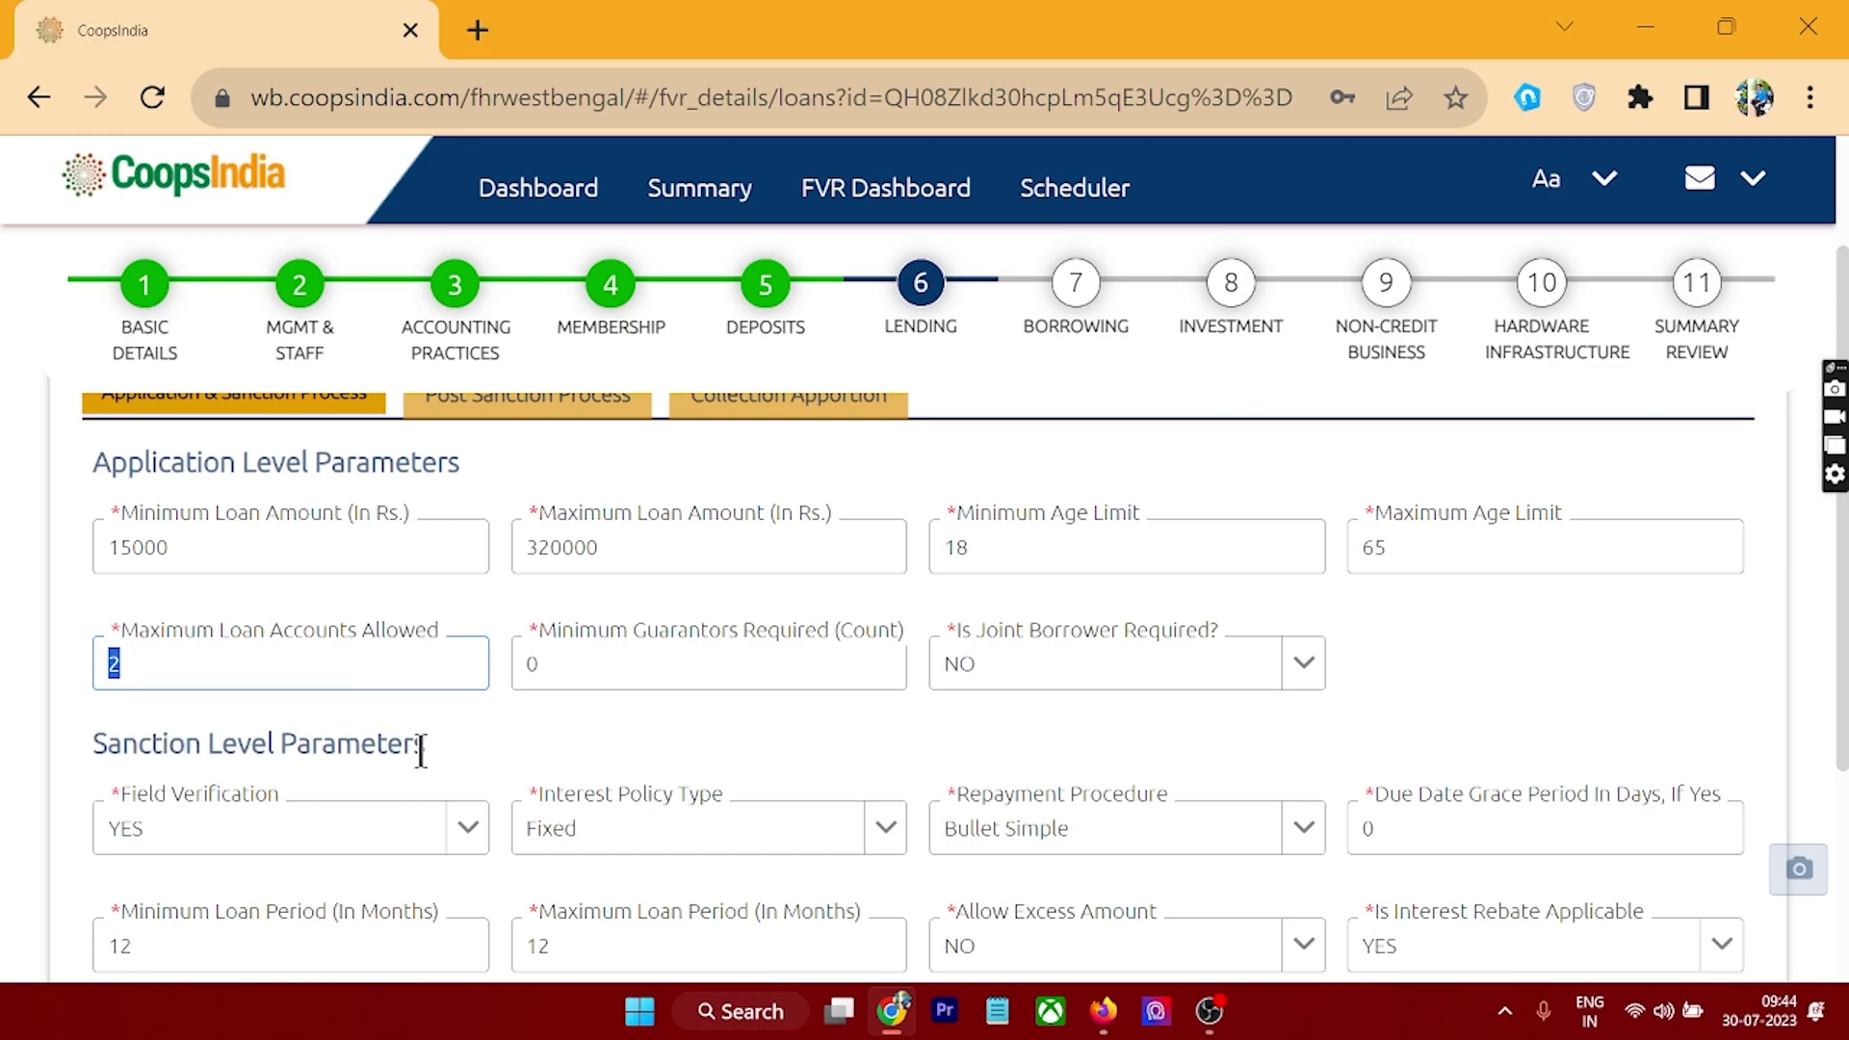
scroll(1066, 744, "down", 2)
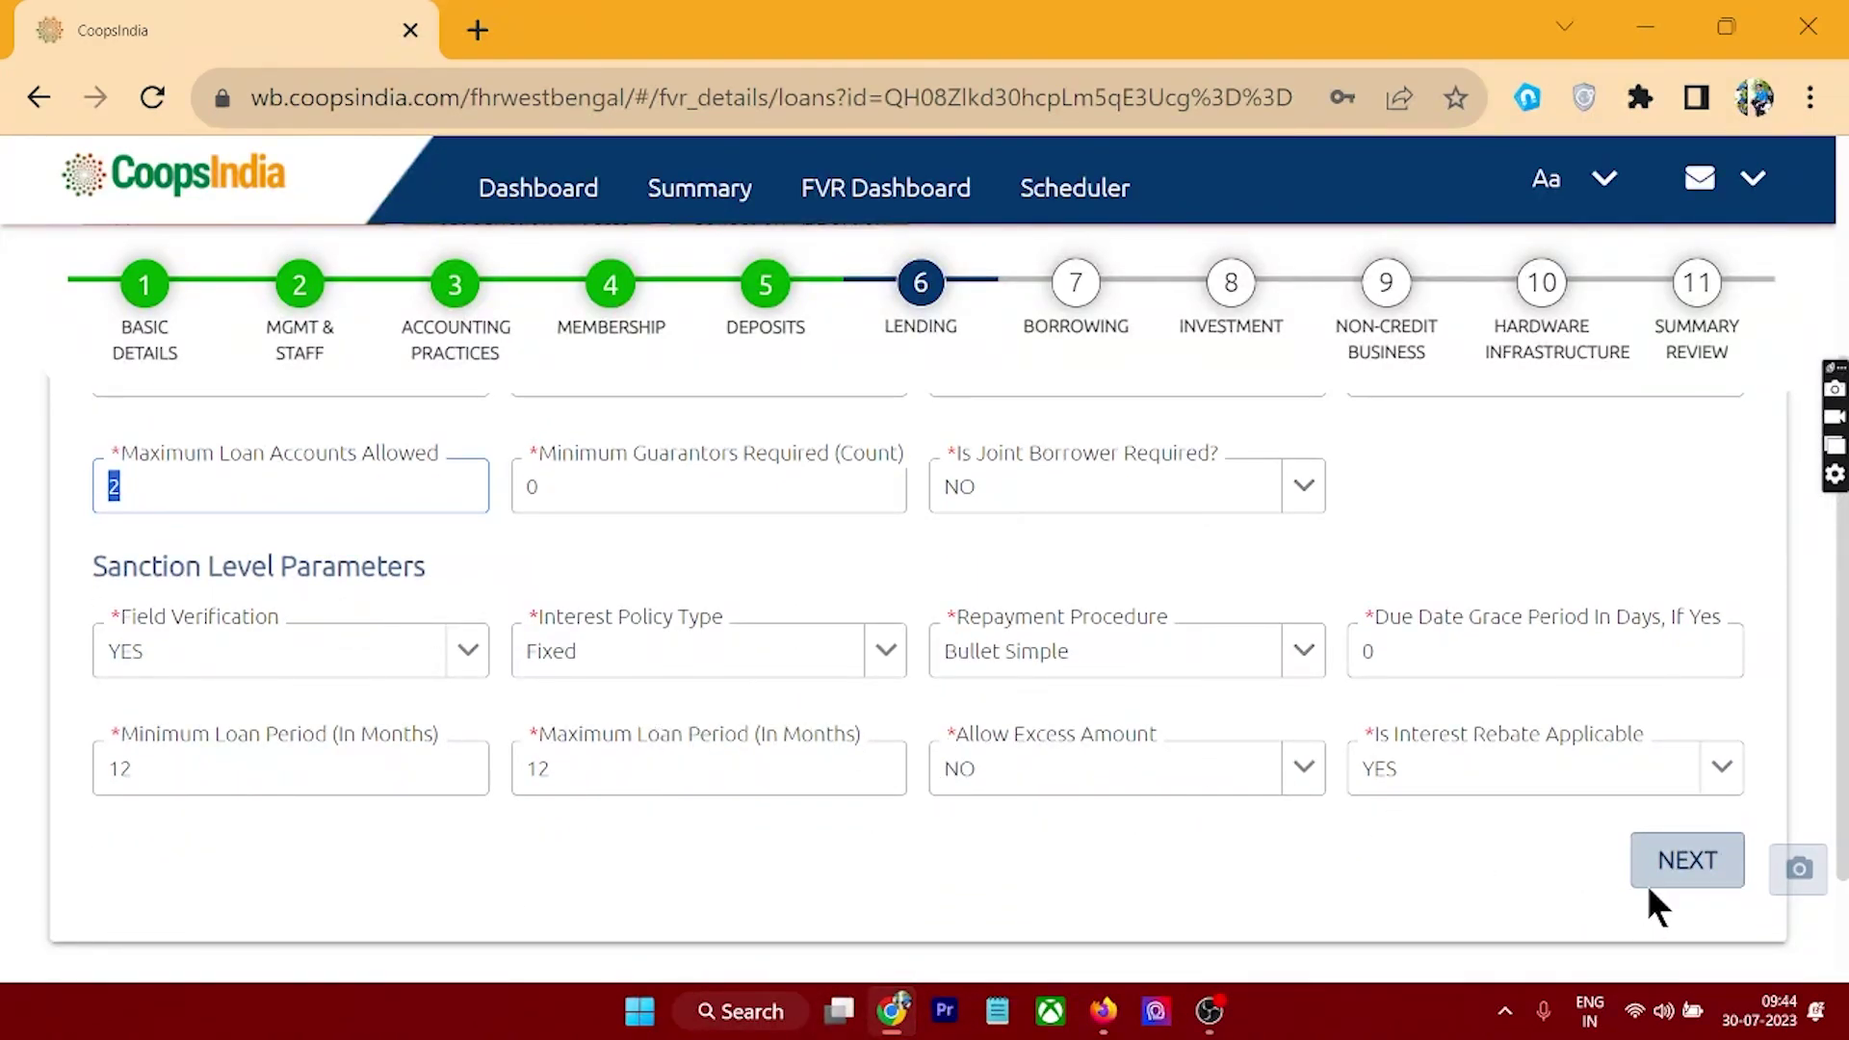
scroll(1654, 905, "down", 2)
scroll(1672, 875, "up", 6)
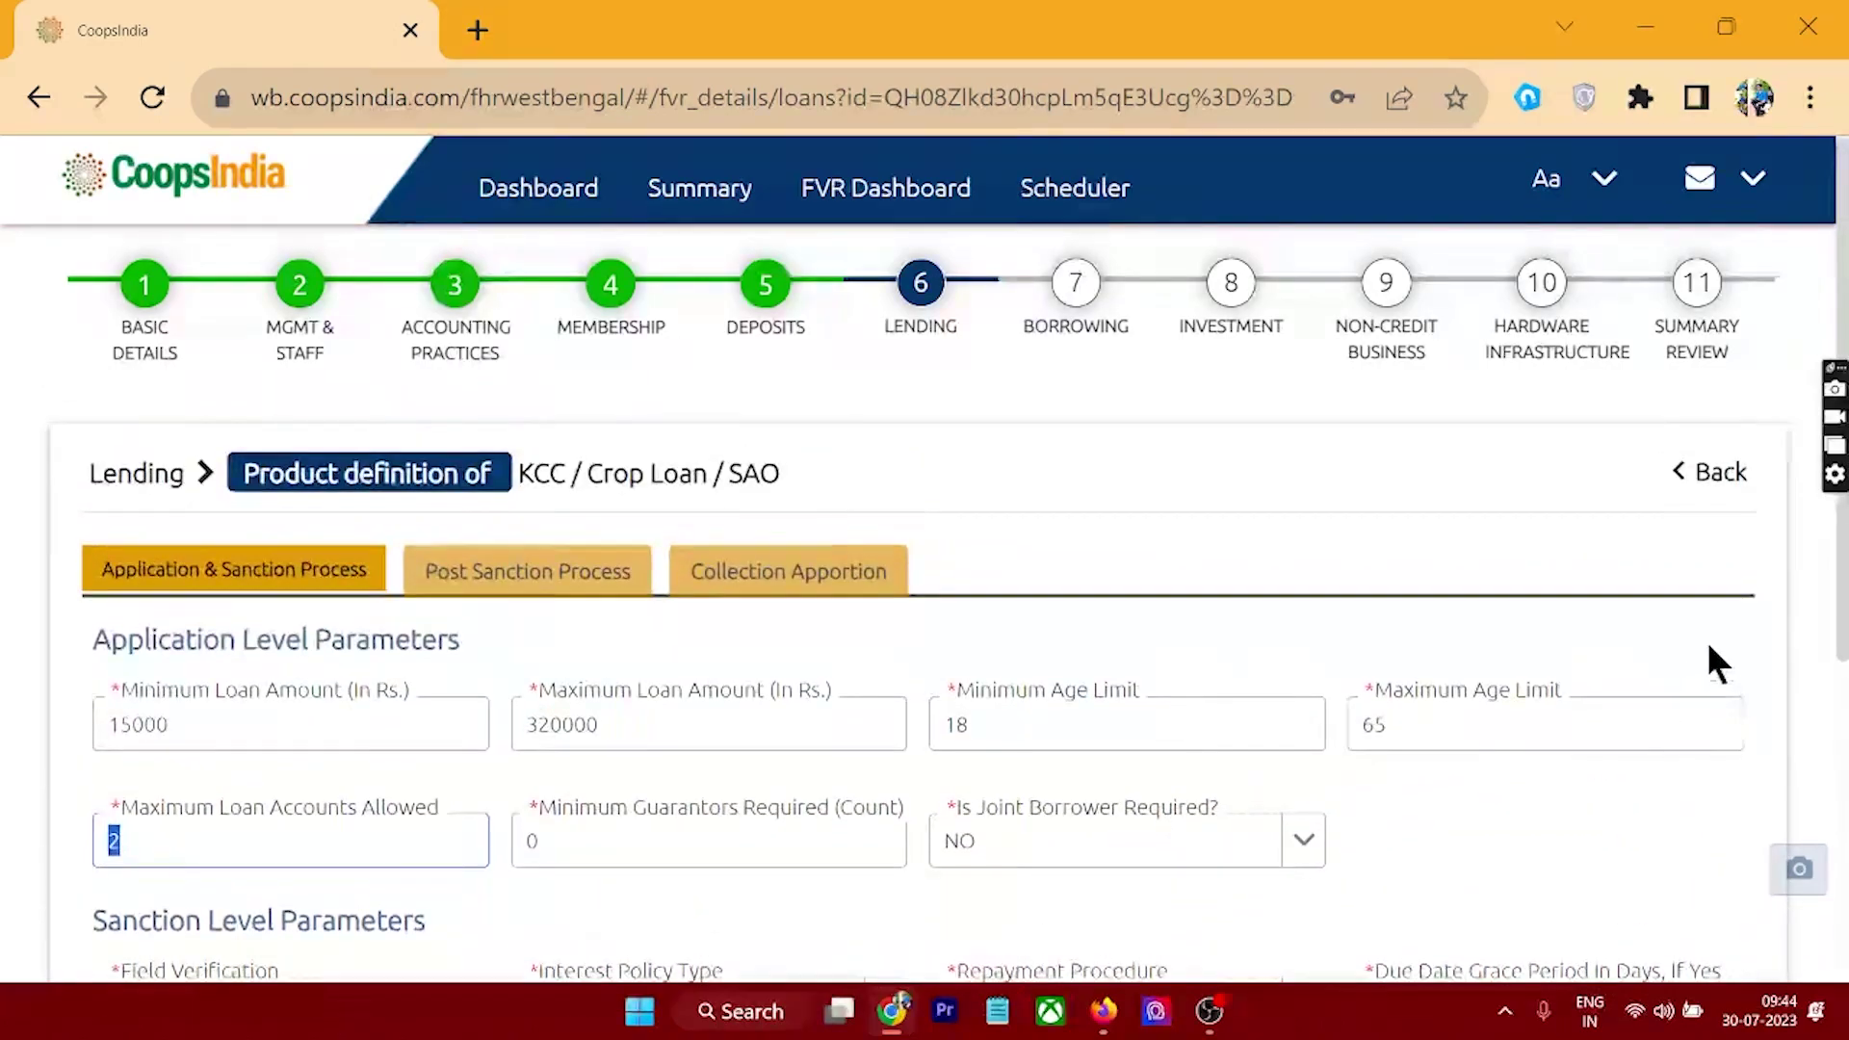
Review the Post Sanction Process parameters for disbursement, demand and repayment of the KCC / Crop Loan / SAO product
left_click(535, 583)
scroll(709, 761, "down", 4)
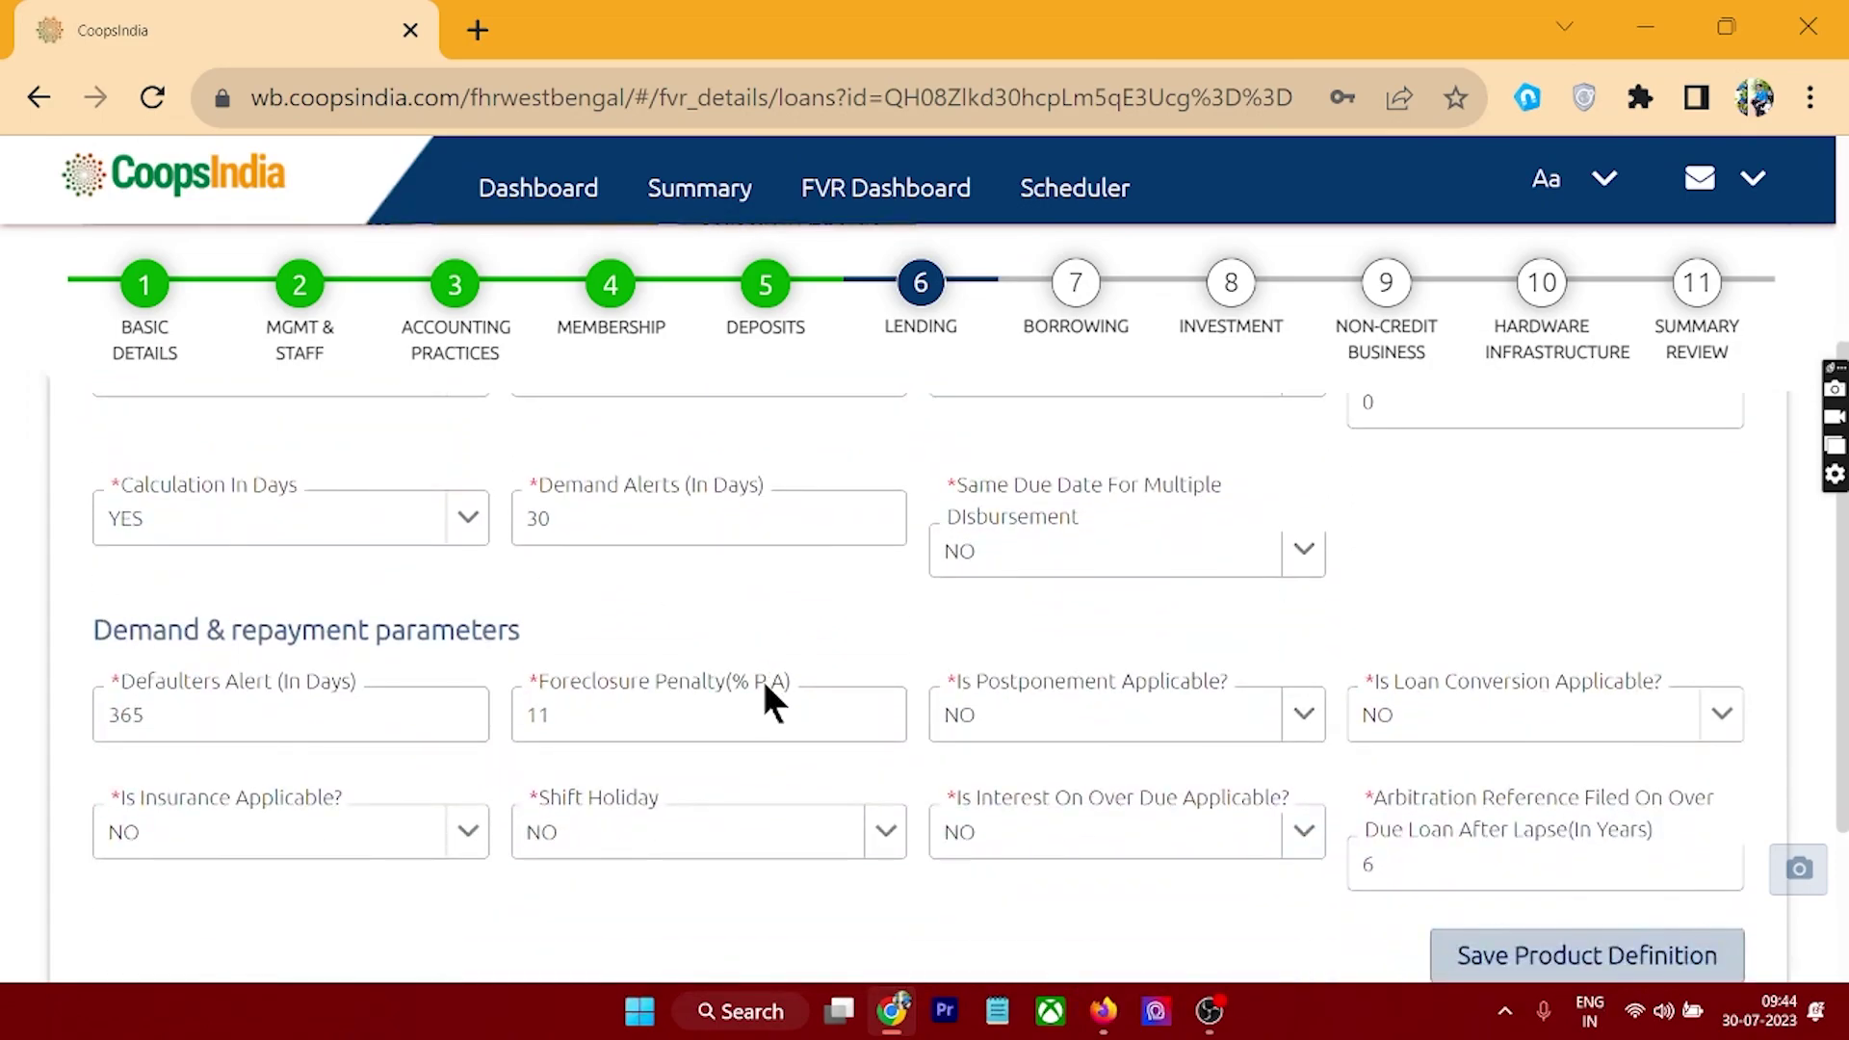
scroll(771, 702, "up", 4)
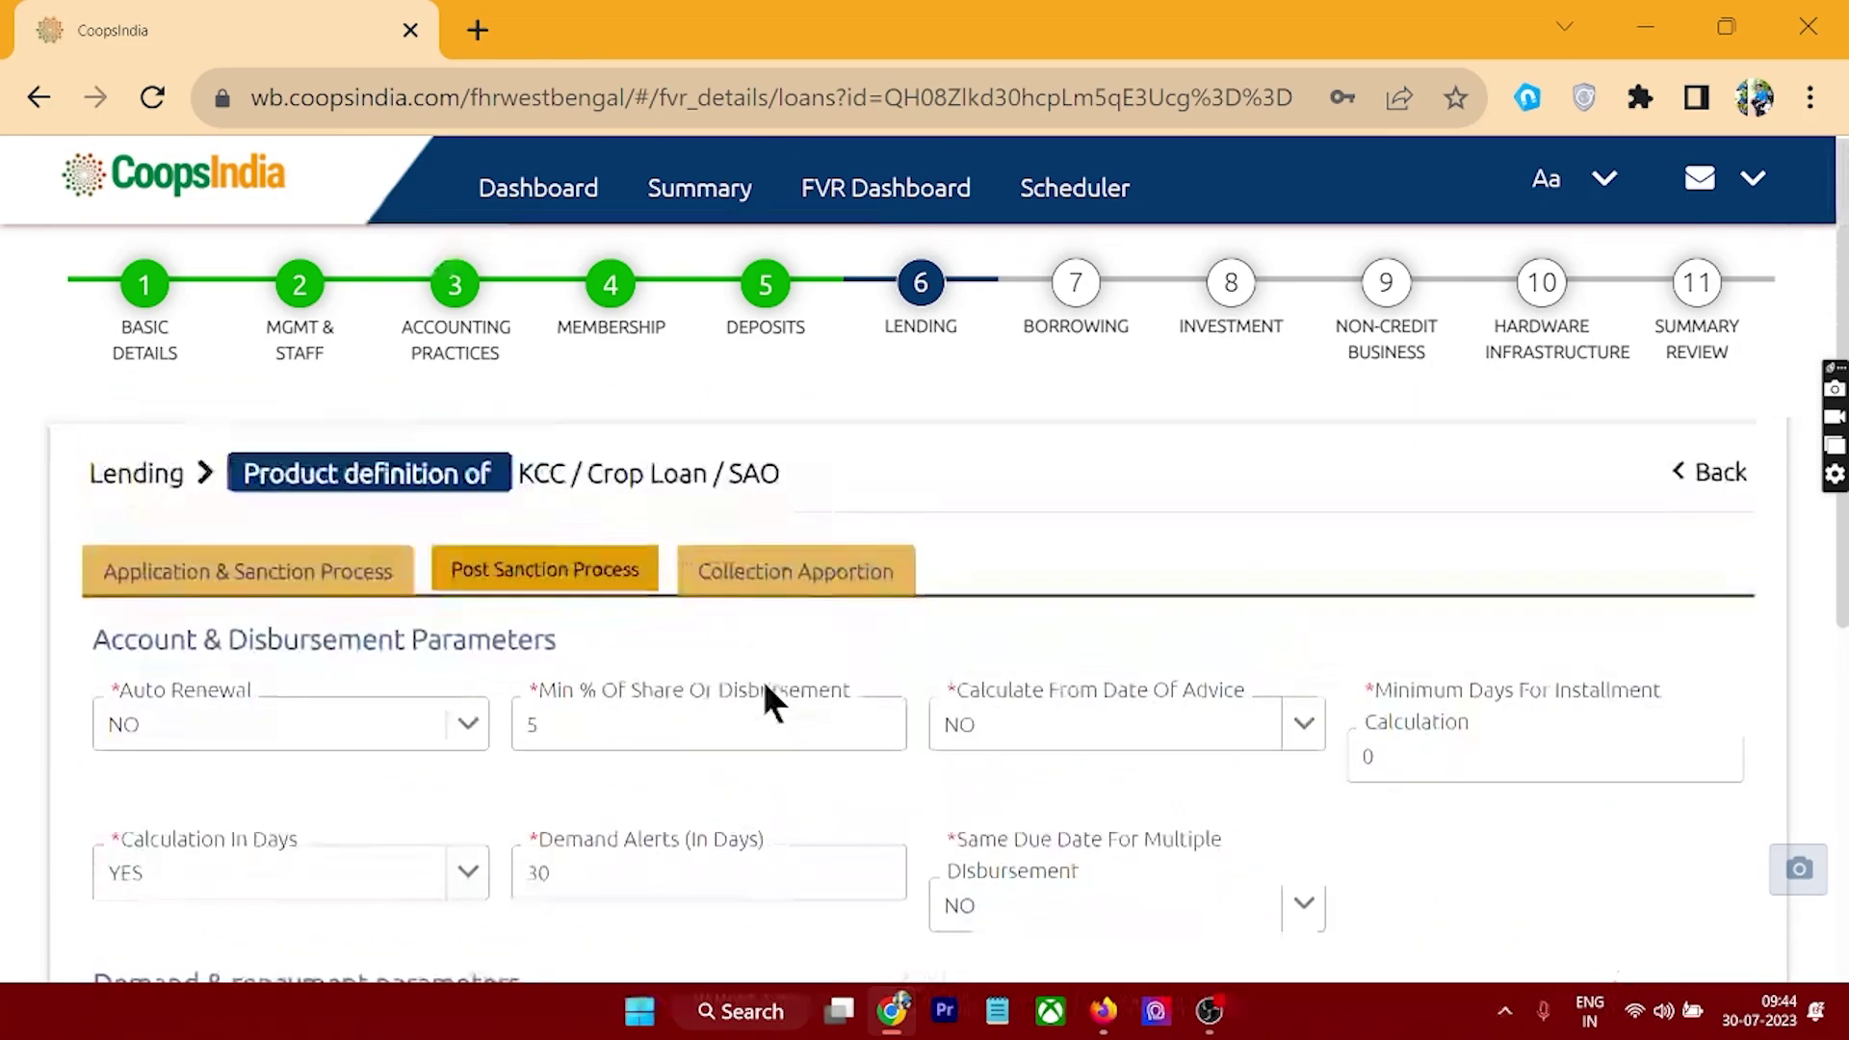
Review the Collection Apportion list, its sequence numbers and the note on required apportions, and return to the lending list
left_click(780, 602)
scroll(757, 765, "down", 2)
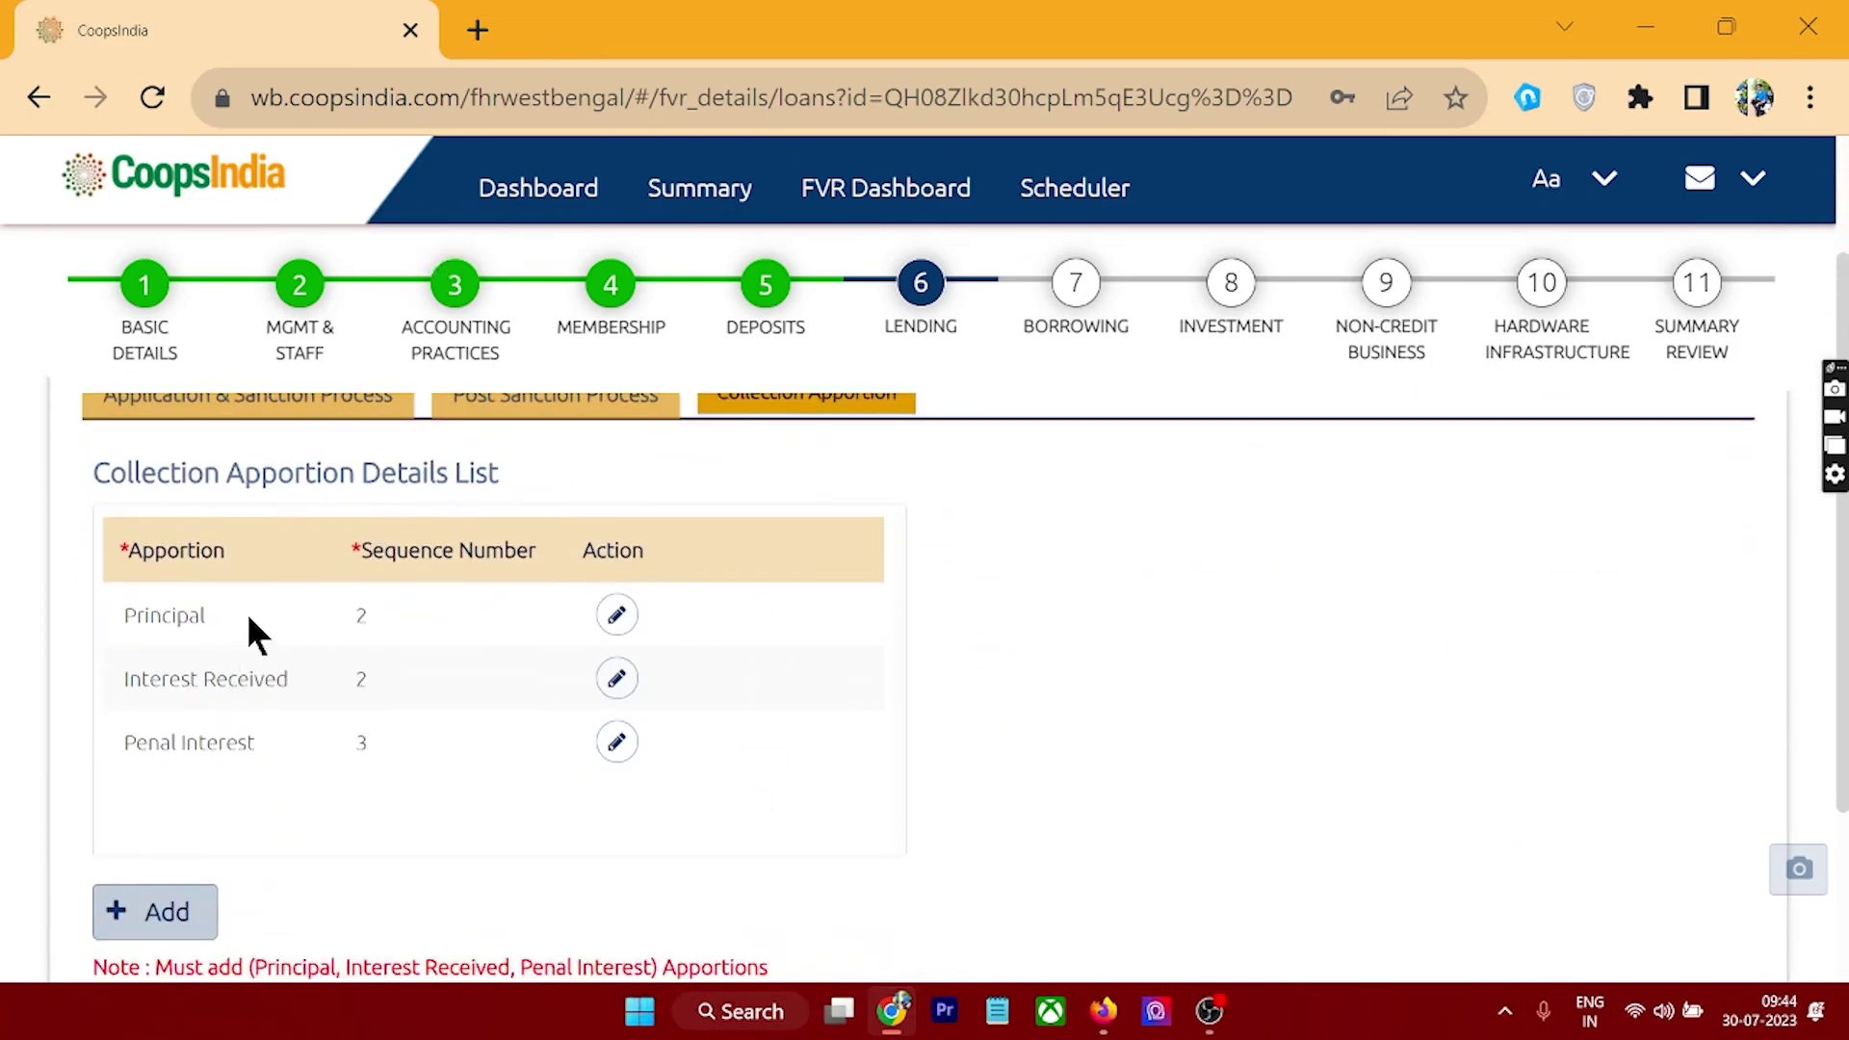
scroll(376, 881, "down", 2)
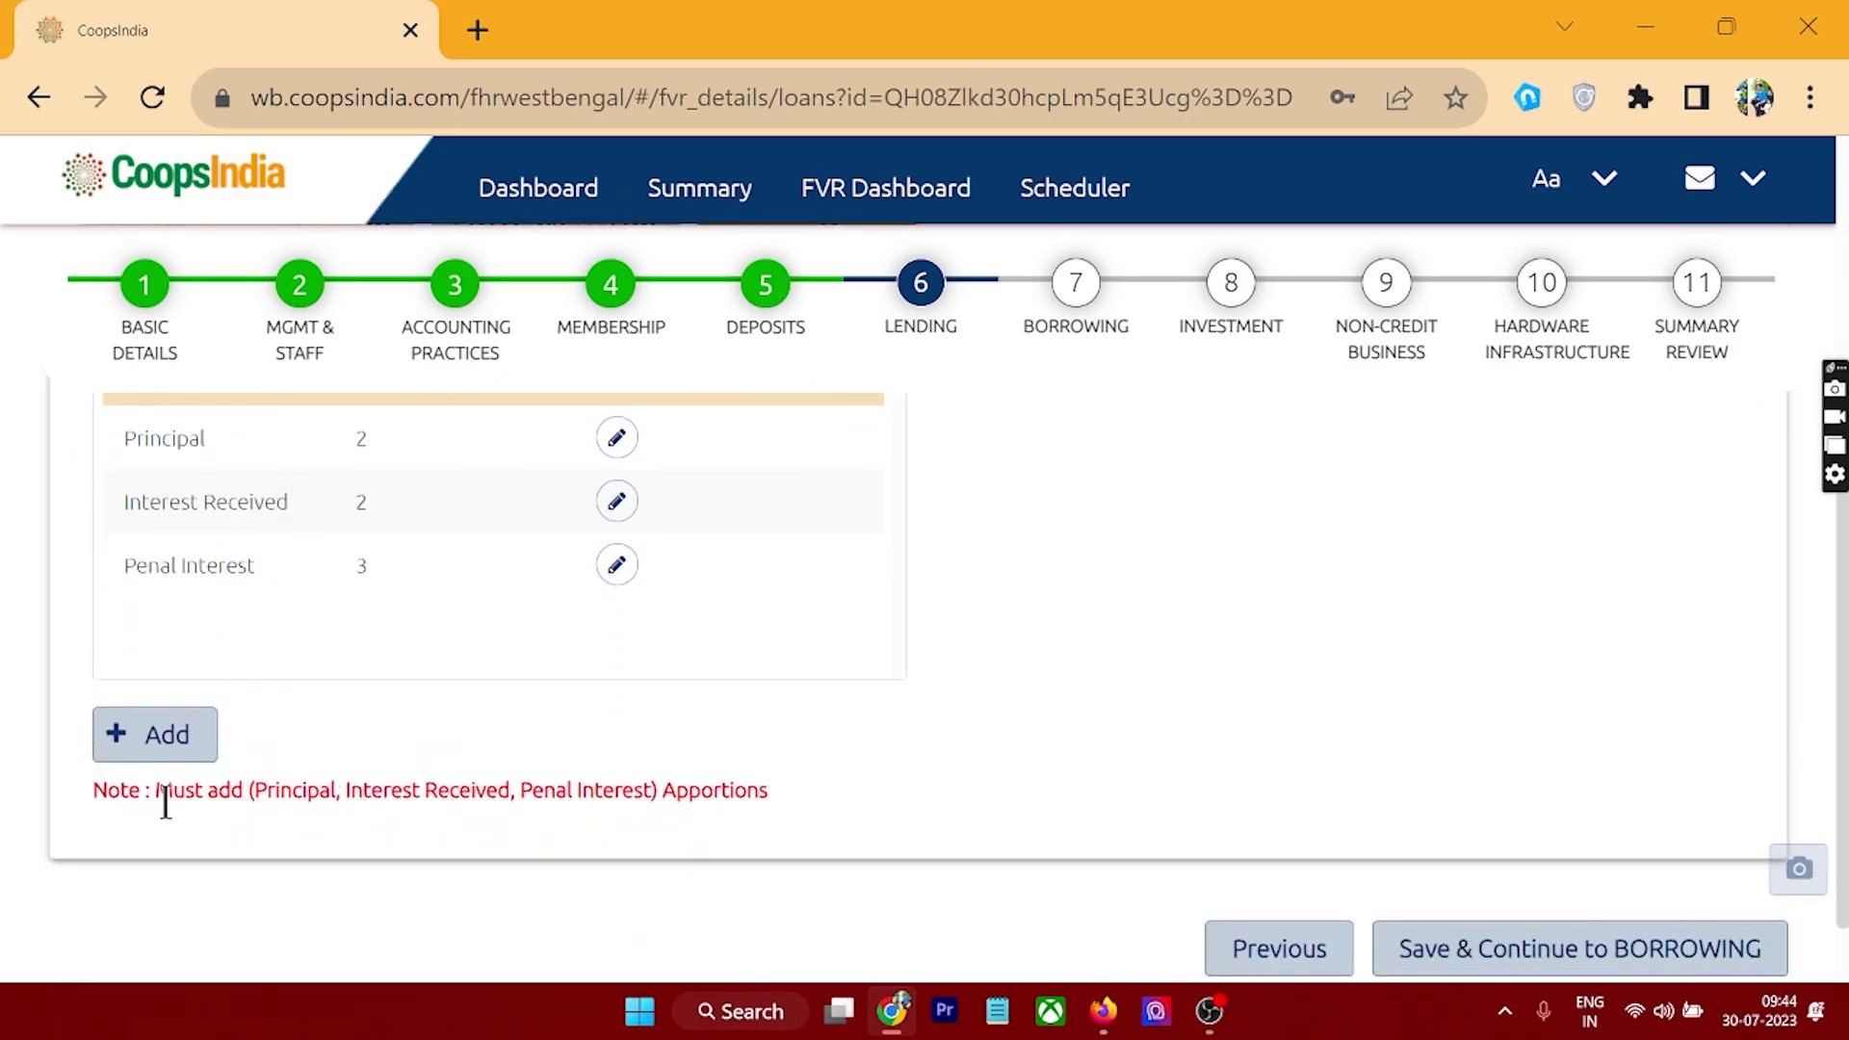
left_click_drag(220, 812, 327, 836)
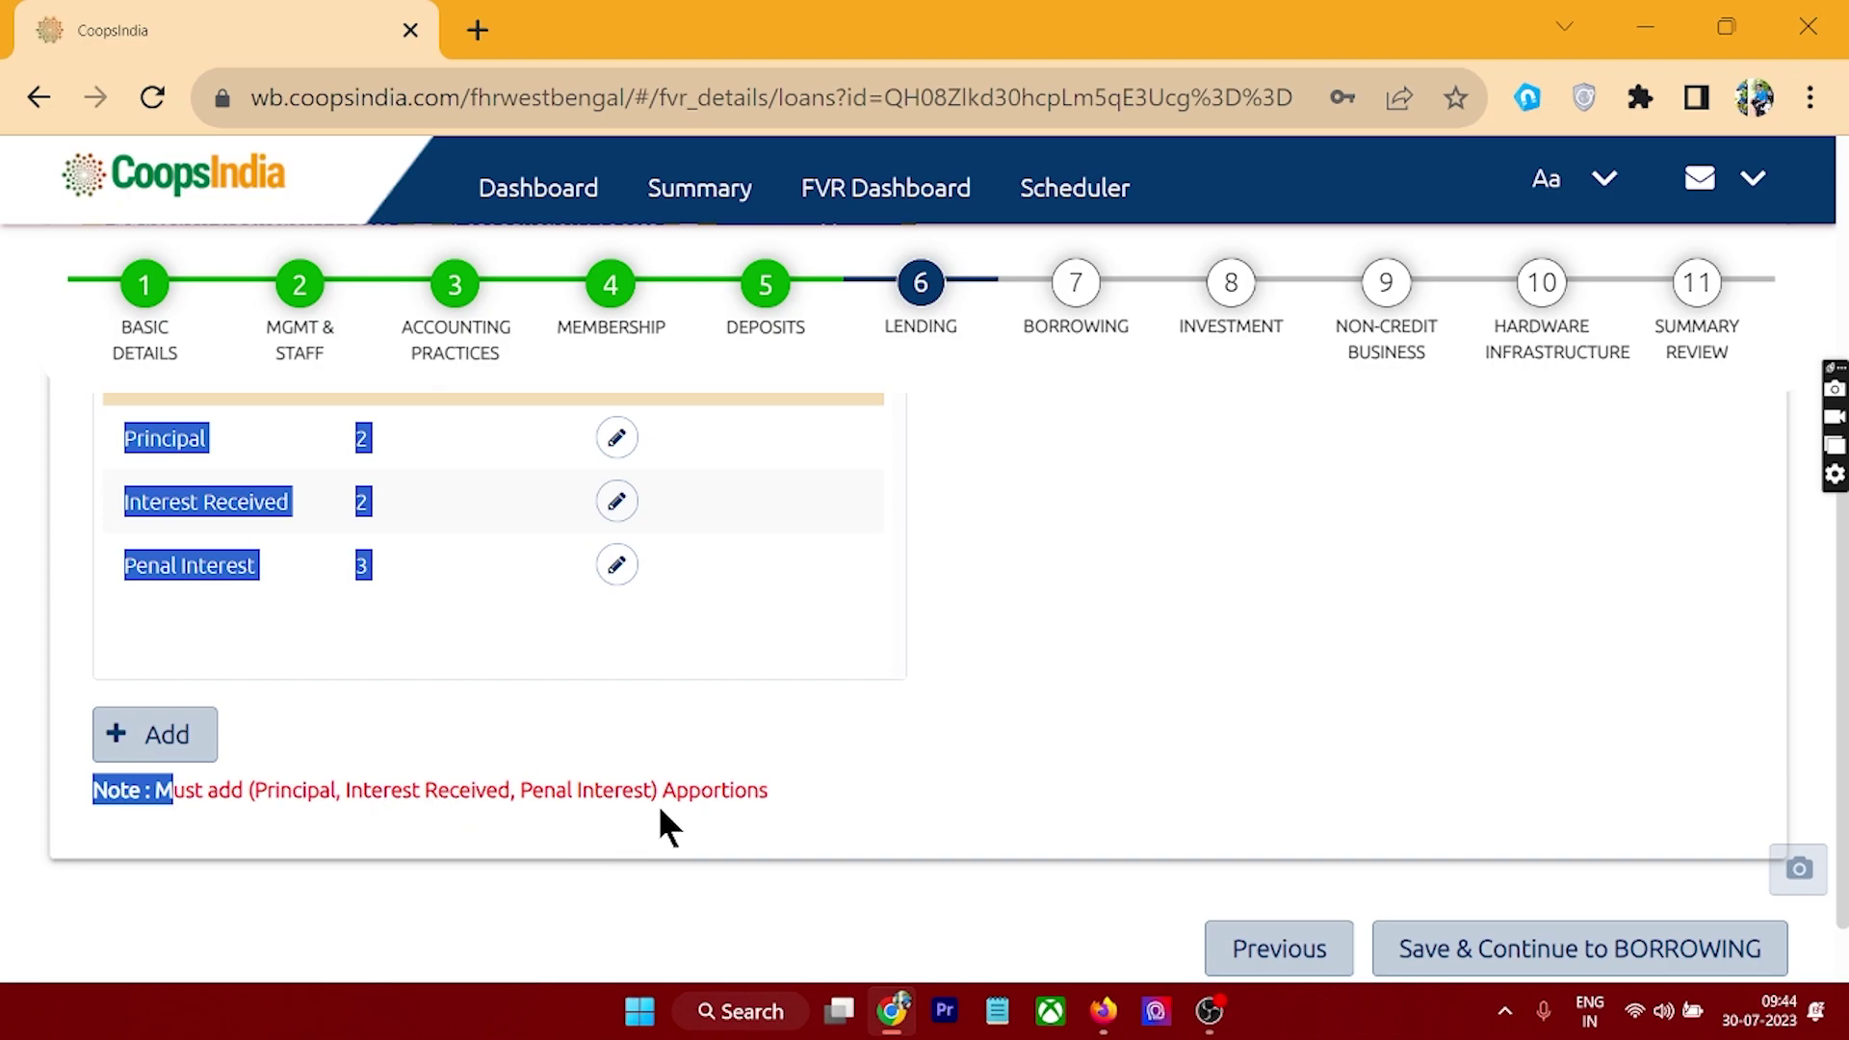
scroll(233, 623, "up", 2)
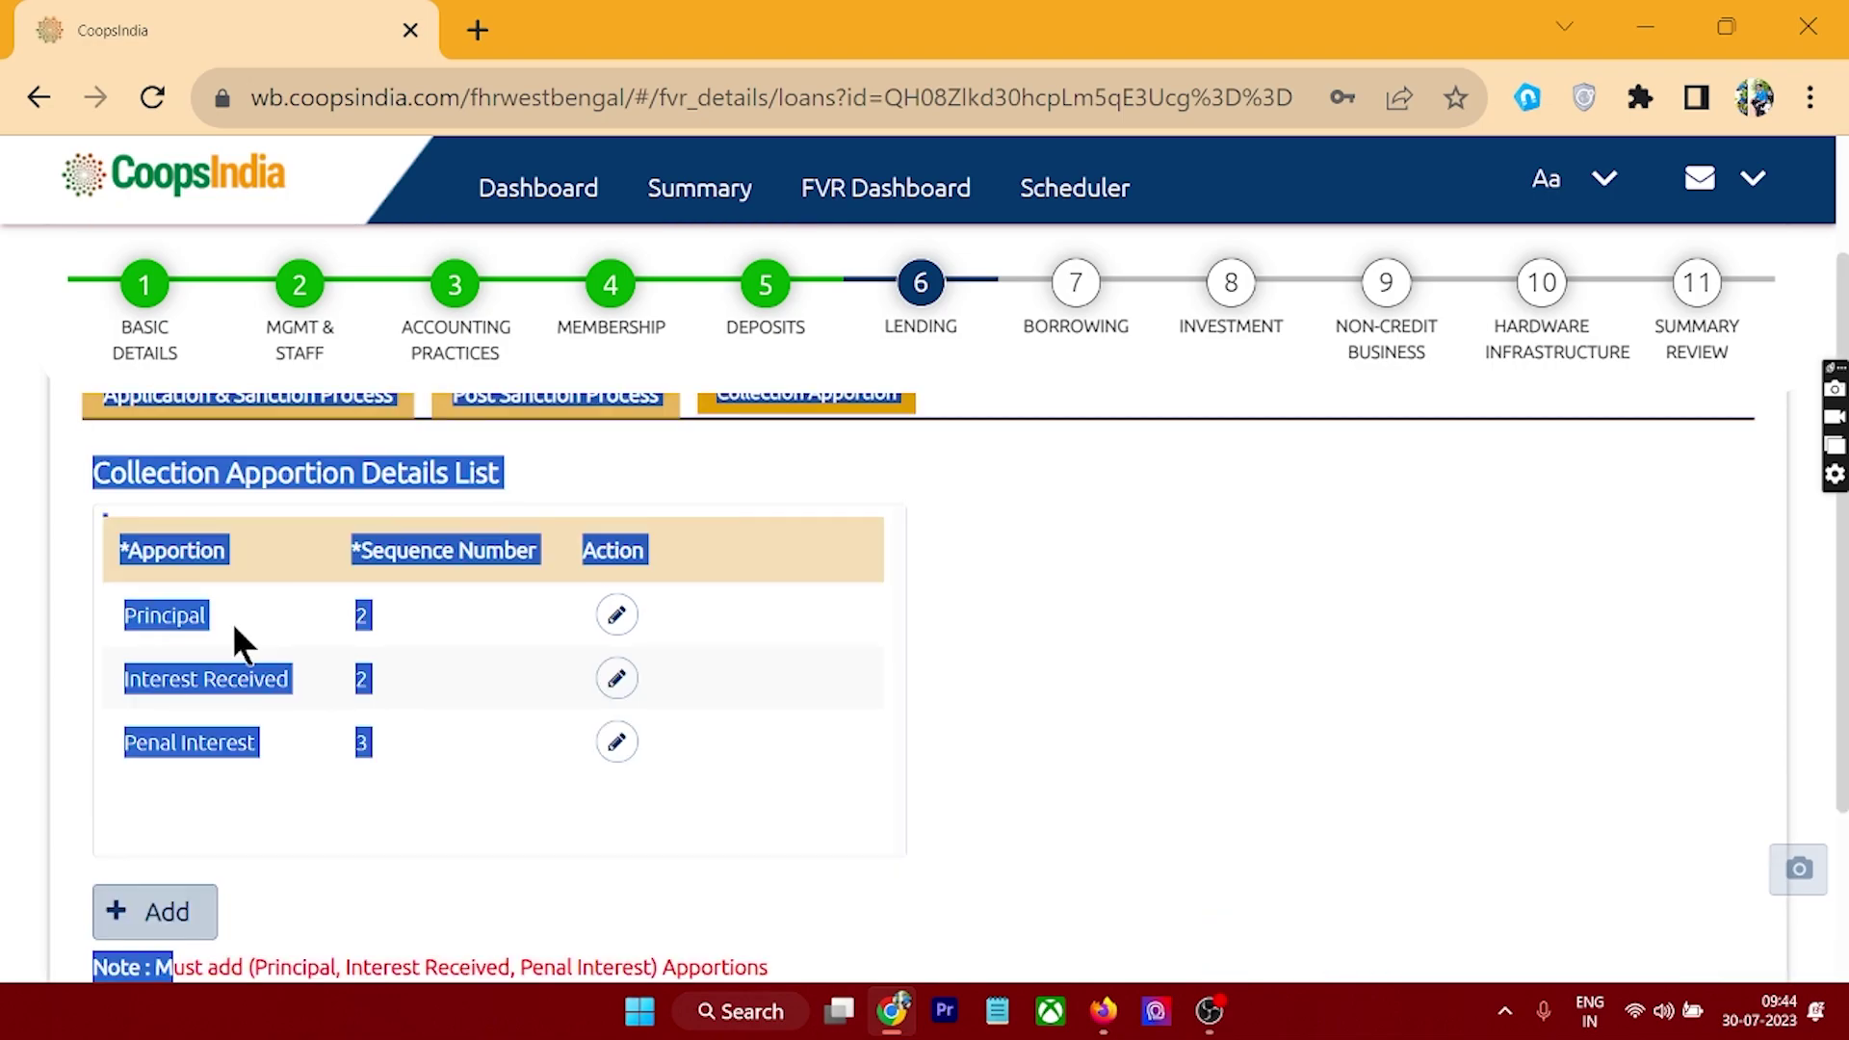
left_click(437, 828)
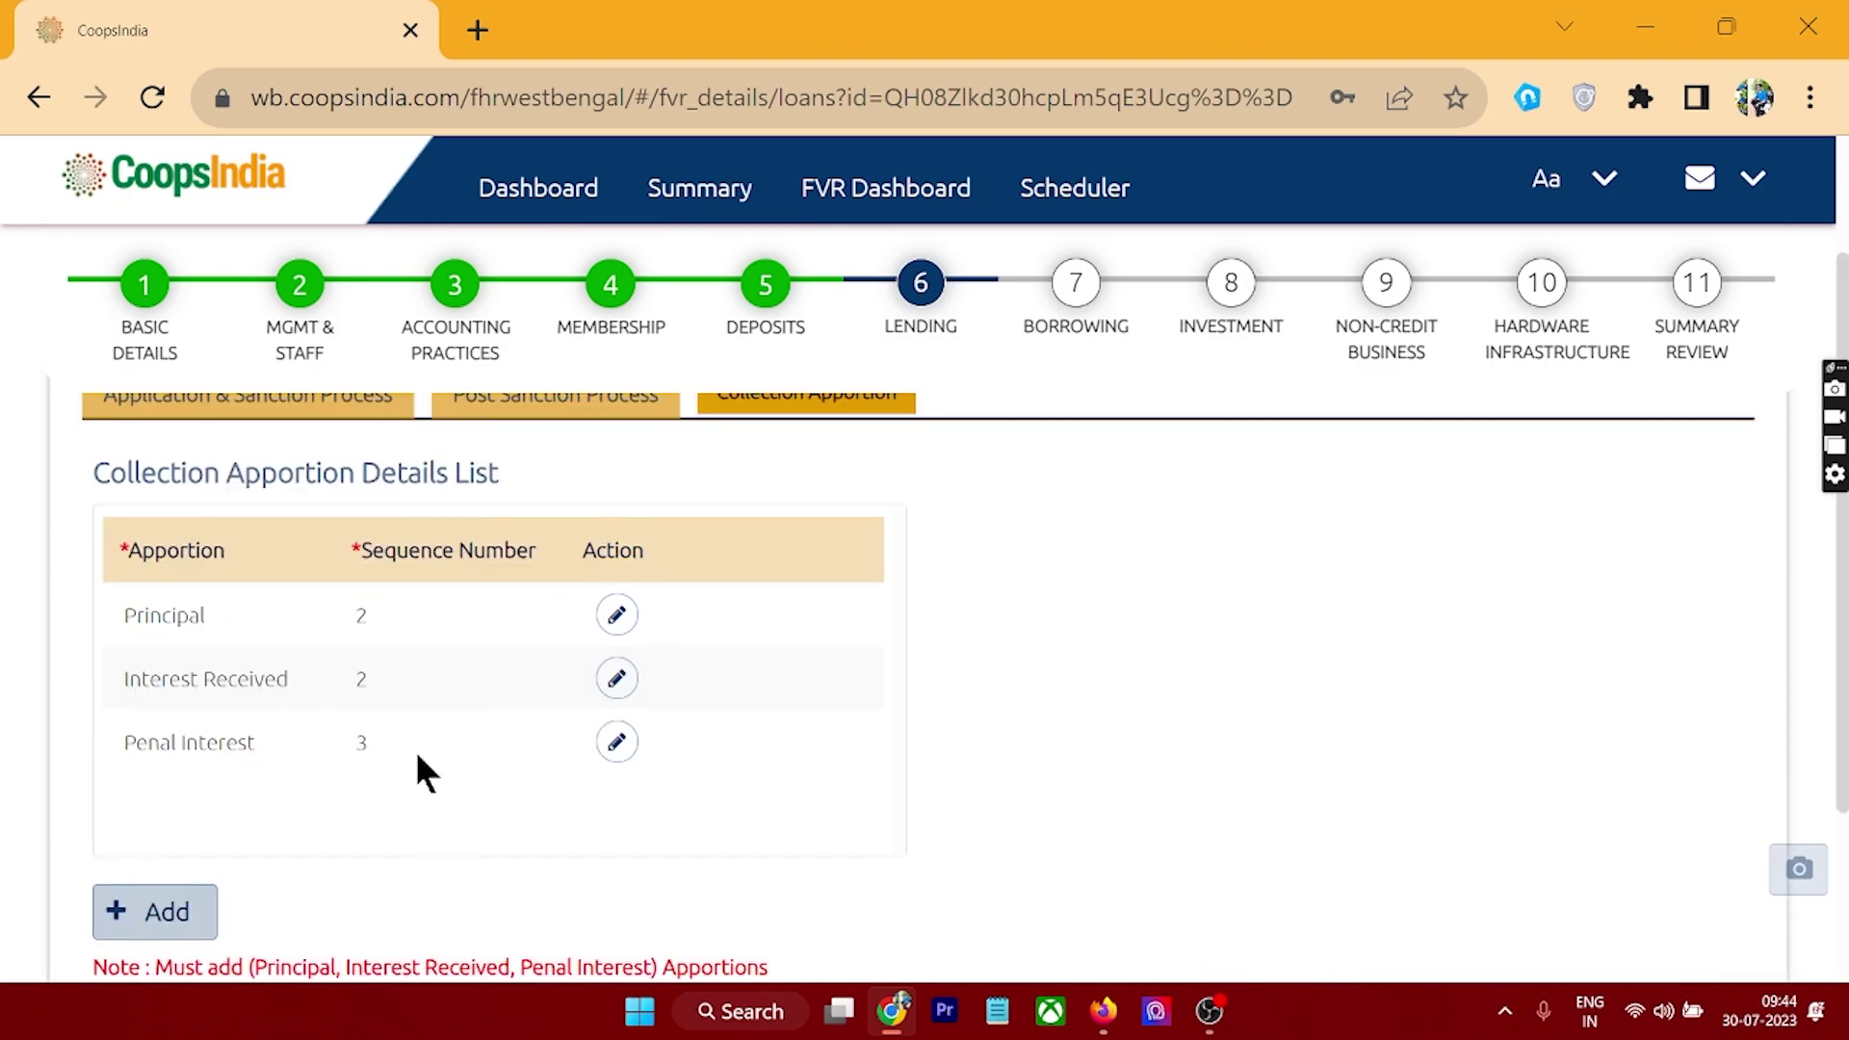
scroll(547, 766, "down", 2)
scroll(674, 674, "up", 4)
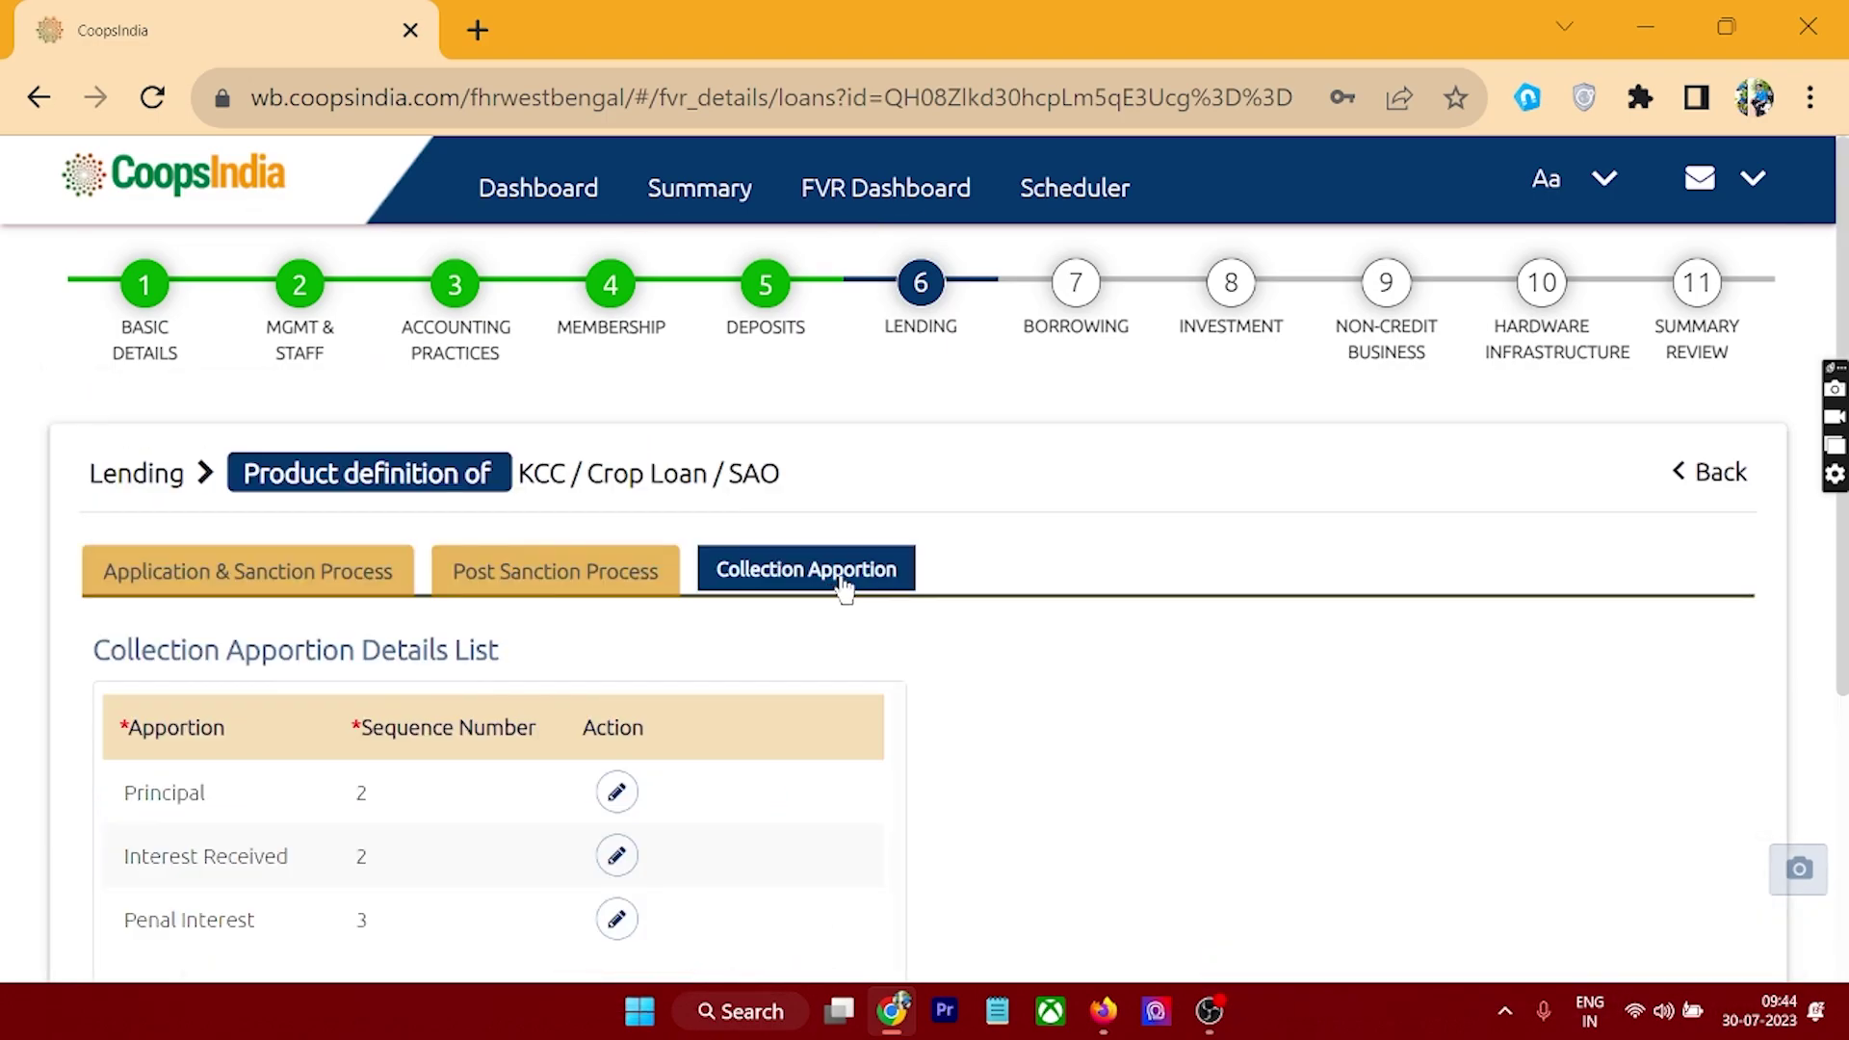
scroll(1672, 800, "down", 5)
scroll(1512, 751, "up", 3)
scroll(1532, 718, "up", 2)
scroll(1571, 661, "down", 1)
scroll(1574, 667, "up", 1)
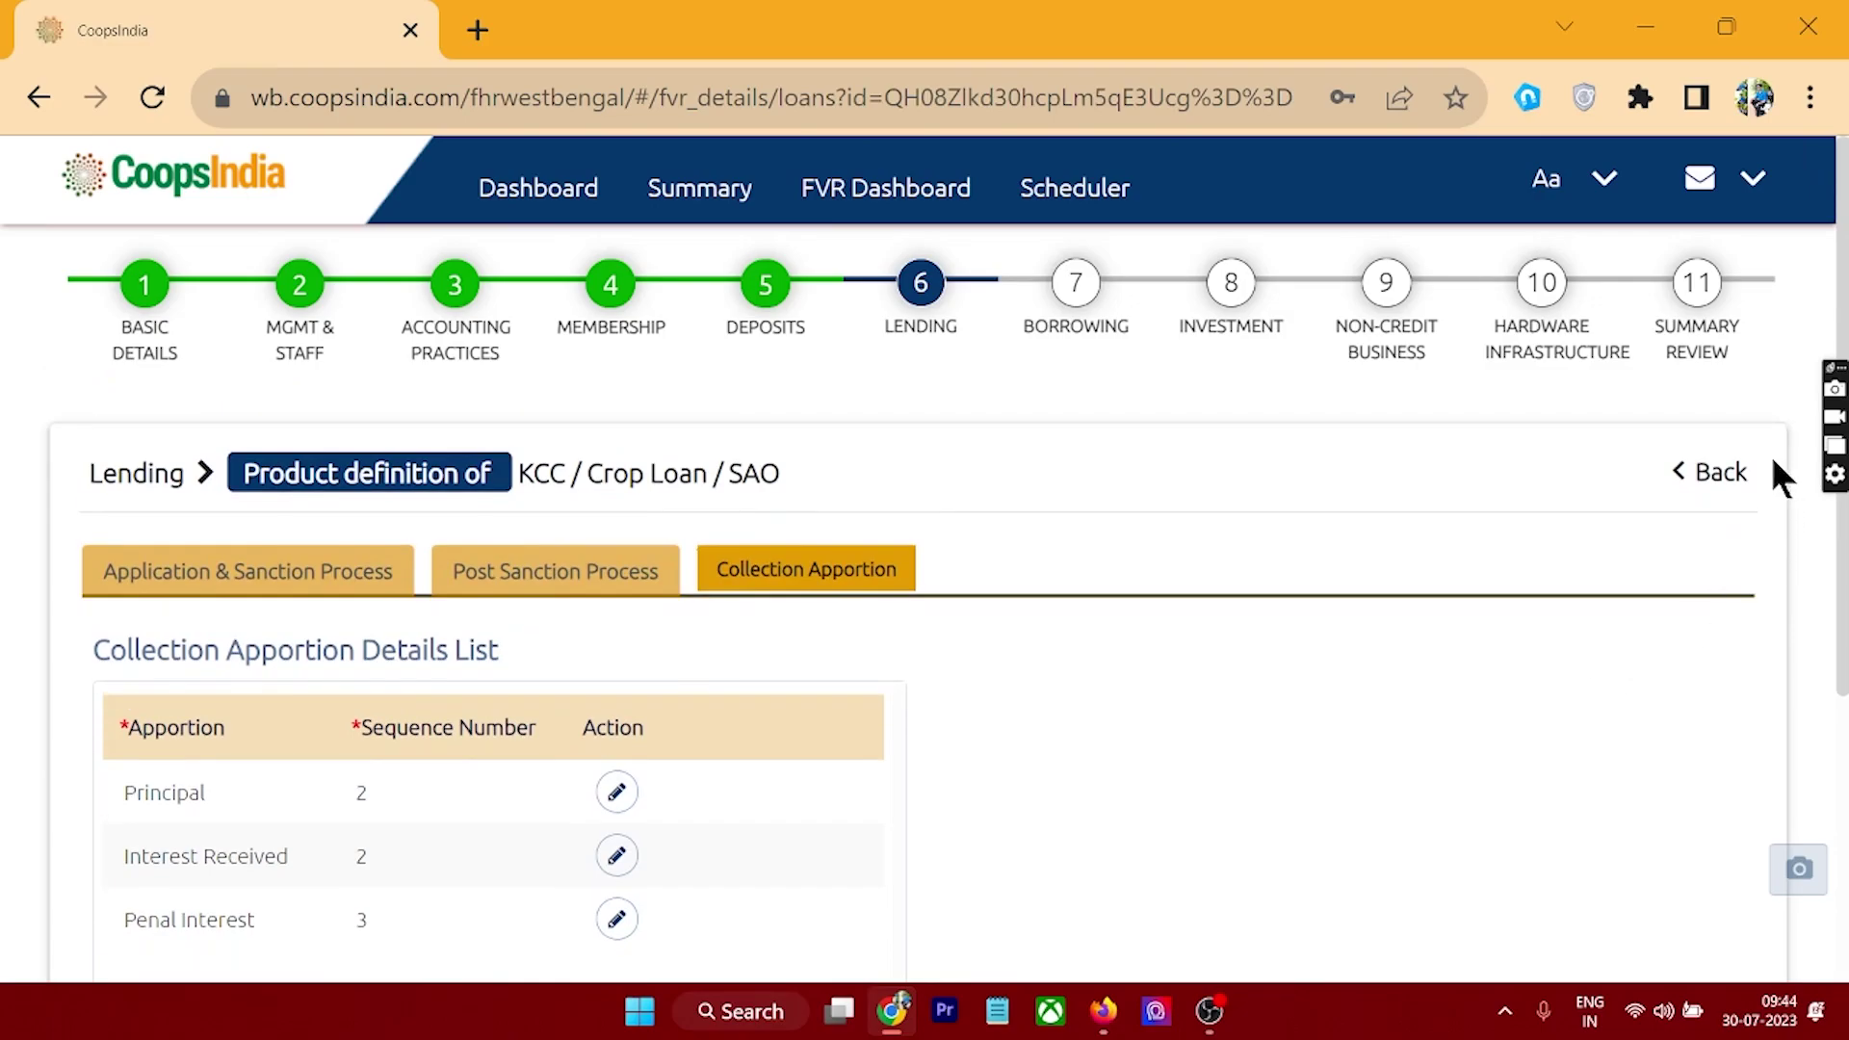
left_click(1705, 472)
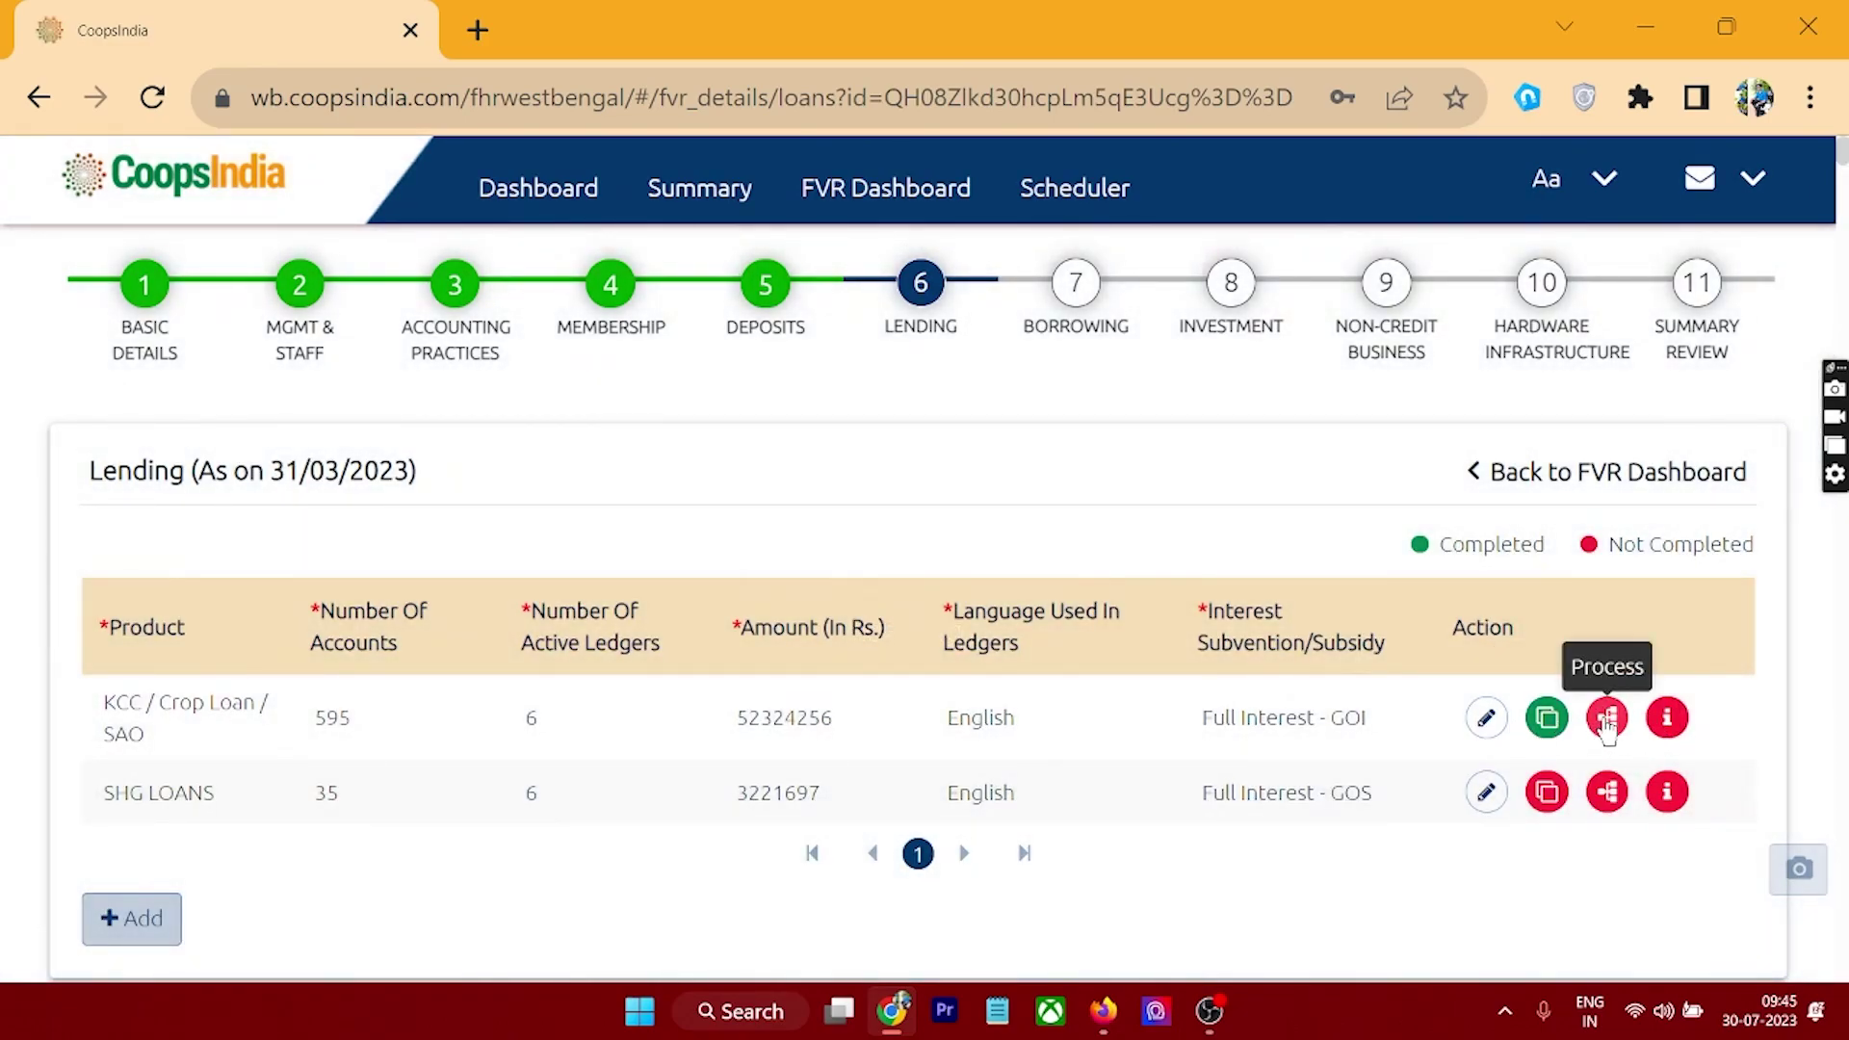
Open the process of KCC / Crop Loan / SAO, look through its mandatory questions, and return to the lending list
left_click(1606, 720)
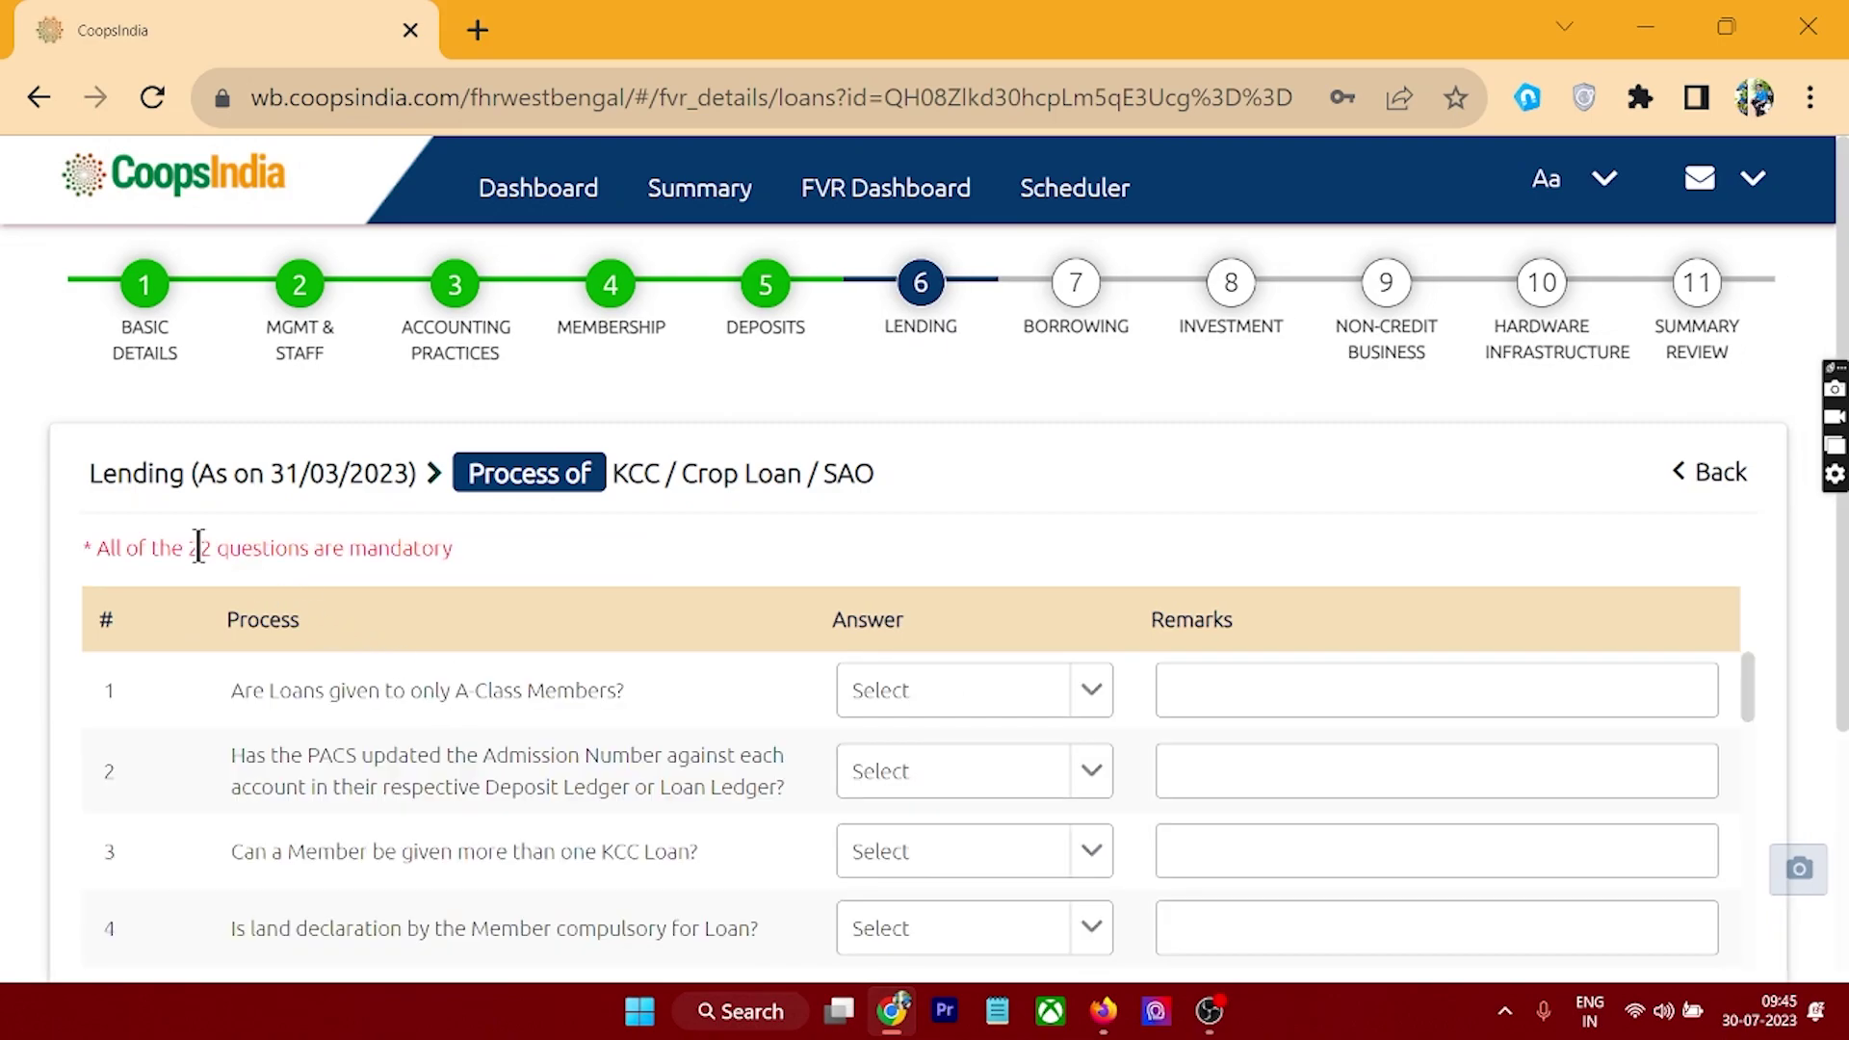
left_click_drag(183, 549, 443, 551)
scroll(736, 728, "down", 15)
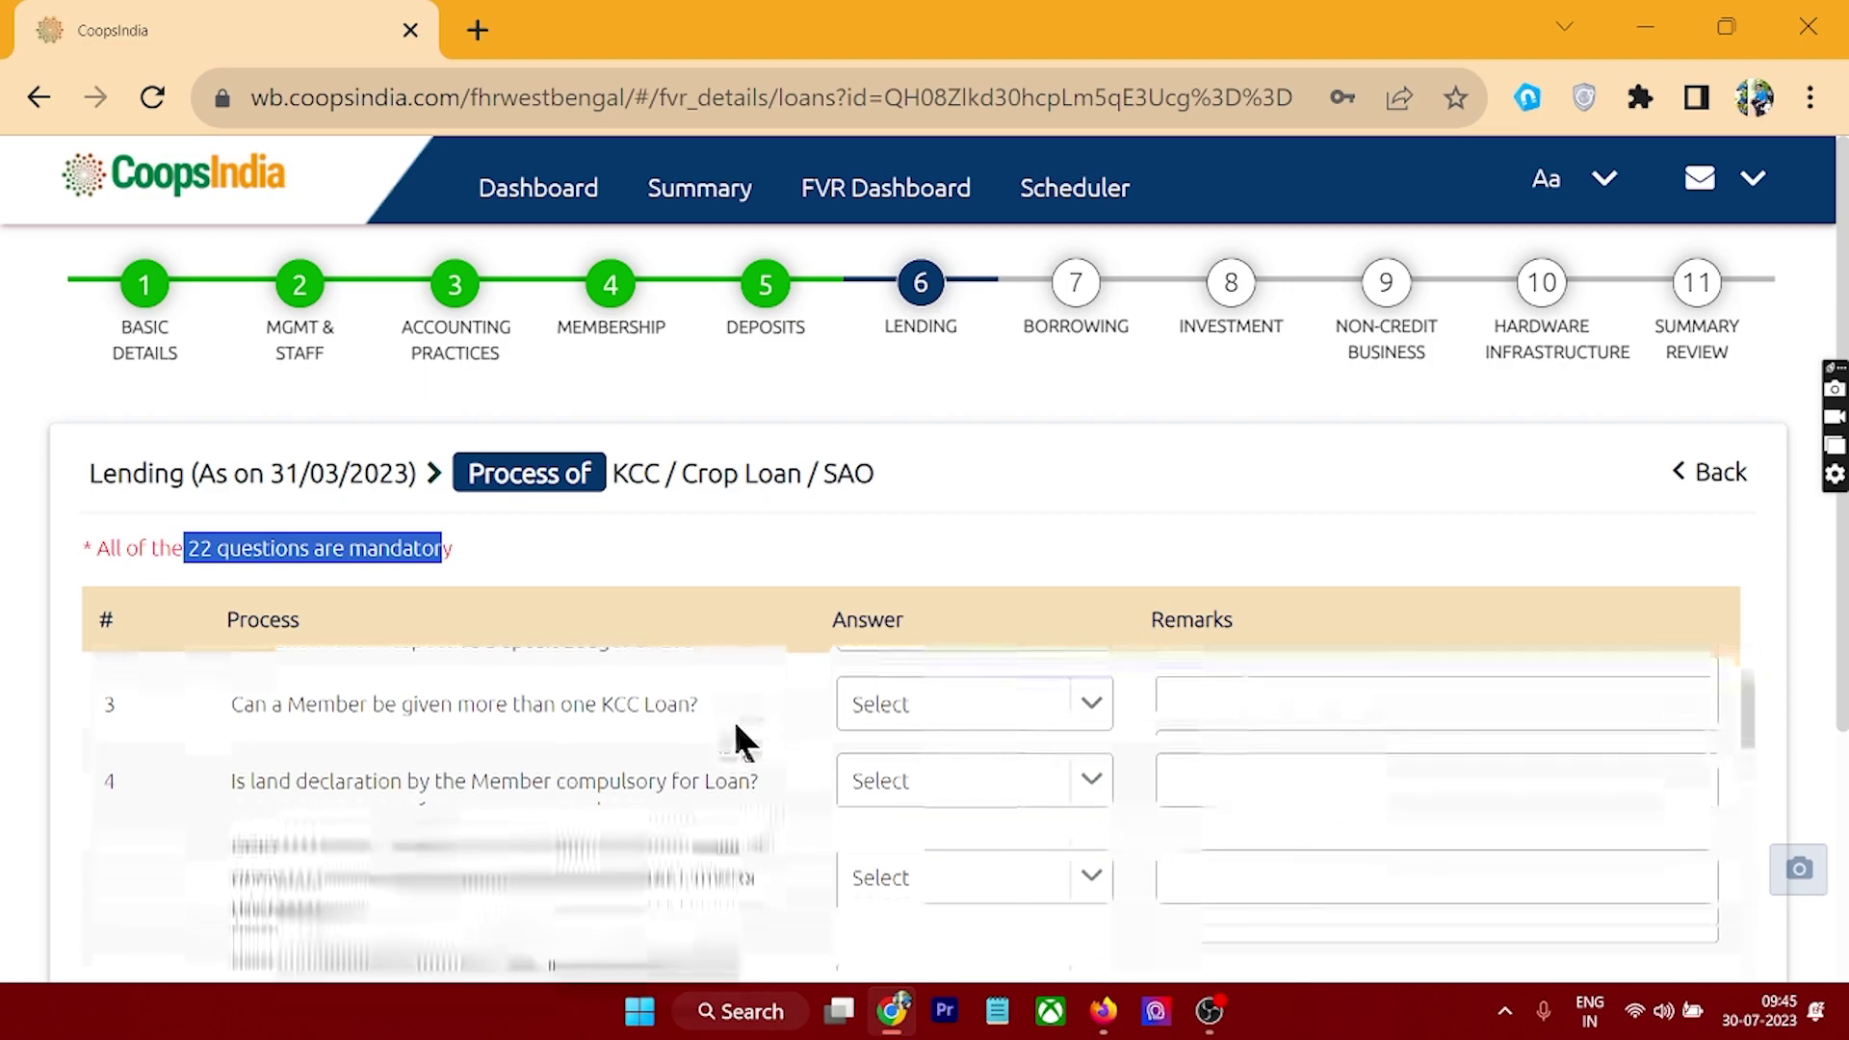
scroll(737, 742, "up", 15)
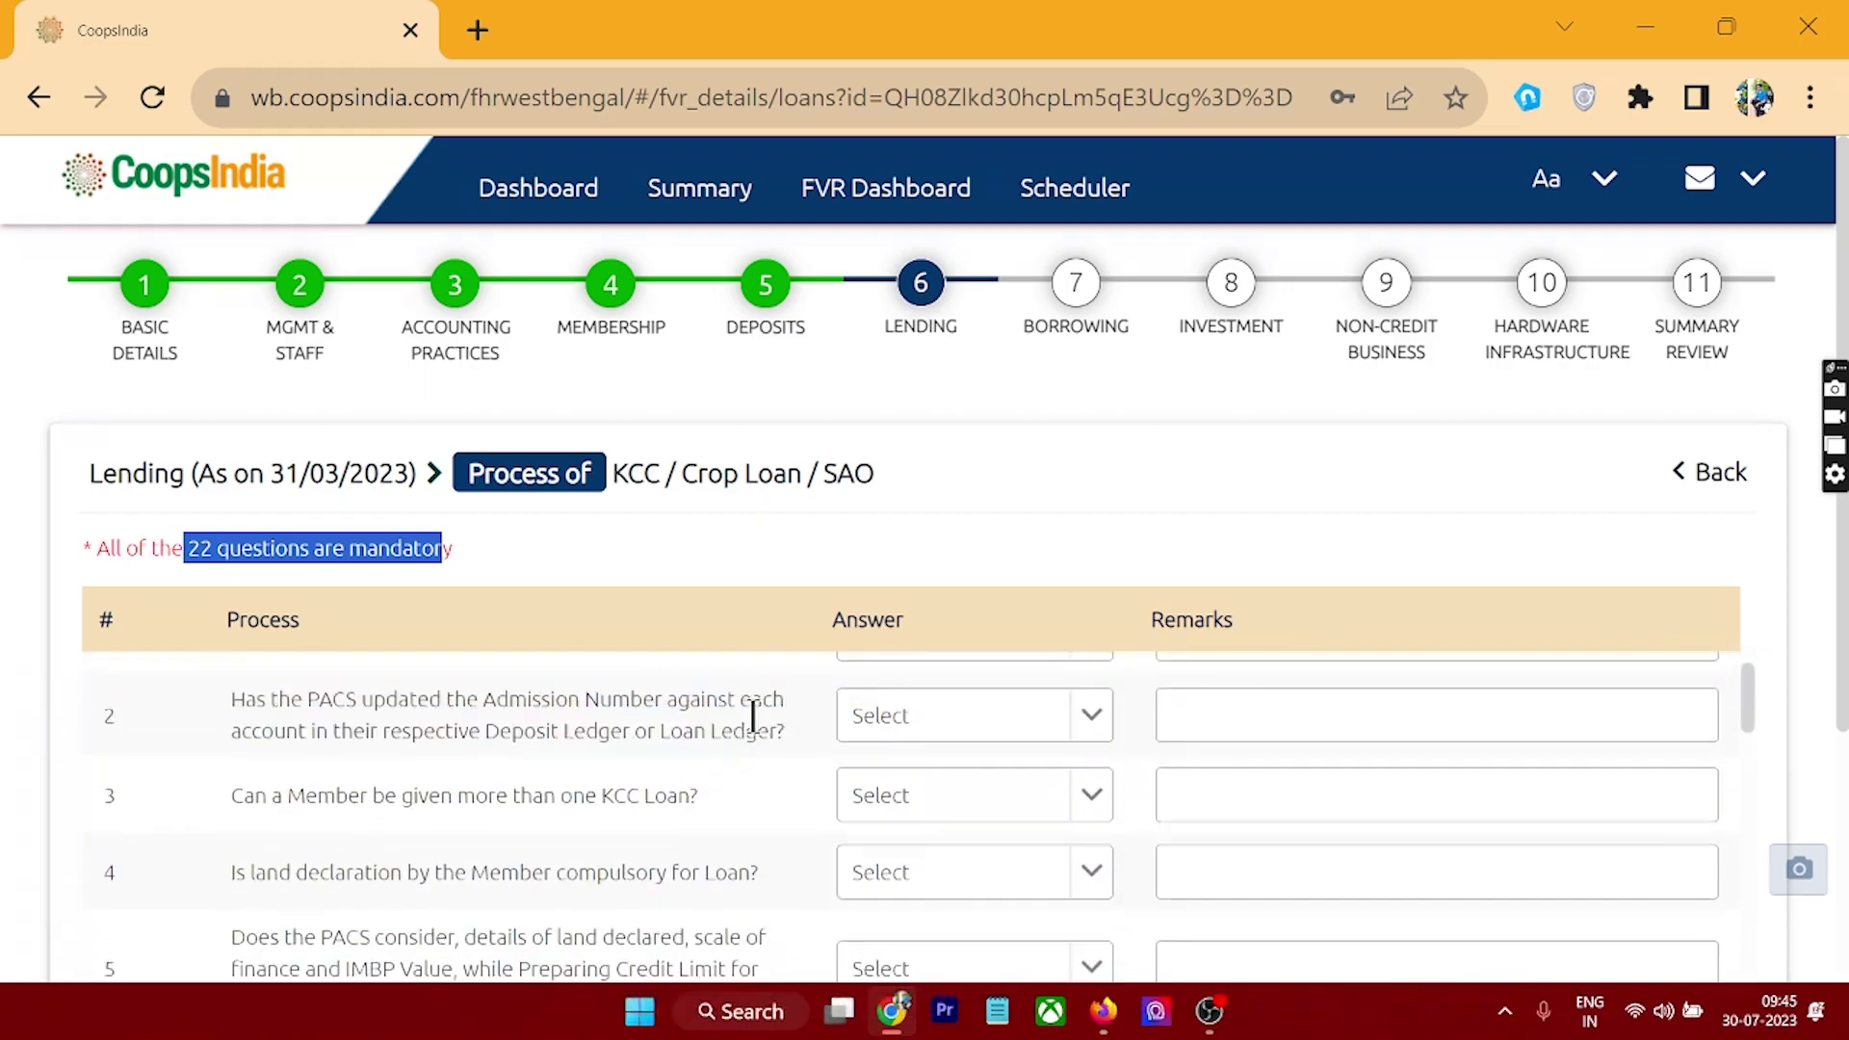
left_click(1705, 472)
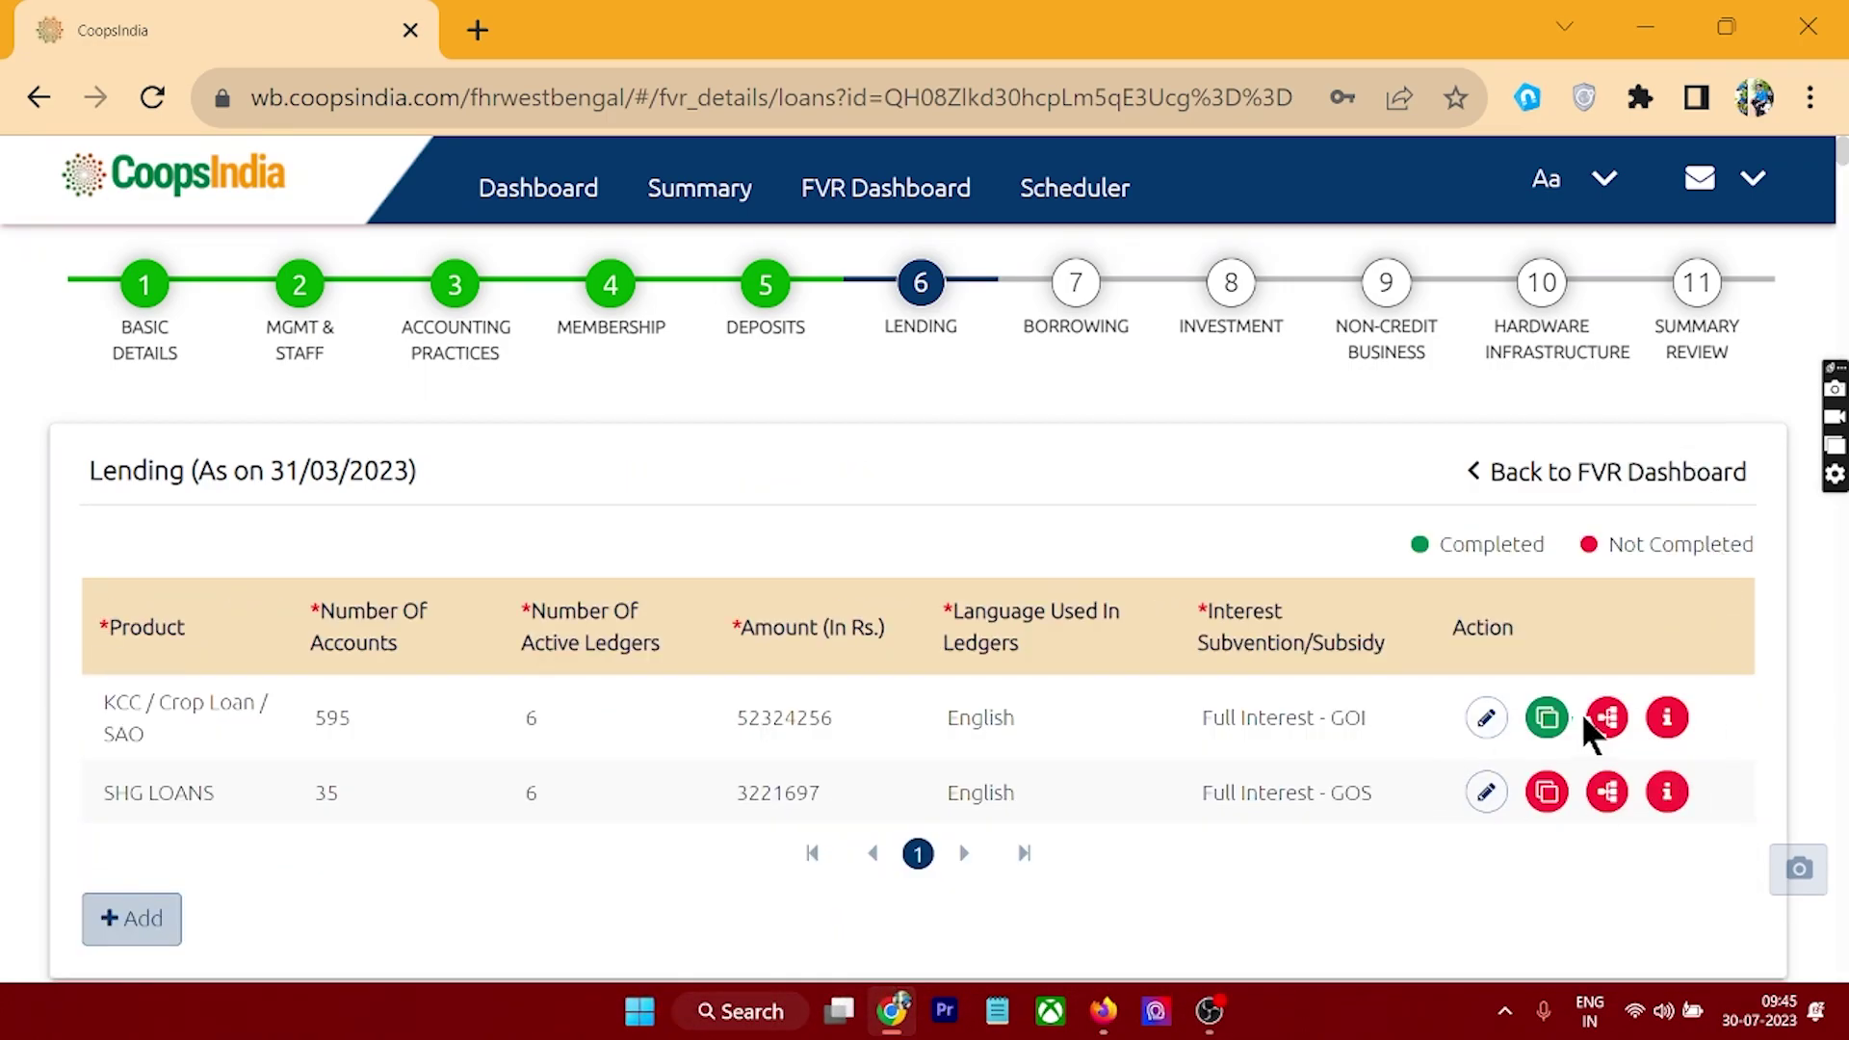
Open the KCC / Crop Loan / SAO samples, review the record columns and the note on required records, and return to the lending list
left_click(1667, 717)
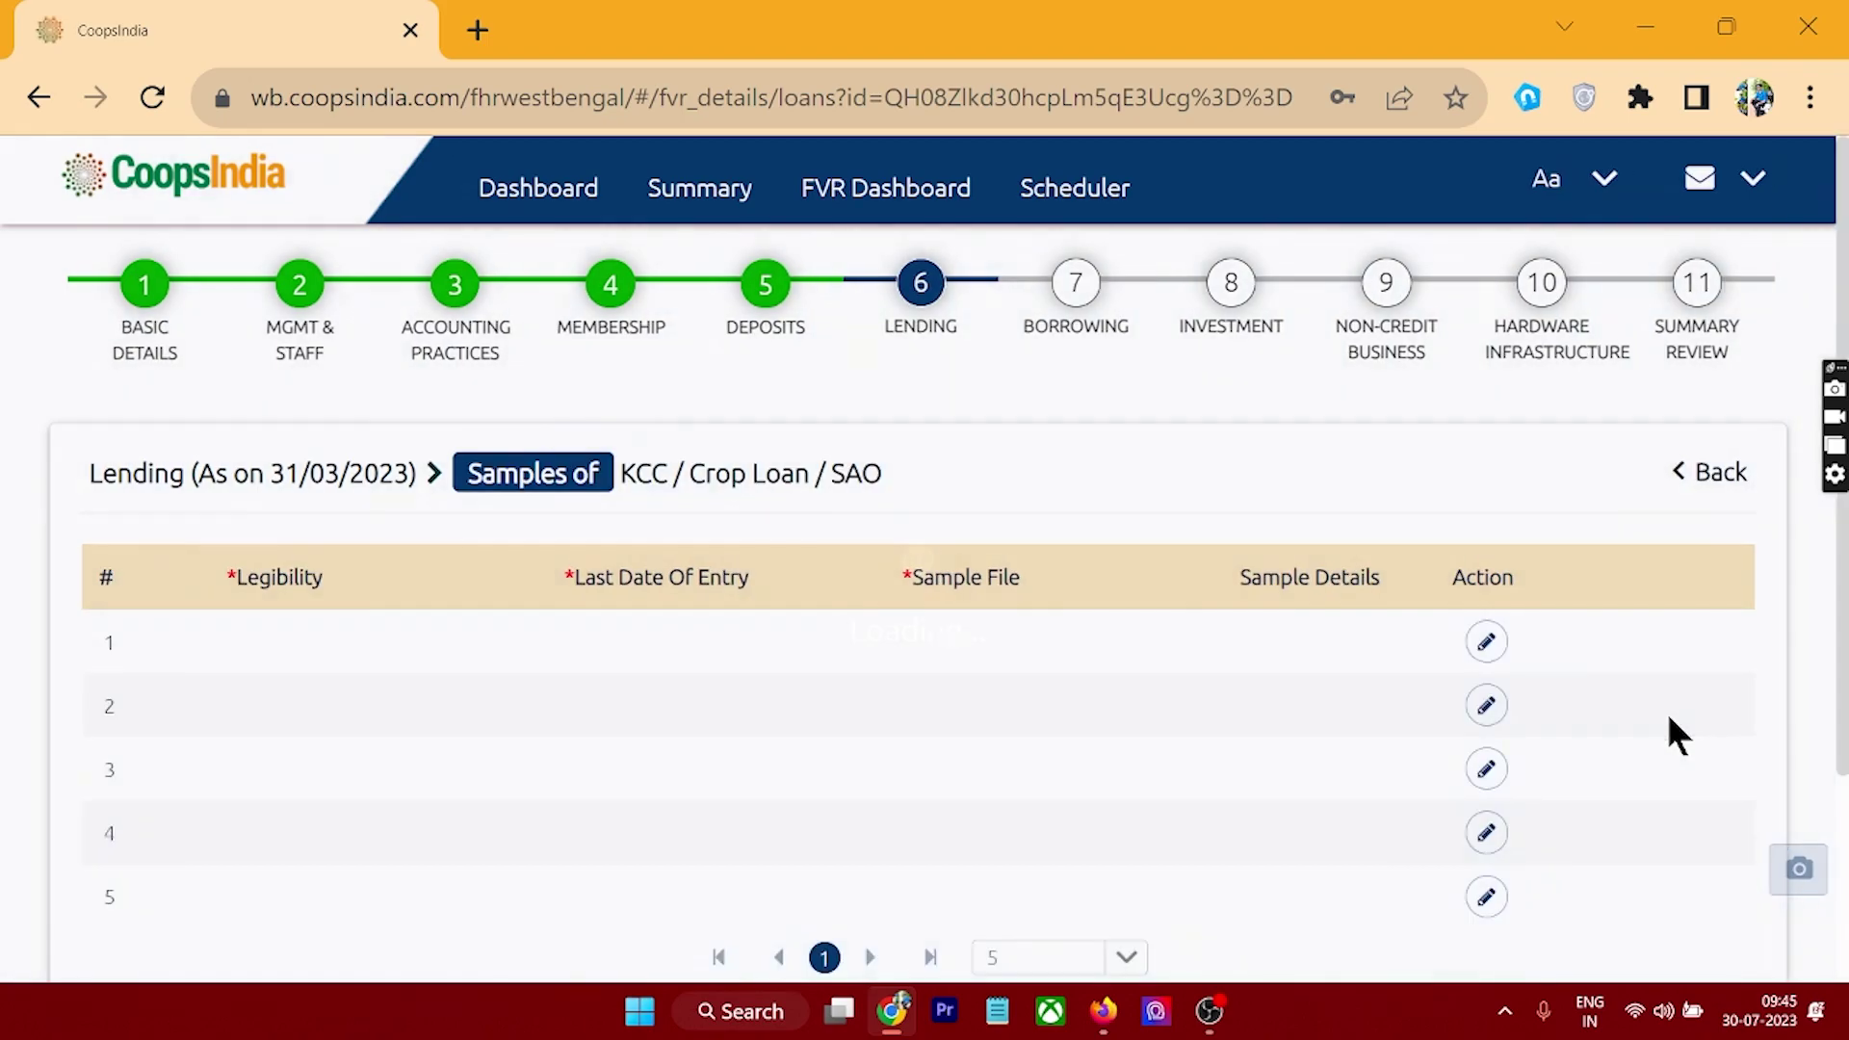
scroll(724, 713, "down", 3)
scroll(604, 744, "up", 2)
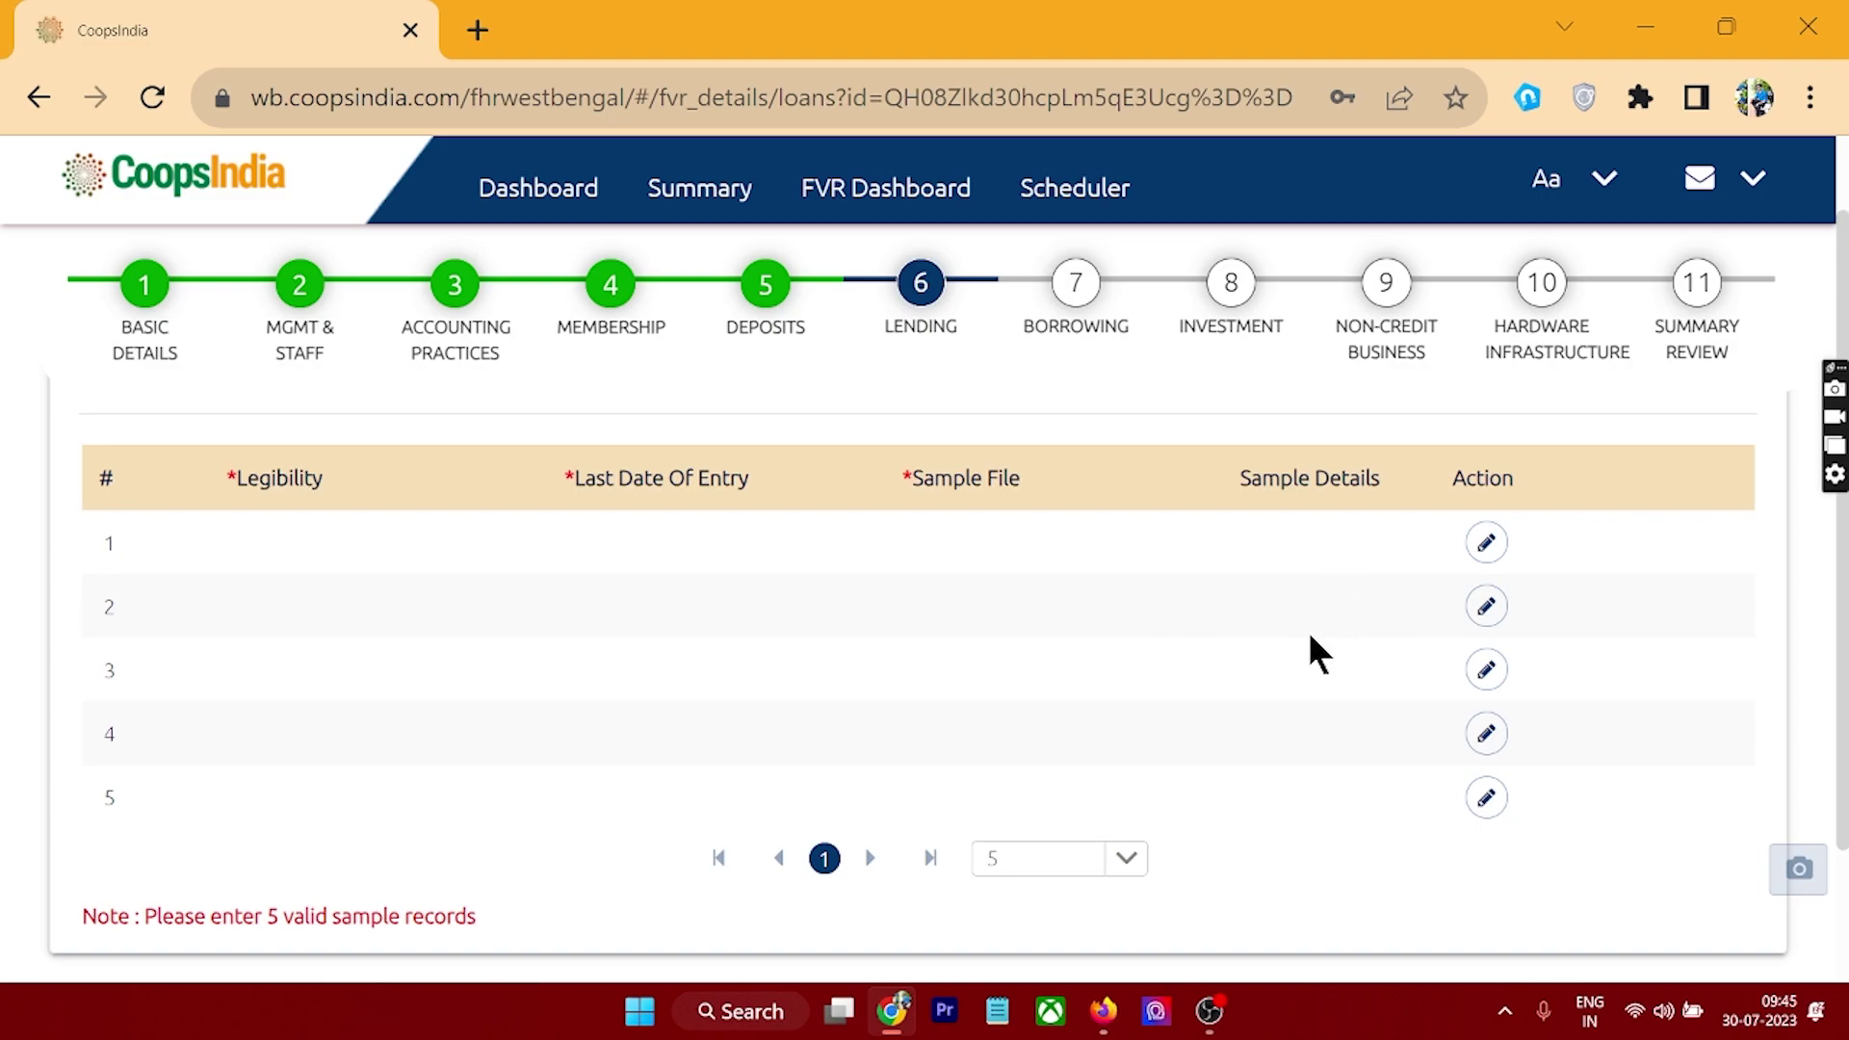
scroll(1312, 640, "down", 2)
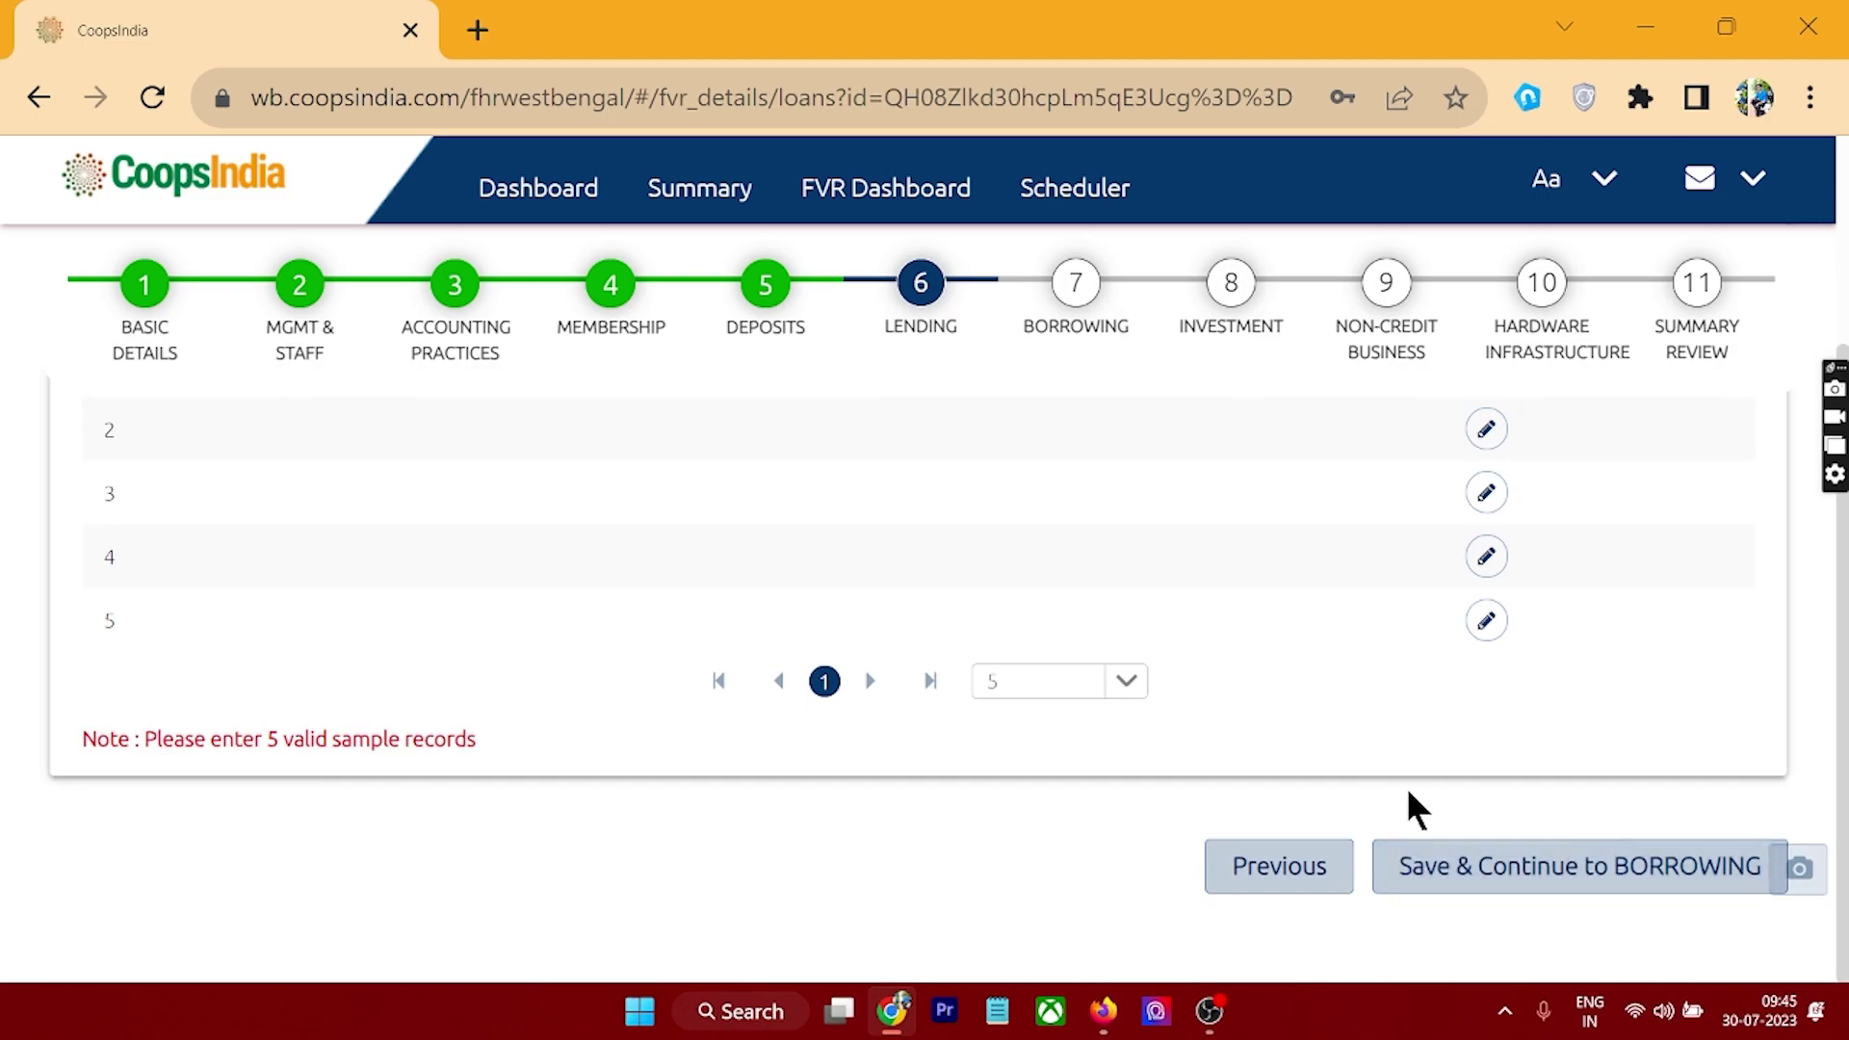
left_click(1424, 866)
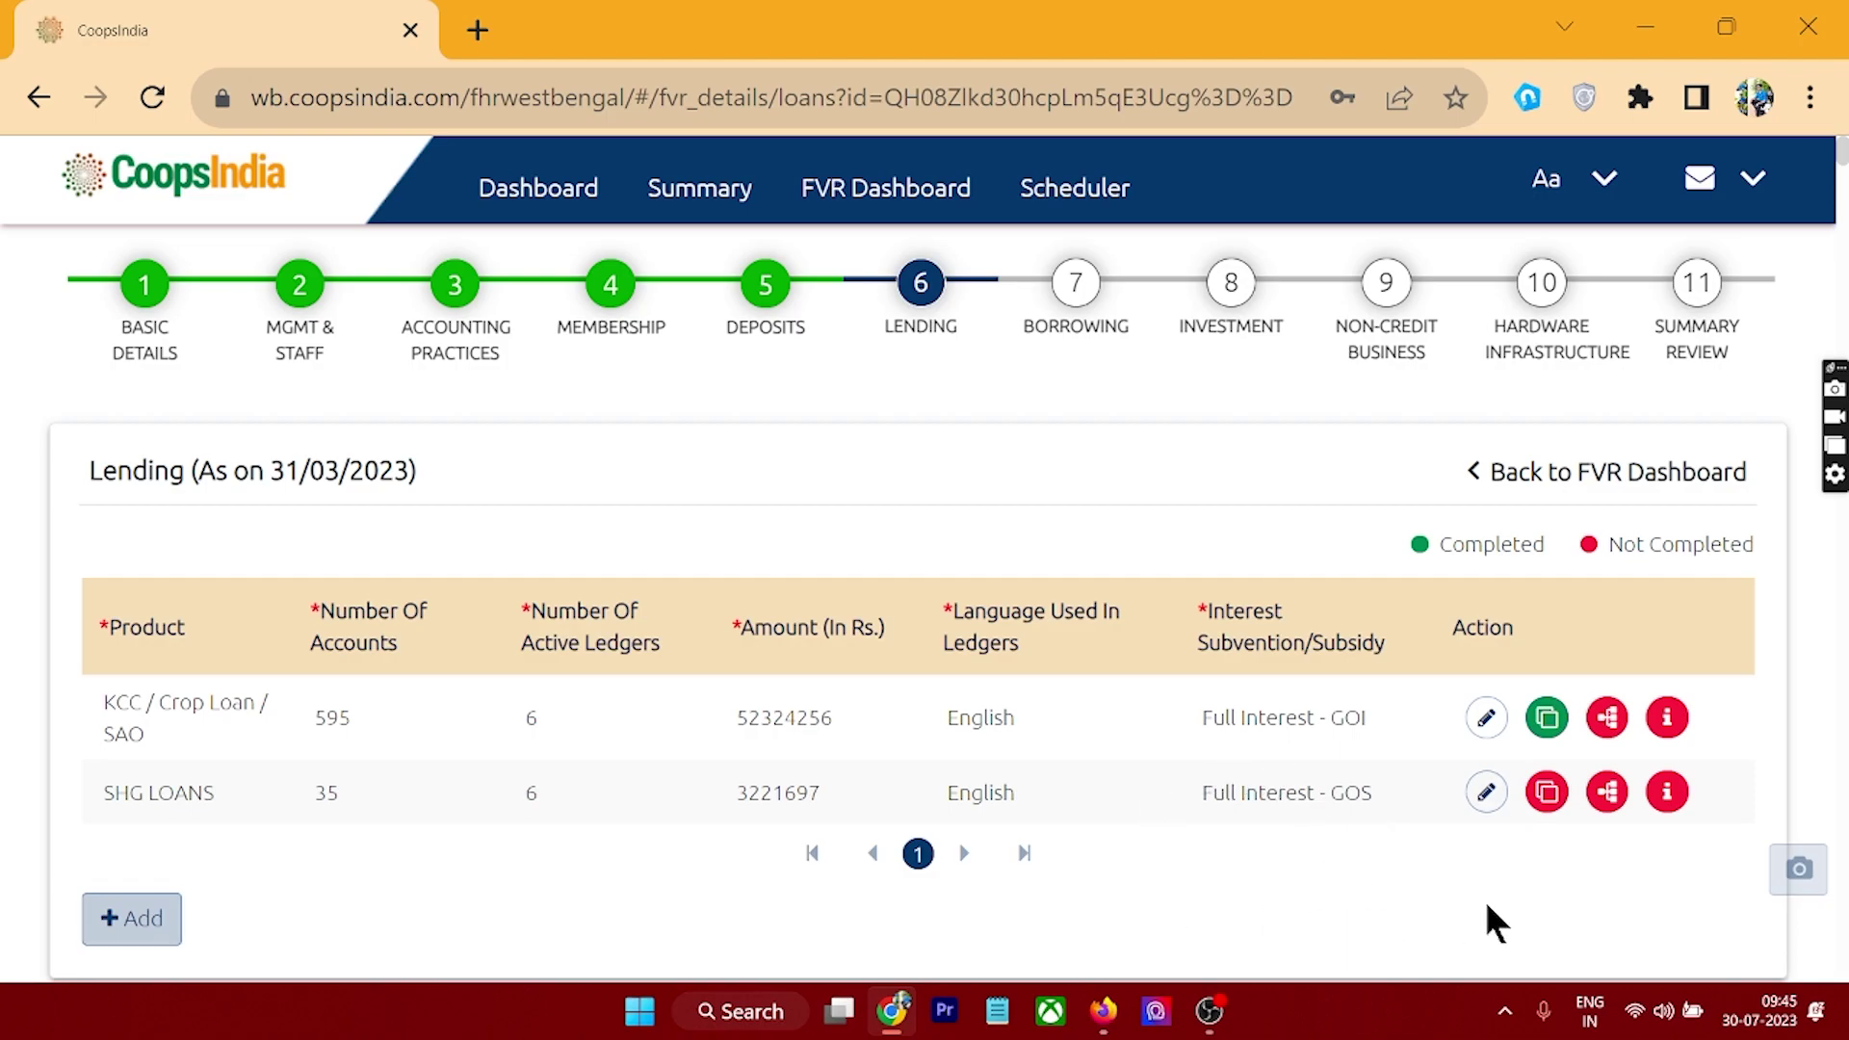
Save the Lending section, continue to Borrowing, and check its as-on date and the listed borrowing
scroll(1488, 915, "down", 3)
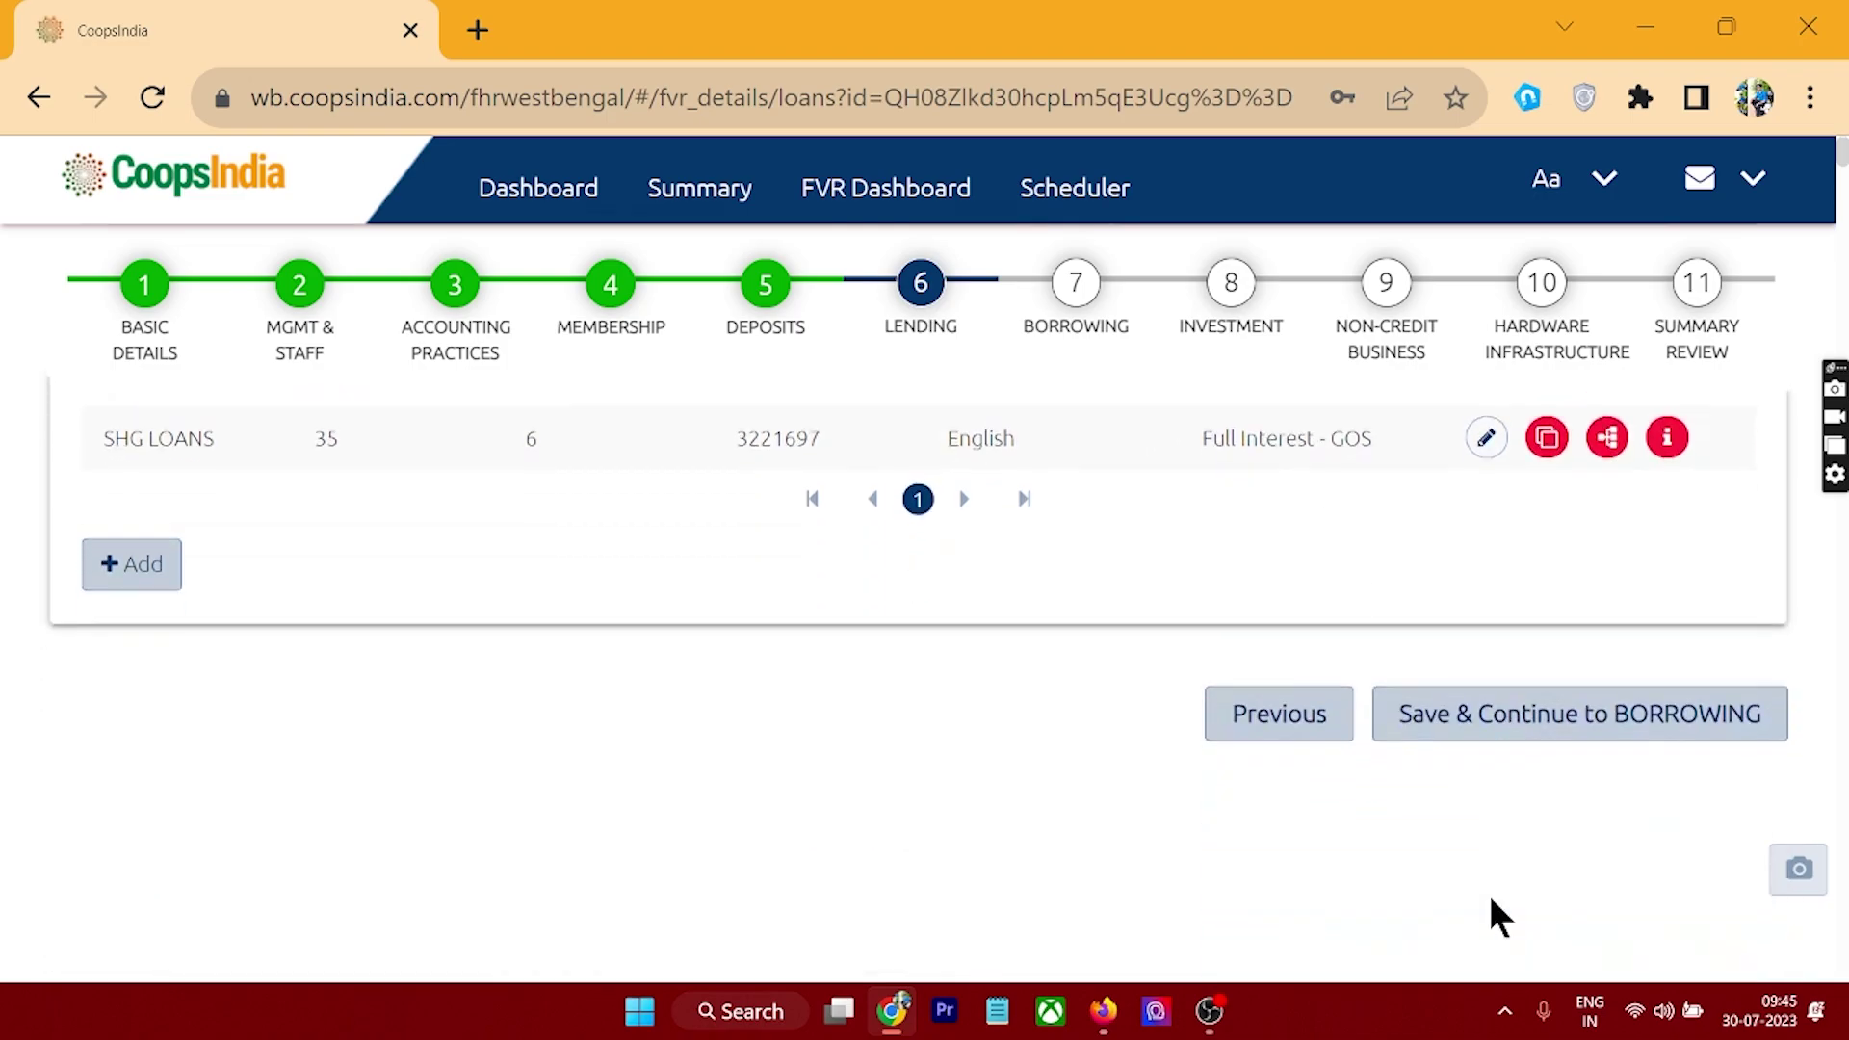
left_click(1561, 718)
left_click(1078, 285)
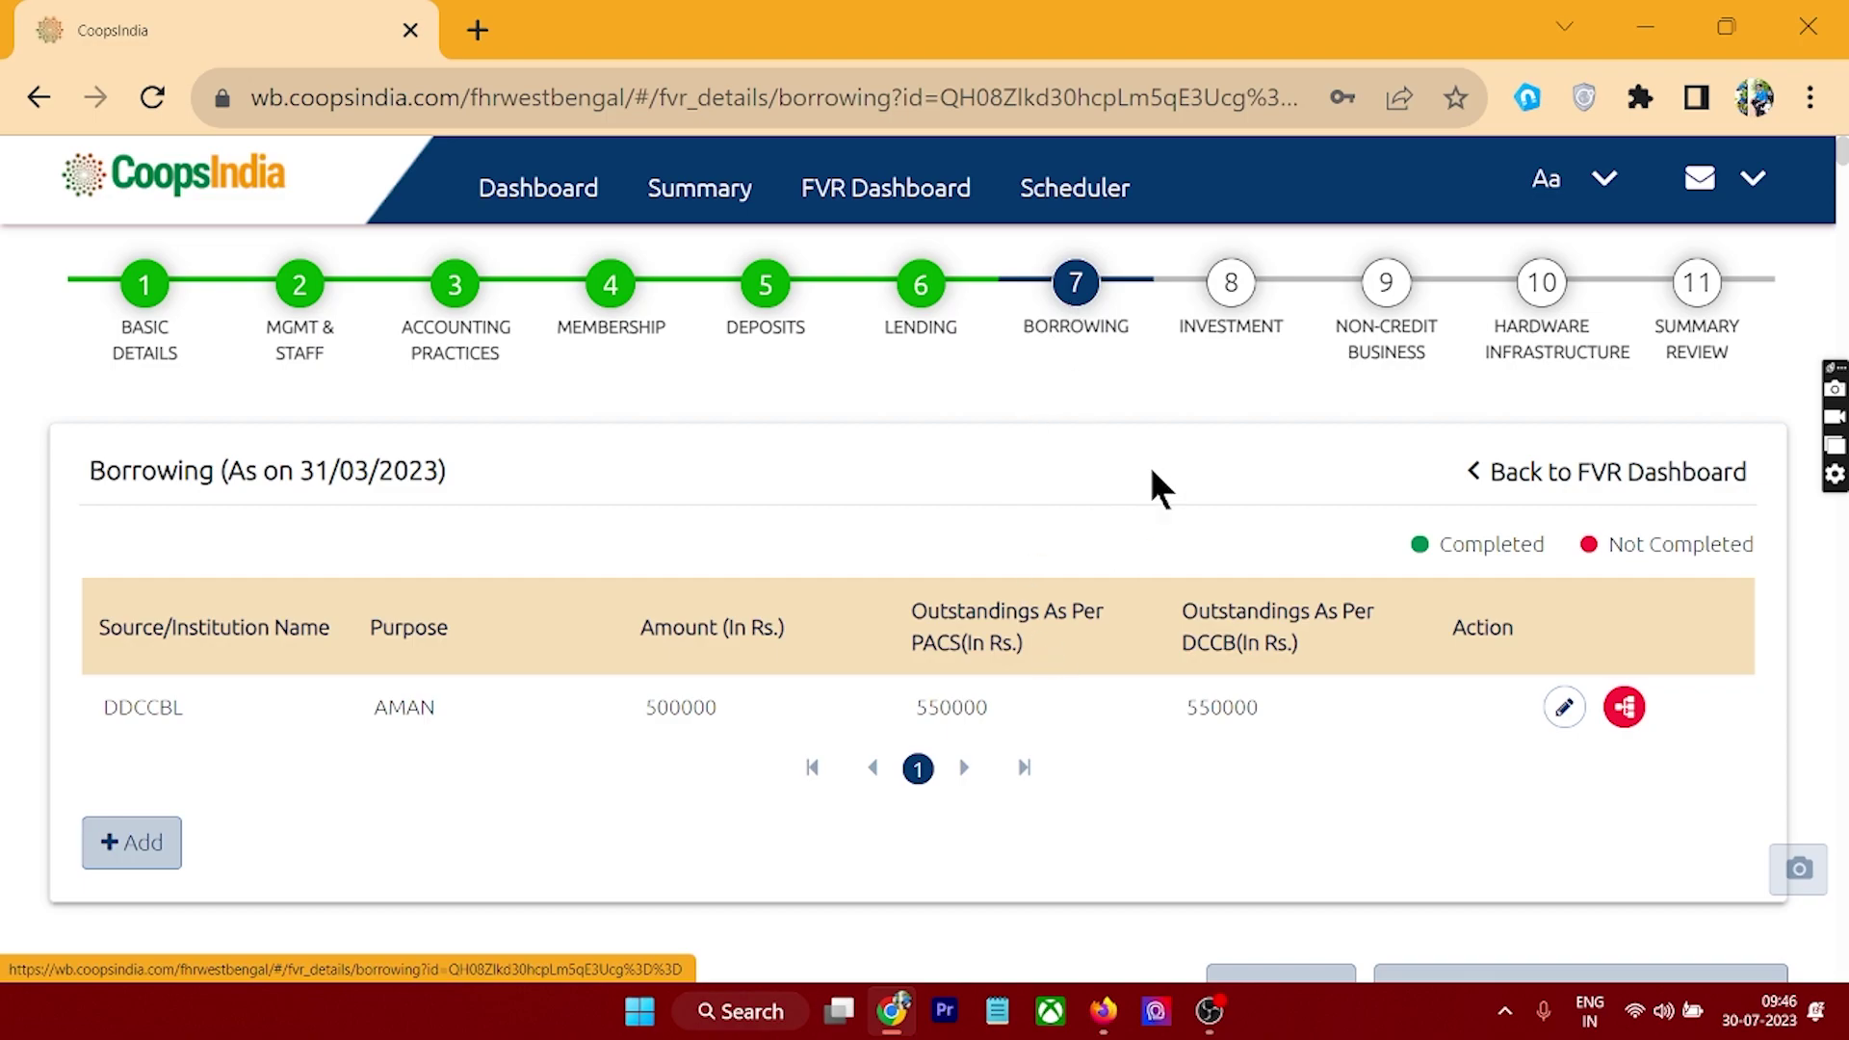
left_click_drag(298, 471, 409, 481)
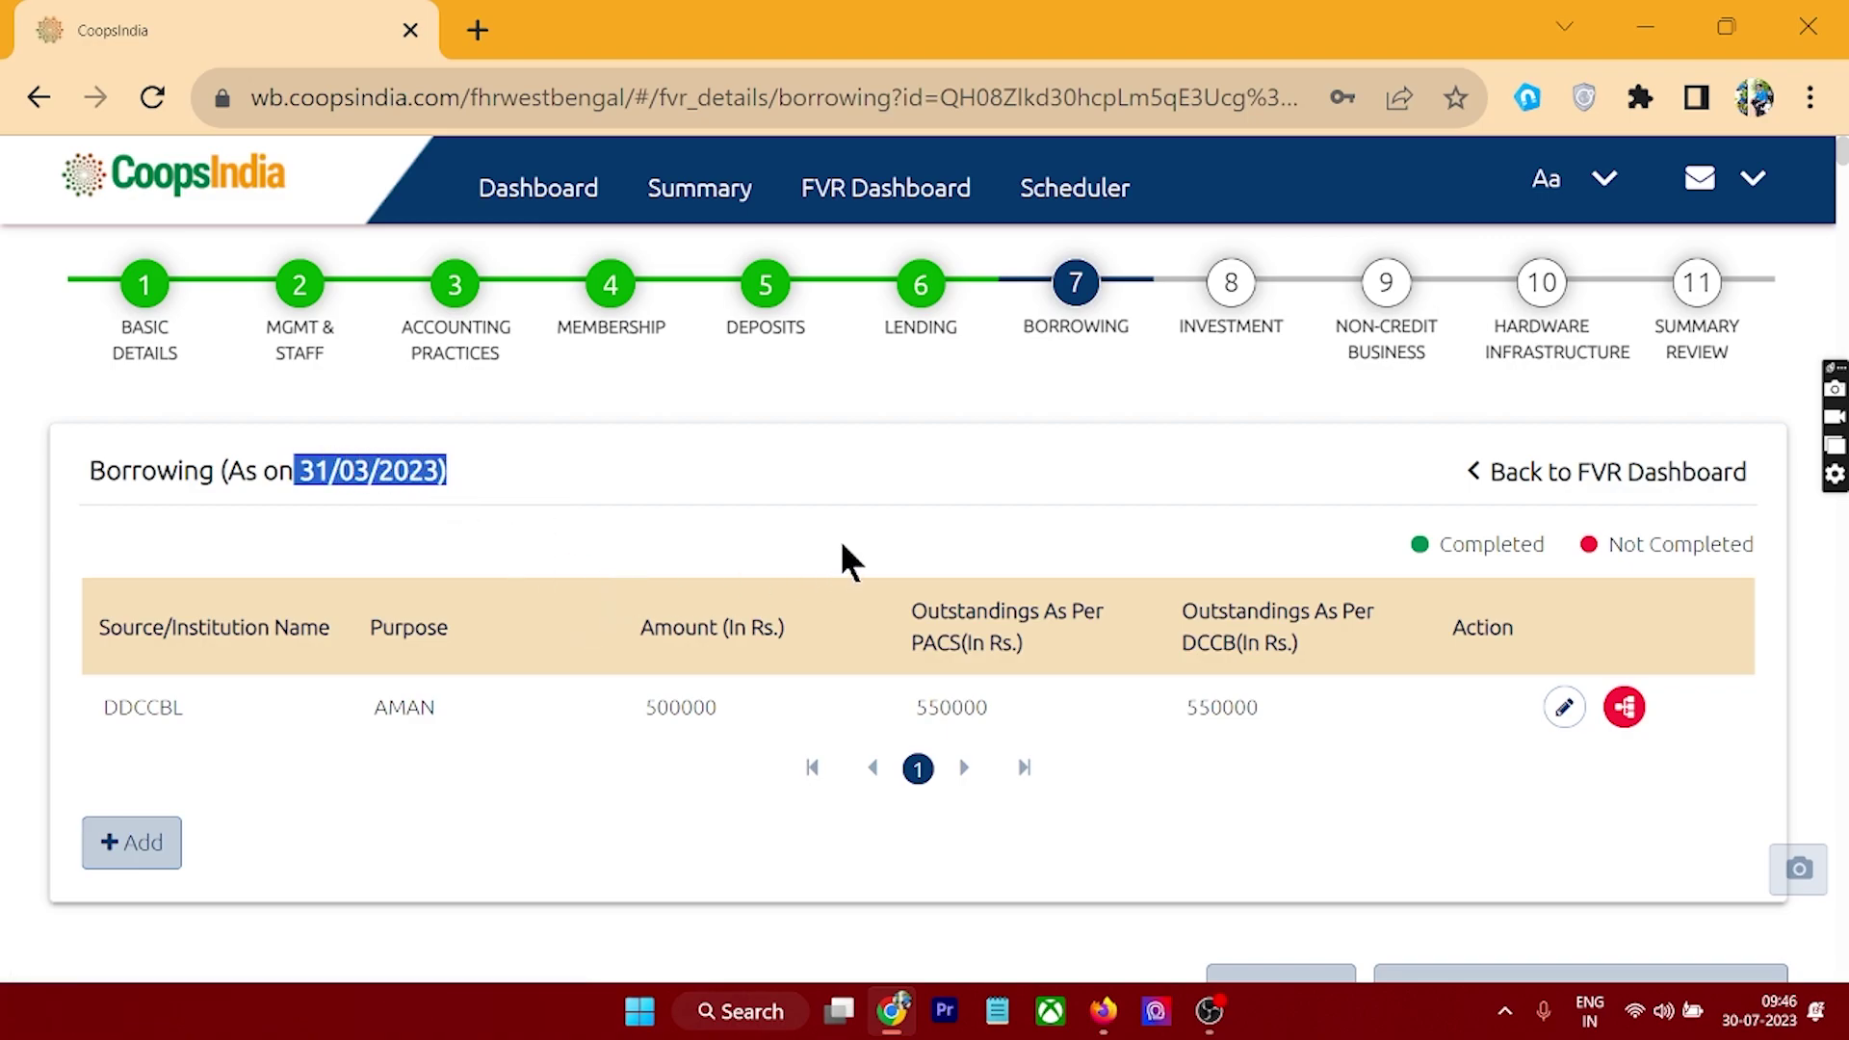
scroll(839, 559, "down", 2)
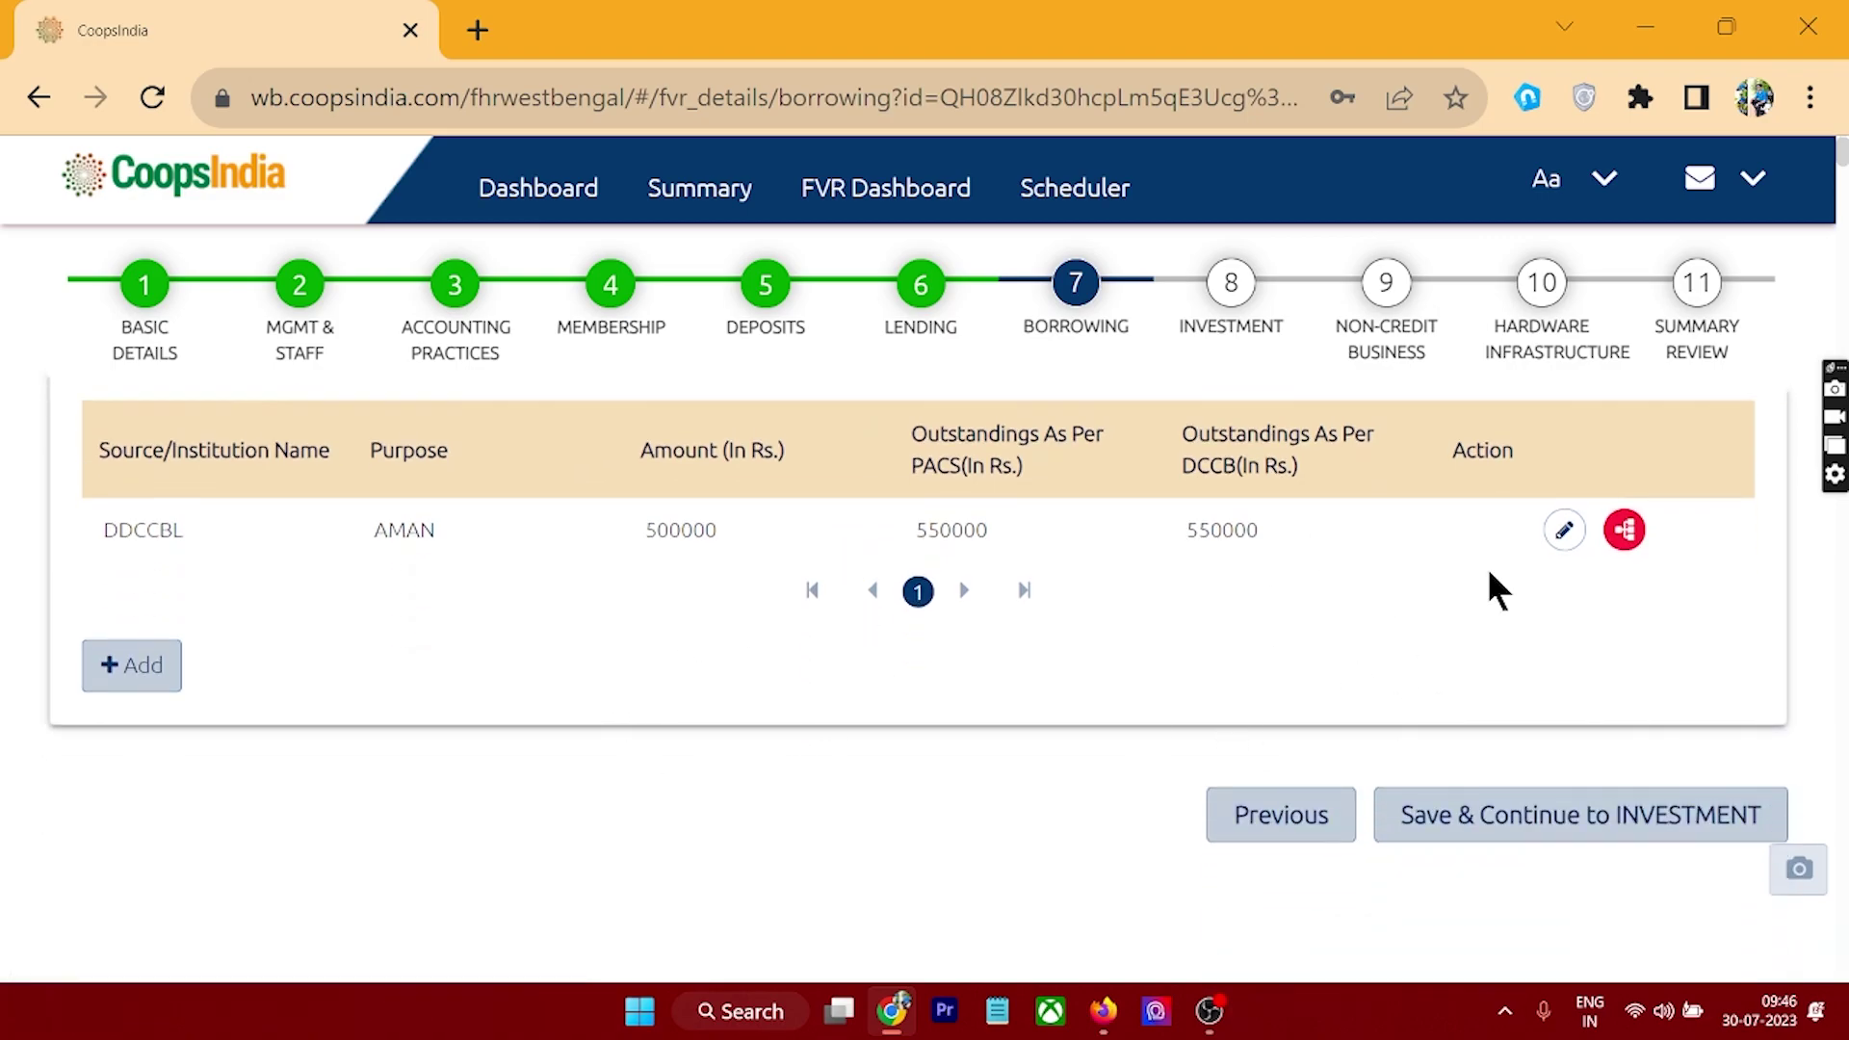
Inspect the editable fields of the DDCCBL borrowing record without saving, and return to the borrowing list
left_click(1563, 530)
scroll(1083, 767, "up", 2)
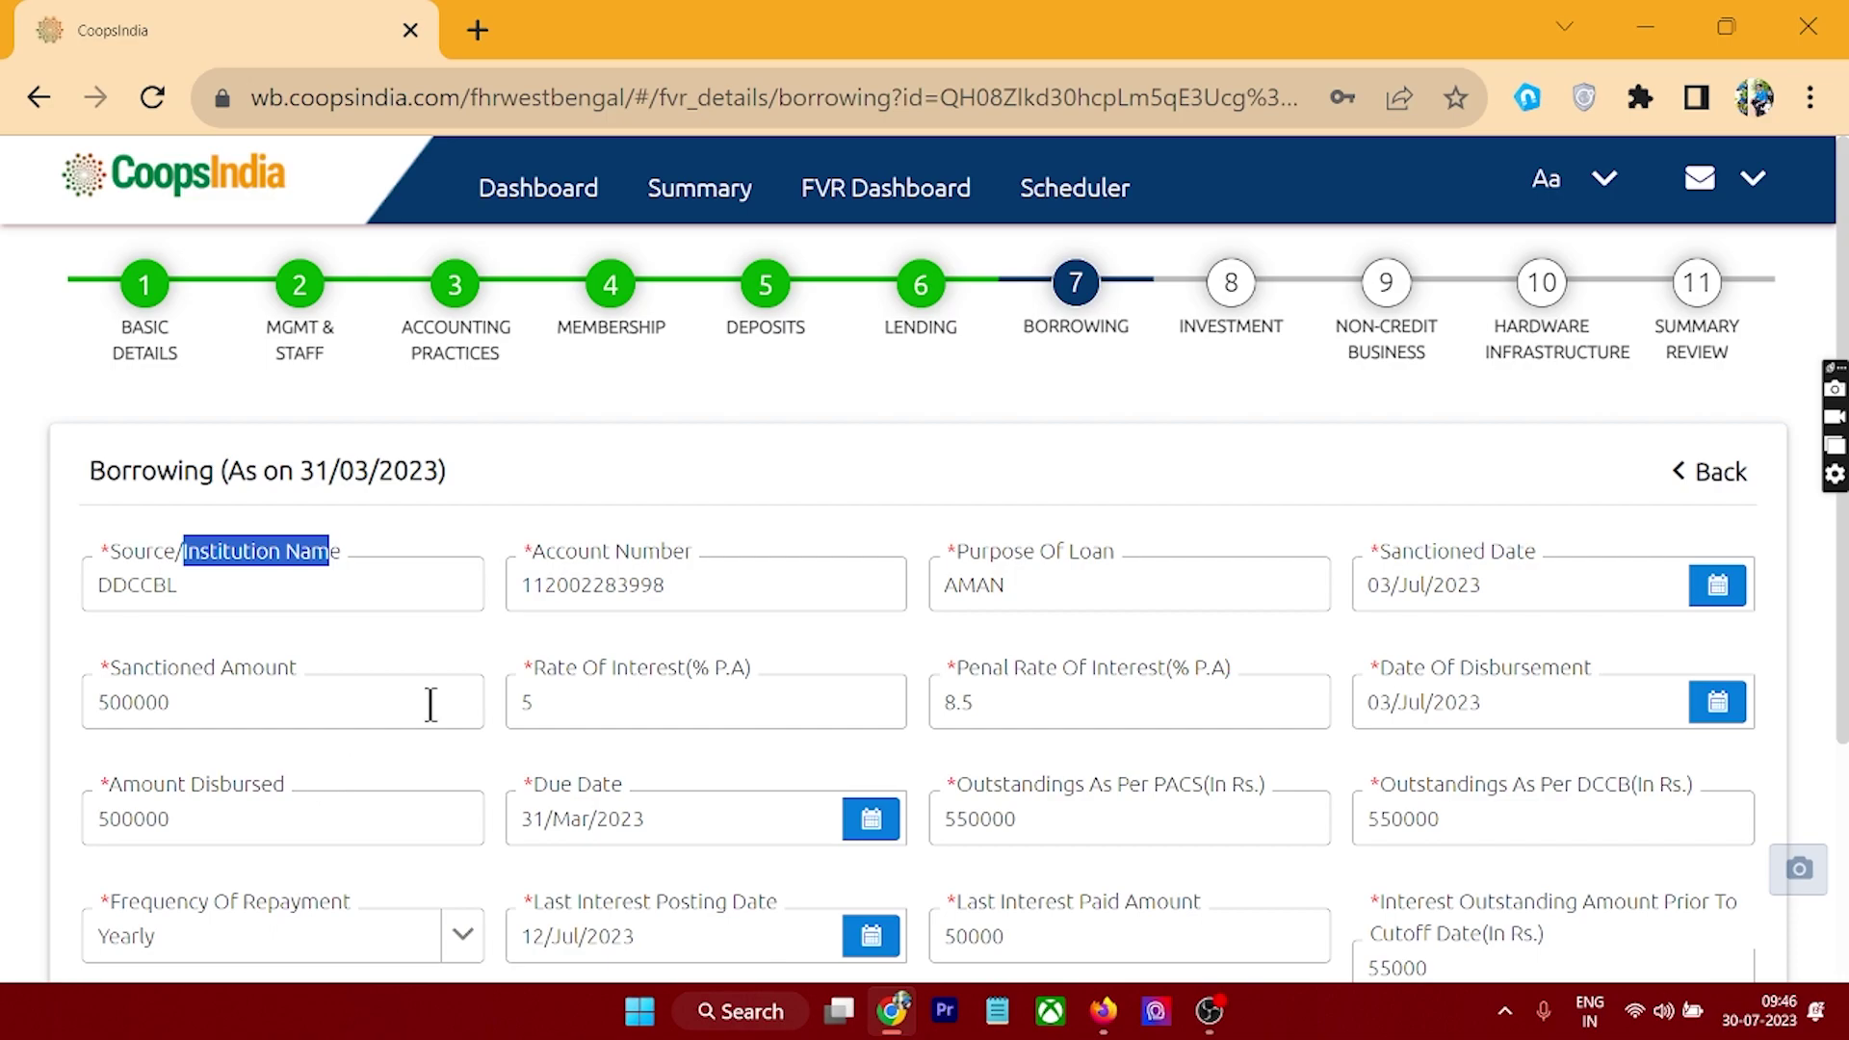
scroll(463, 717, "down", 2)
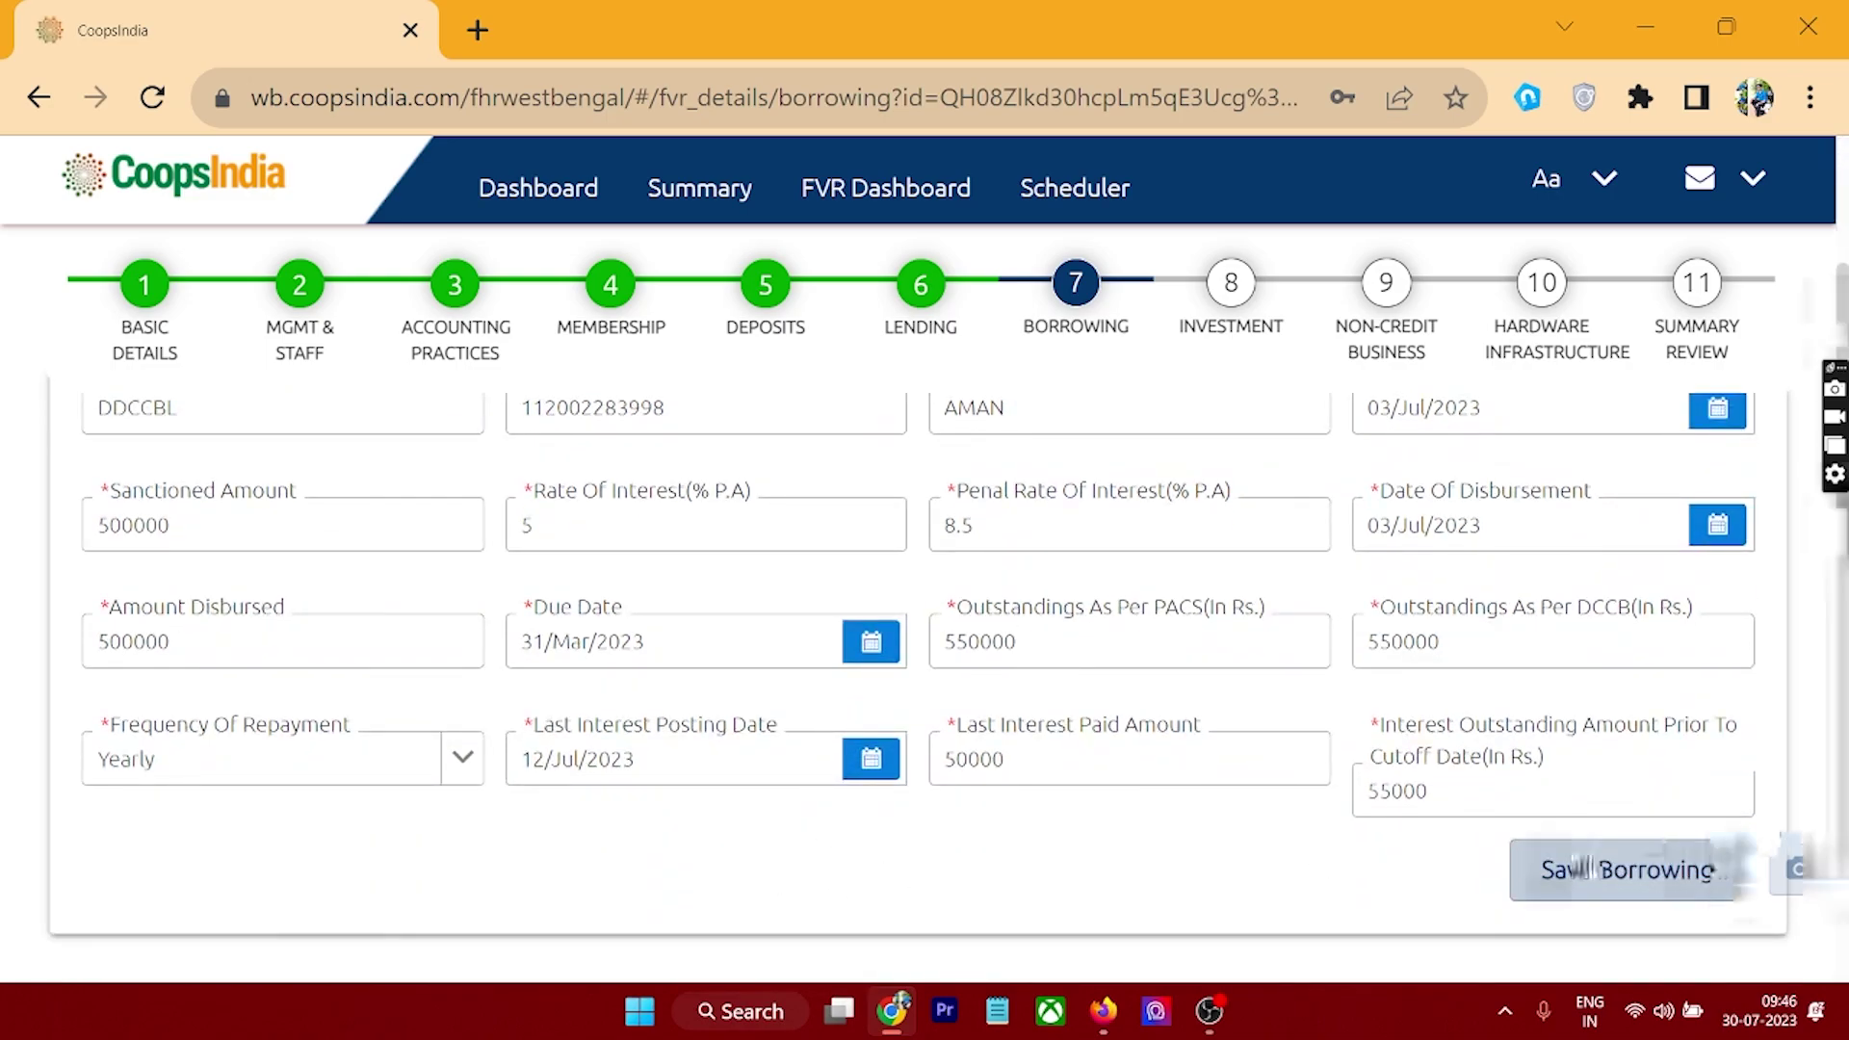
double_click(639, 408)
scroll(1628, 842, "up", 1)
scroll(1624, 823, "up", 1)
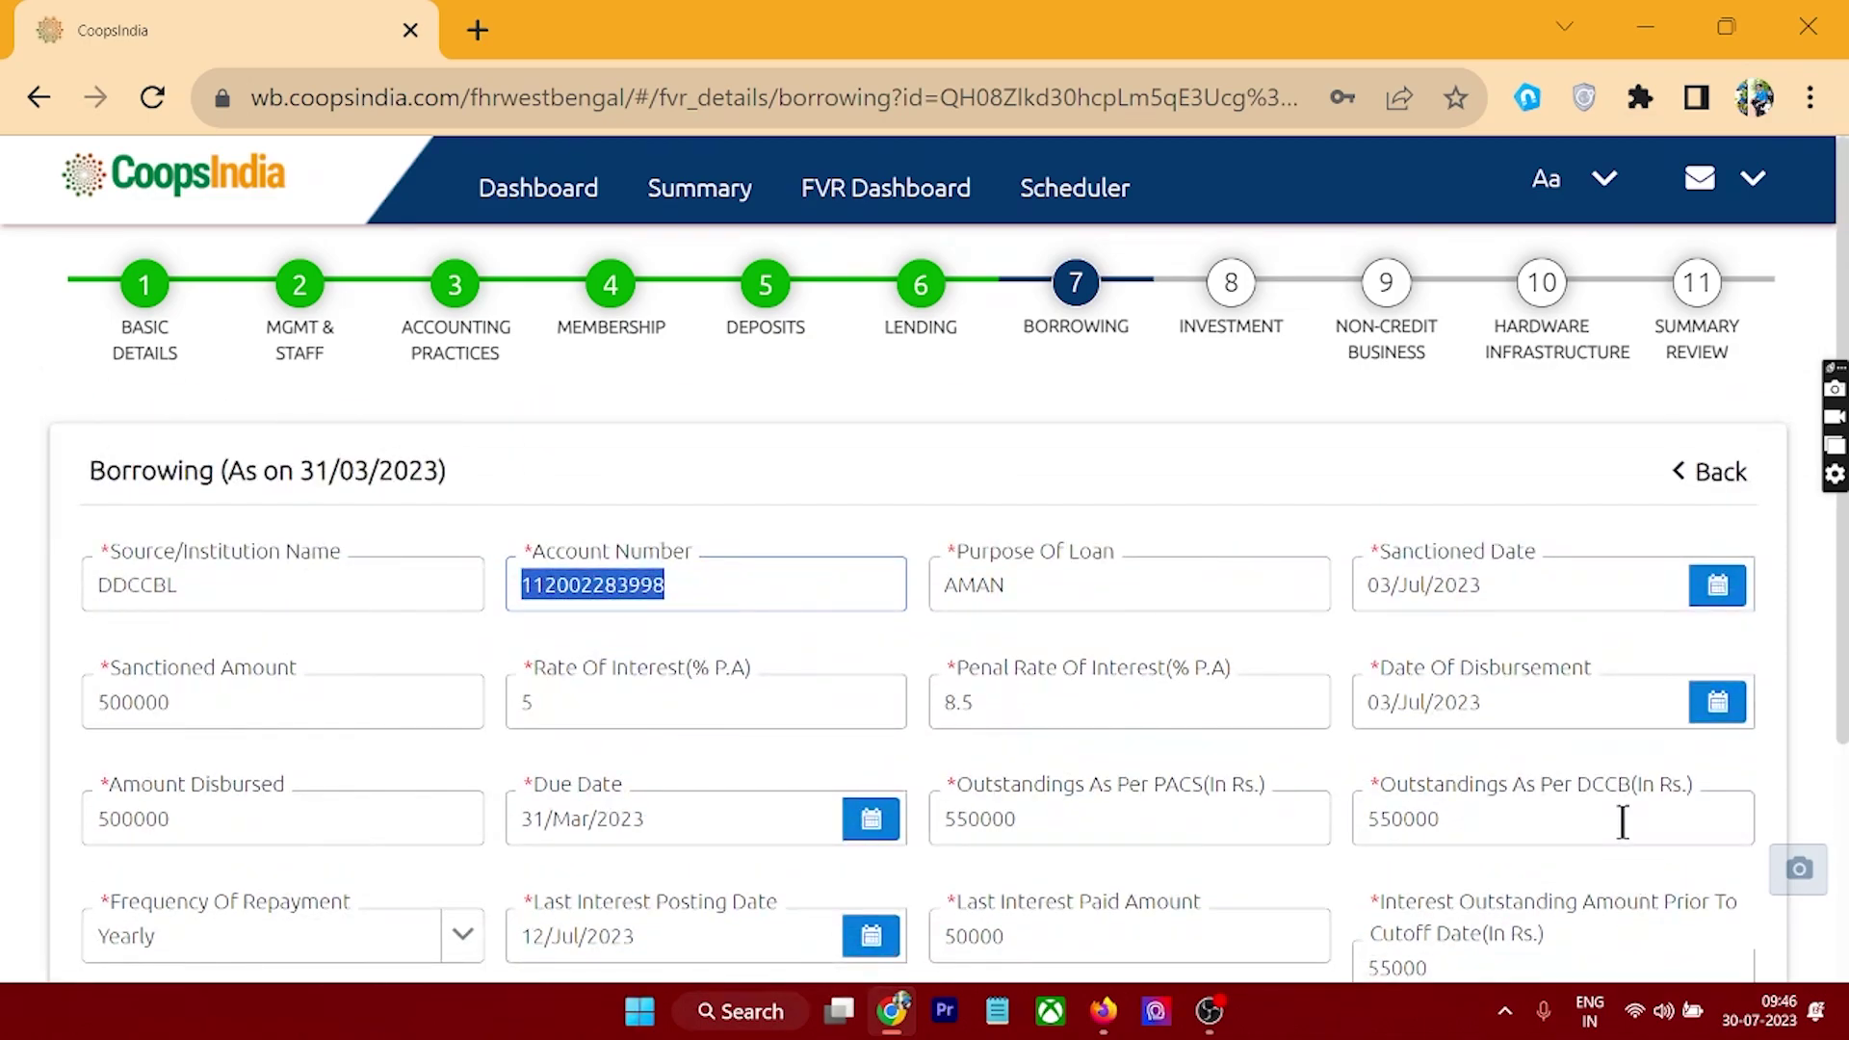
left_click(1697, 474)
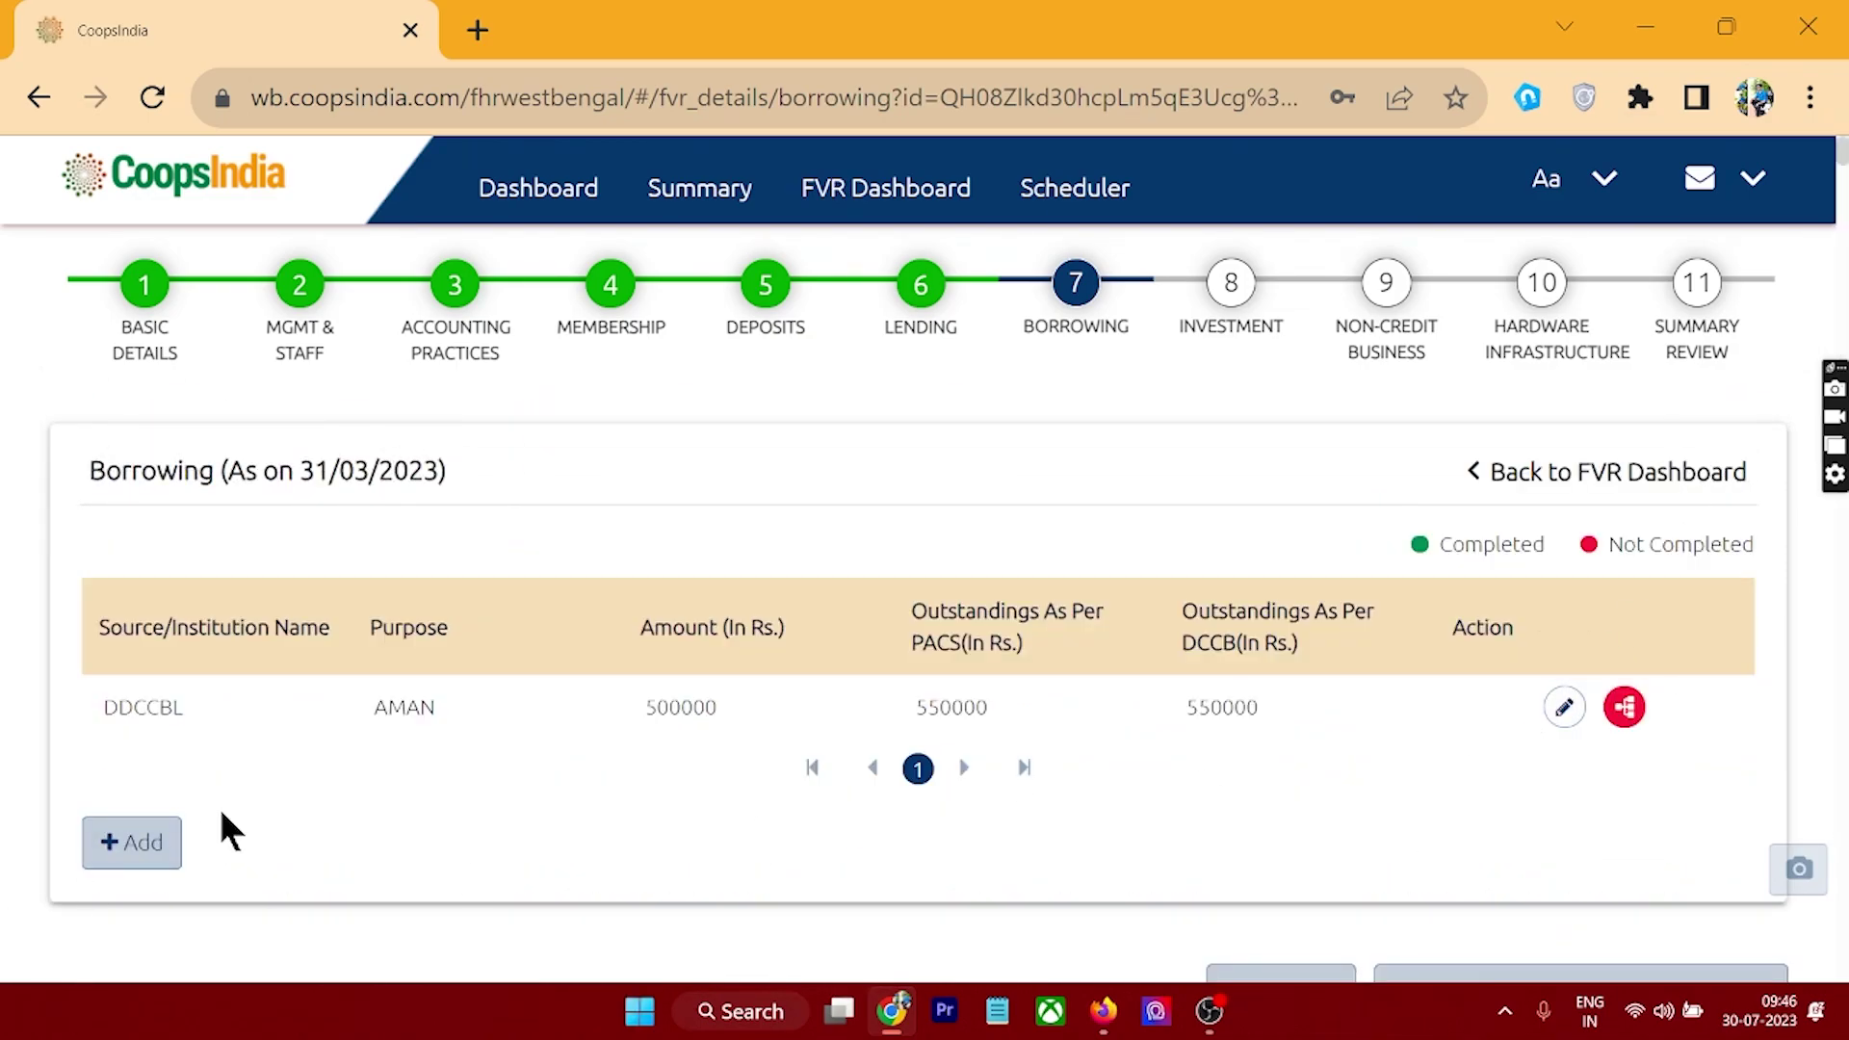
Open a blank borrowing record, look through its mandatory fields, and return to the borrowing list without saving
left_click(114, 860)
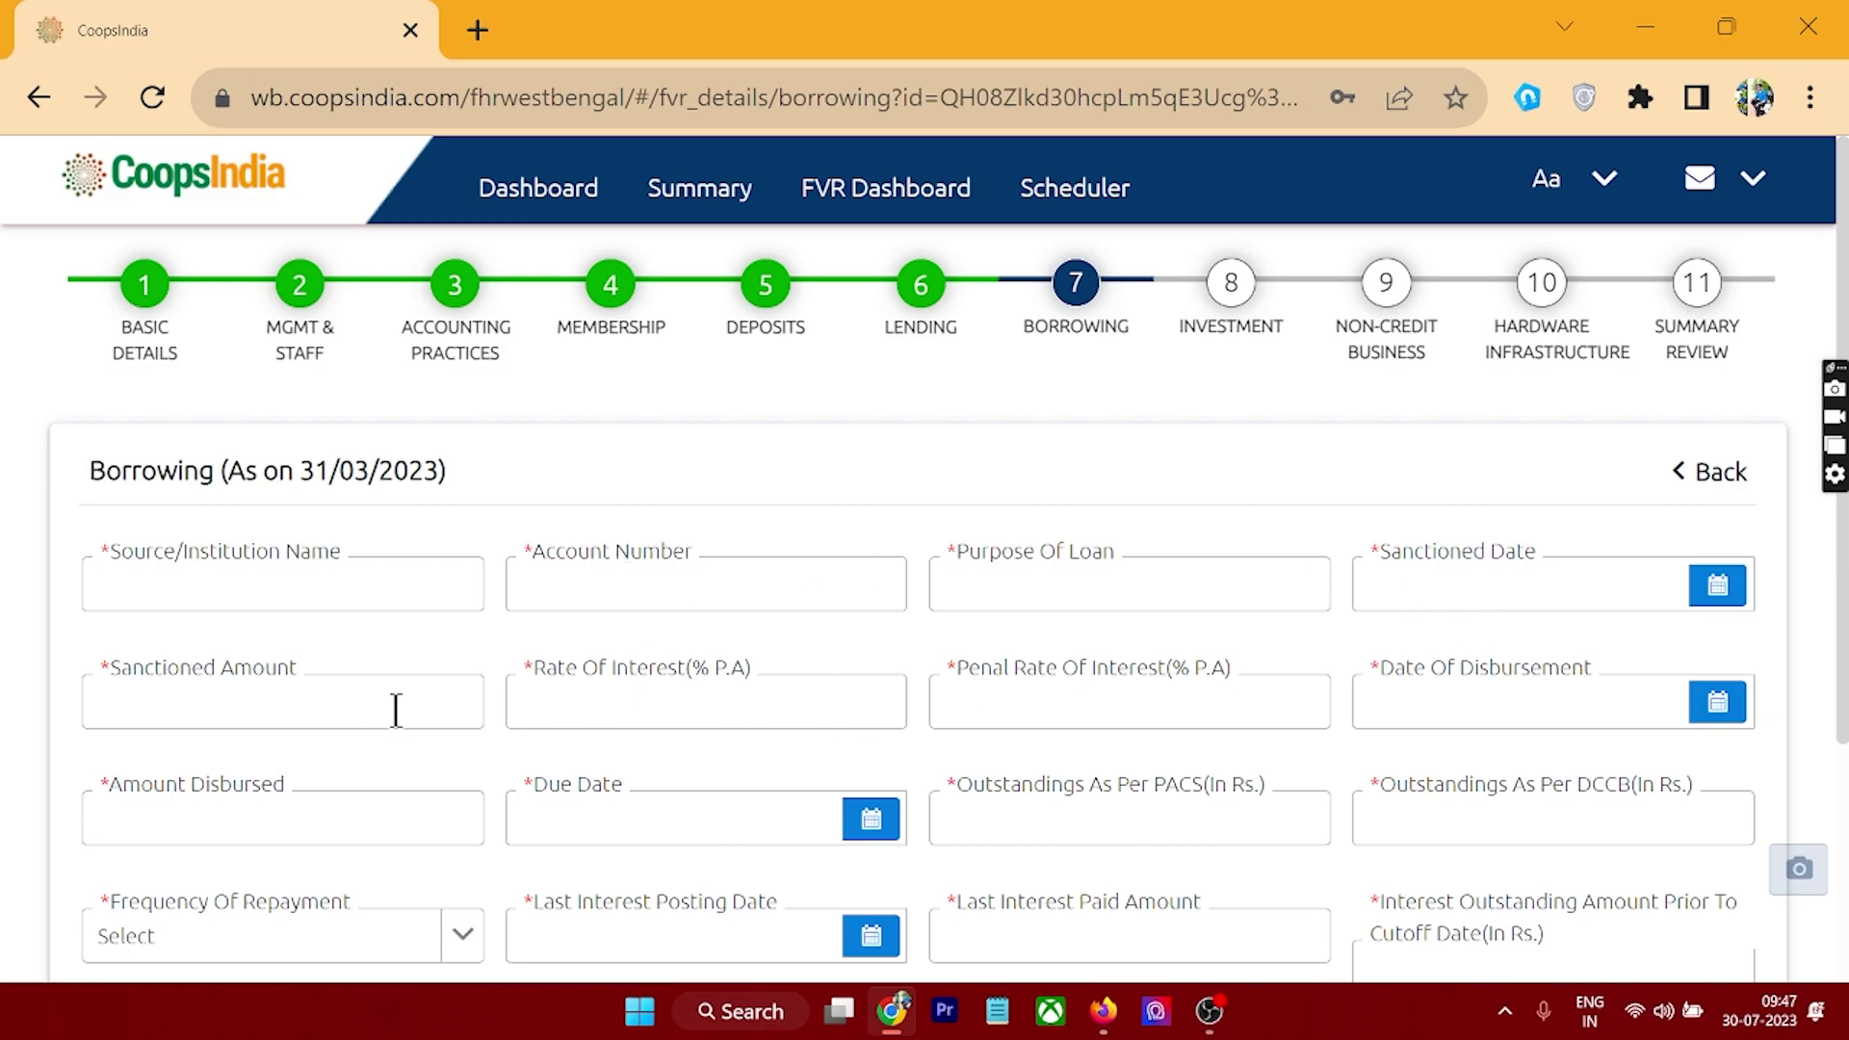
scroll(708, 747, "down", 2)
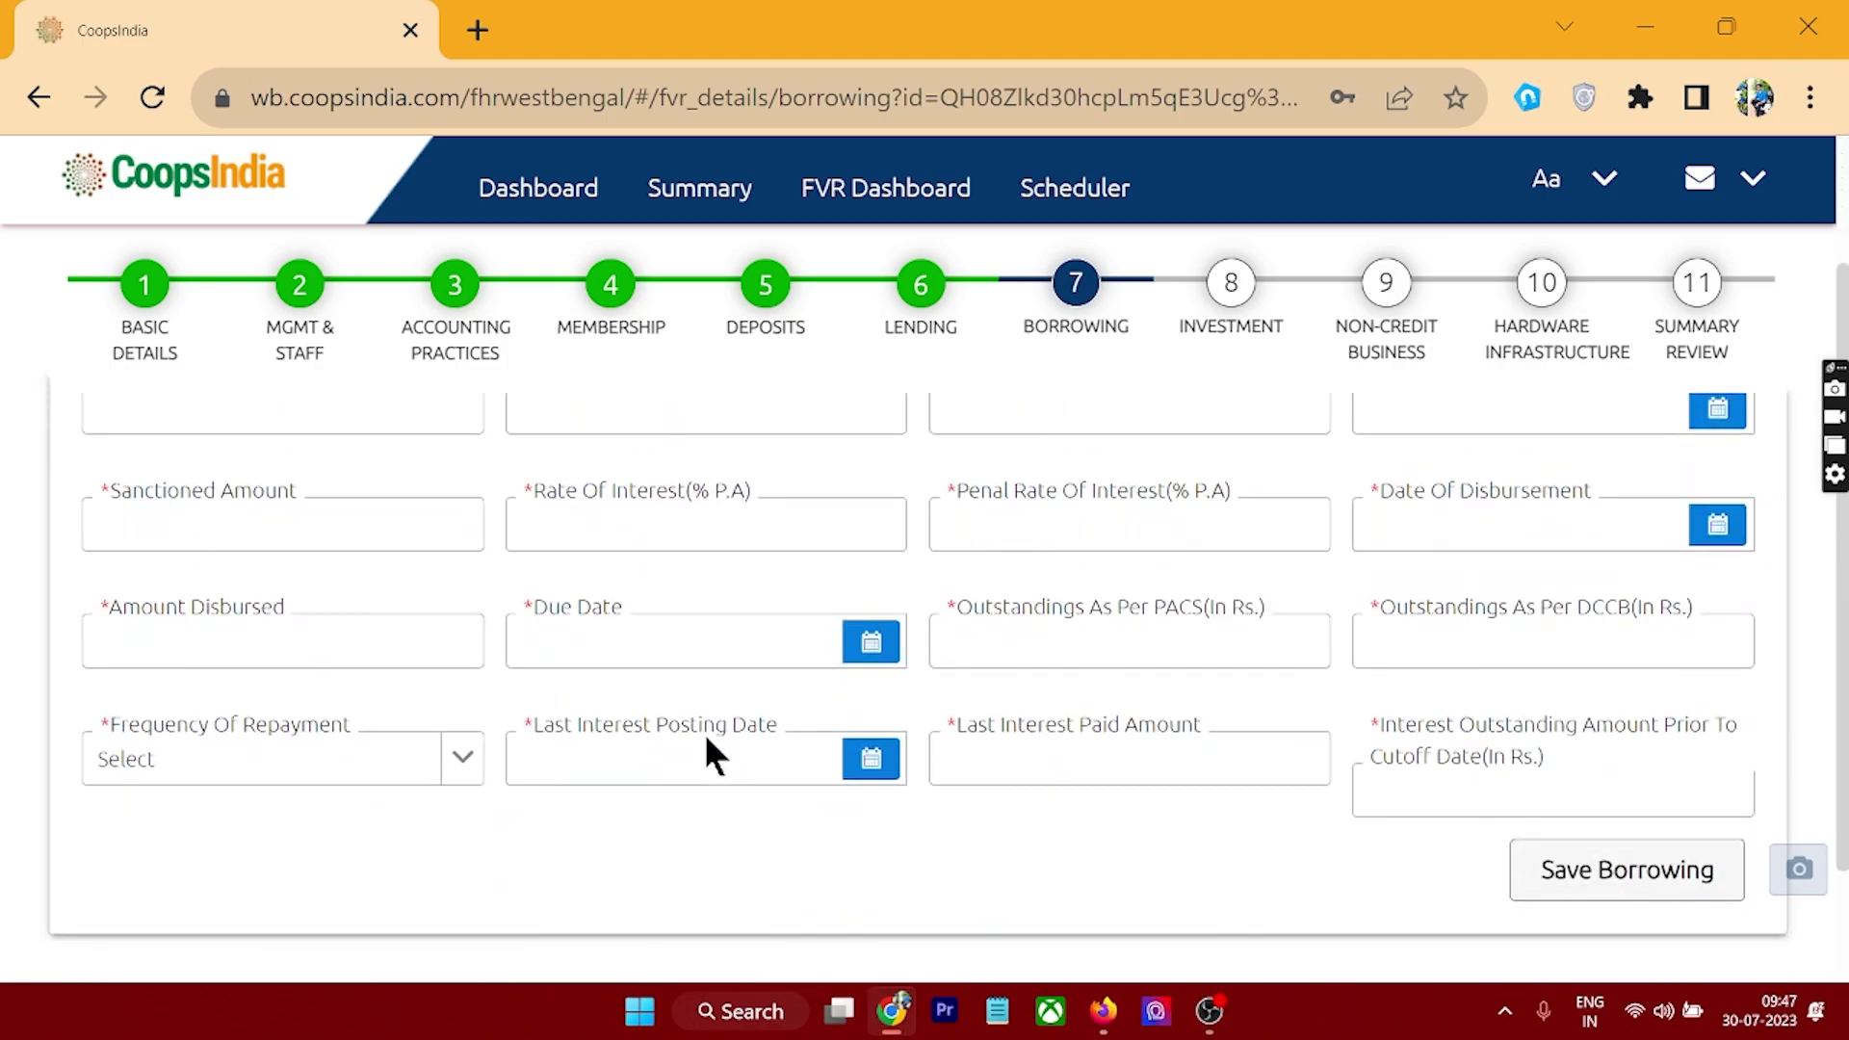
scroll(1483, 766, "down", 2)
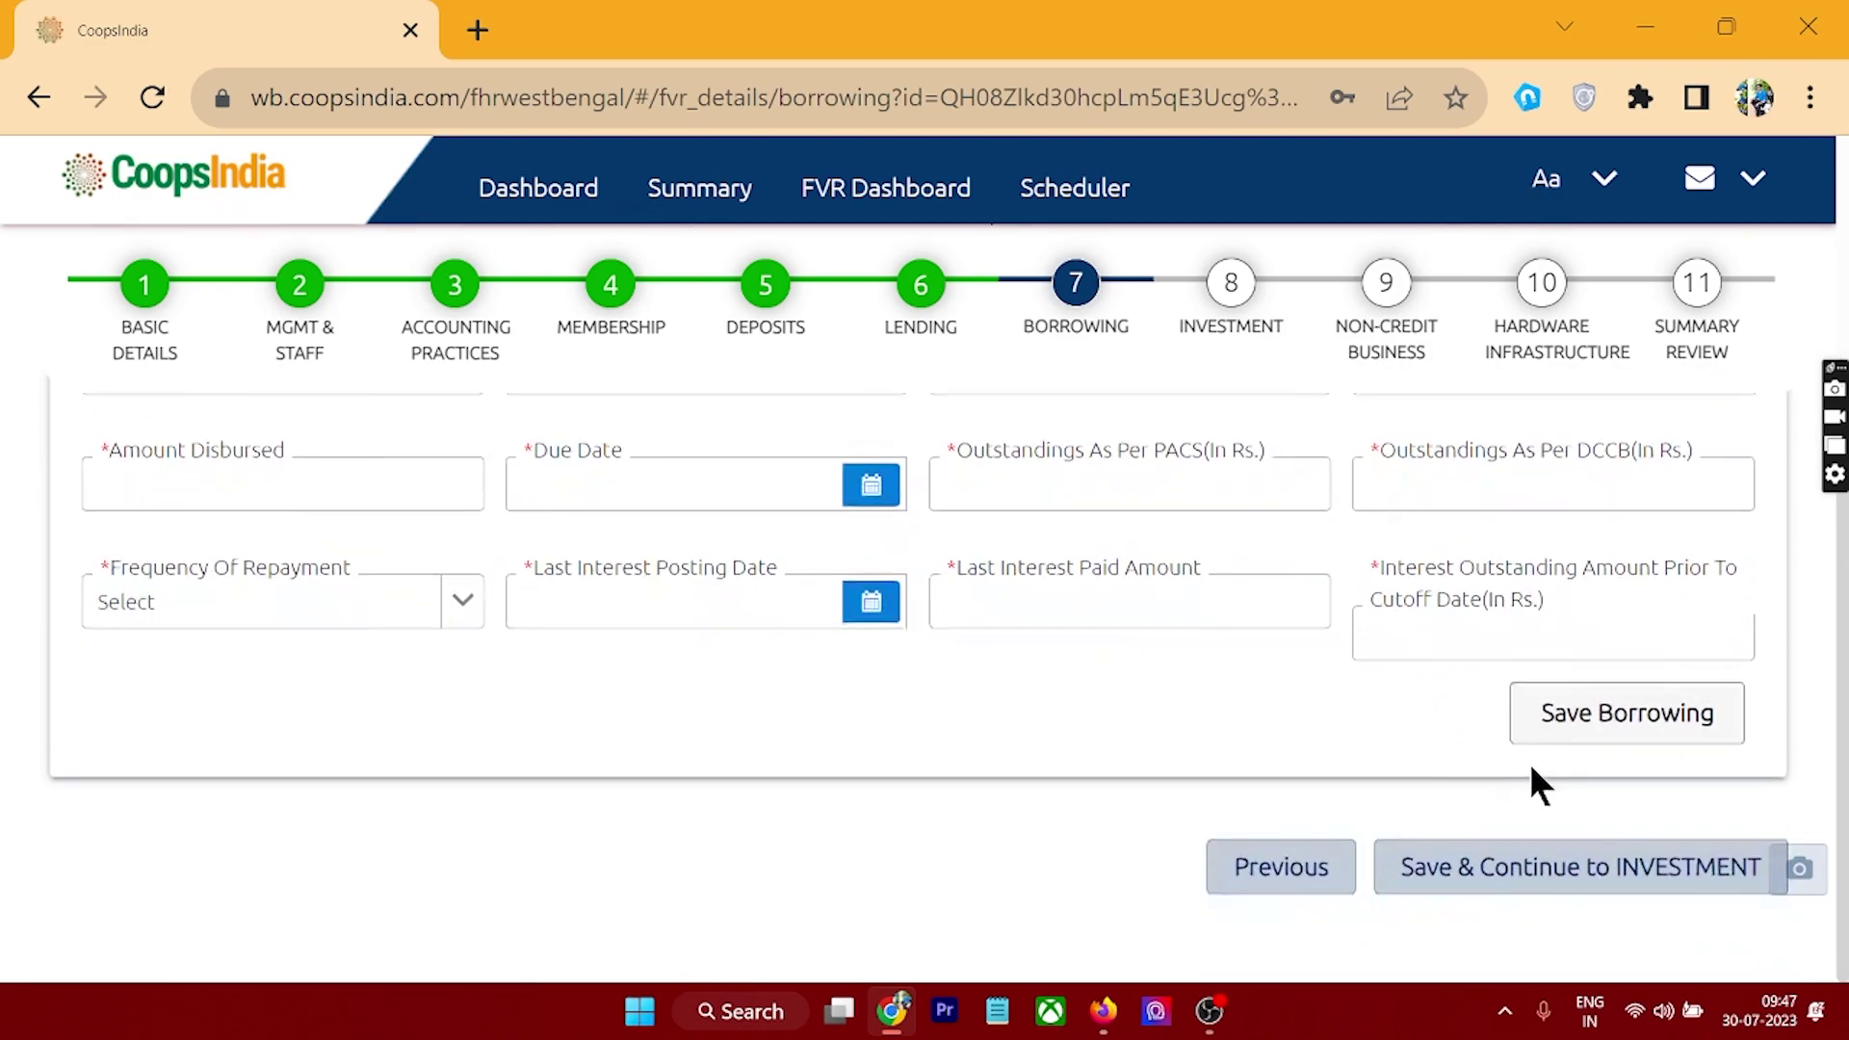
scroll(1661, 712, "up", 4)
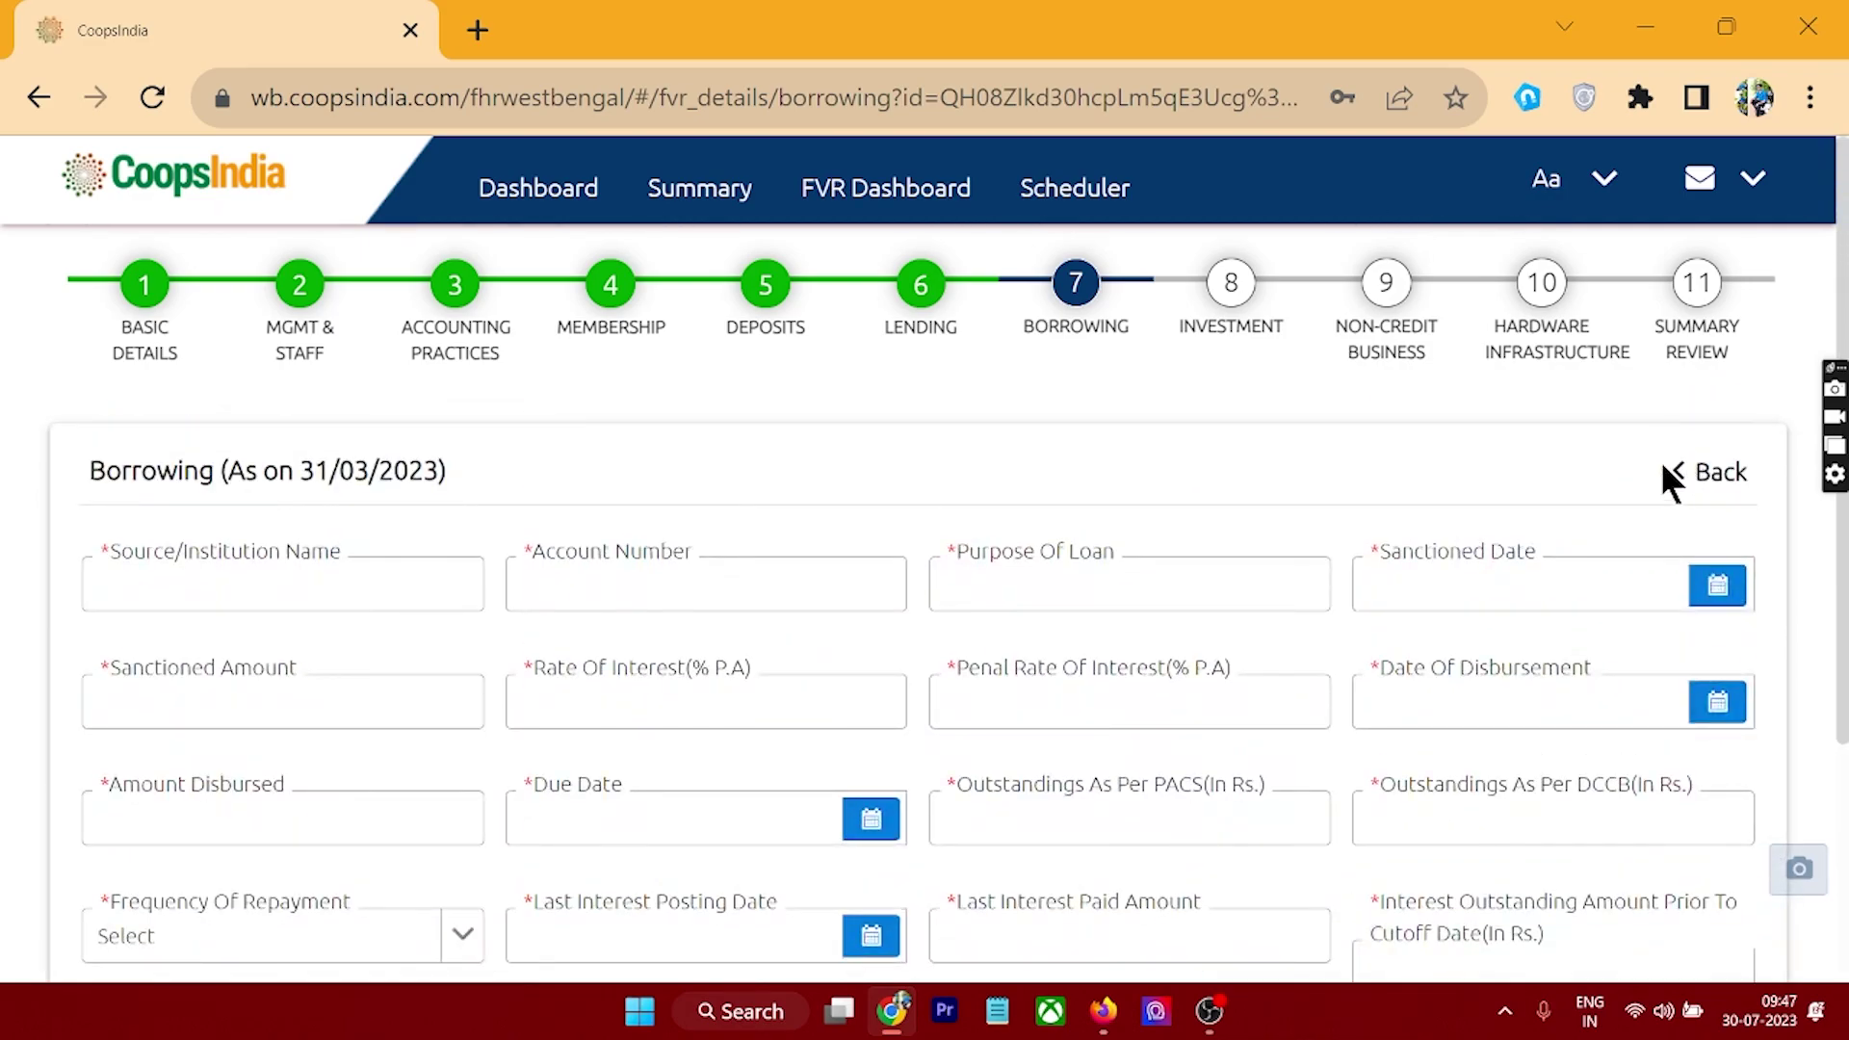
left_click(1692, 497)
Move on from Borrowing to the Investment section and check its as-on date and column headings
scroll(867, 751, "down", 3)
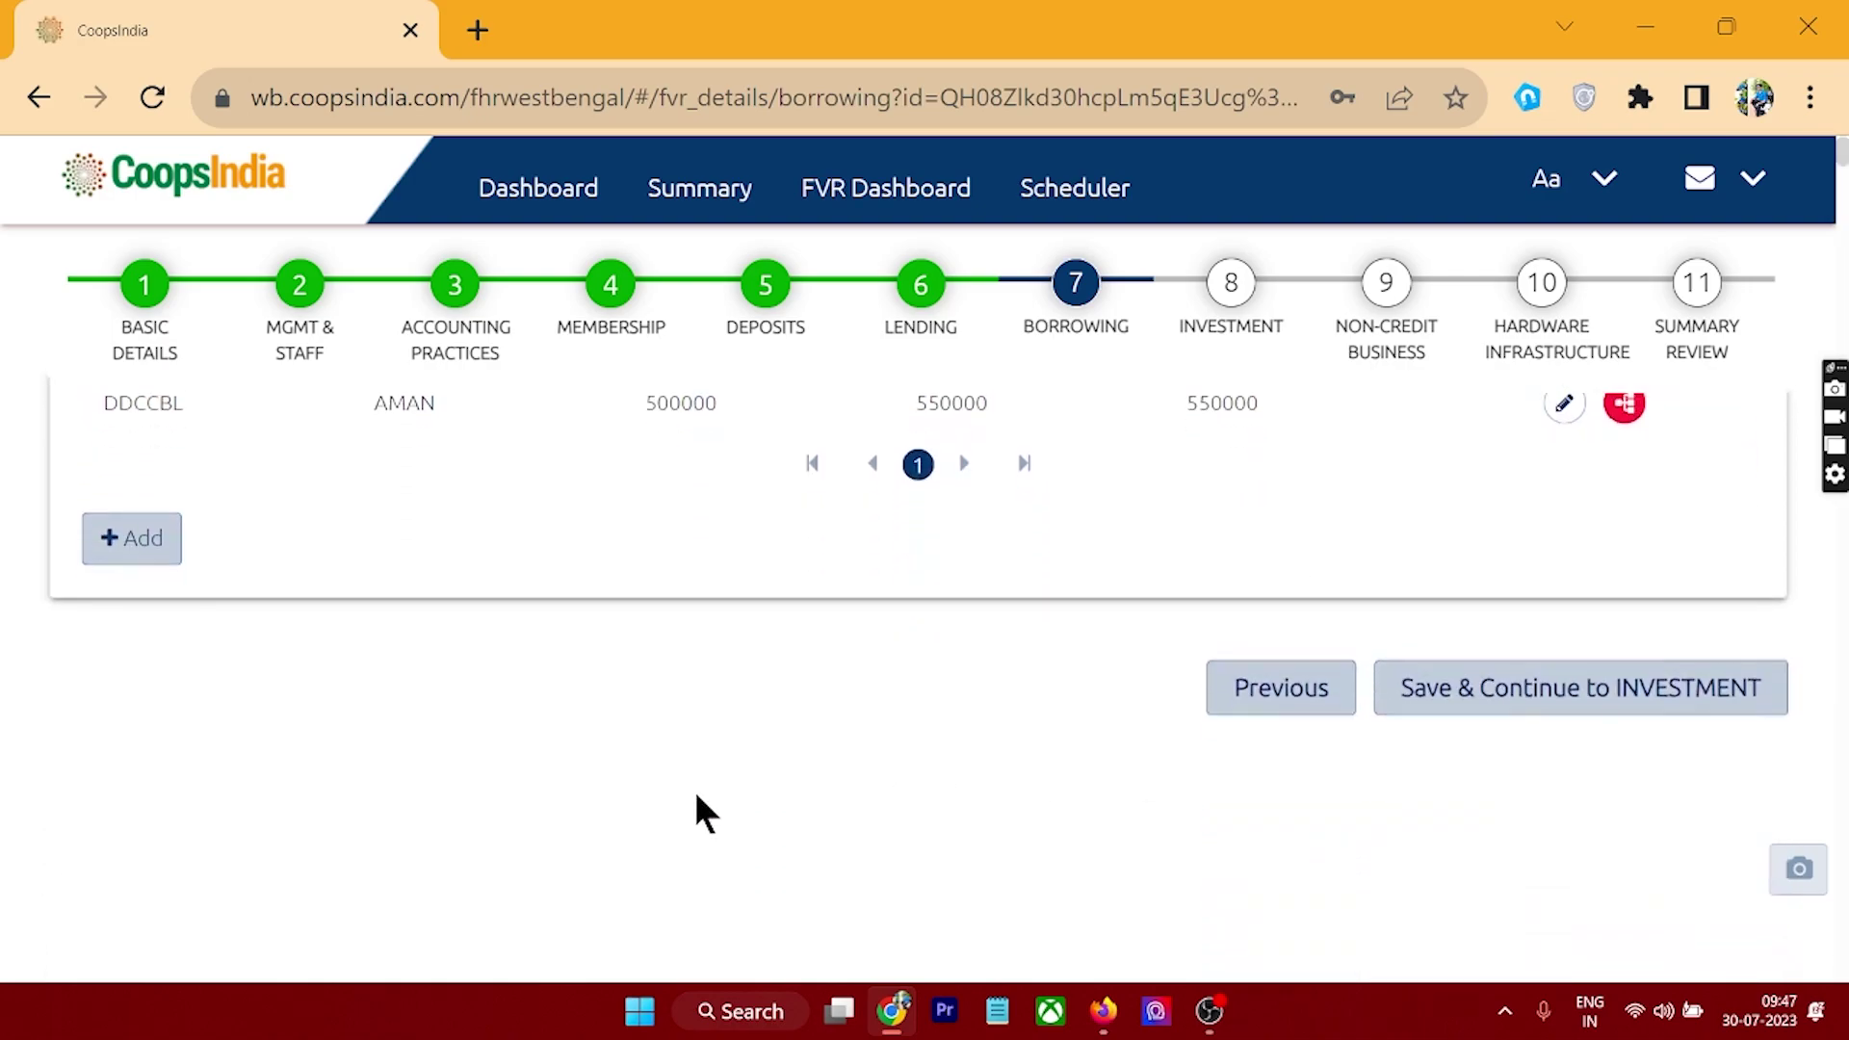
scroll(1002, 712, "up", 3)
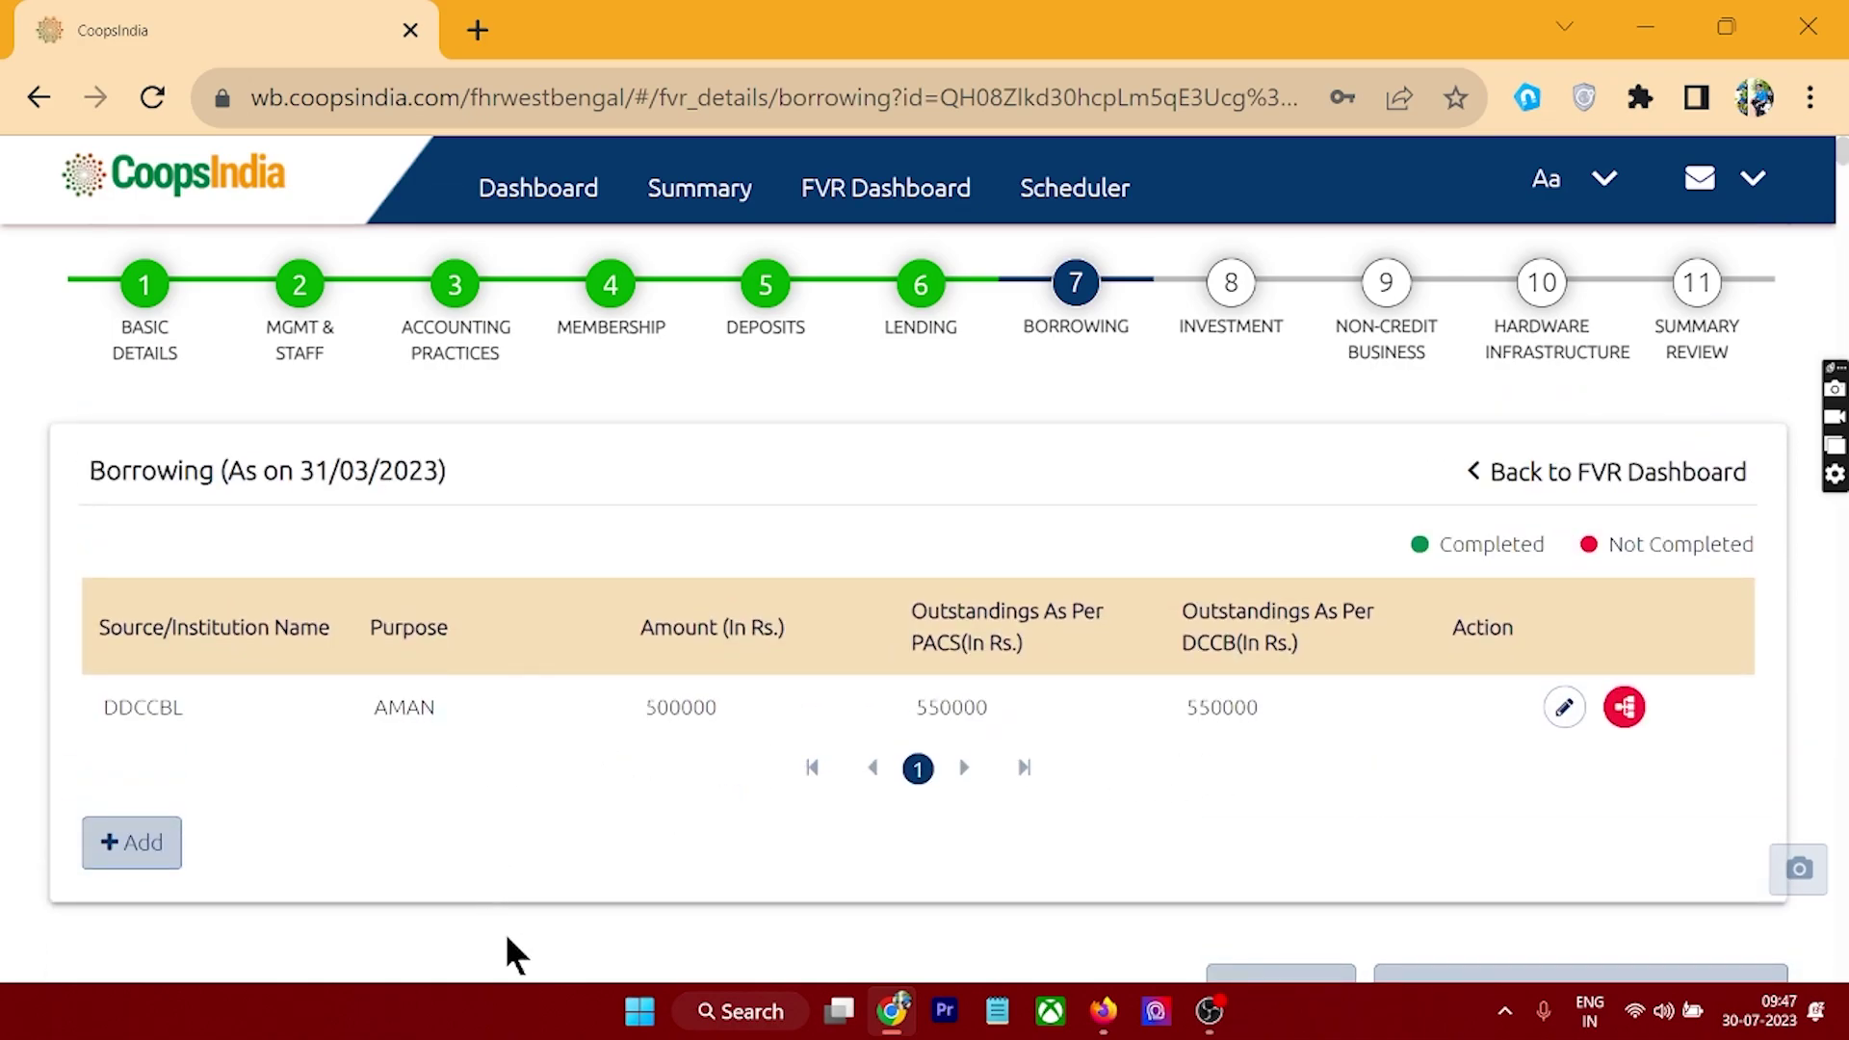
scroll(1239, 867, "down", 2)
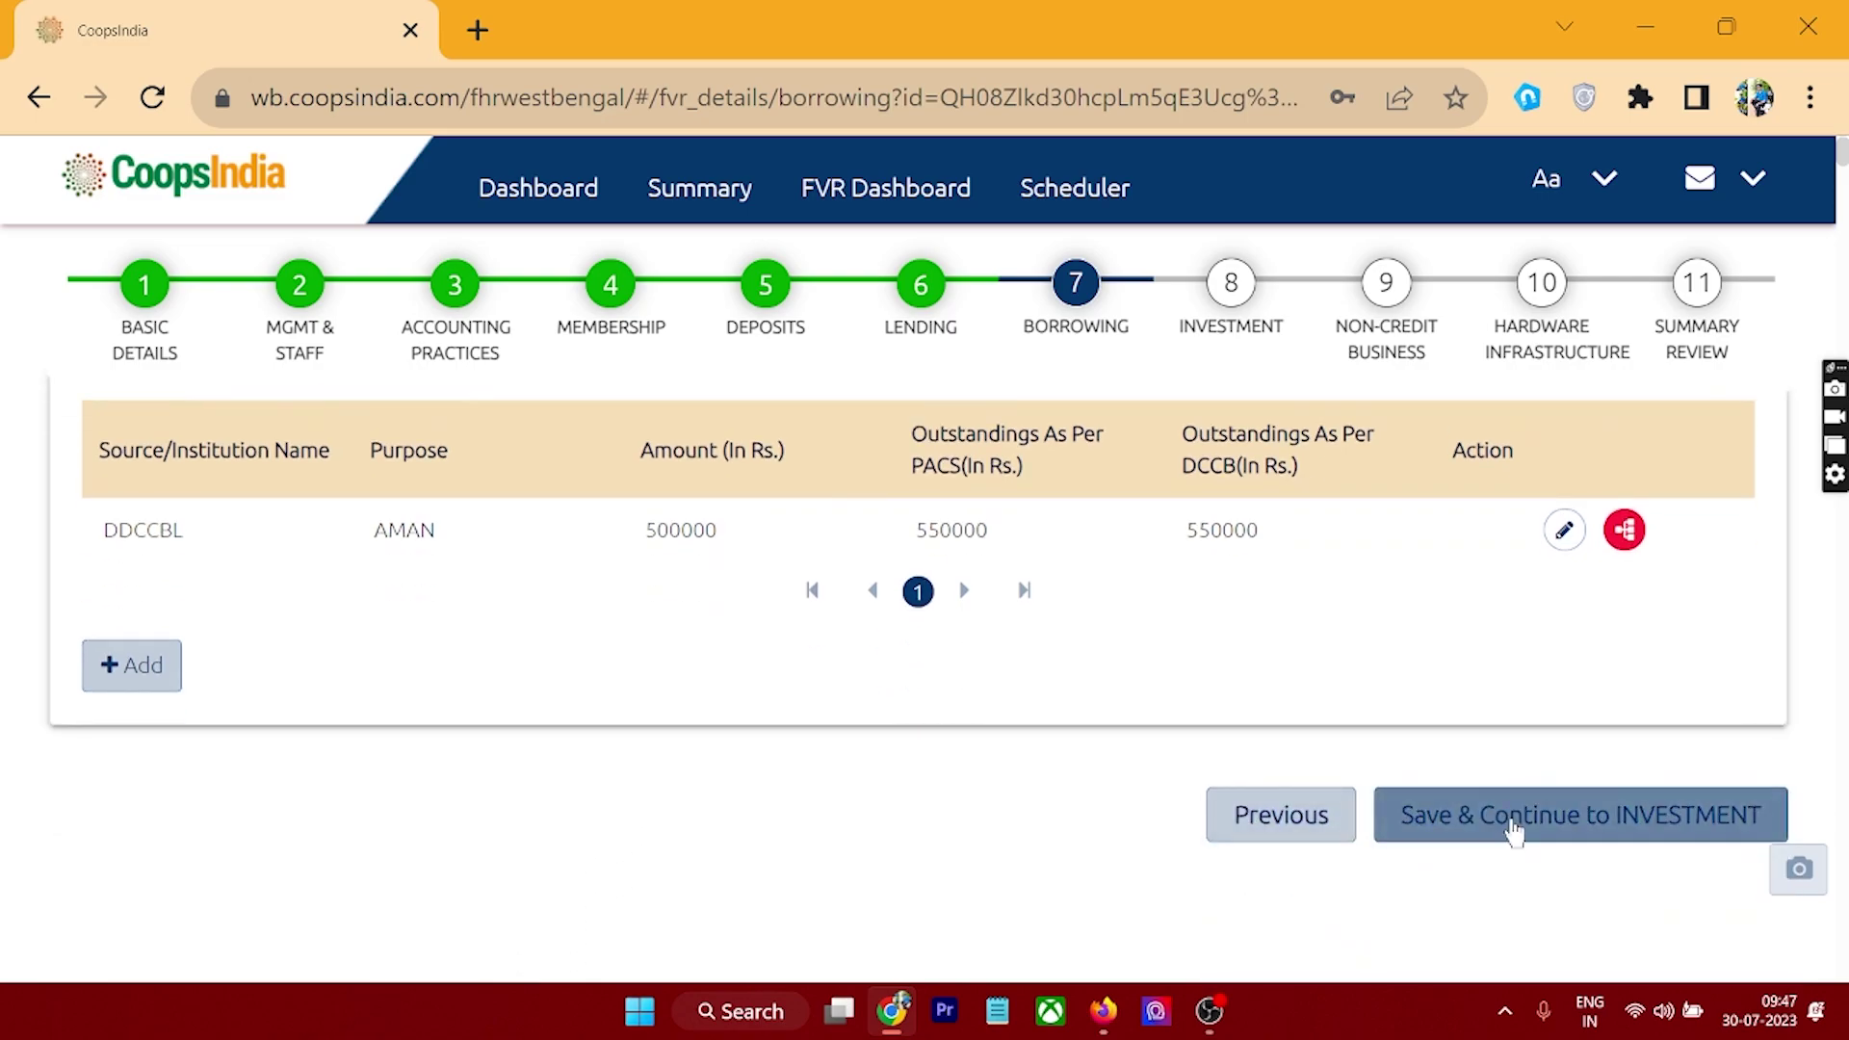
left_click(1231, 283)
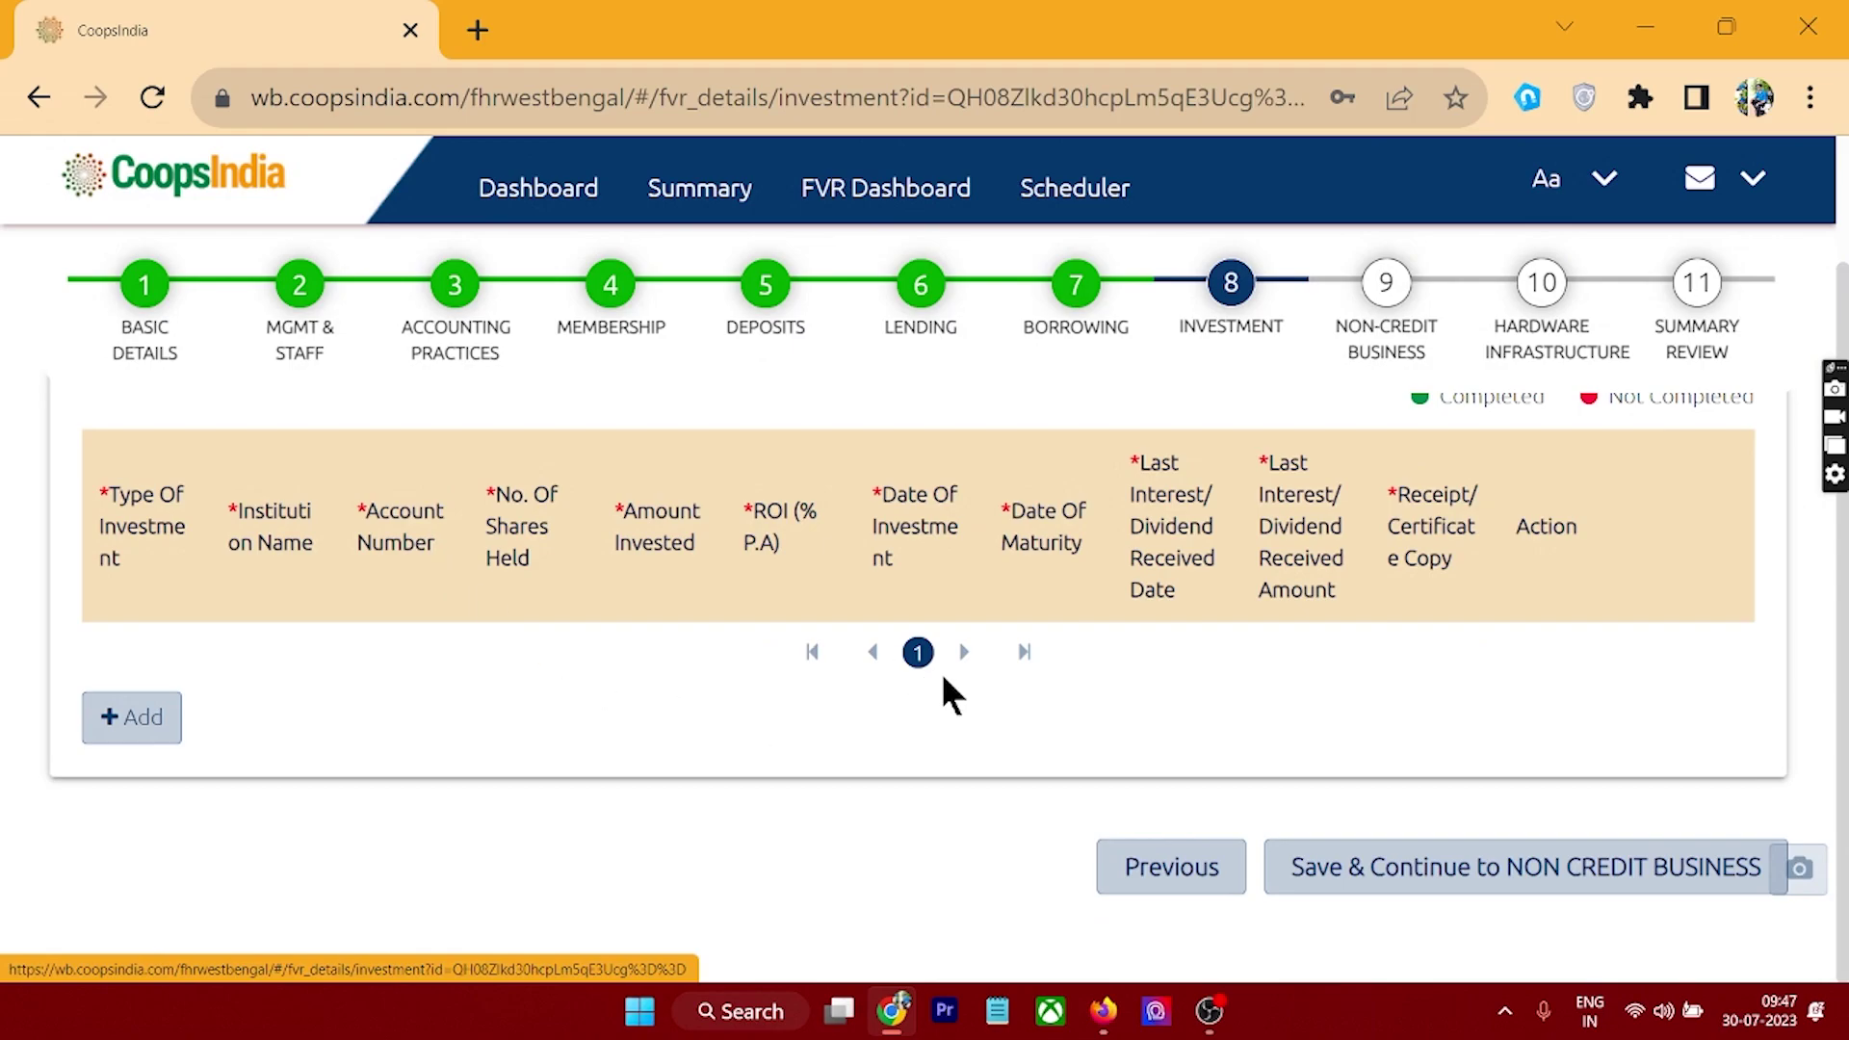
scroll(693, 690, "up", 2)
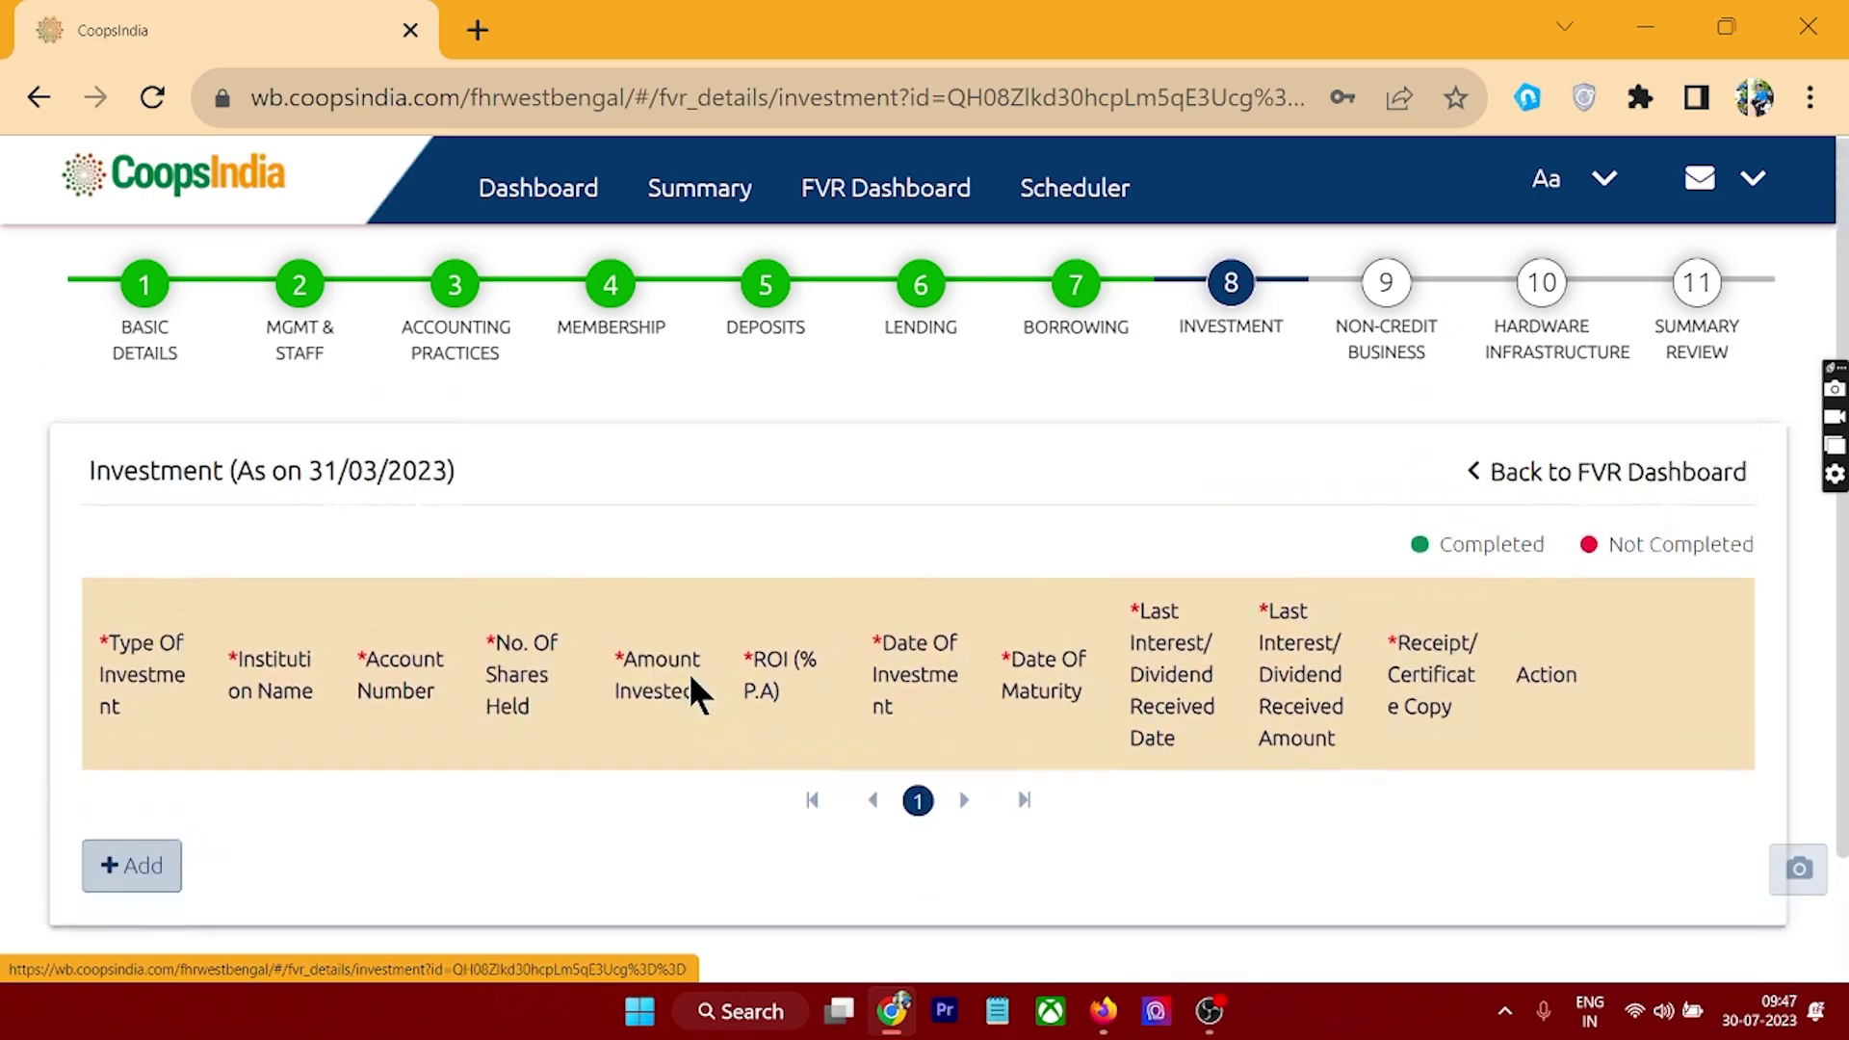
left_click_drag(311, 471, 467, 483)
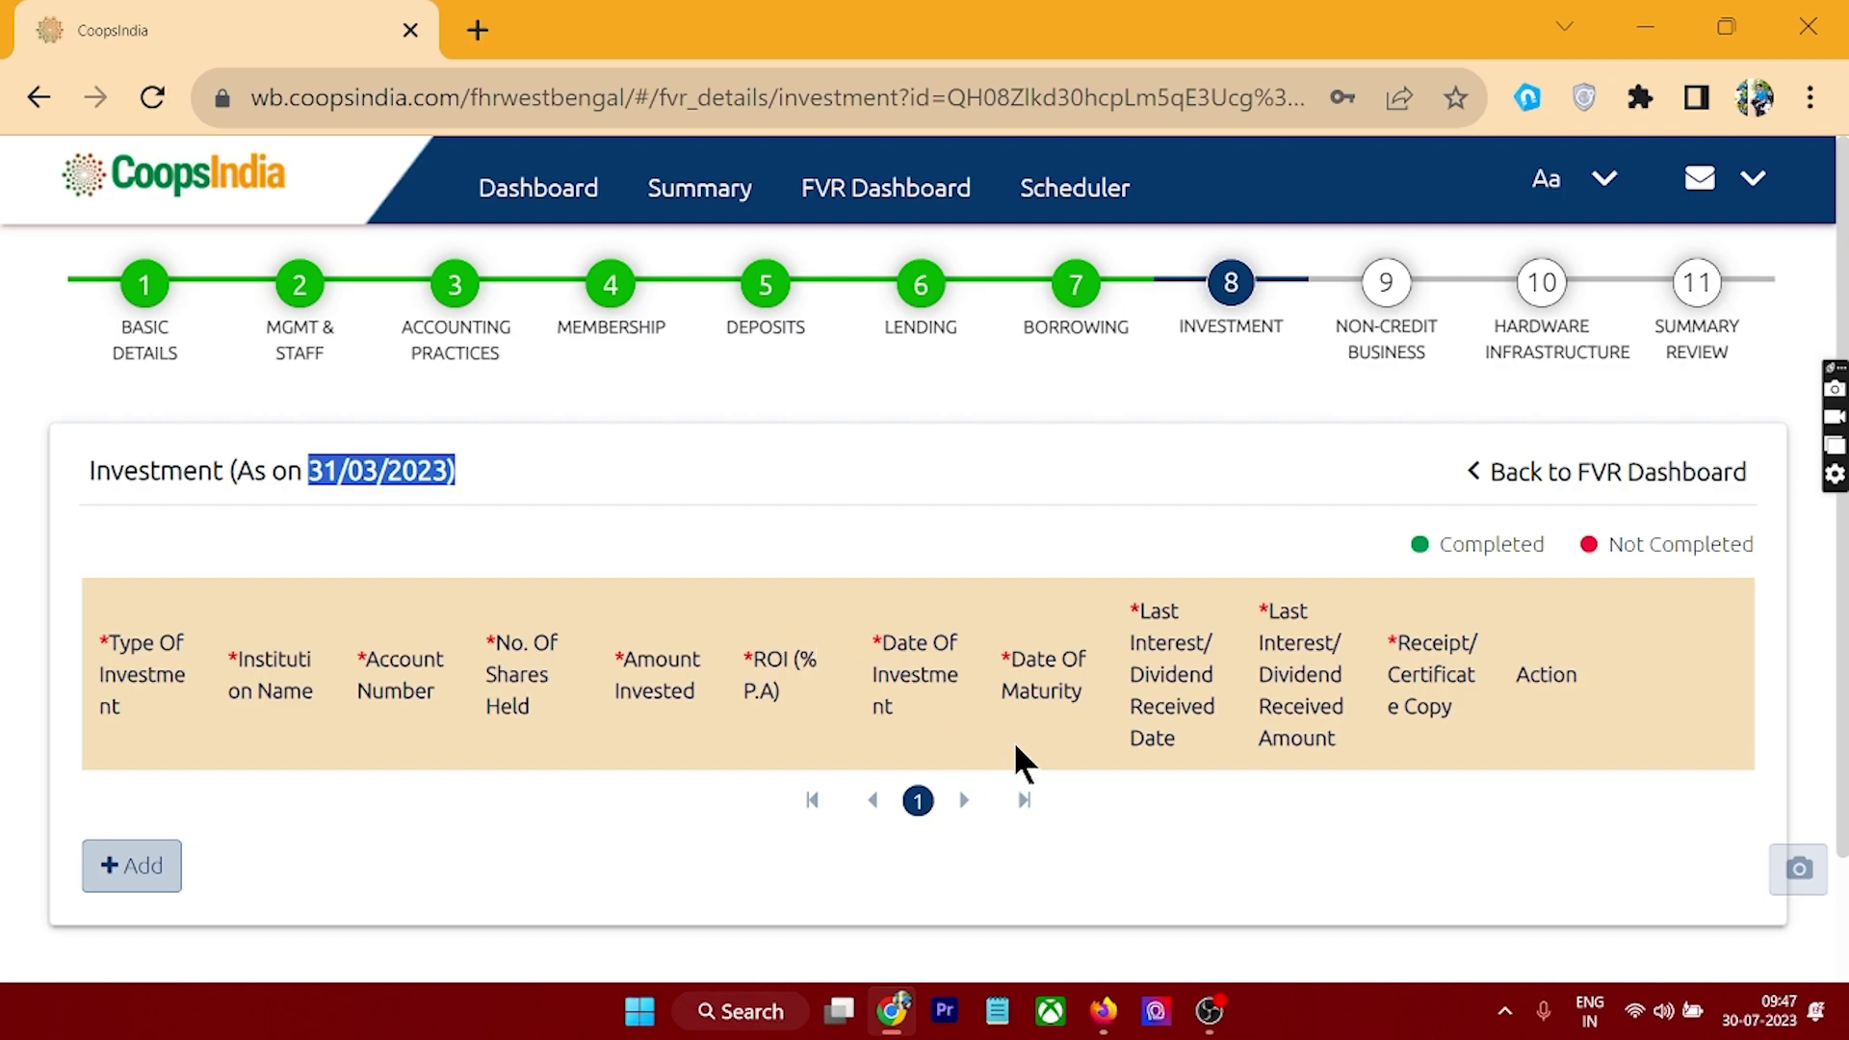
Start a new investment row, look over its entry fields, and set the type of investment to Deposits
scroll(1016, 761, "down", 2)
left_click(131, 716)
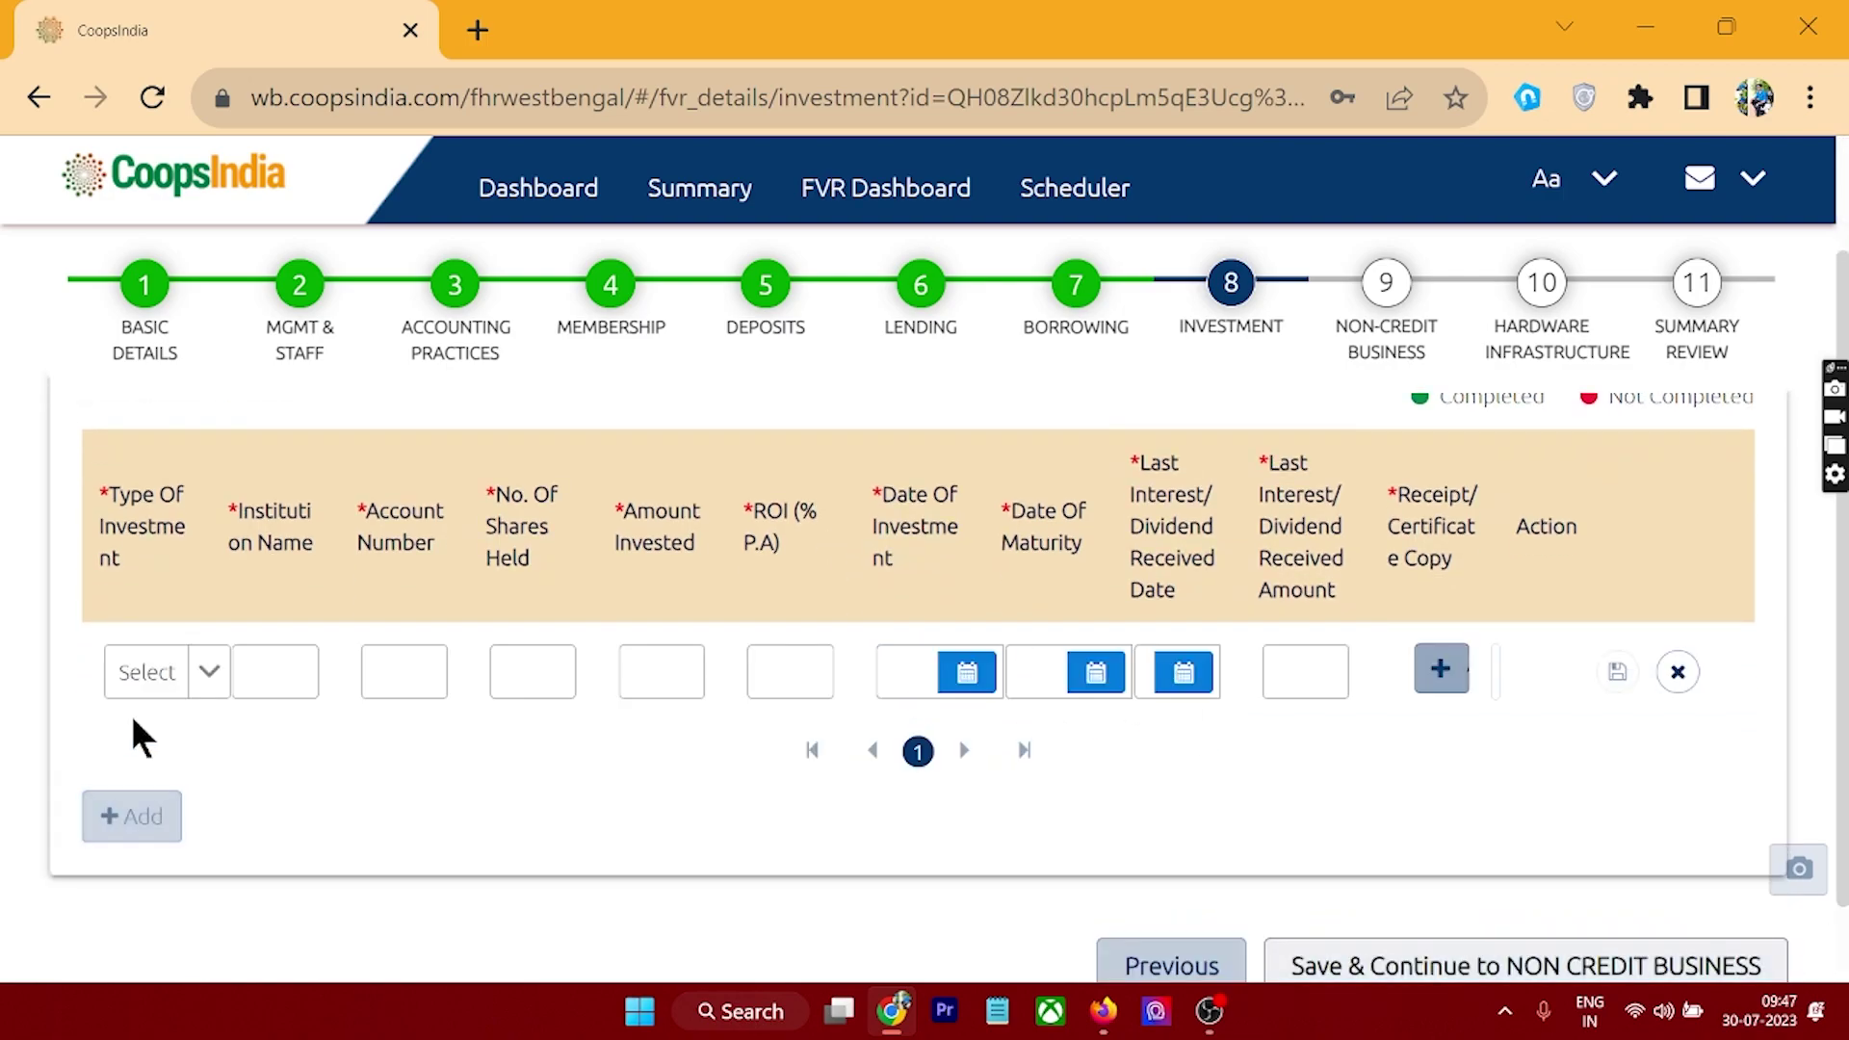
left_click(285, 685)
left_click(392, 679)
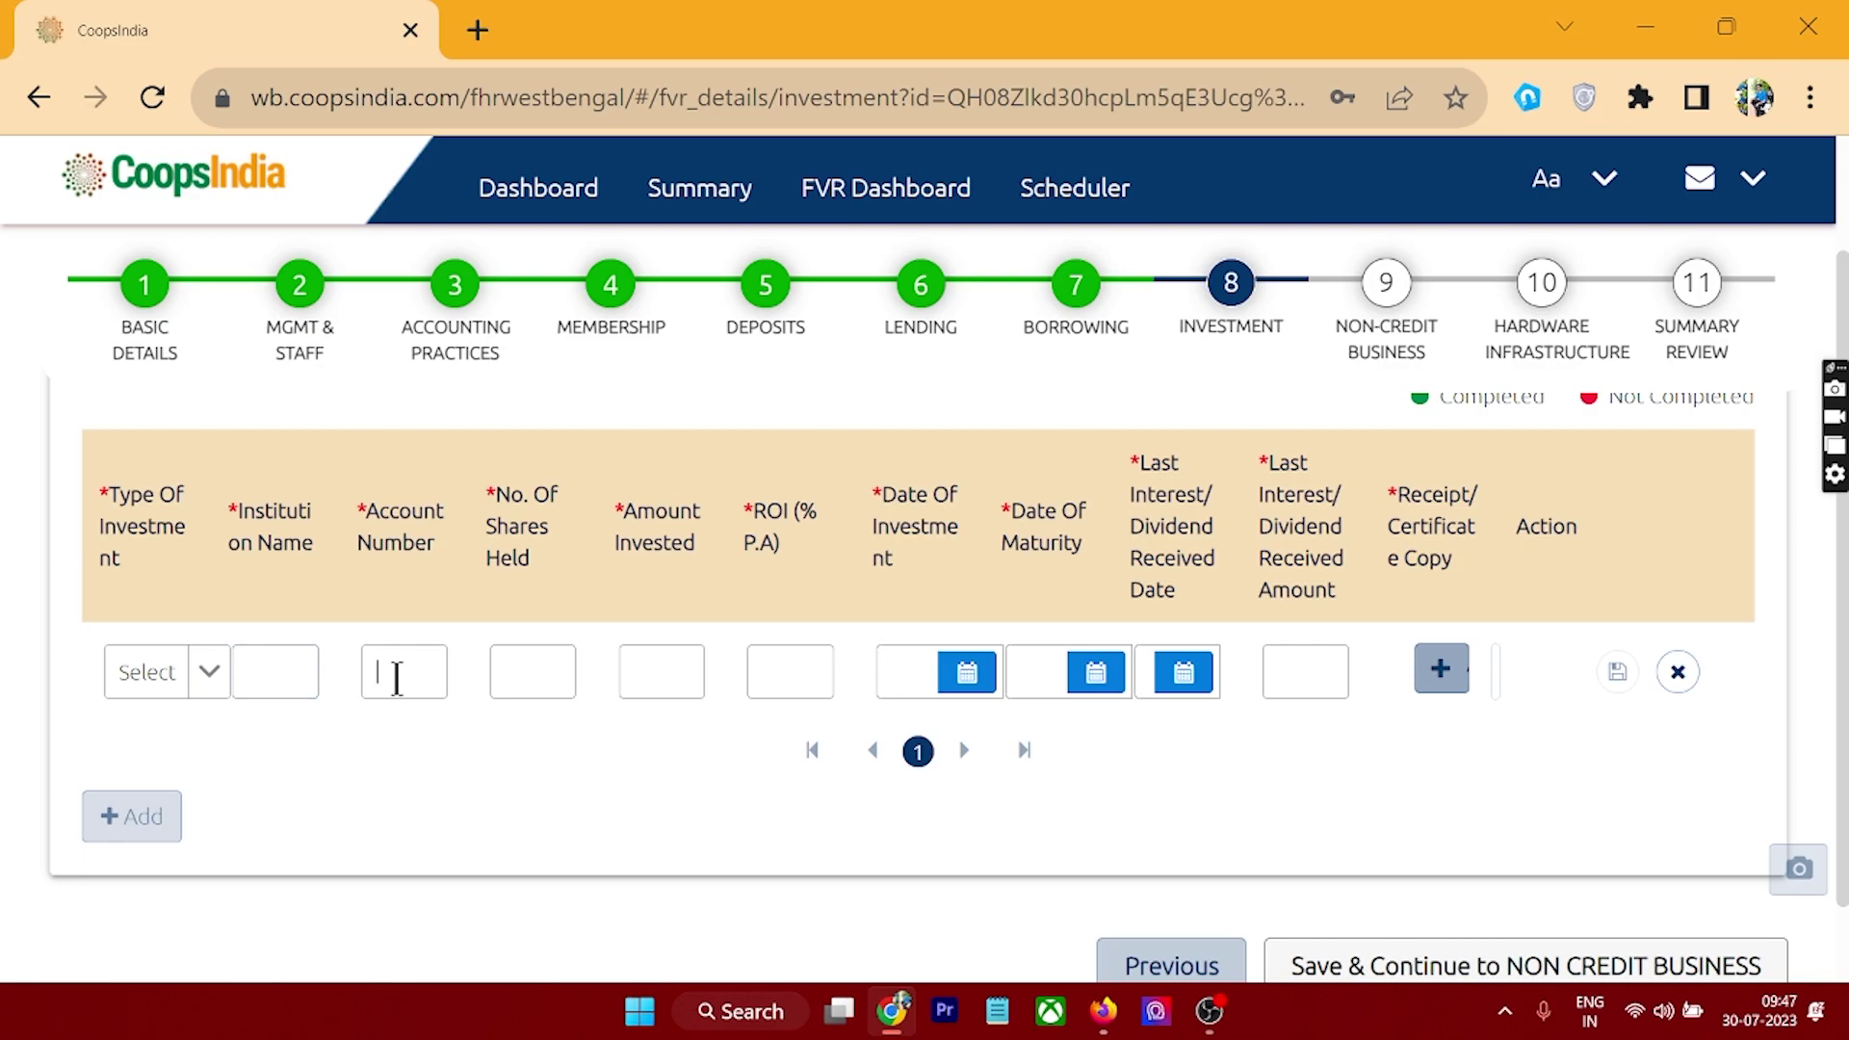
left_click(543, 673)
left_click(206, 673)
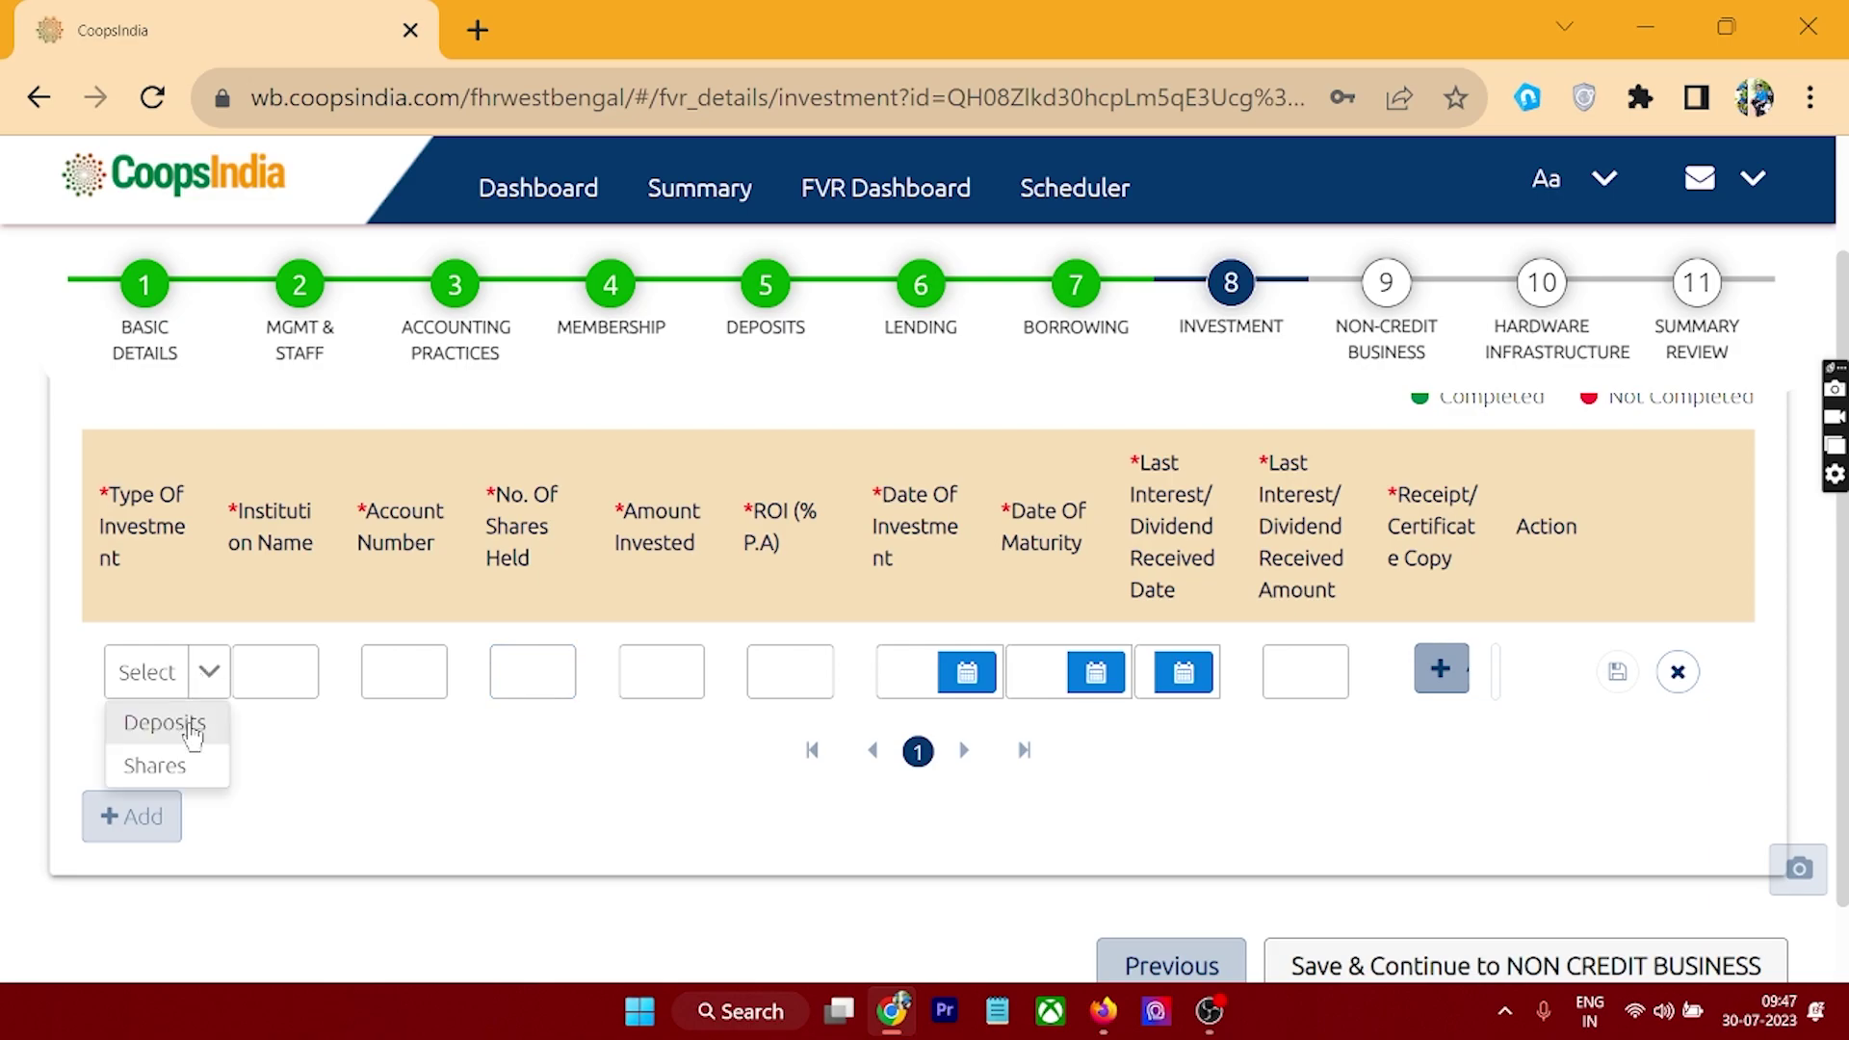
left_click(214, 758)
left_click(206, 672)
left_click(165, 722)
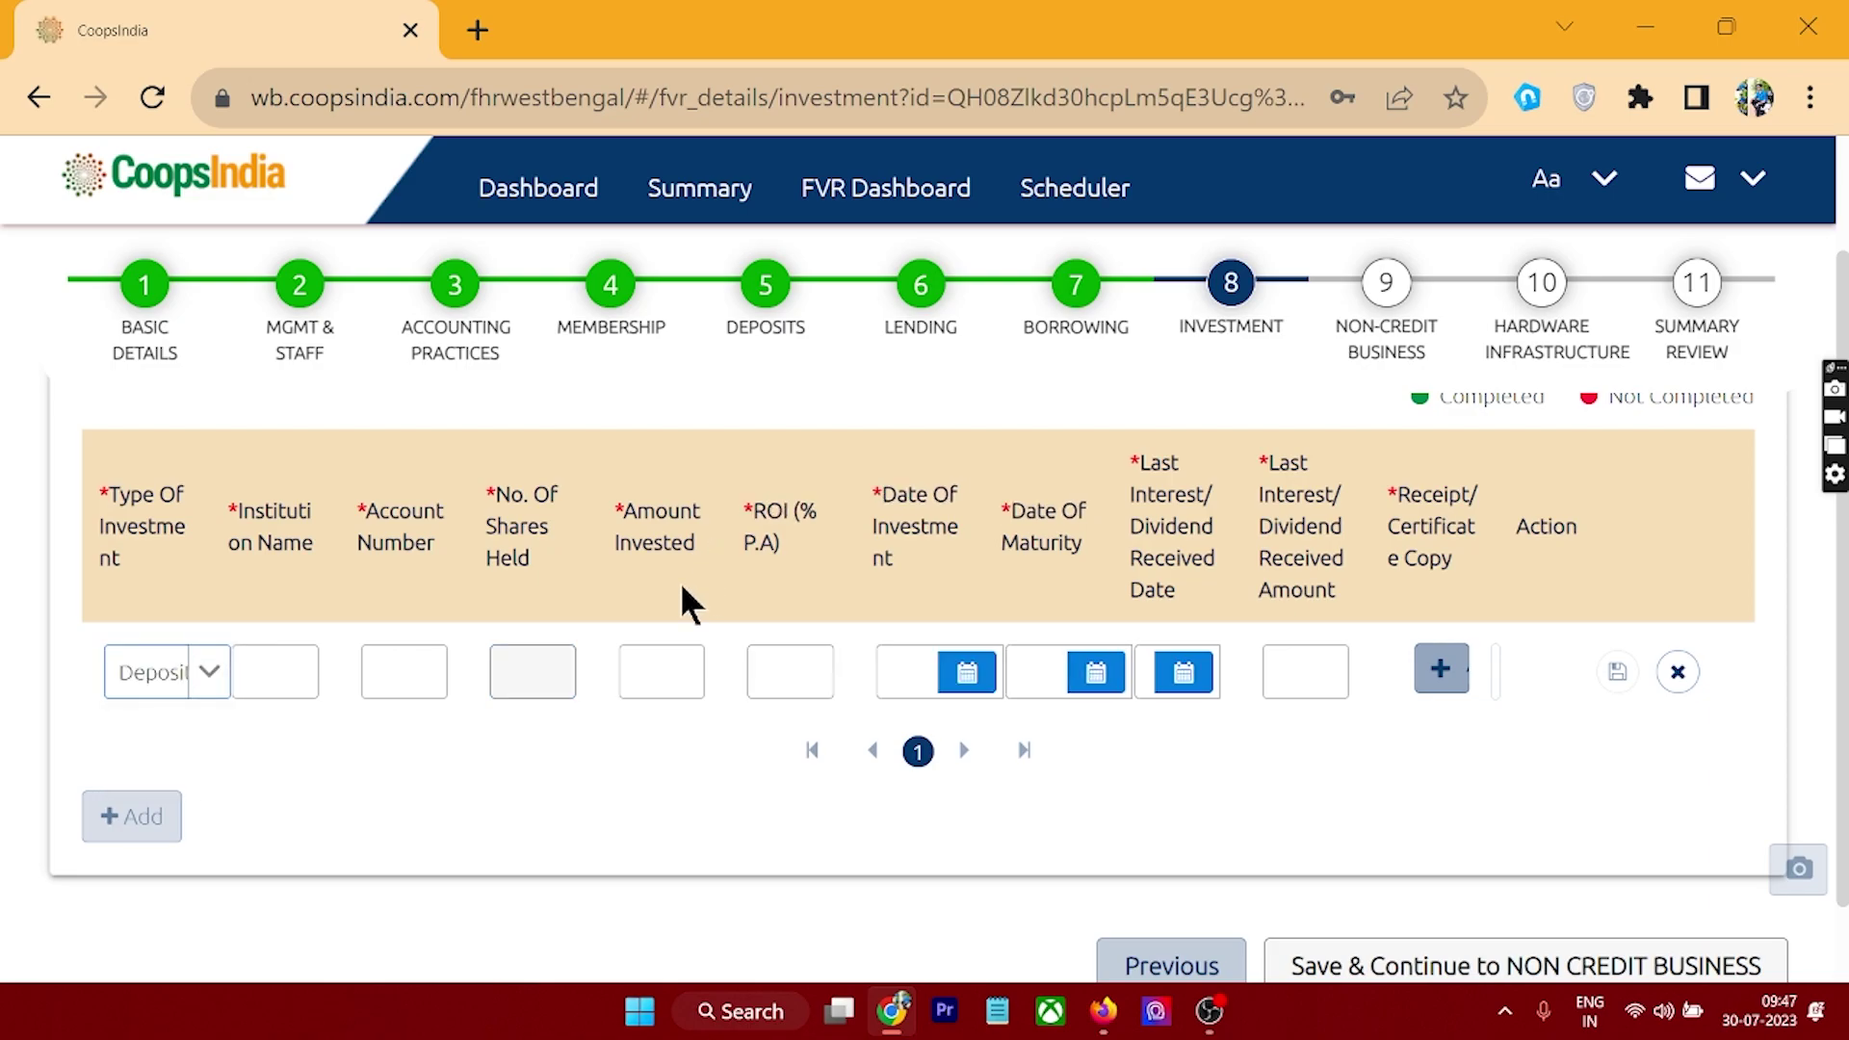
Inspect the amount invested, ROI, investment date and maturity date fields of the Deposits row, and discard the row
left_click(682, 674)
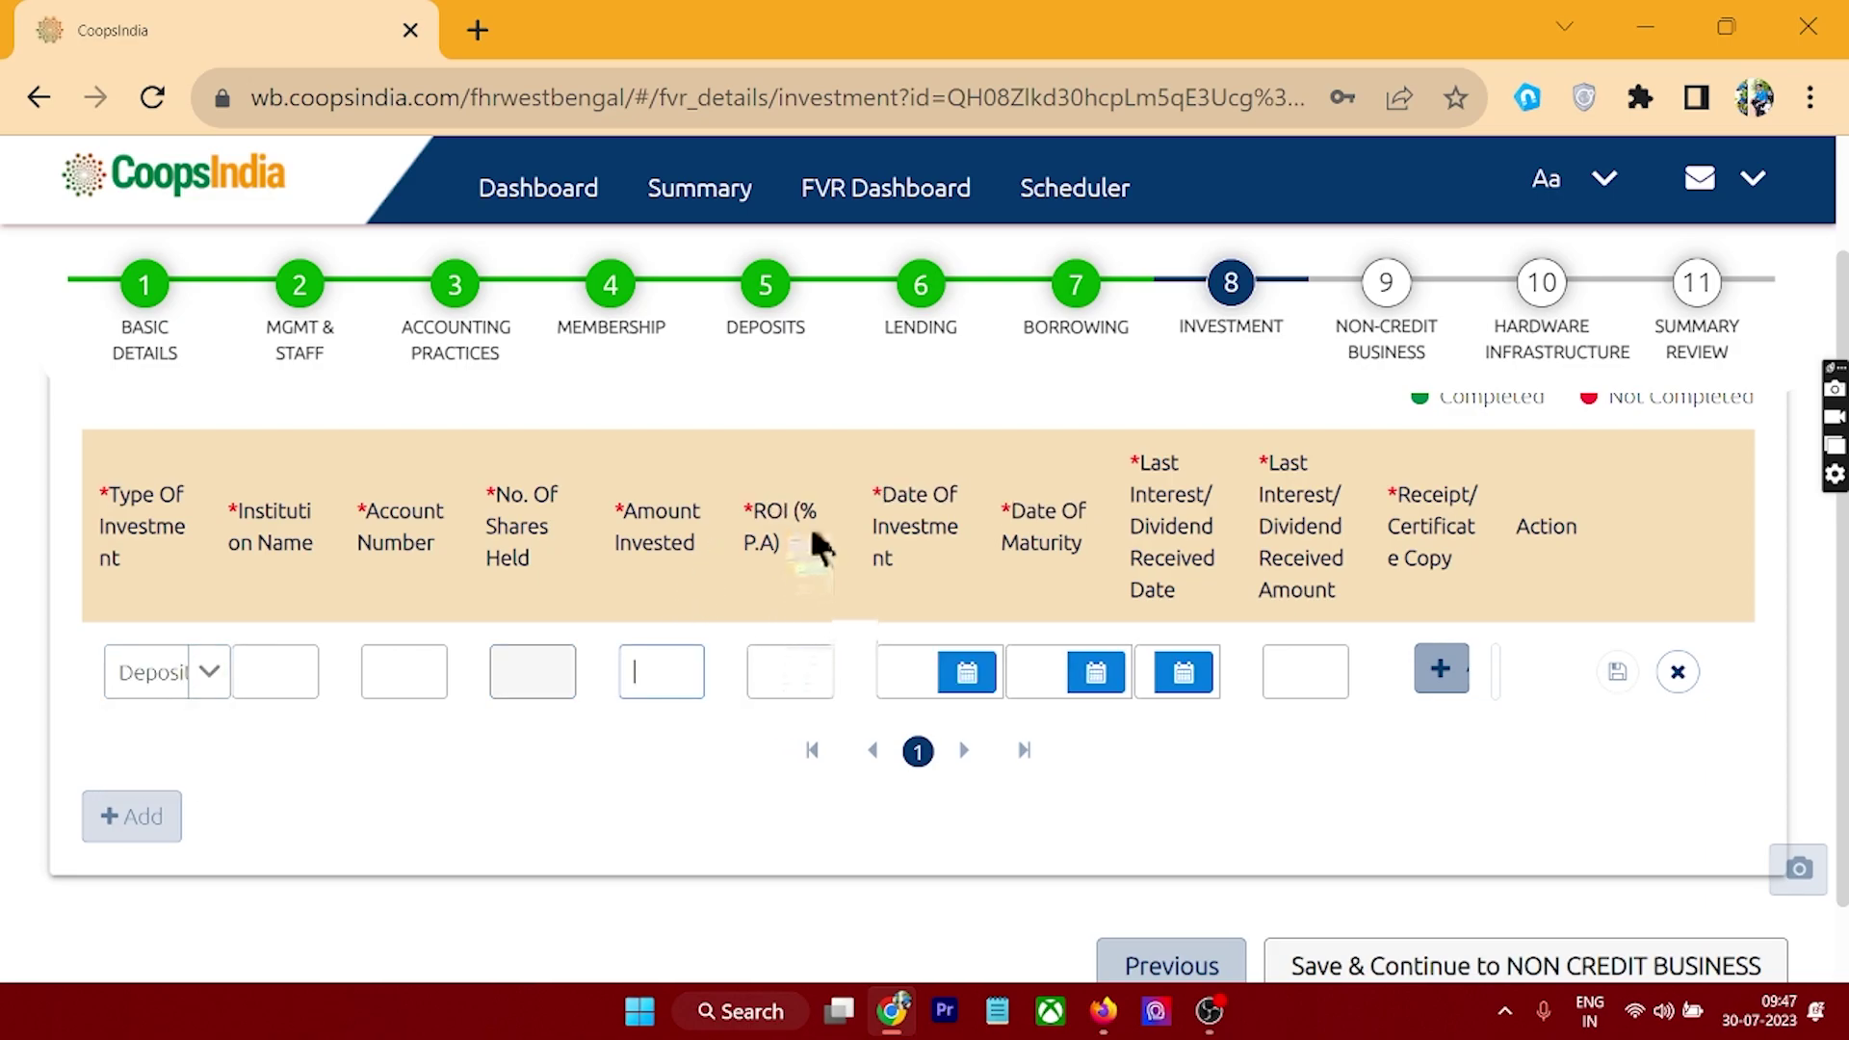
left_click(809, 682)
left_click(916, 676)
left_click(1052, 671)
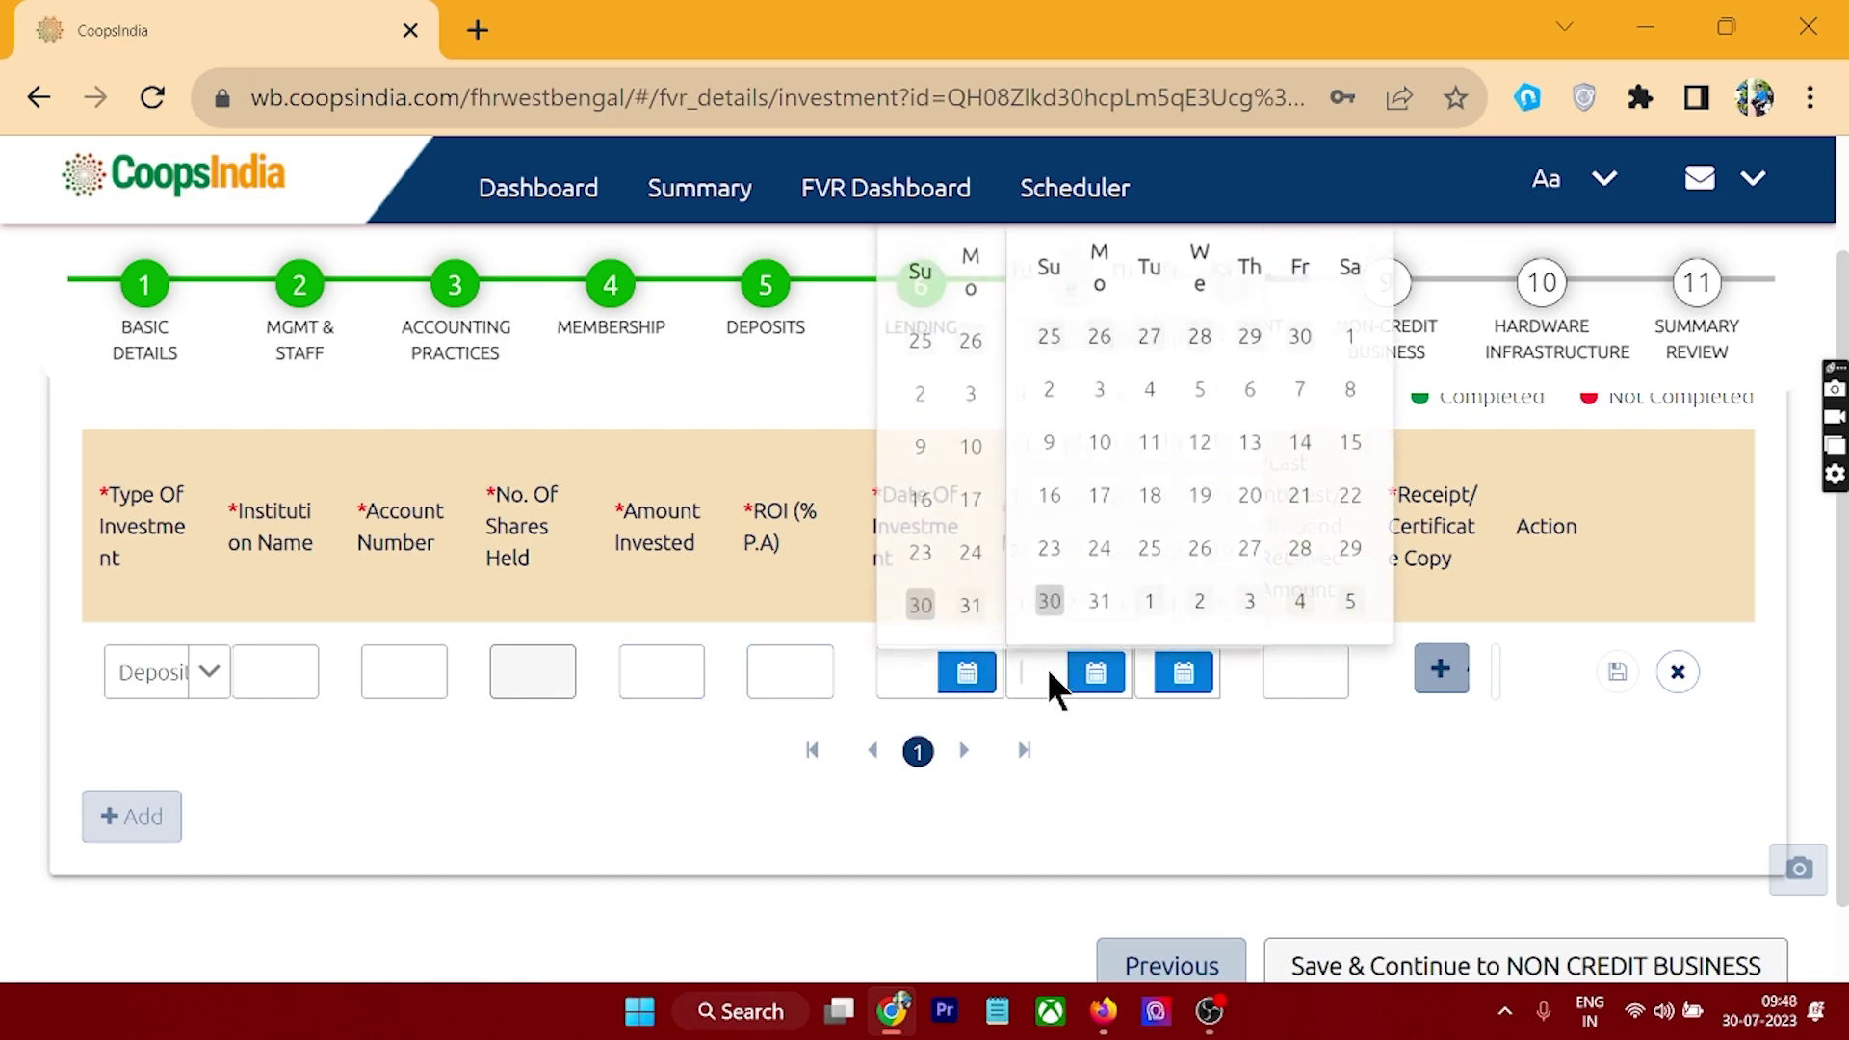
left_click(1075, 766)
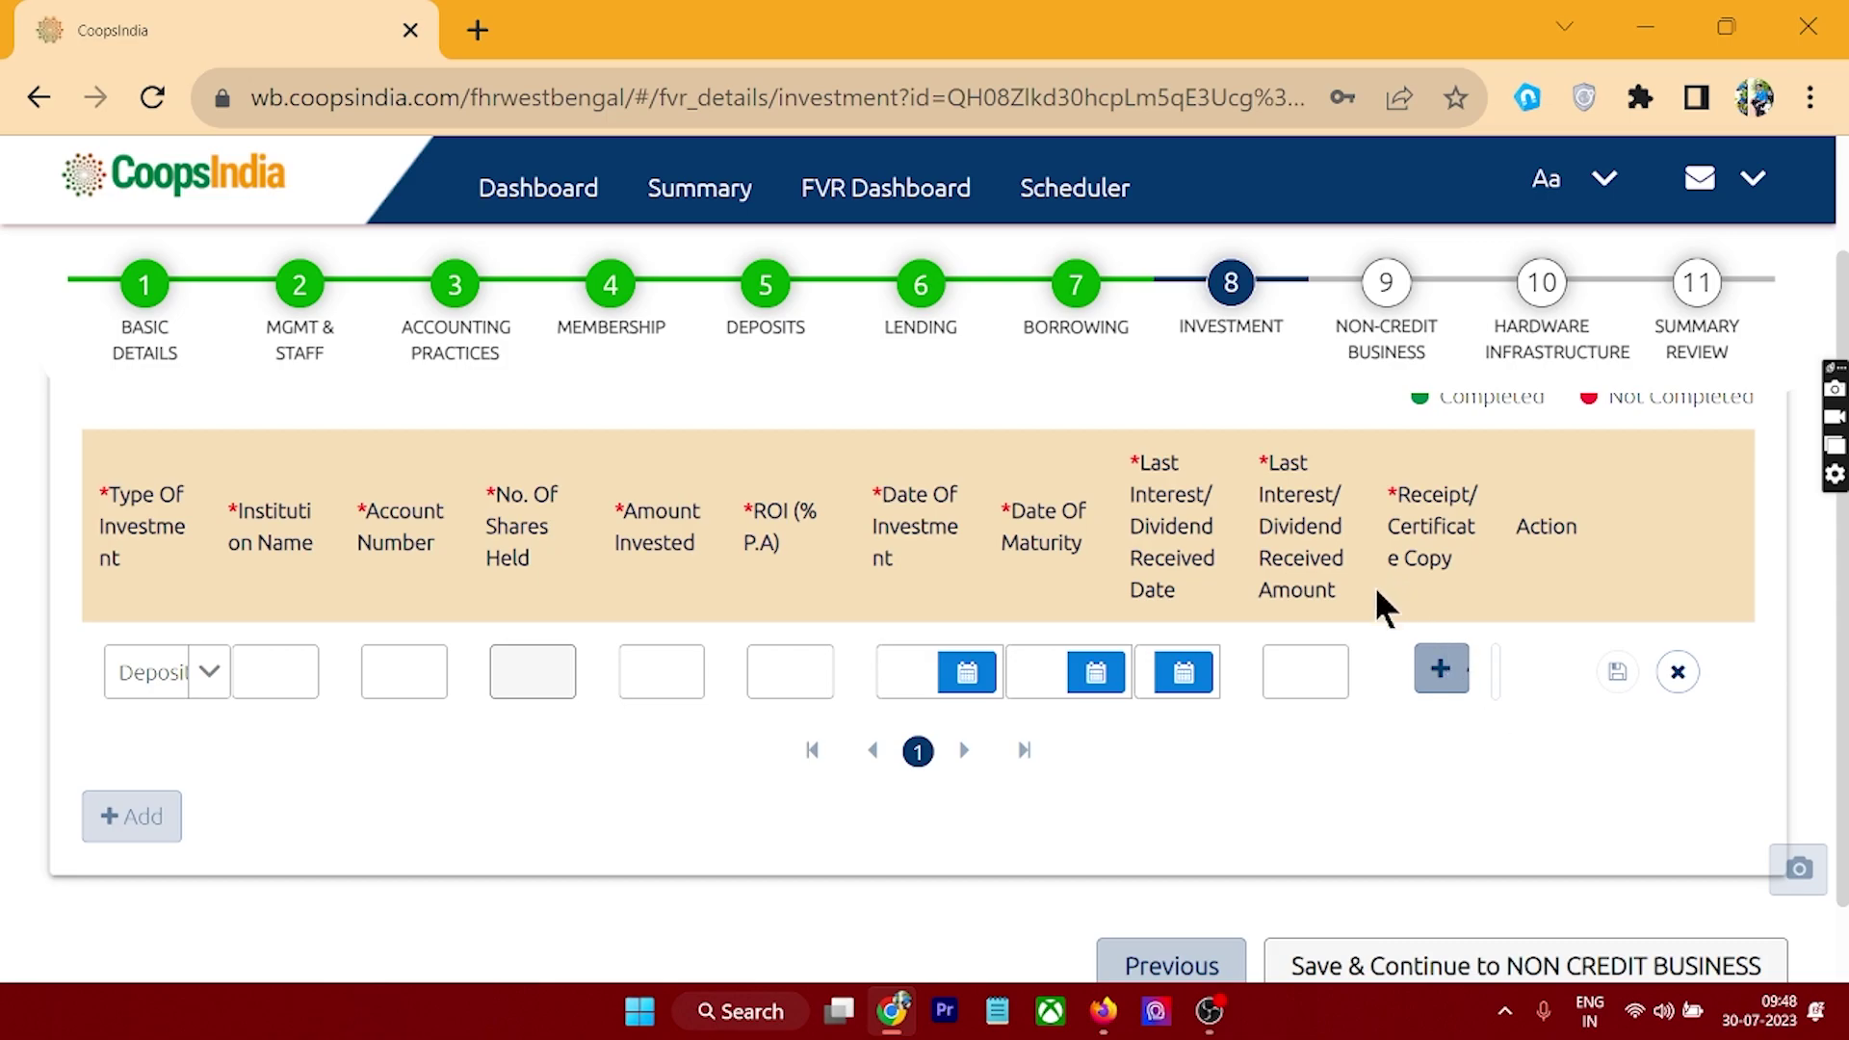
left_click(1676, 672)
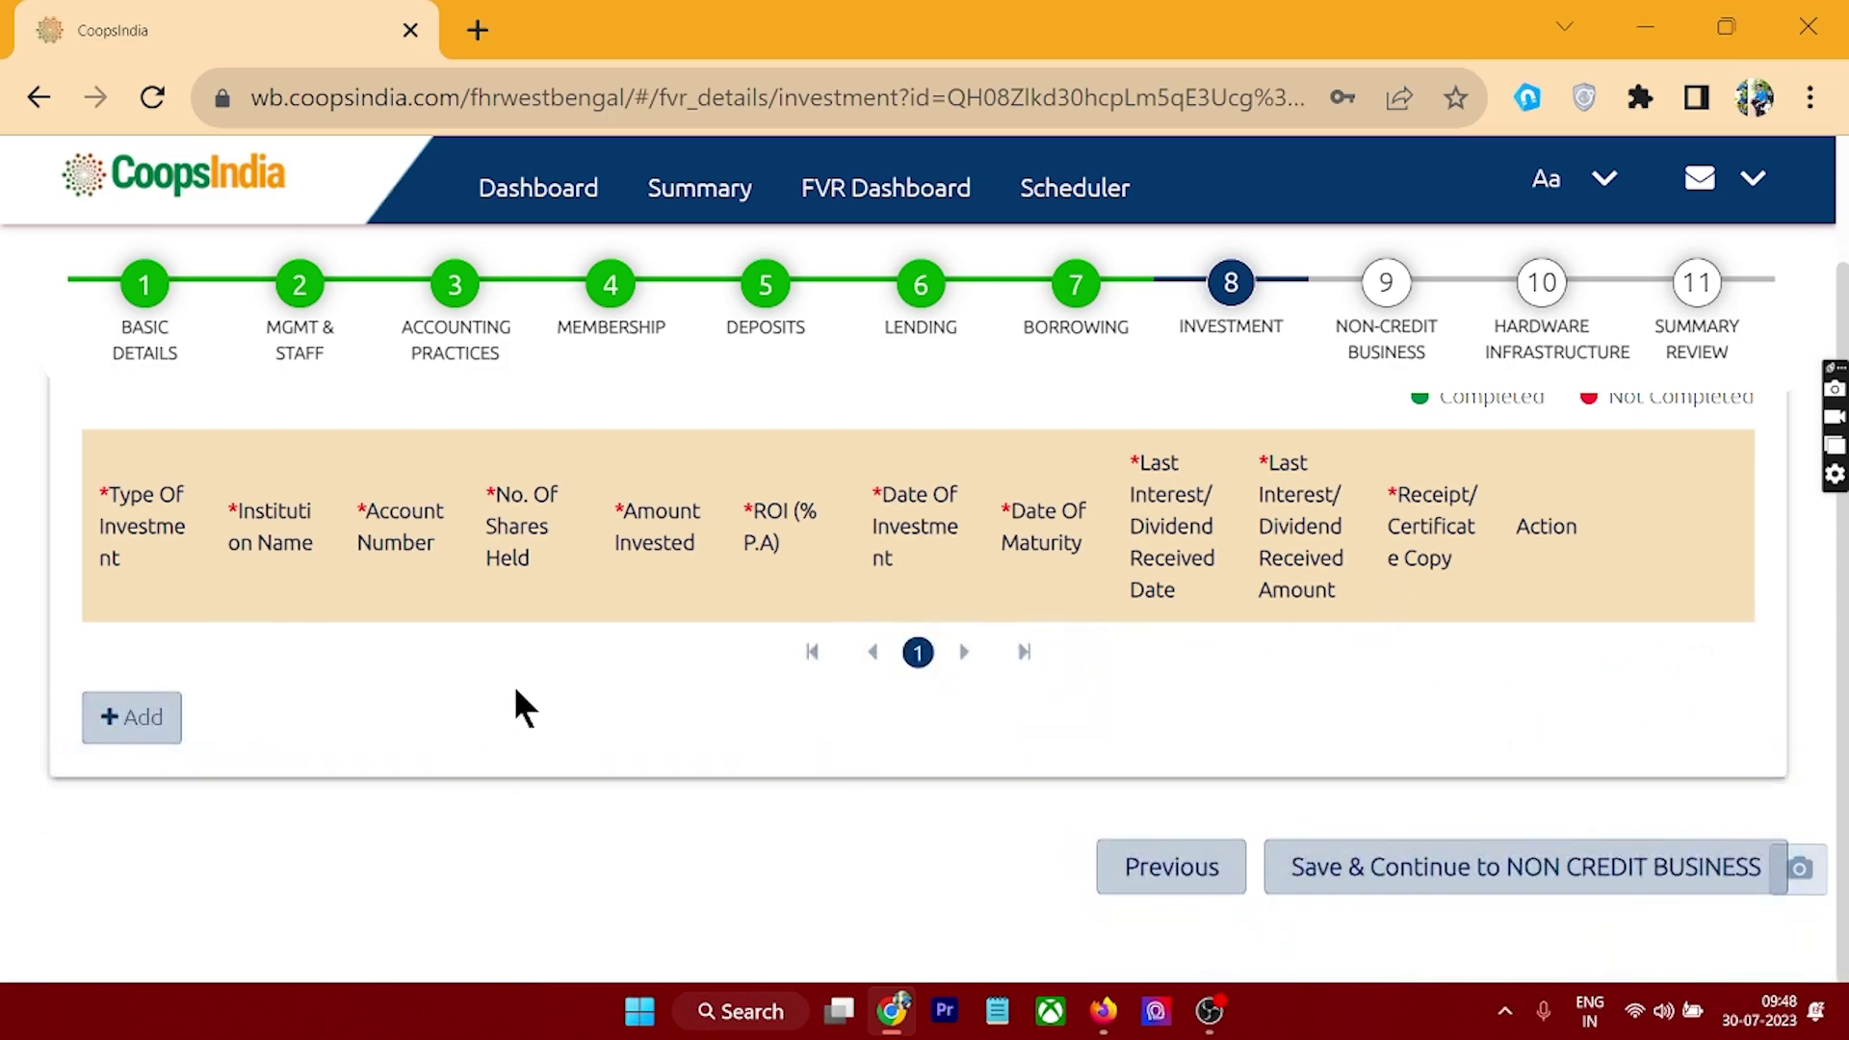
Start another investment row with type Shares and check which of its fields can be filled in
left_click(135, 718)
left_click(206, 672)
left_click(159, 766)
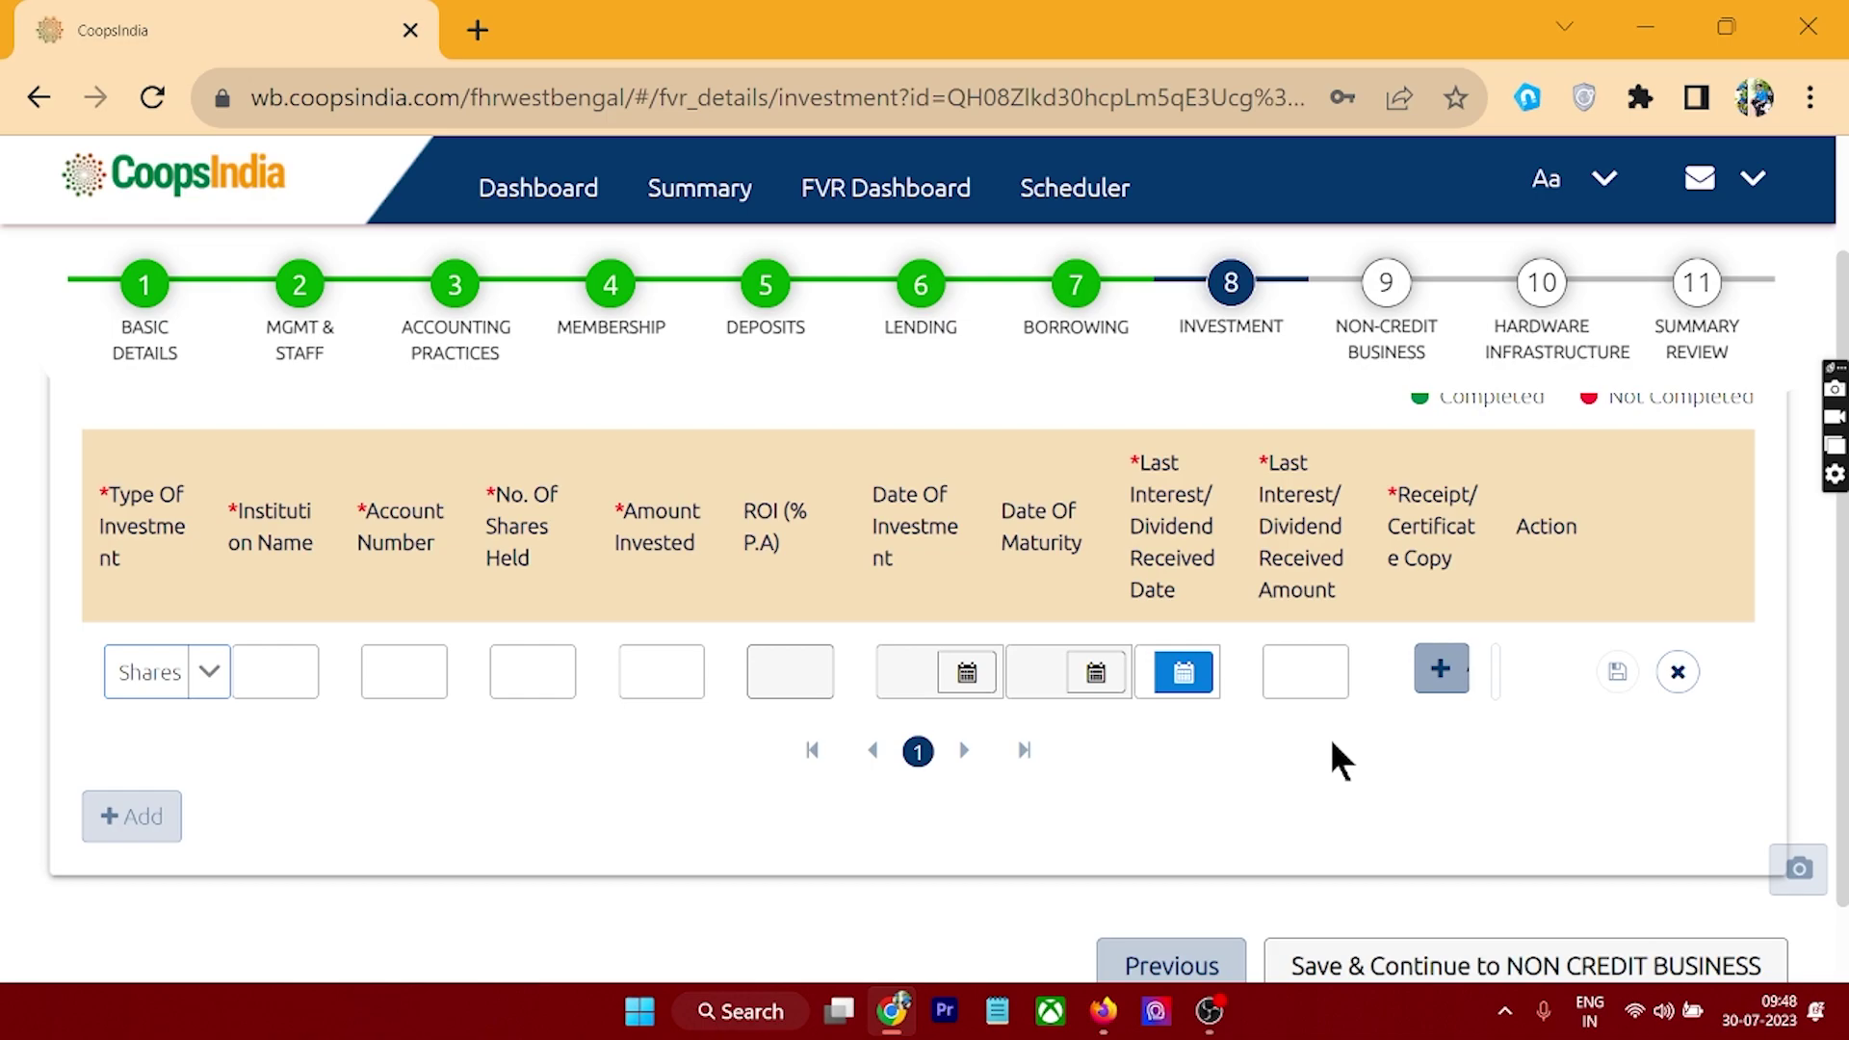
scroll(1332, 744, "down", 1)
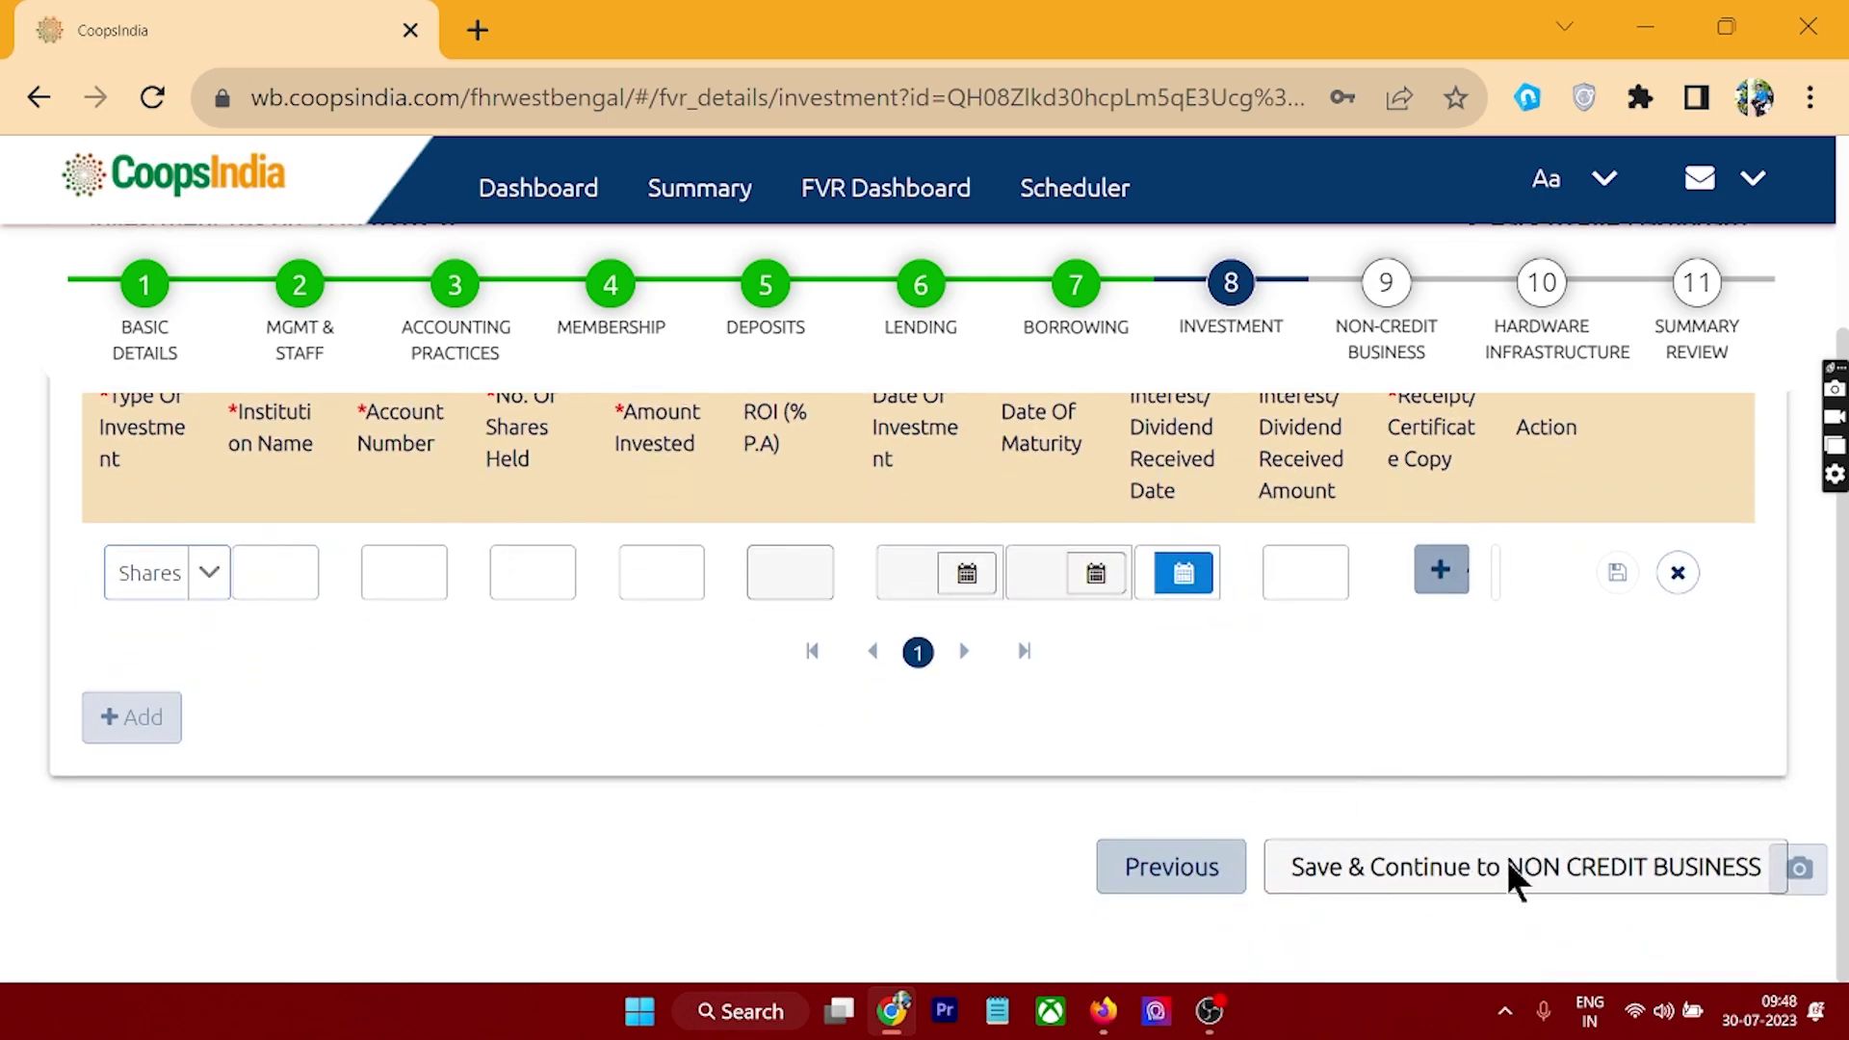
Go to the Non-Credit Business section and check its as-on date and the listed business
left_click(1384, 289)
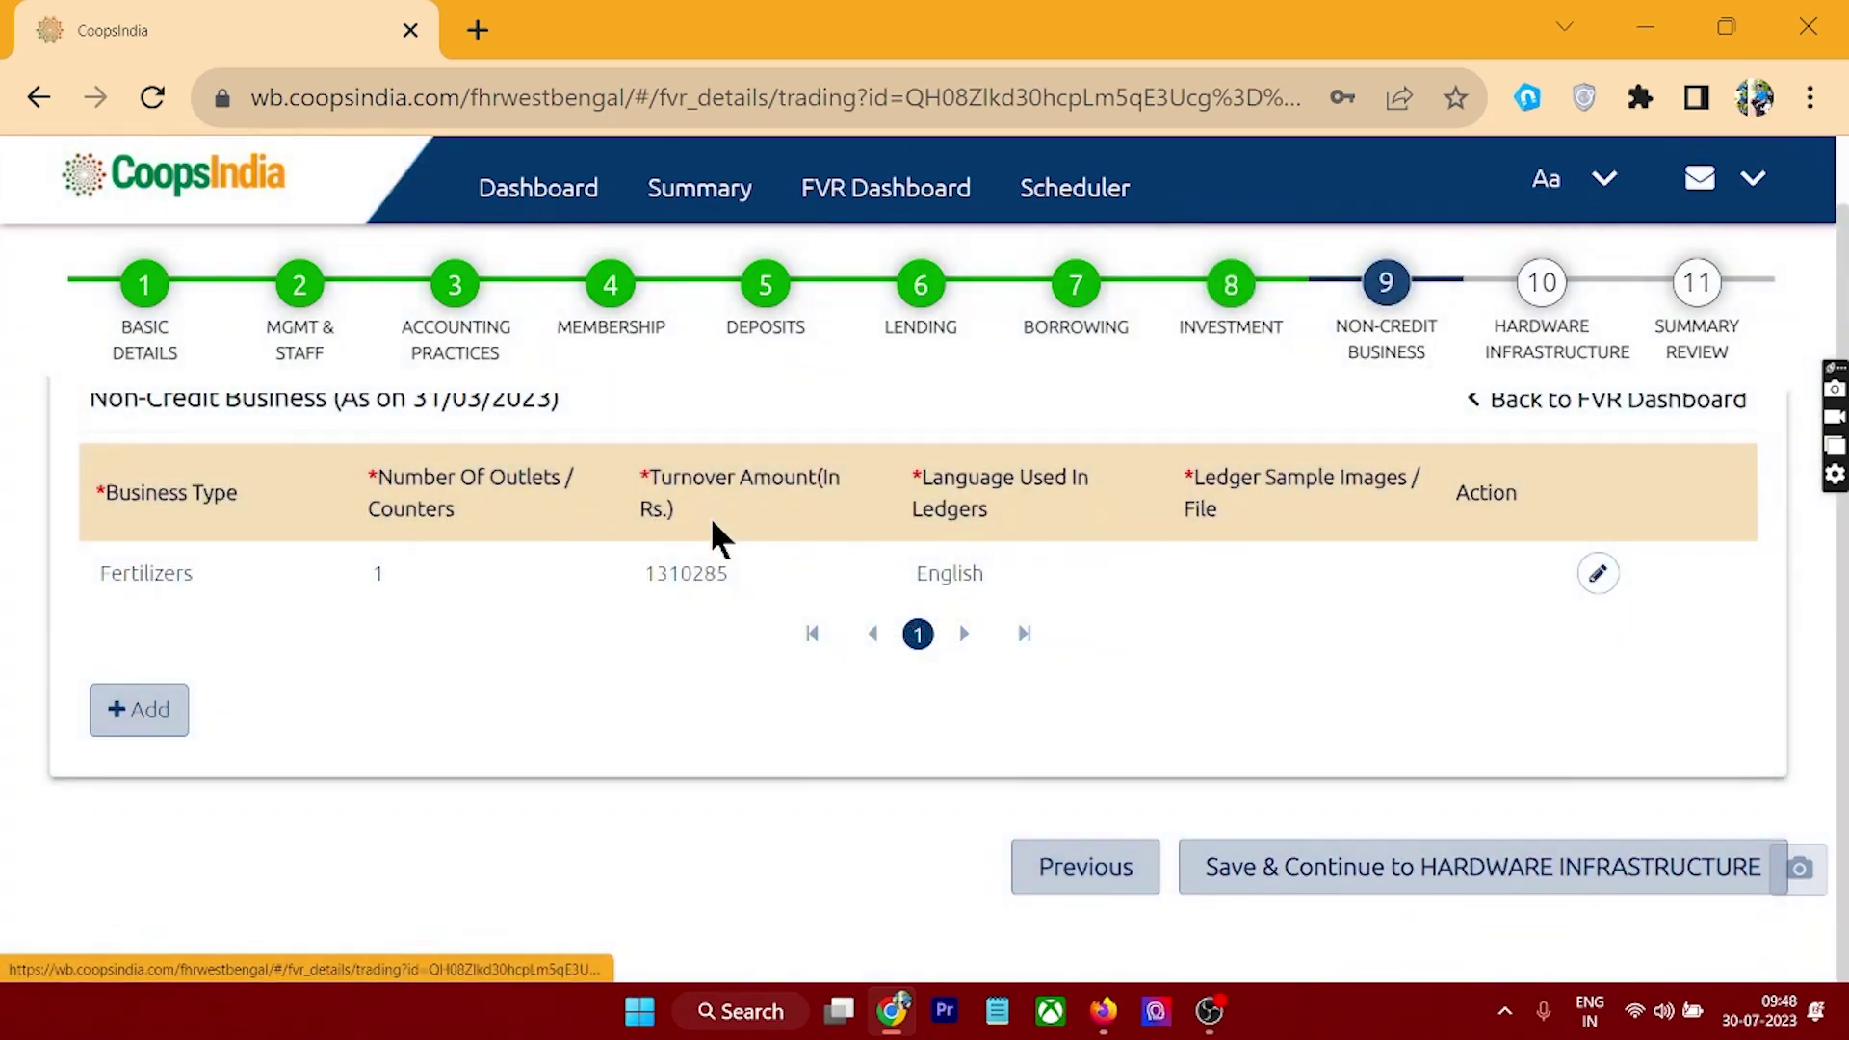
scroll(445, 700, "up", 1)
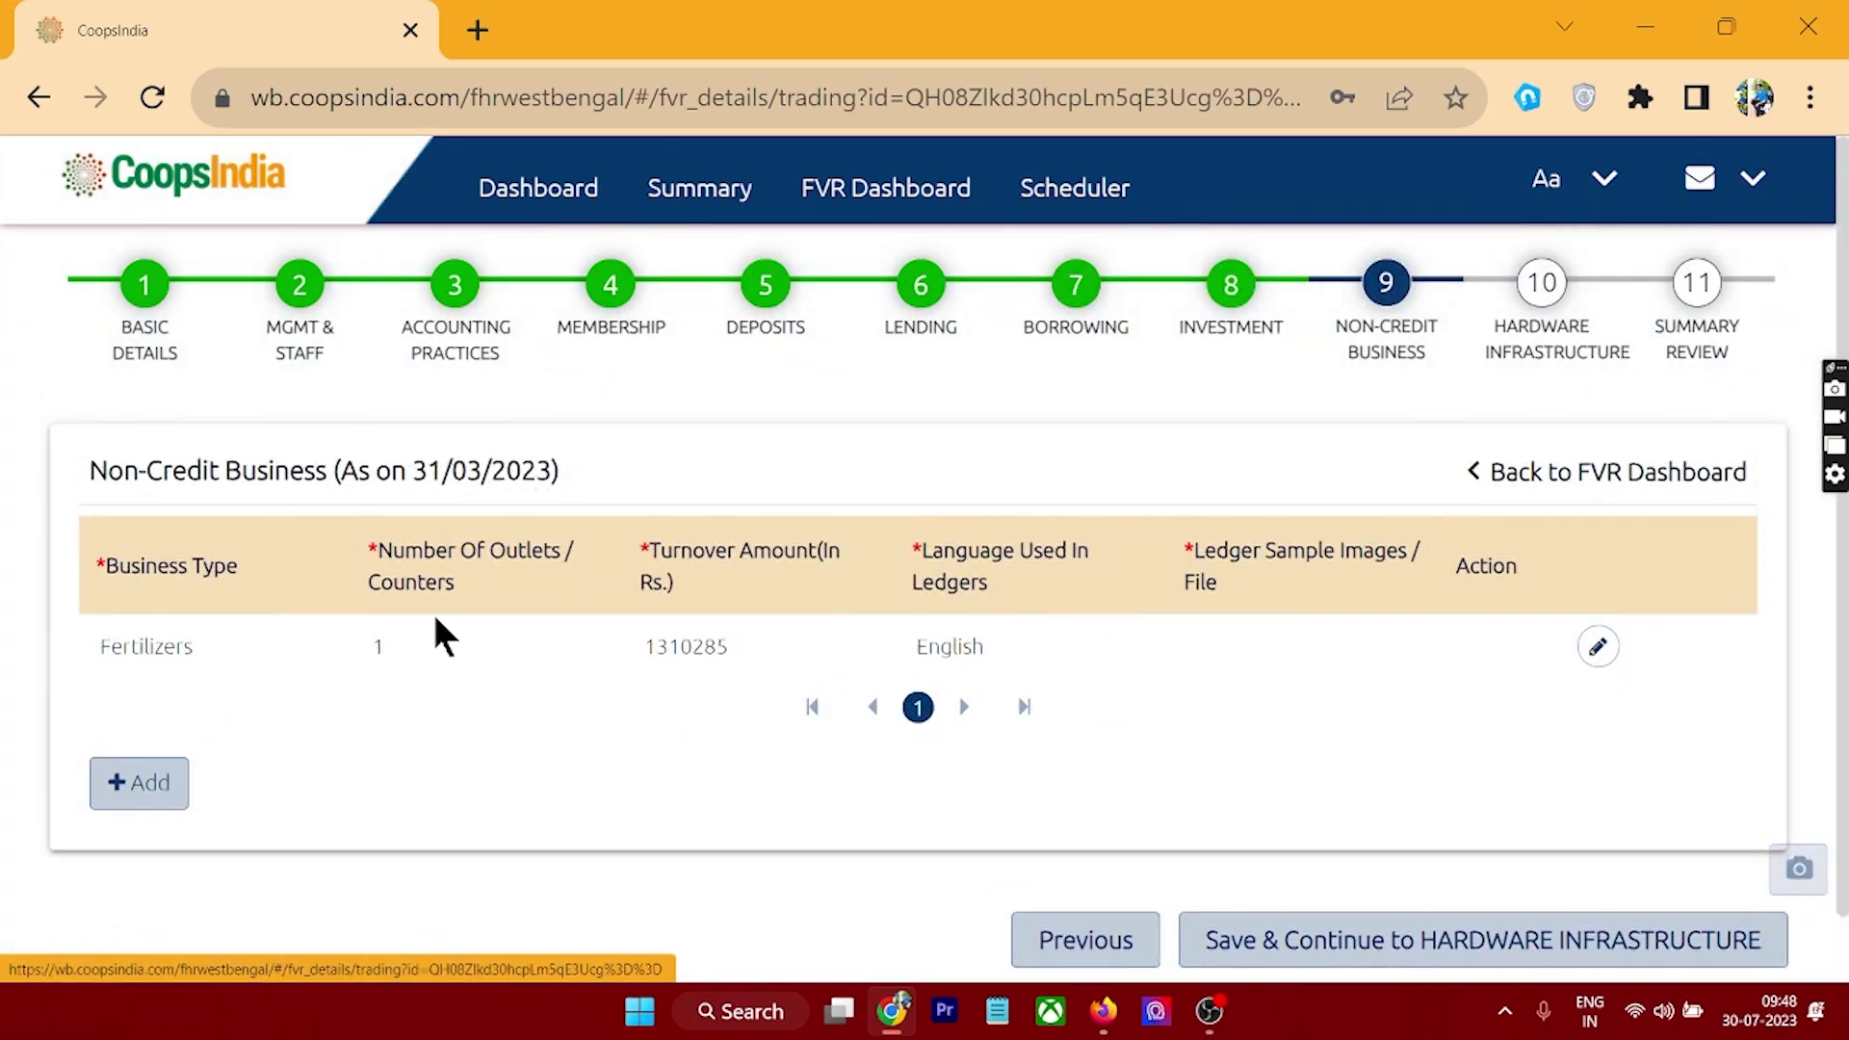
left_click_drag(414, 472, 549, 472)
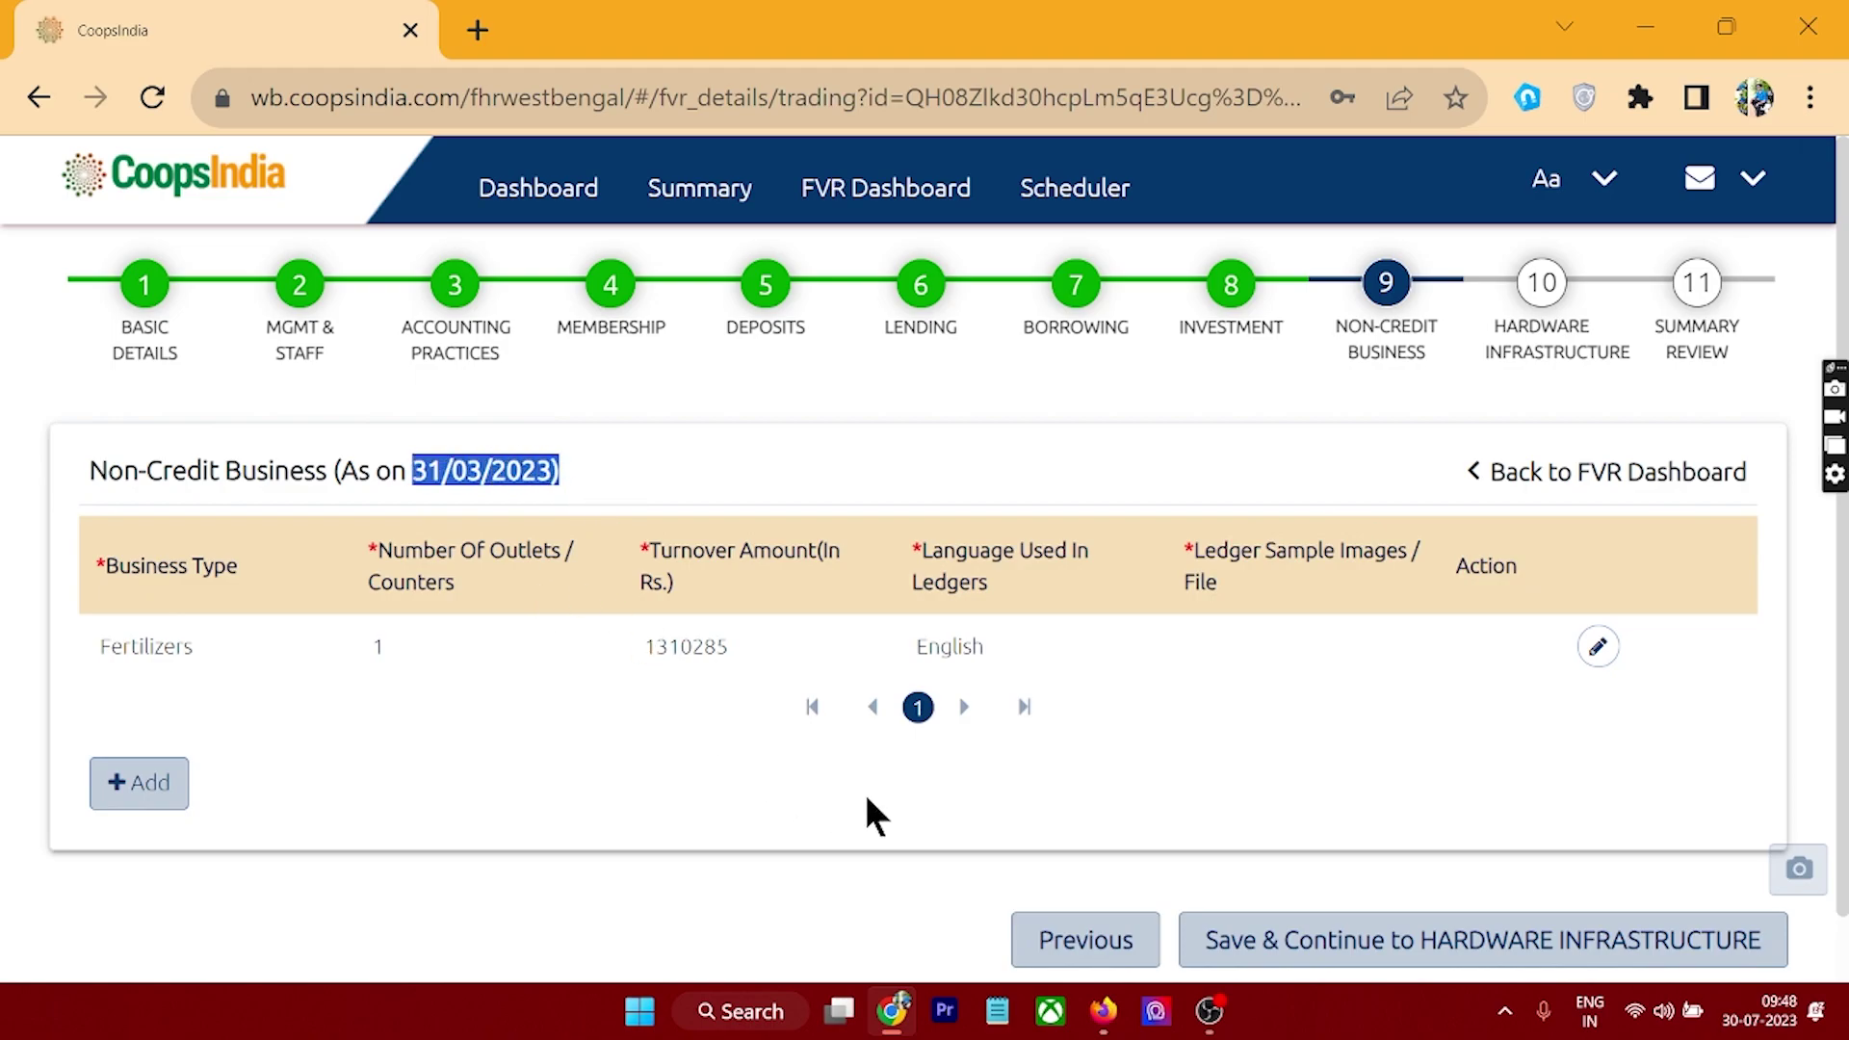
Open the Fertilizers business record and inspect its turnover, purchase and sales transaction, and purchase and sales amount fields
left_click(1598, 646)
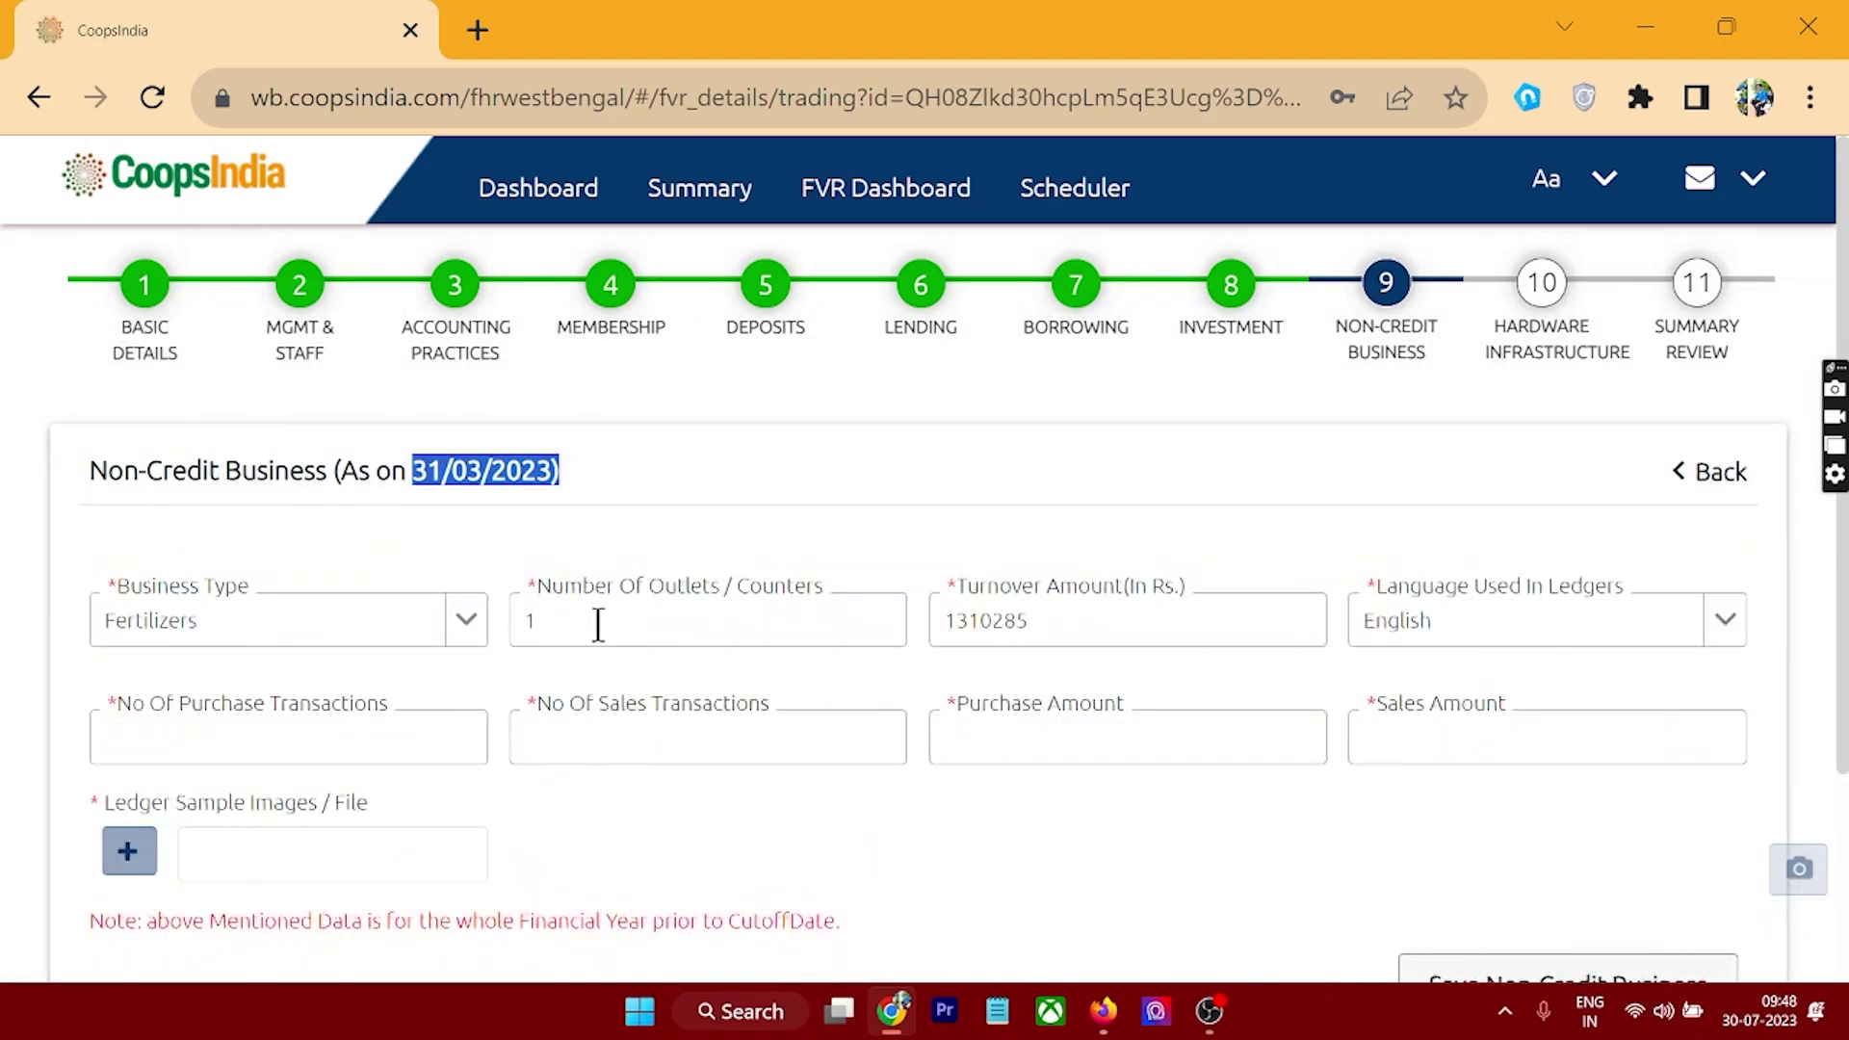
left_click(1045, 620)
left_click_drag(1045, 621, 936, 621)
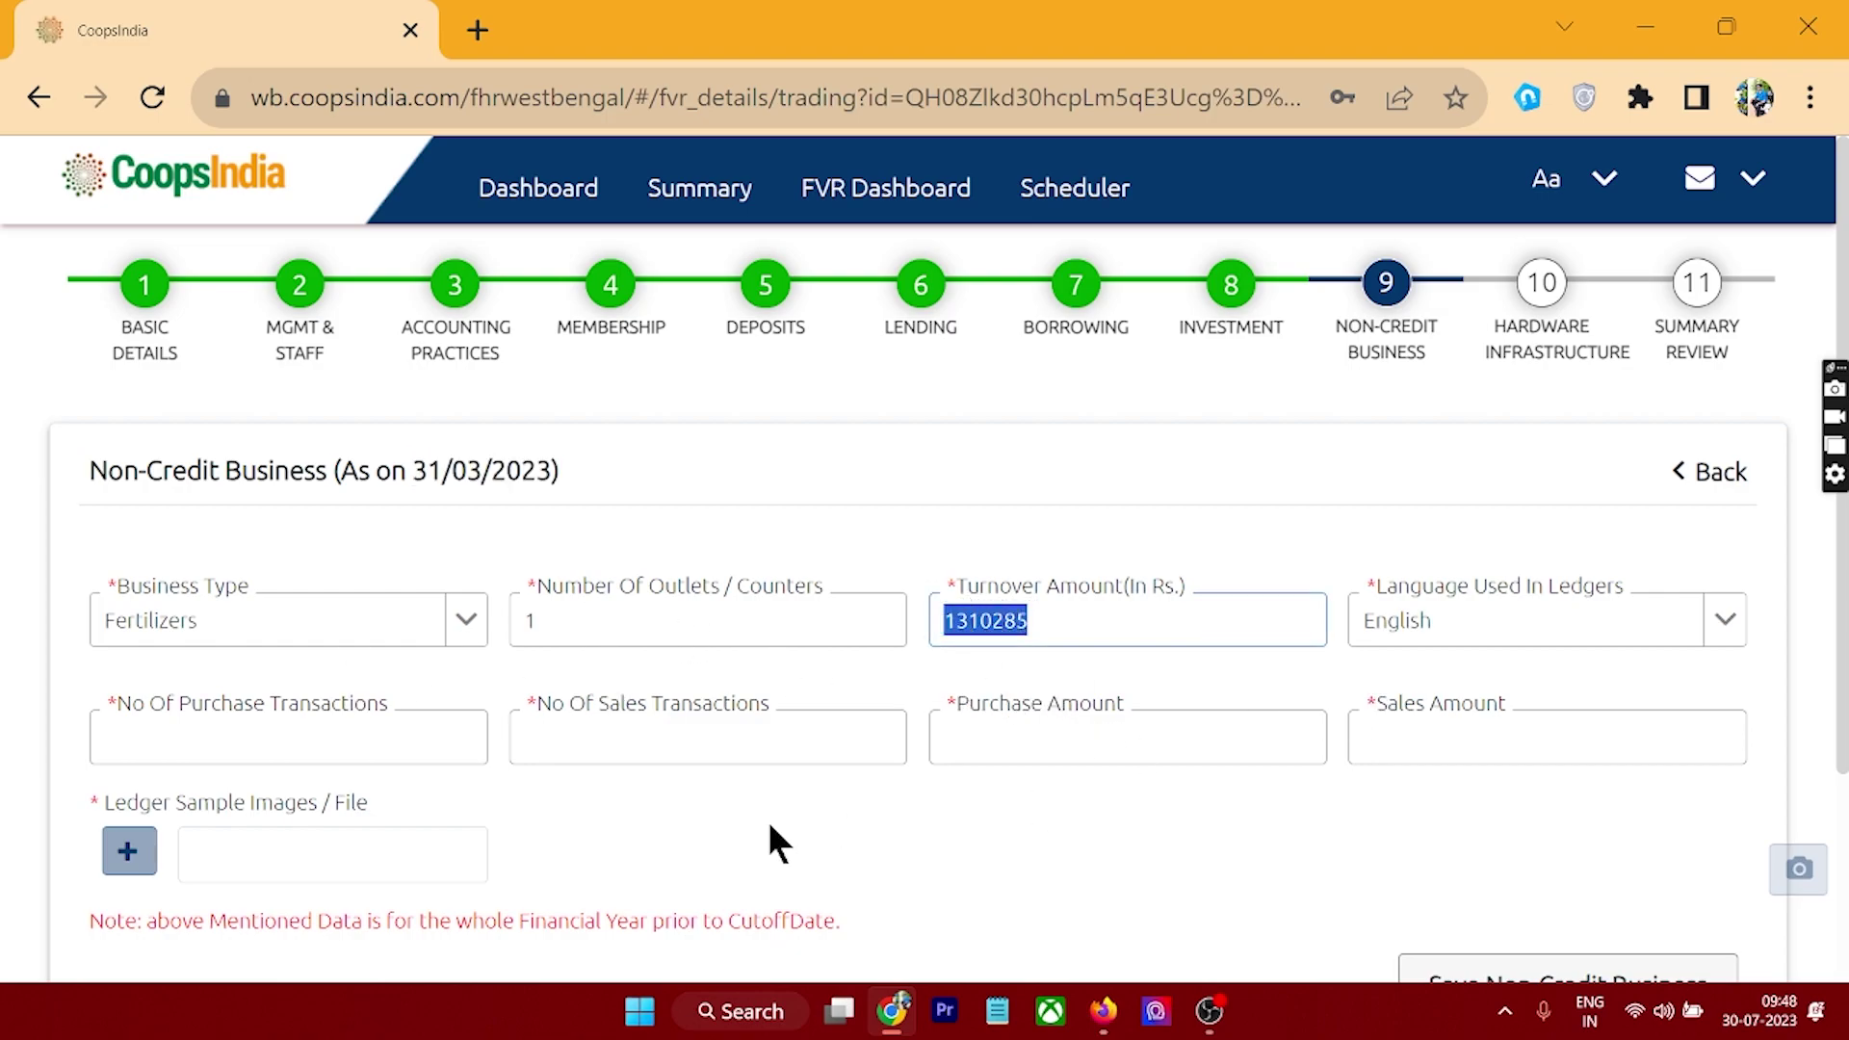
left_click(272, 727)
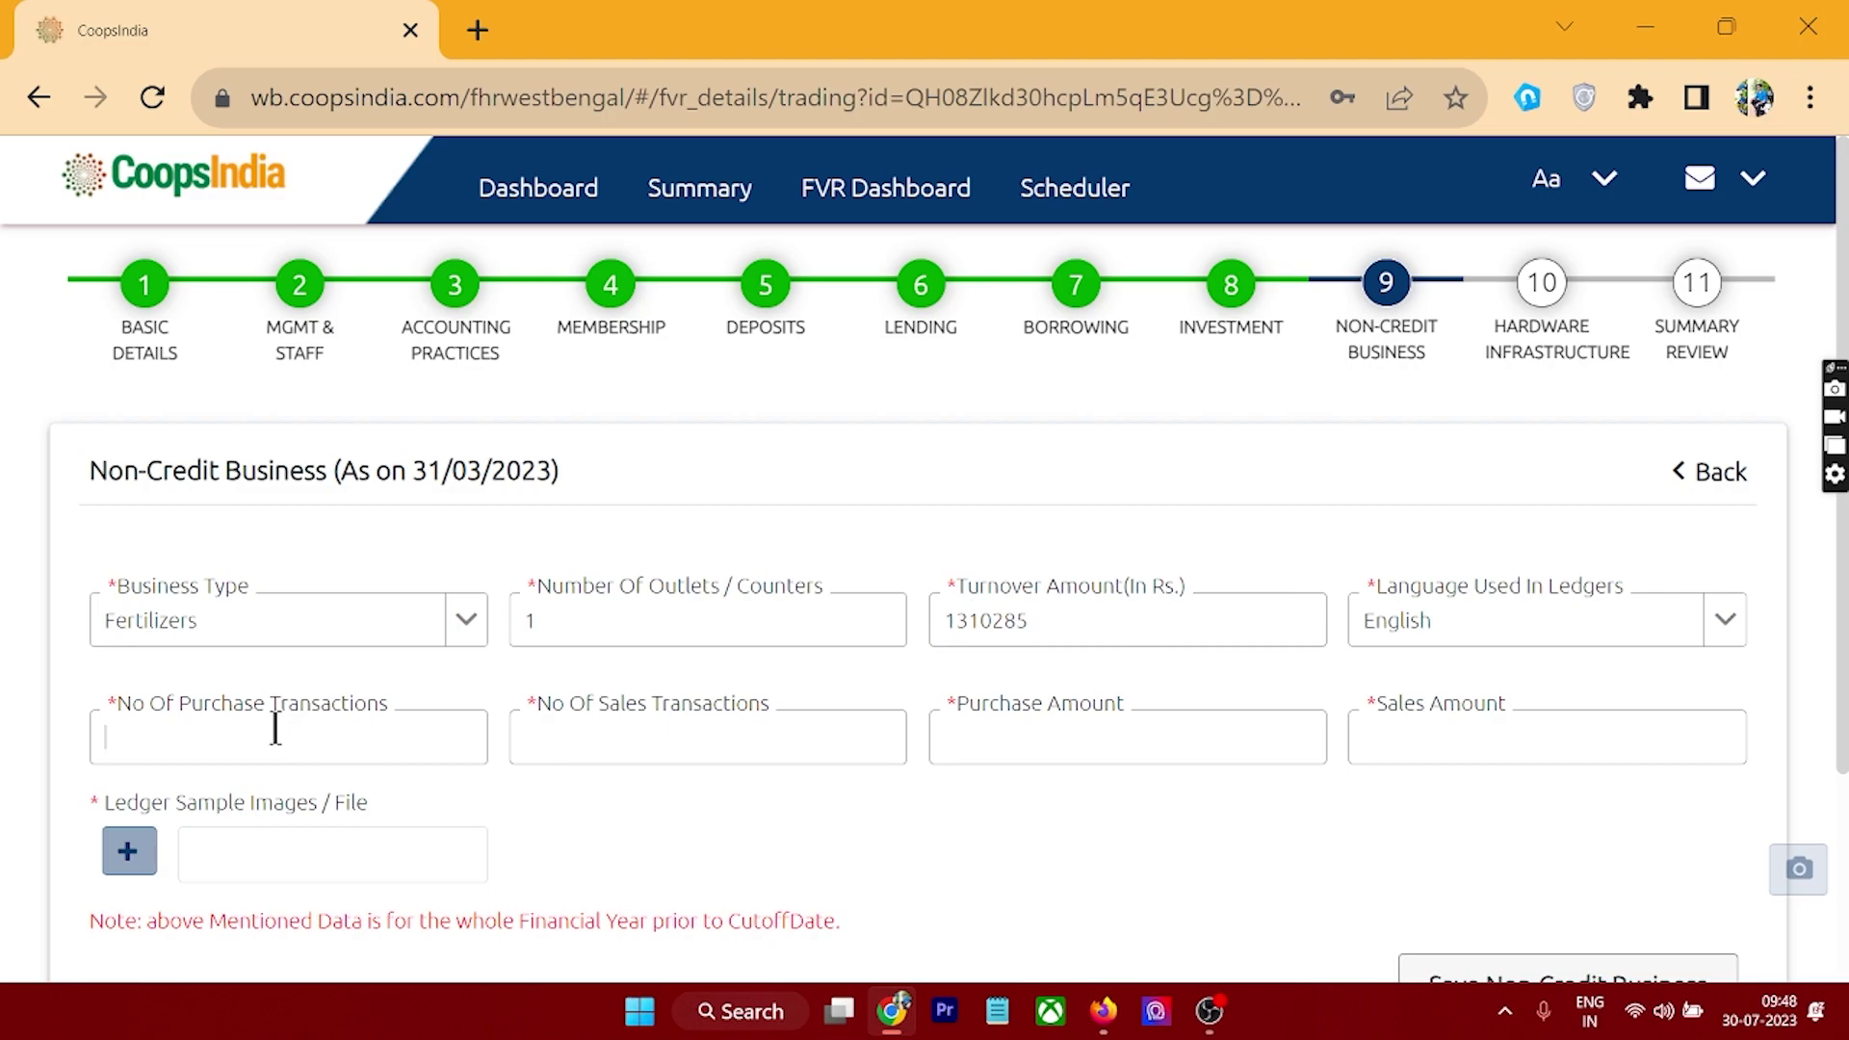
left_click(627, 743)
left_click(1016, 737)
left_click(1432, 734)
Check the number of purchase transactions field and the financial-year note, and return to the non-credit business list without saving
left_click(301, 740)
left_click(108, 737)
scroll(818, 755, "down", 2)
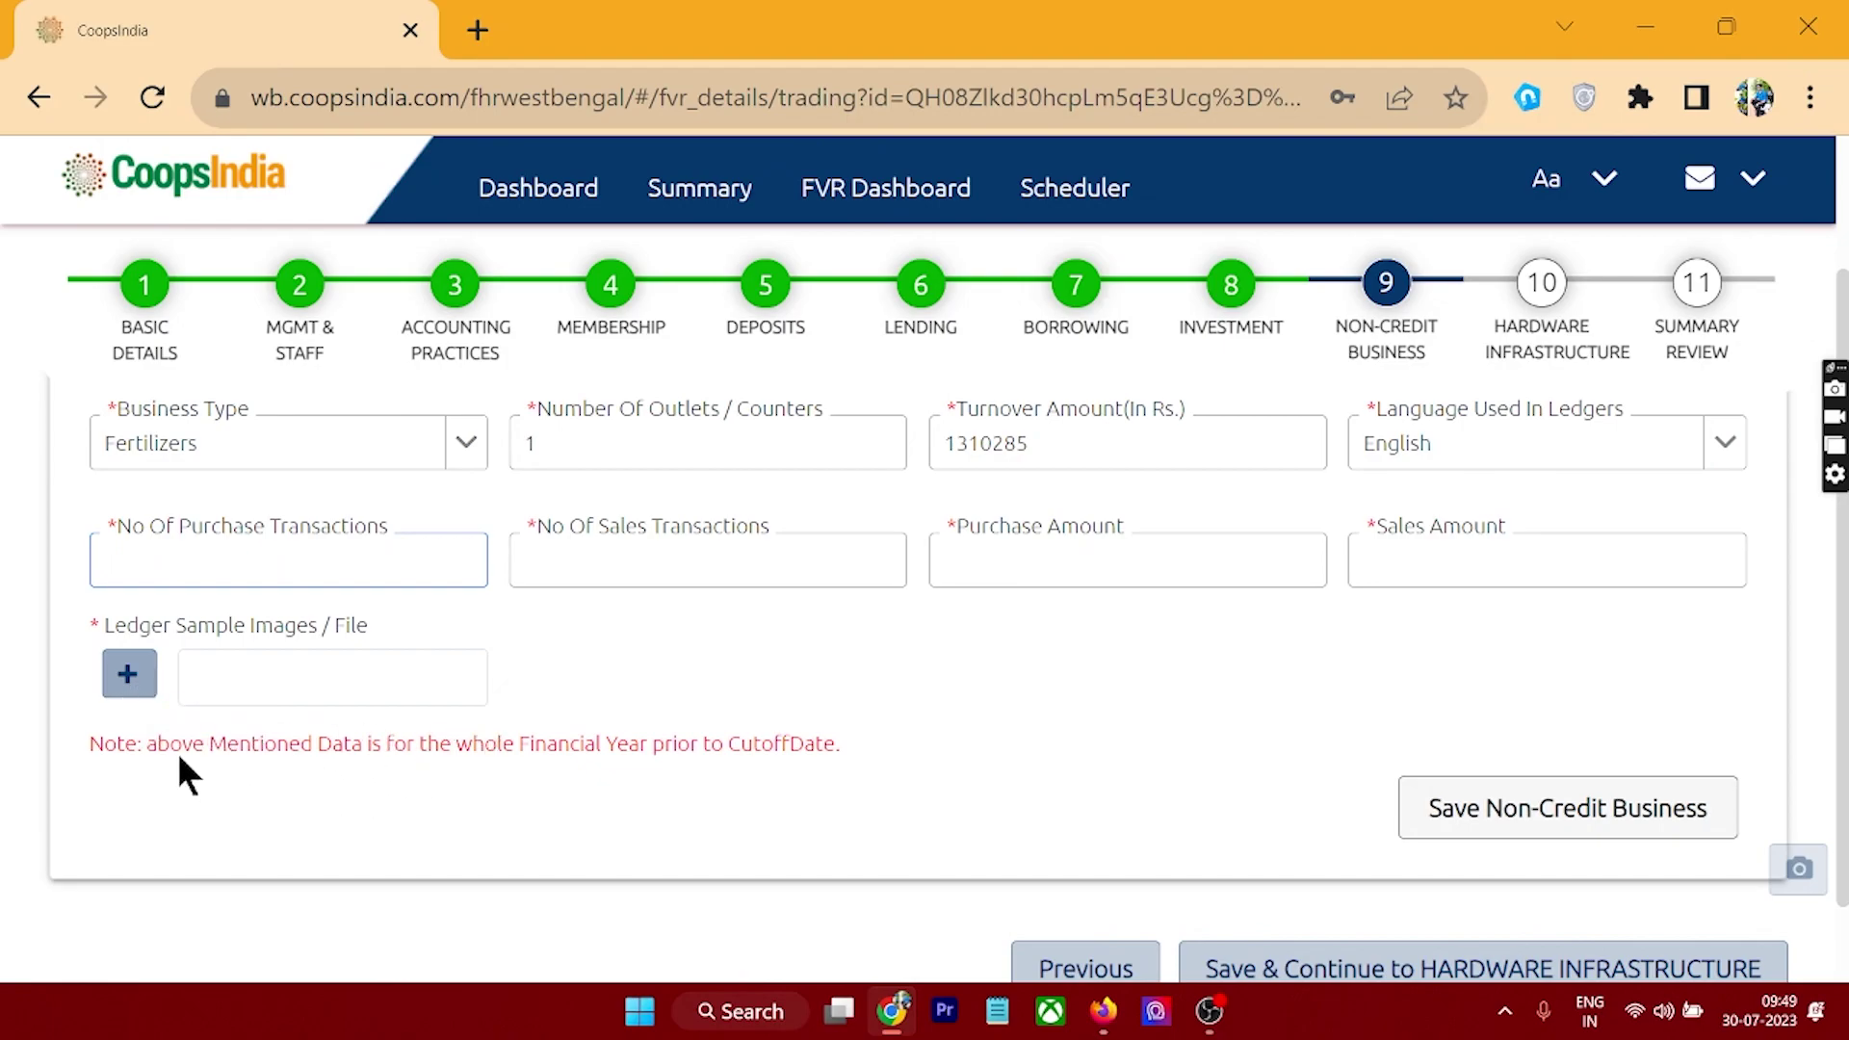
left_click_drag(158, 748, 845, 763)
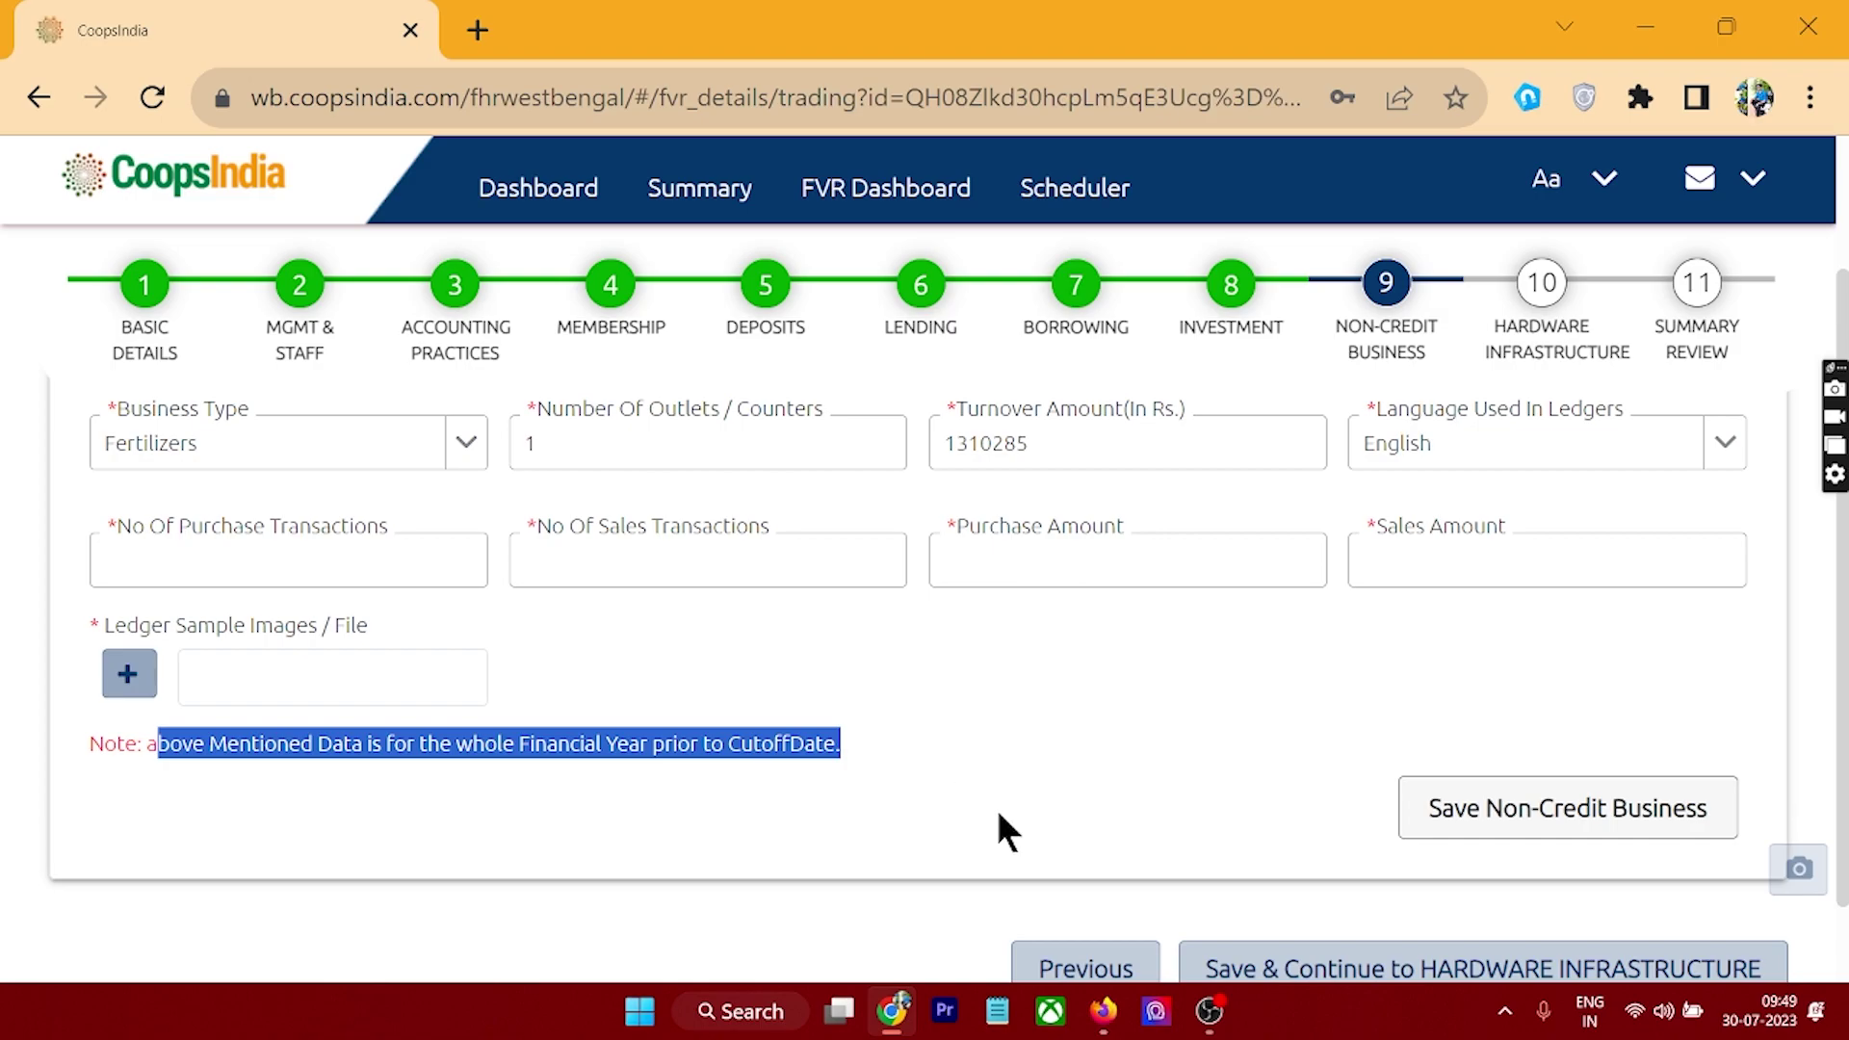
scroll(1013, 817, "up", 2)
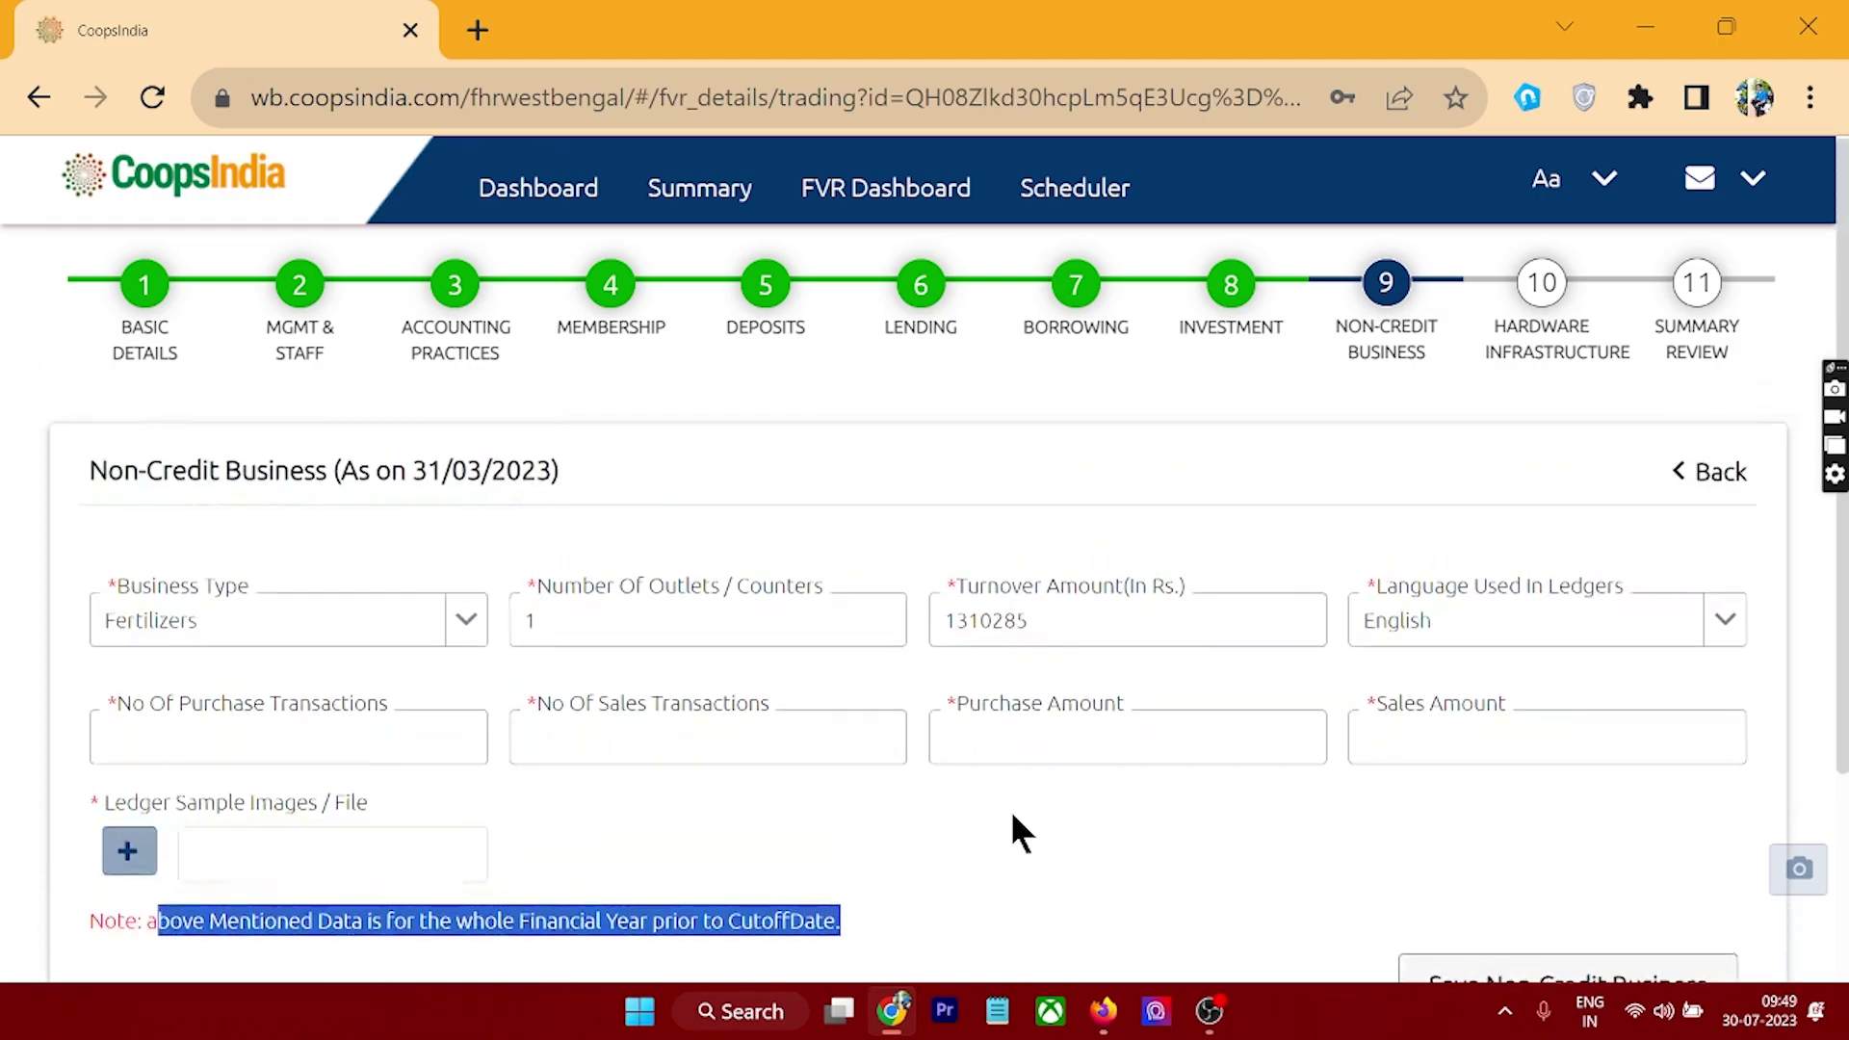
scroll(1022, 832, "down", 2)
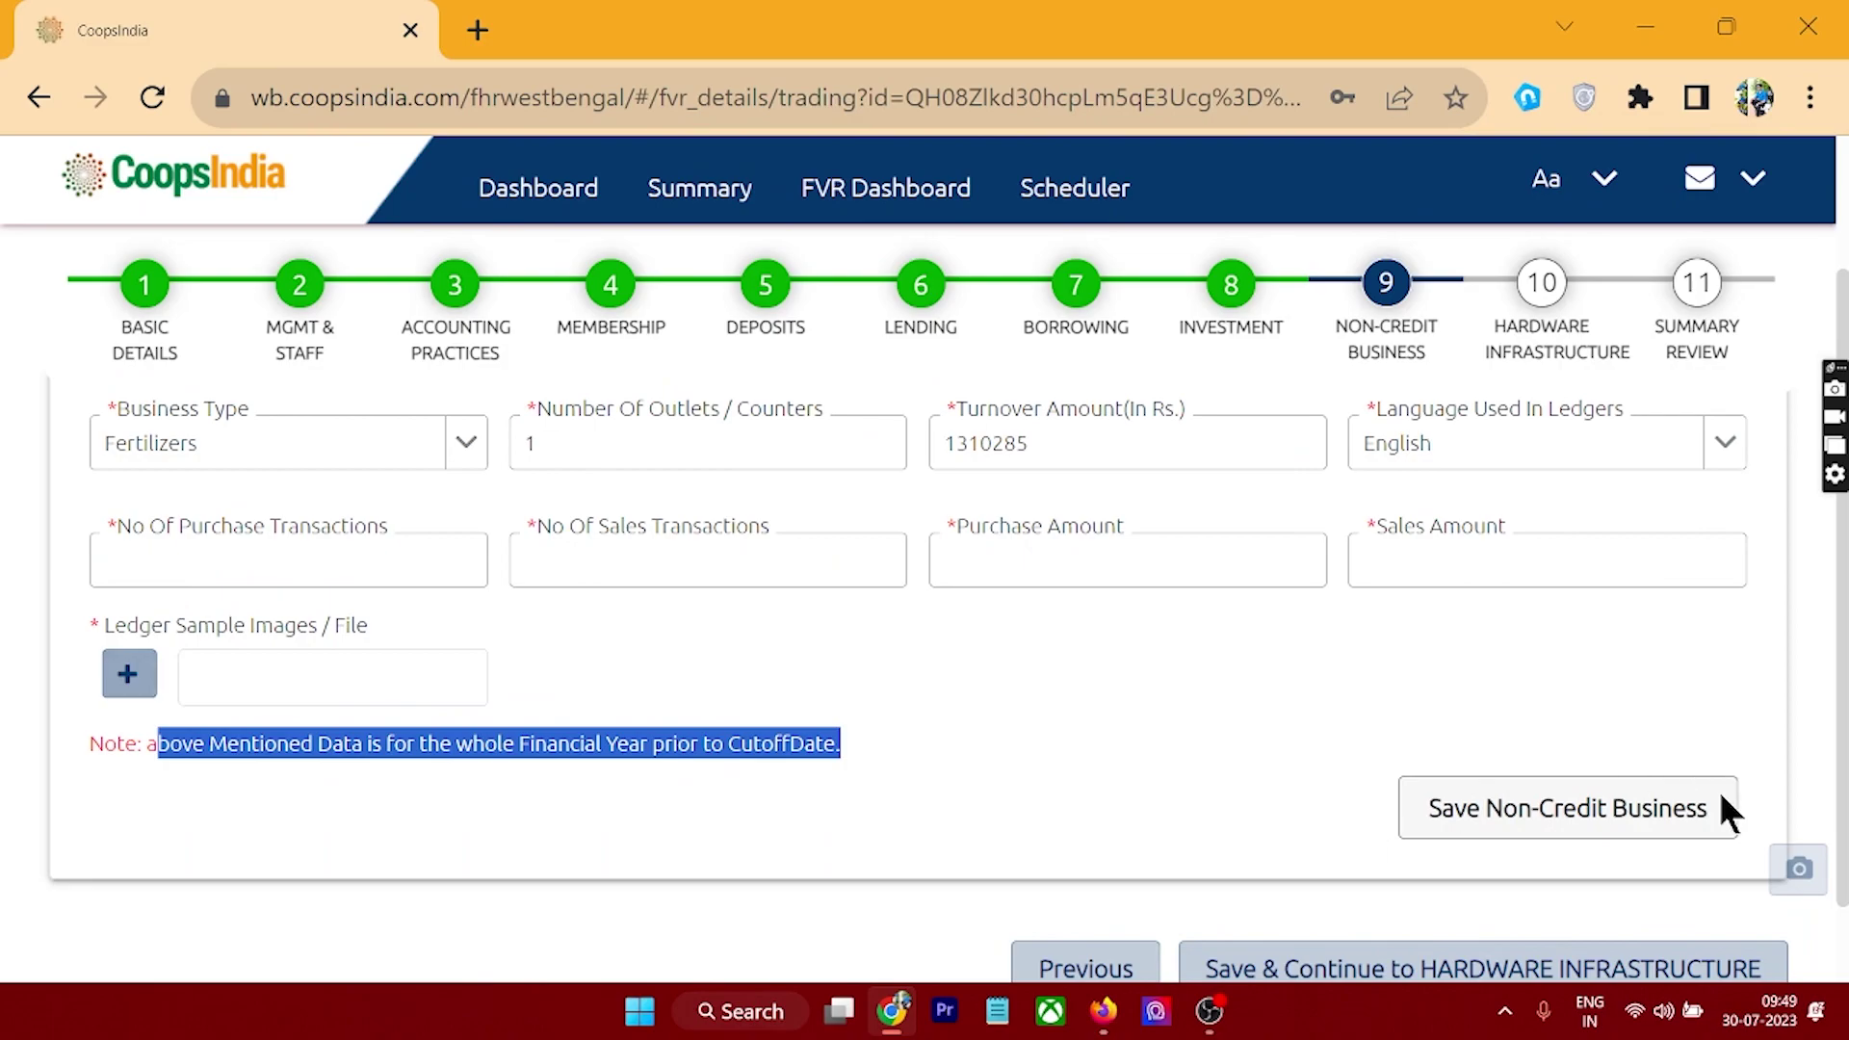
scroll(1720, 841, "up", 2)
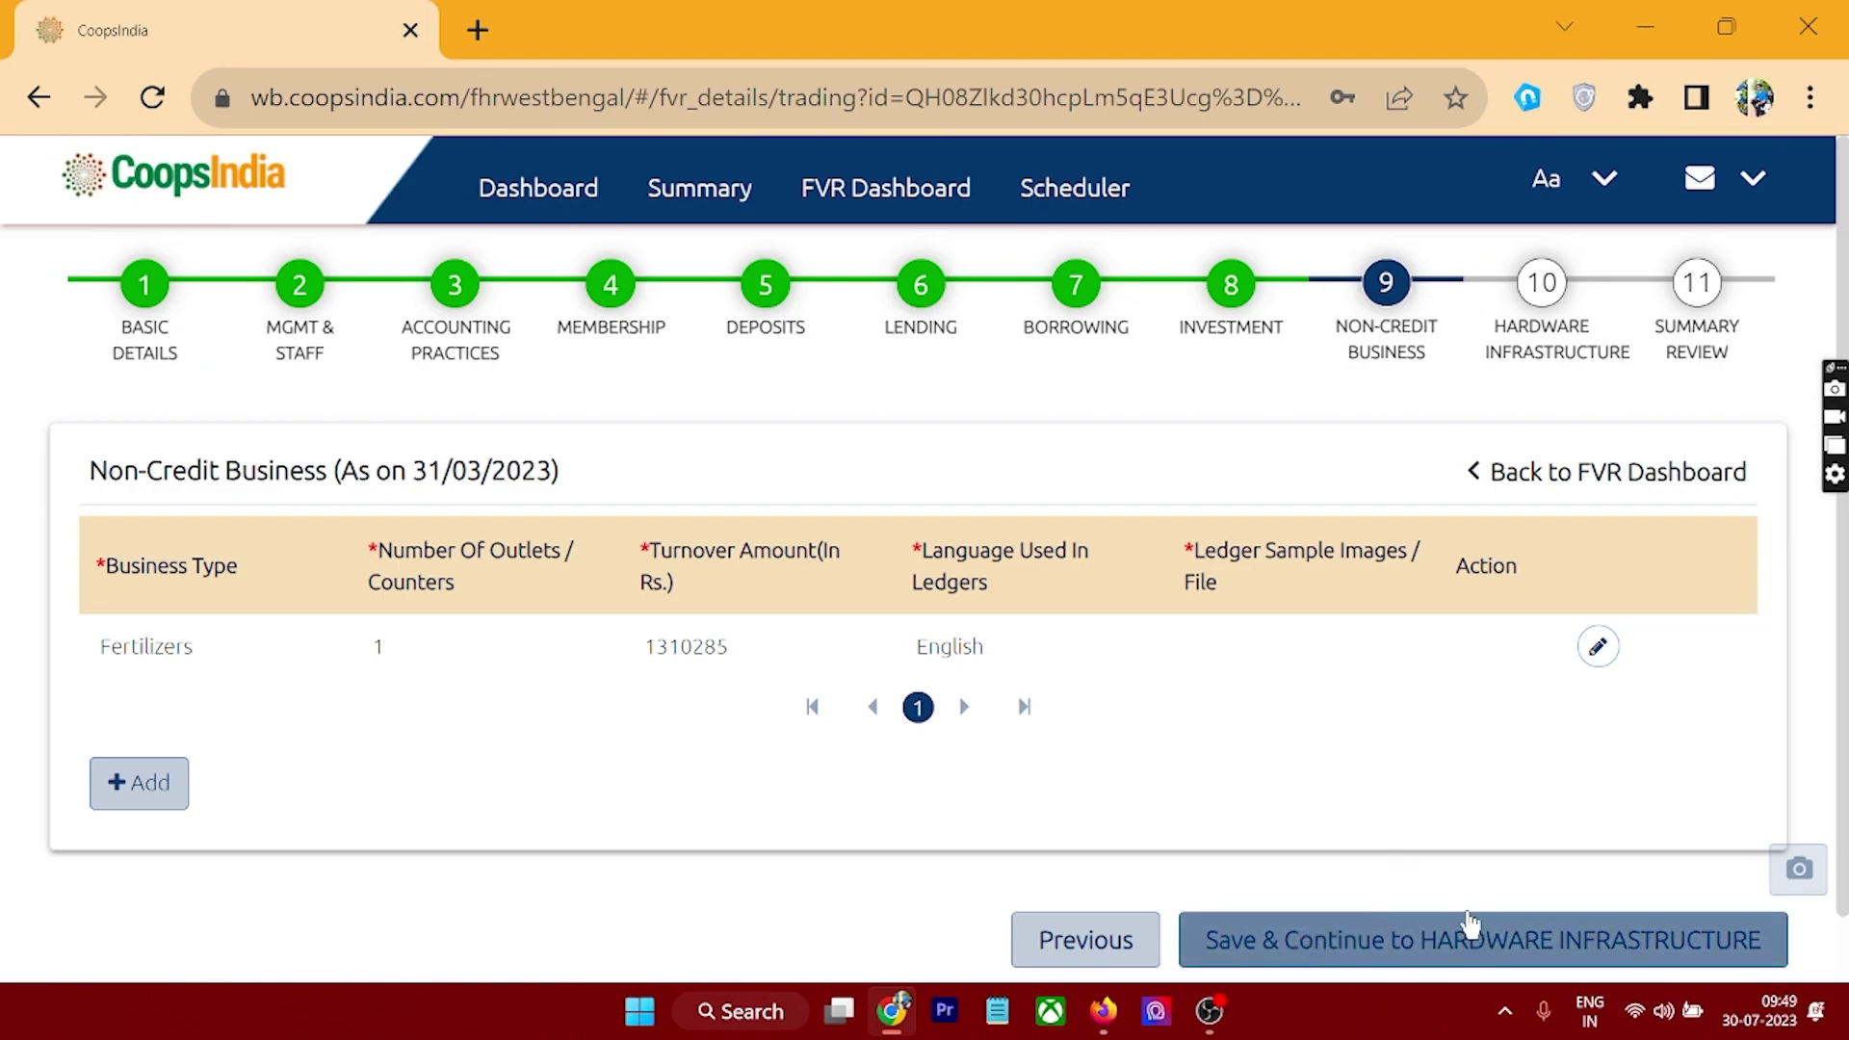
Go to the Hardware Infrastructure section and review its questions on internet, software, POS and biometric devices, printers and power backup
left_click(1547, 279)
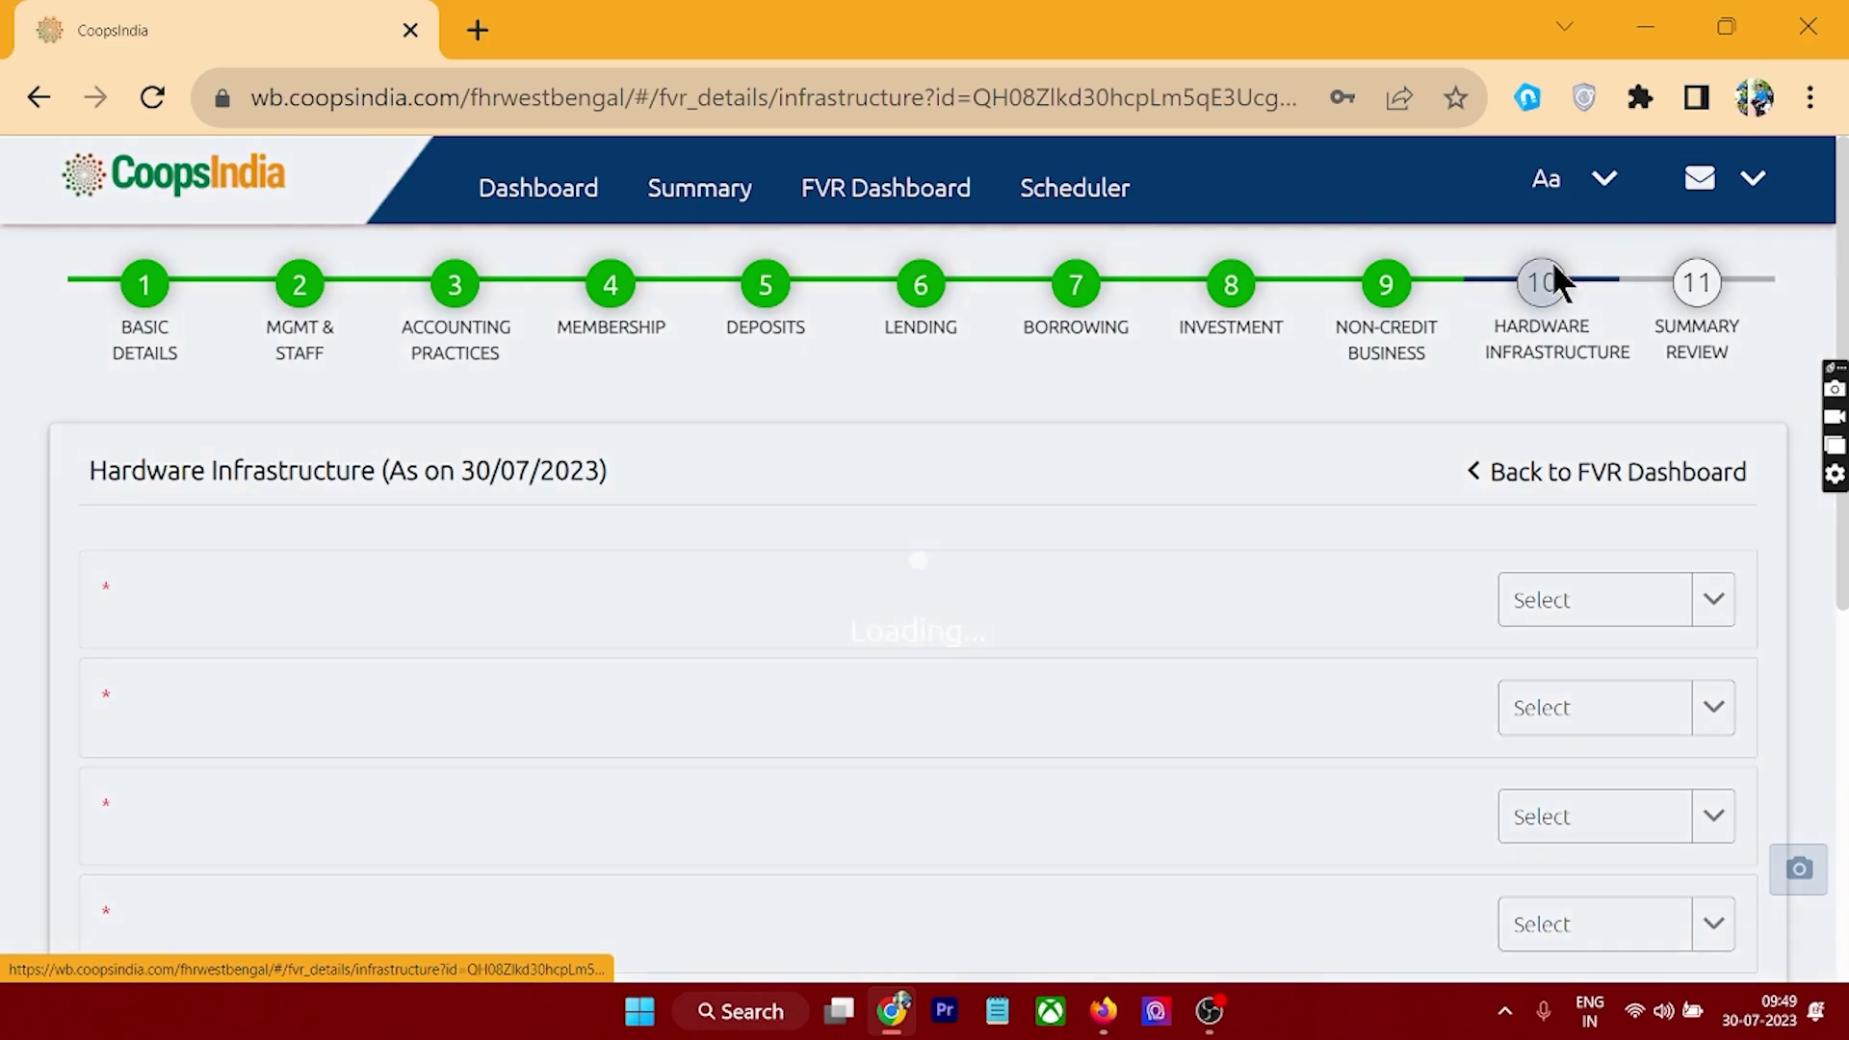
scroll(964, 621, "down", 5)
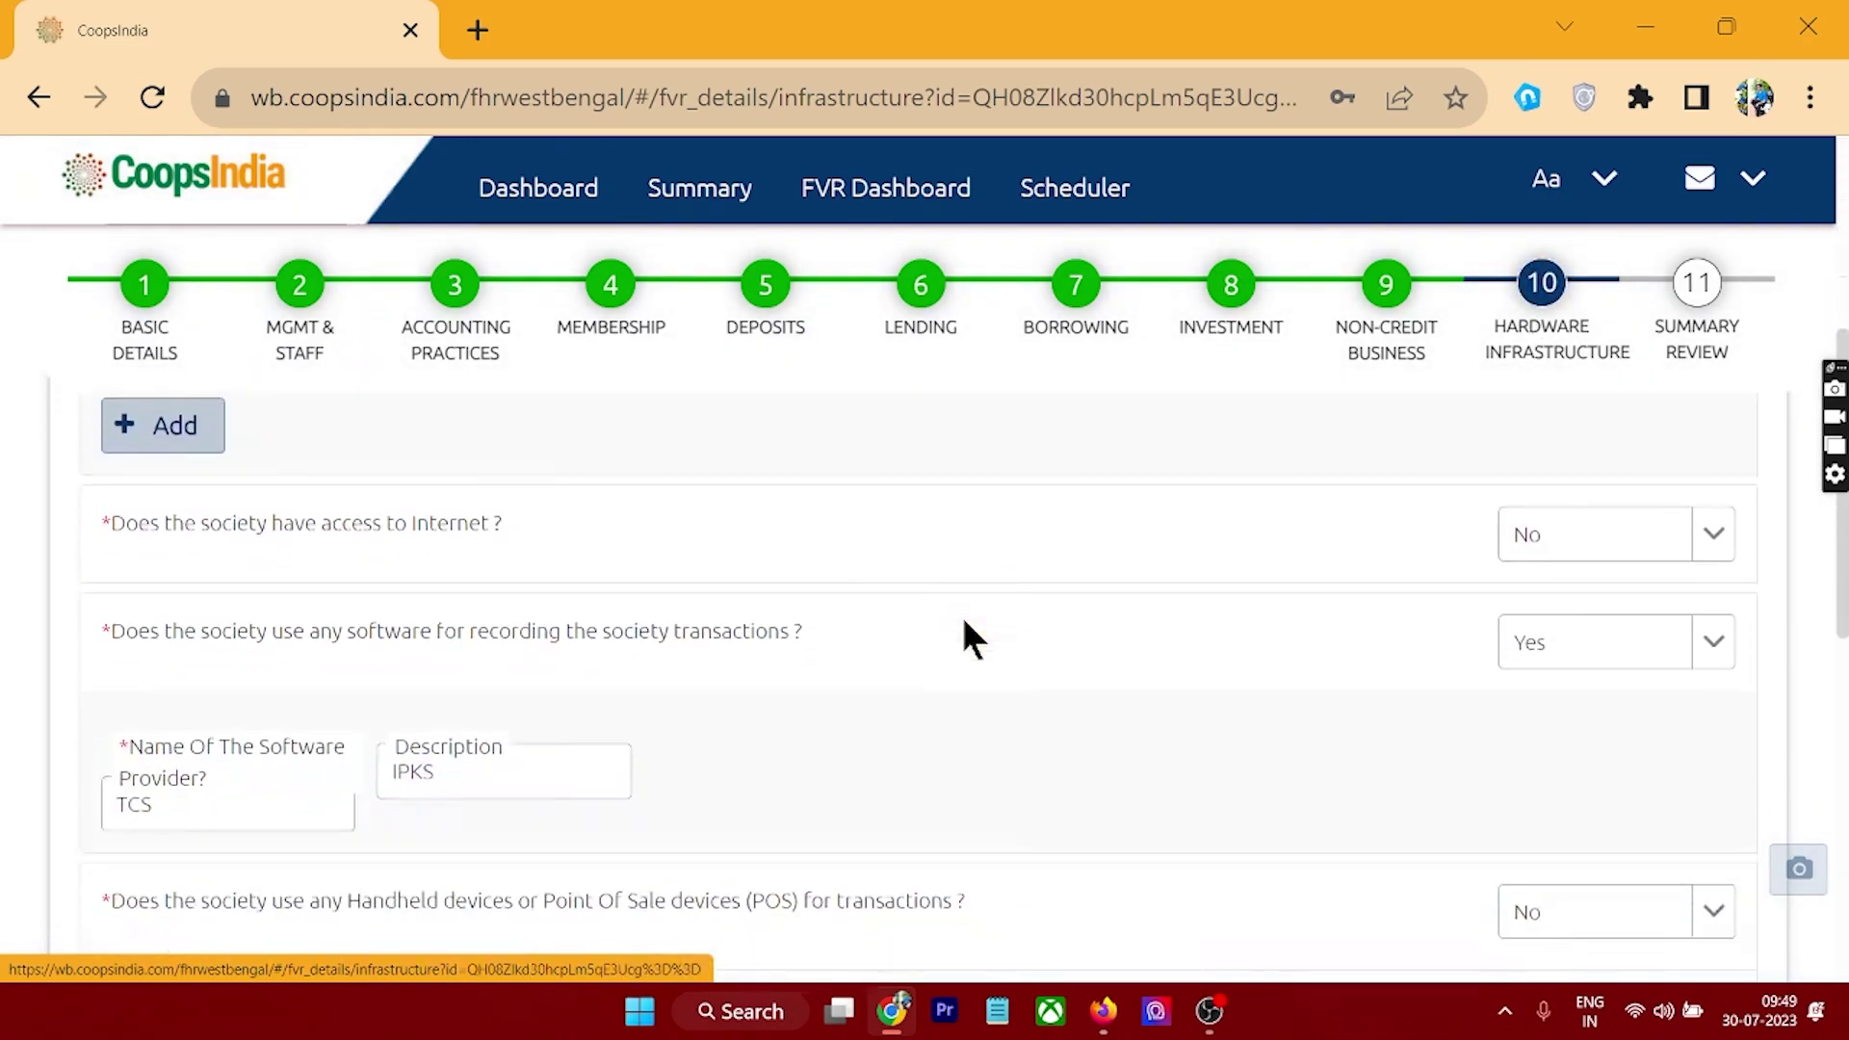
scroll(964, 621, "down", 4)
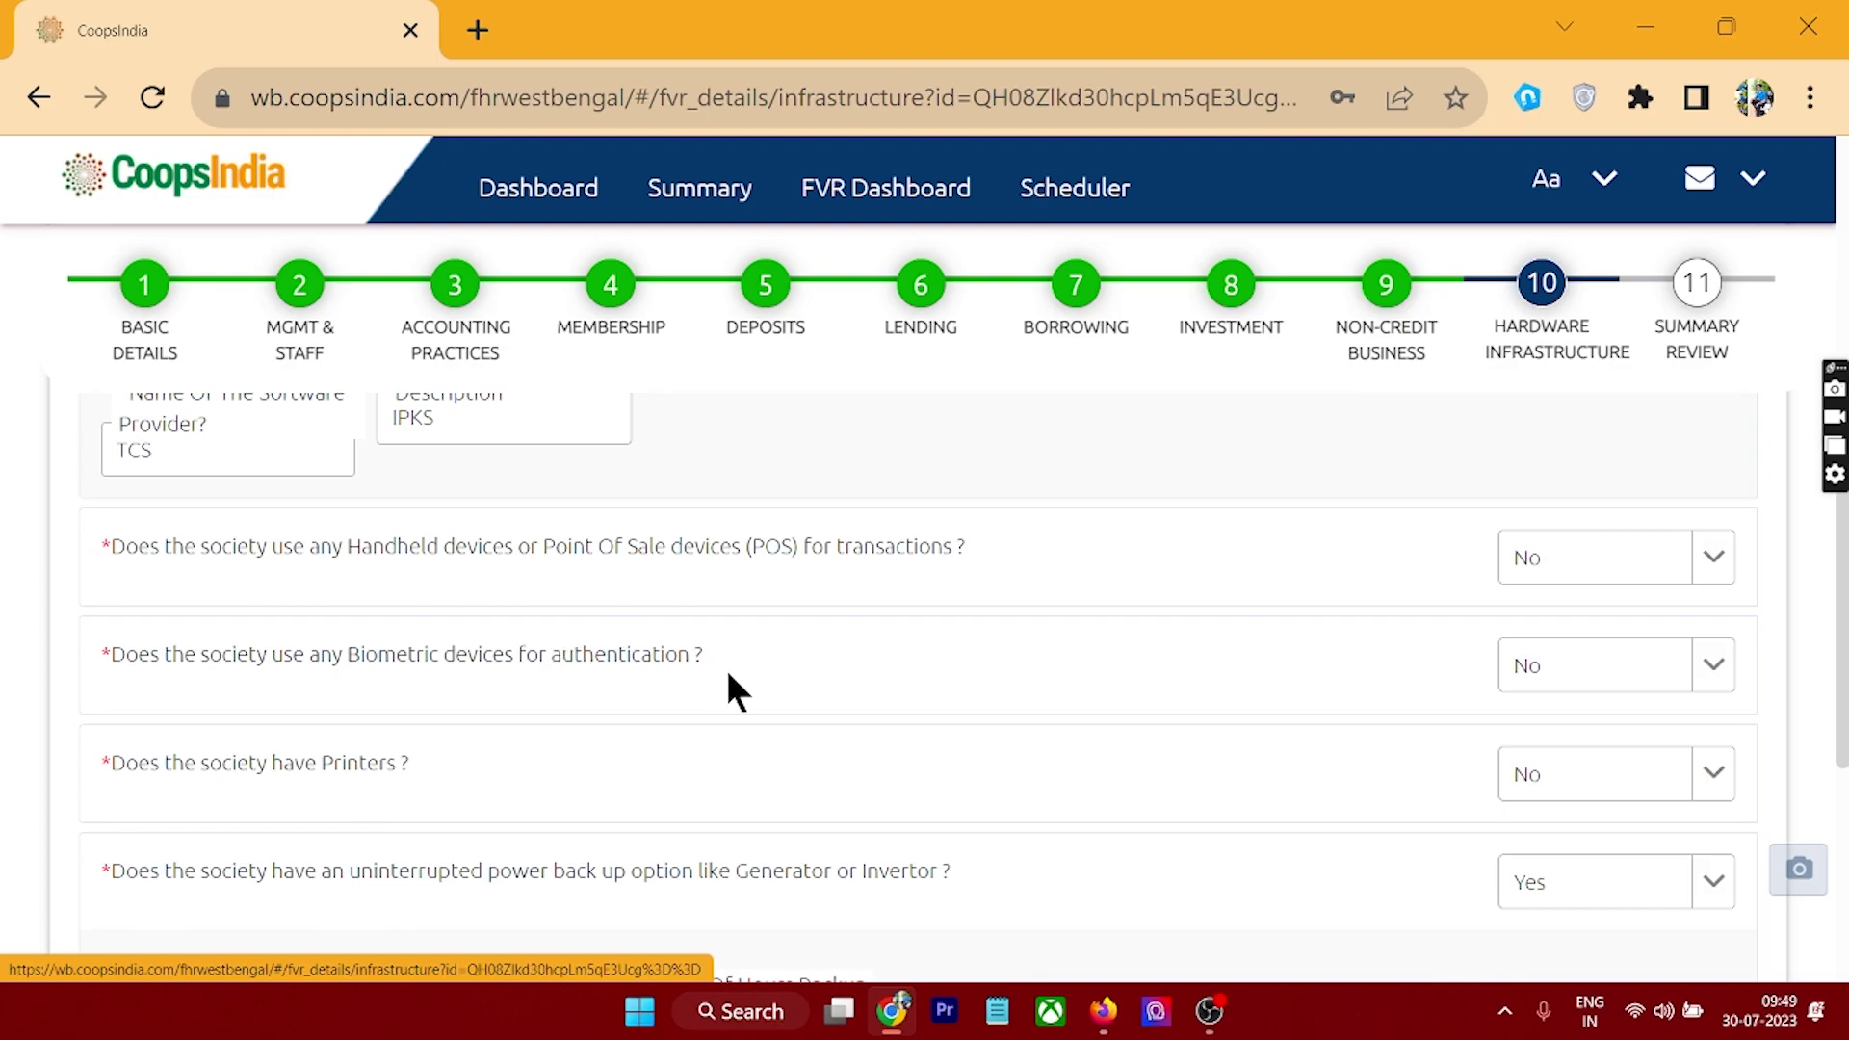
scroll(728, 674, "up", 2)
scroll(882, 673, "up", 4)
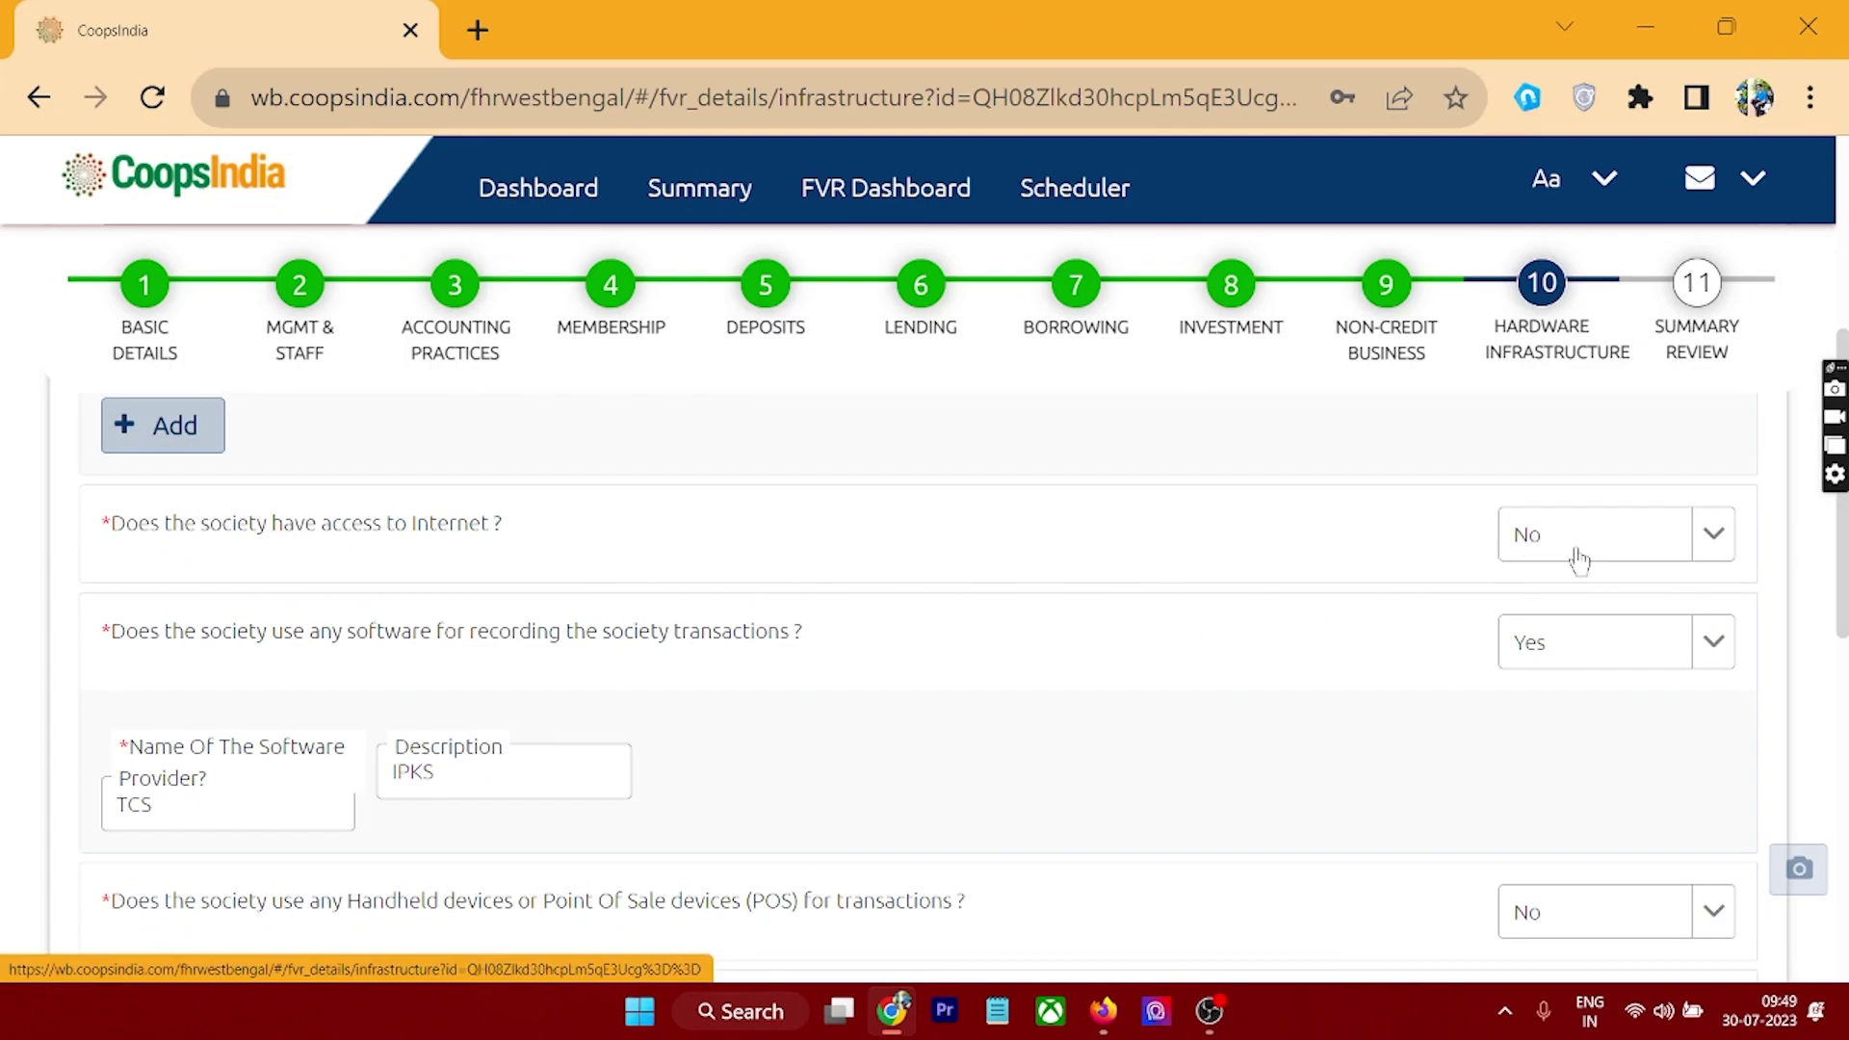
Recheck the hardware infrastructure answers, from internet access and software down to power backup and the staff's data entry knowledge
scroll(1489, 638, "up", 2)
scroll(1491, 641, "down", 1)
scroll(1495, 662, "down", 5)
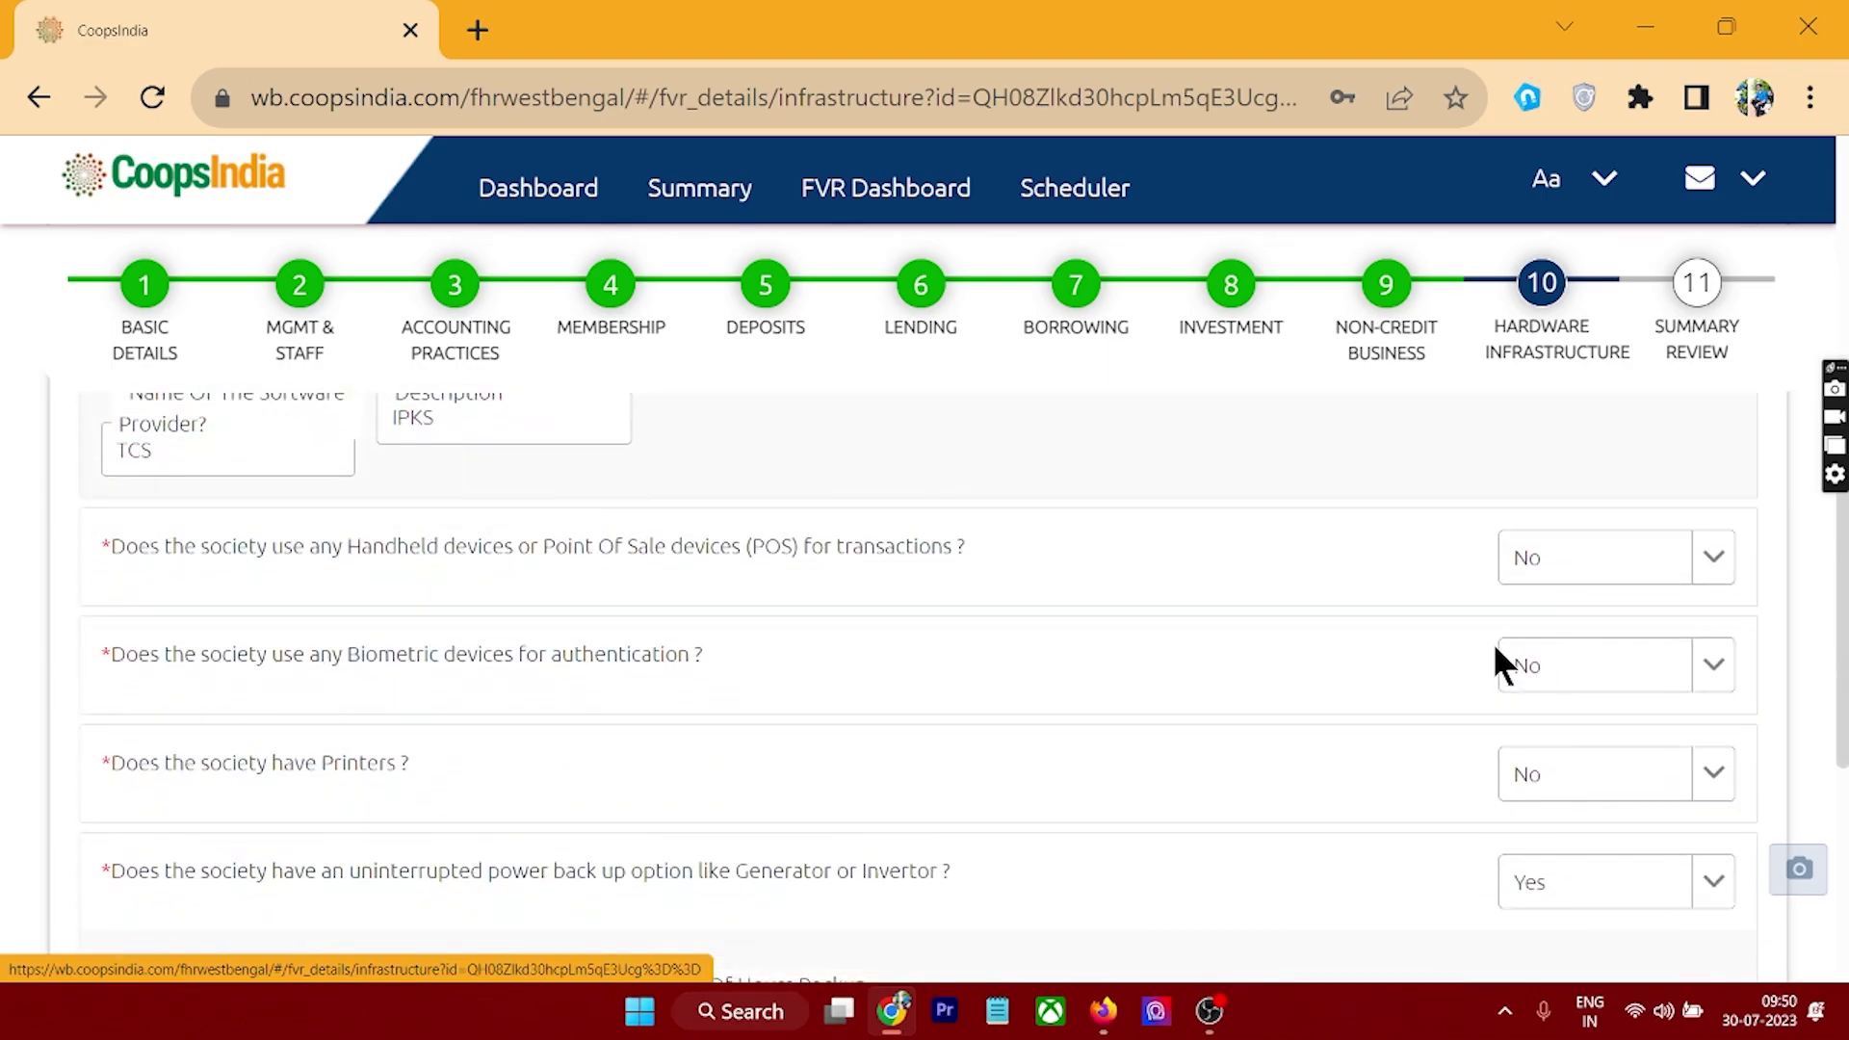
scroll(1494, 648, "up", 4)
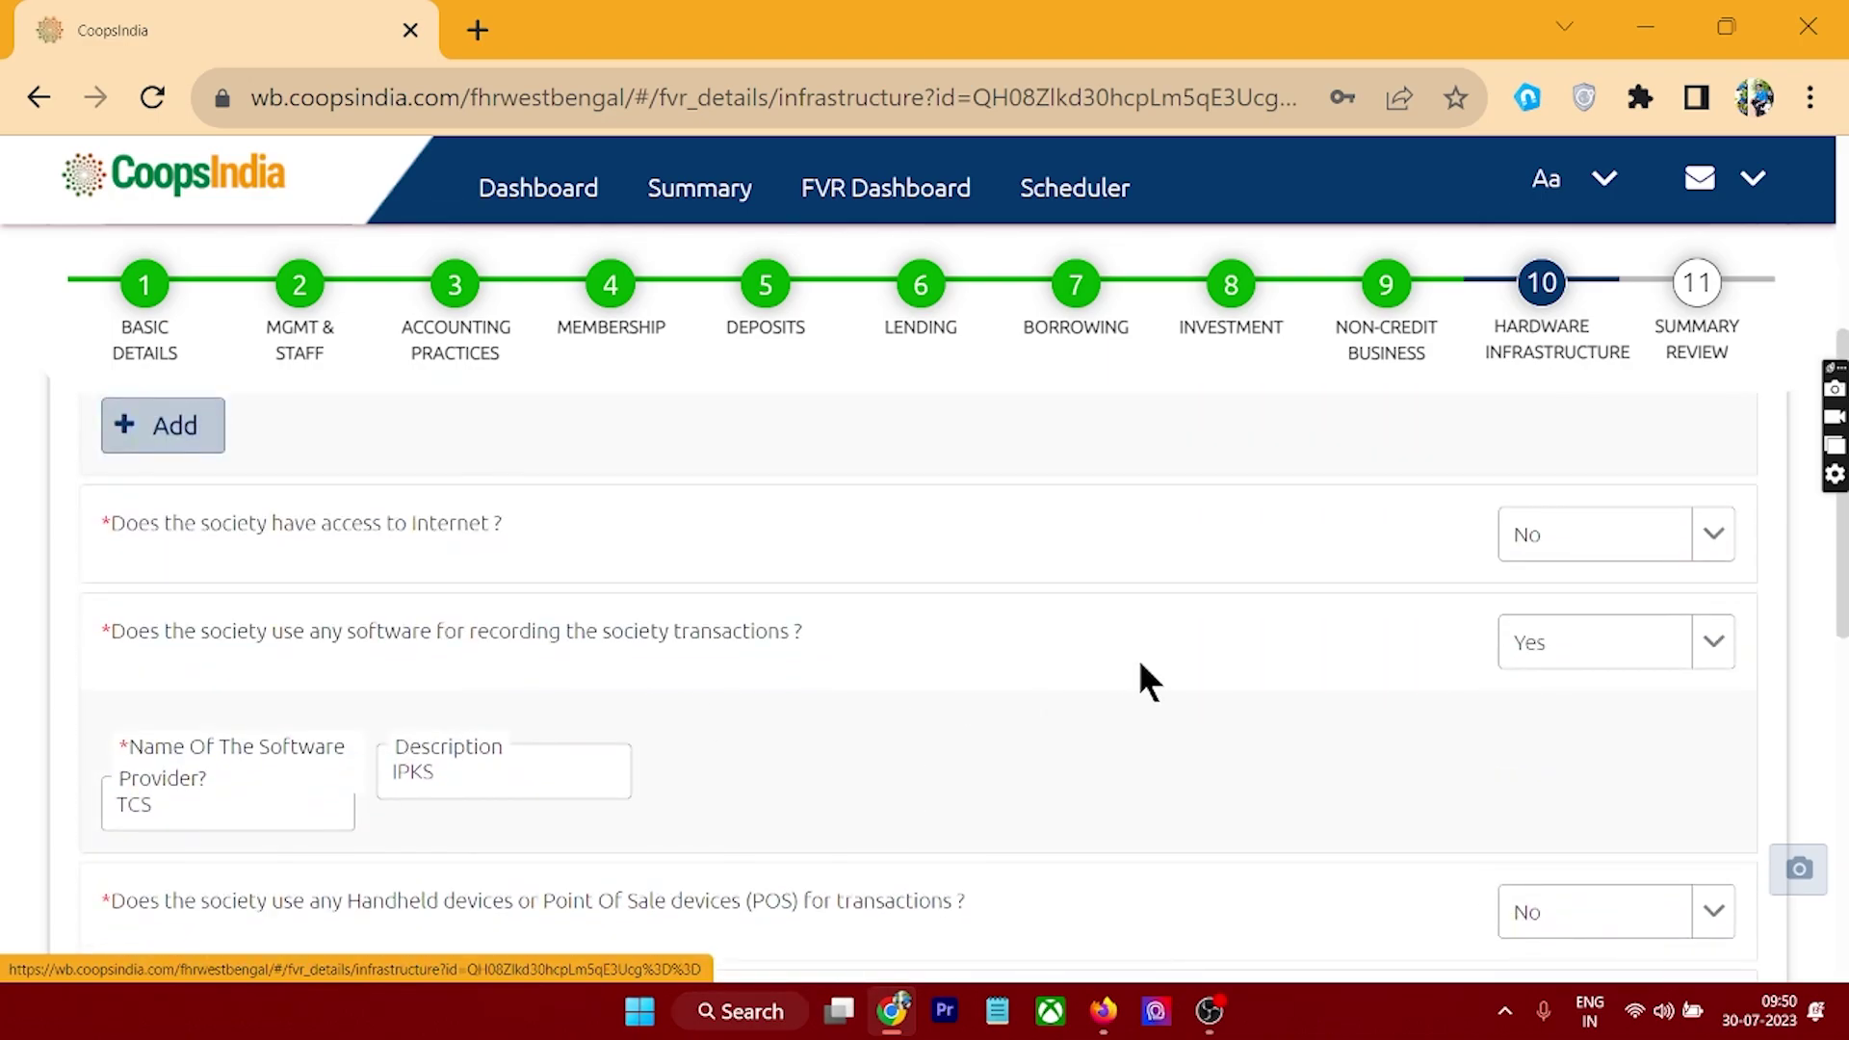
scroll(1146, 674, "down", 9)
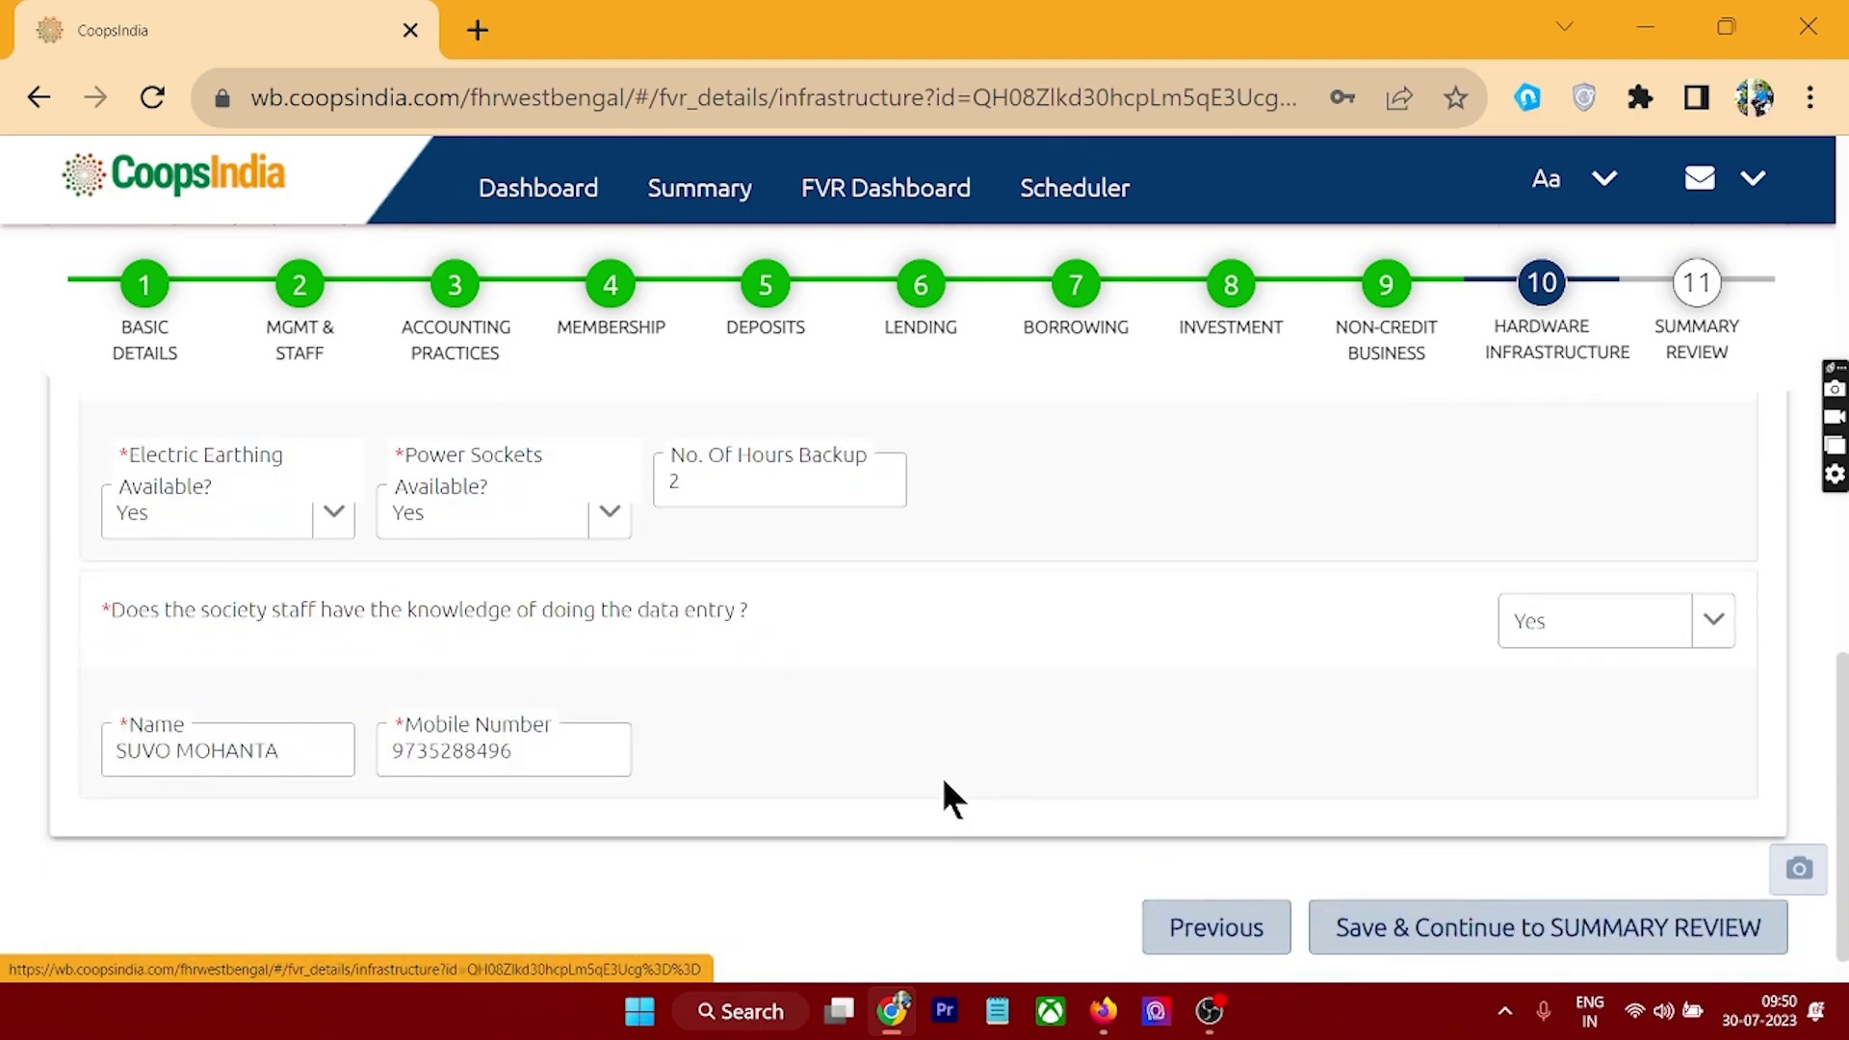
scroll(1072, 684, "up", 5)
scroll(1072, 683, "down", 5)
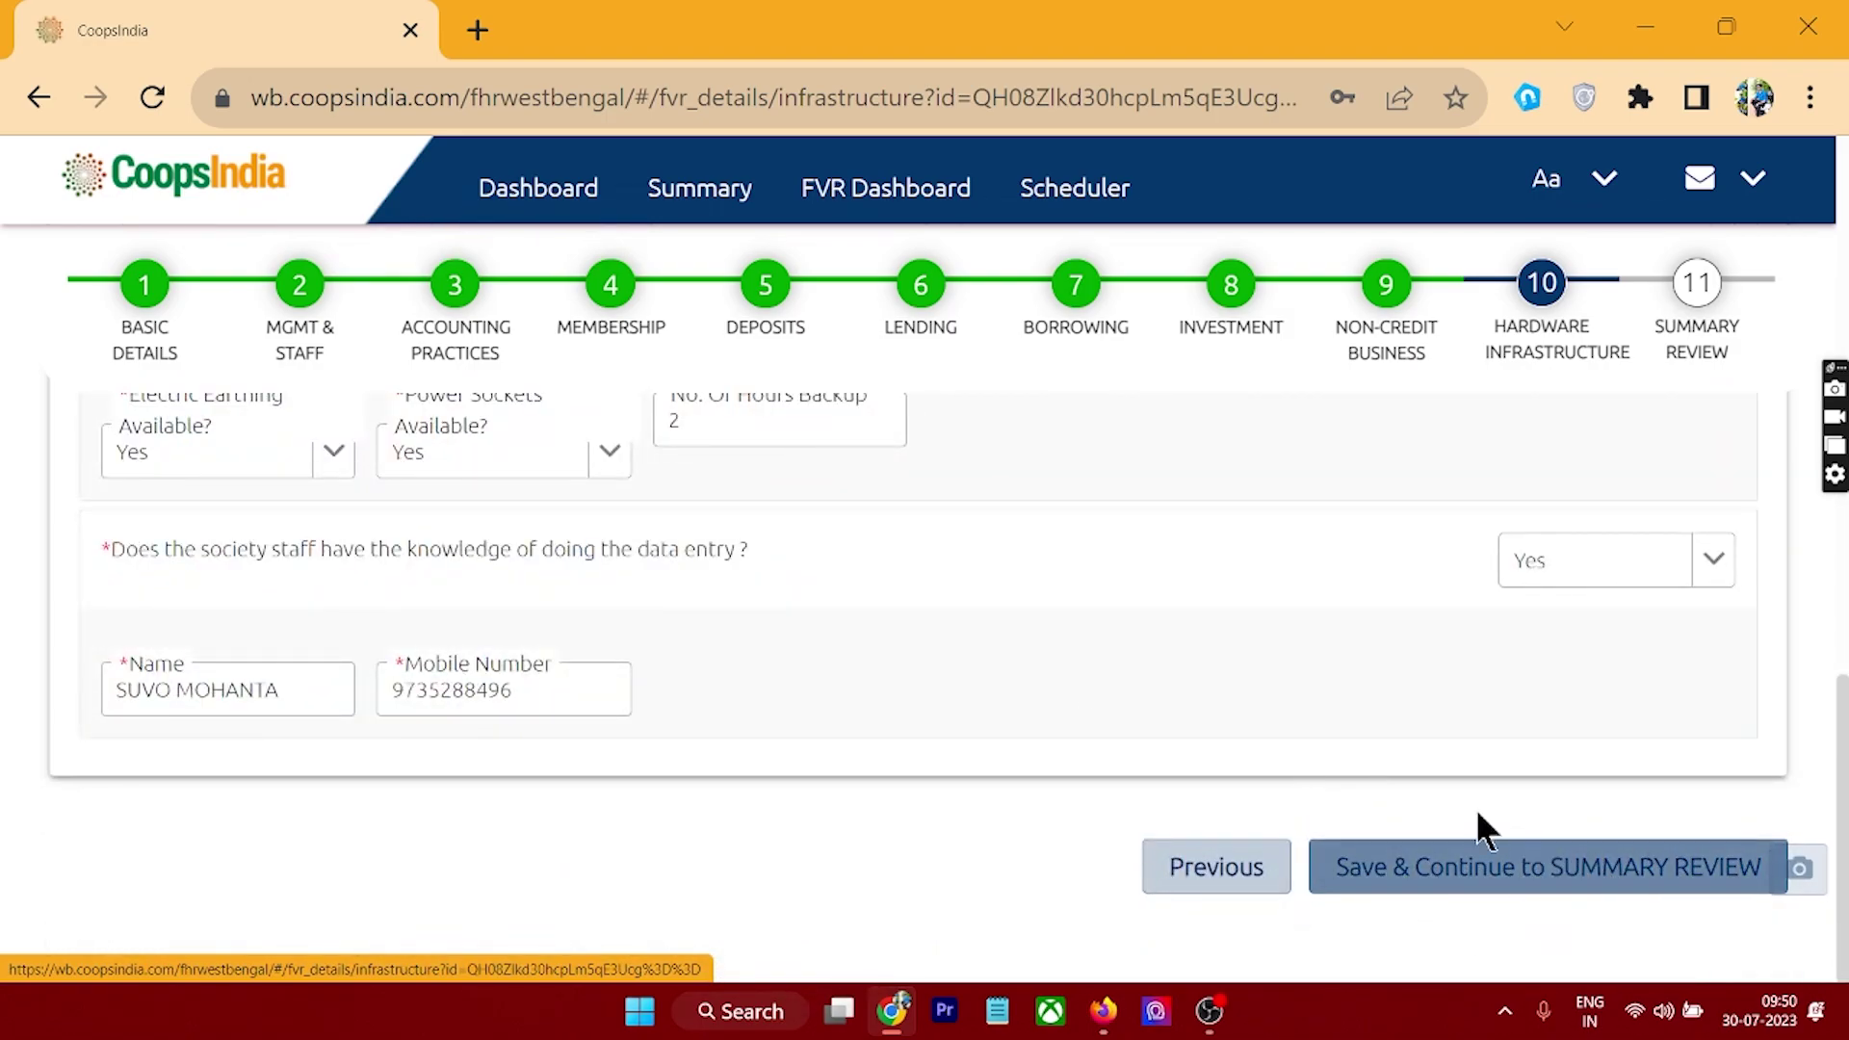
Go to the Summary Review section and look through the FHR and FVR details down to the remarks and FVR file copy
left_click(1697, 281)
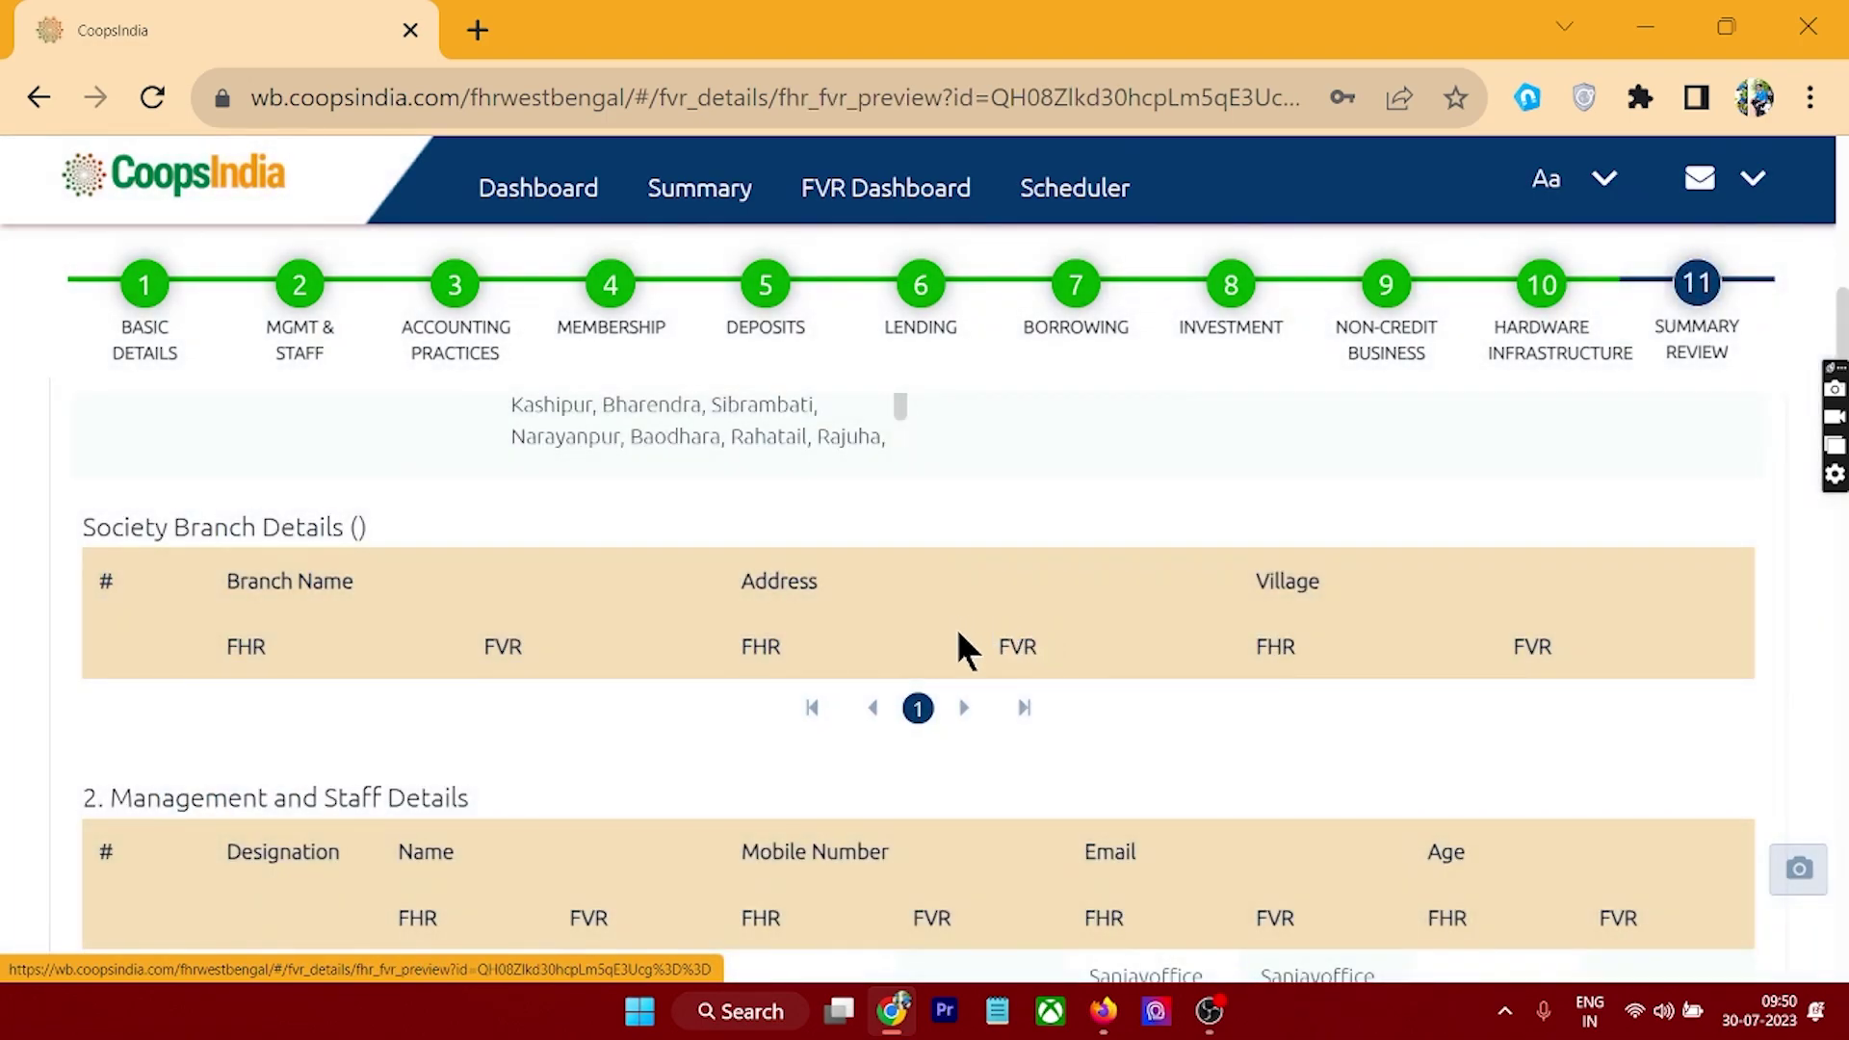
scroll(963, 647, "up", 10)
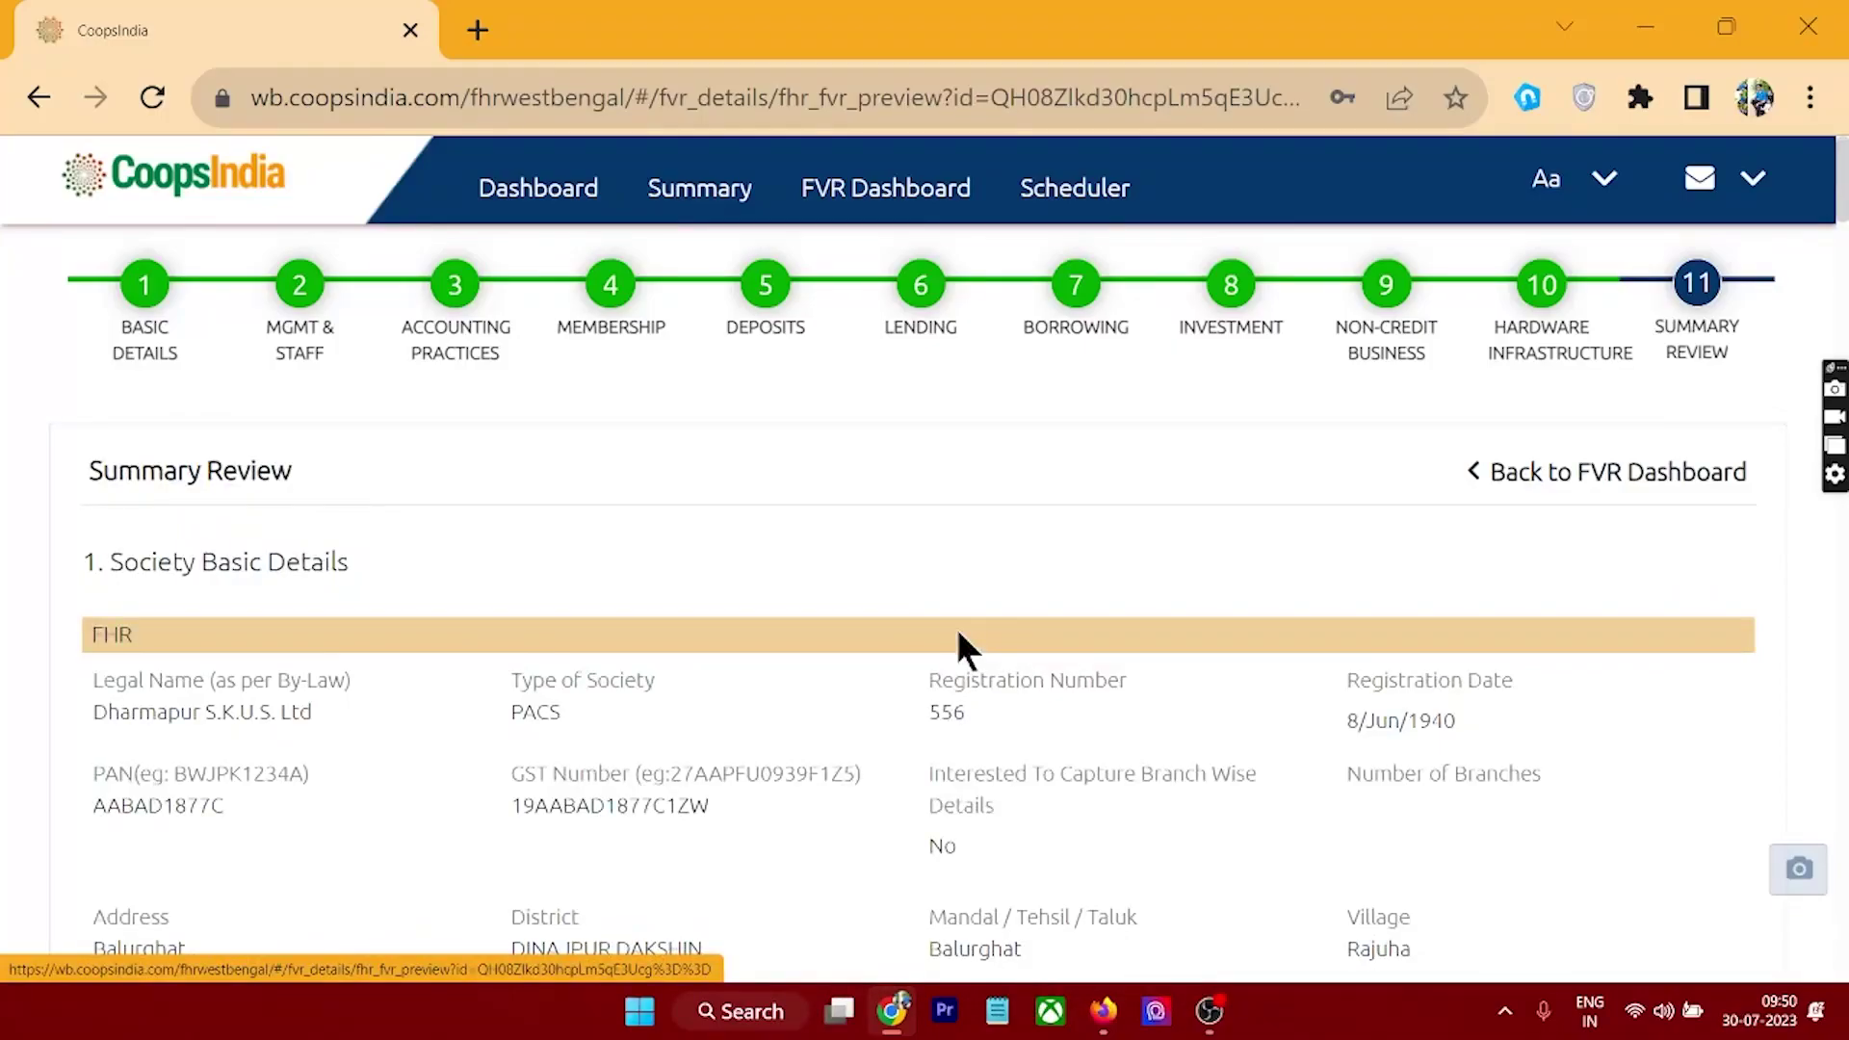
scroll(959, 633, "down", 15)
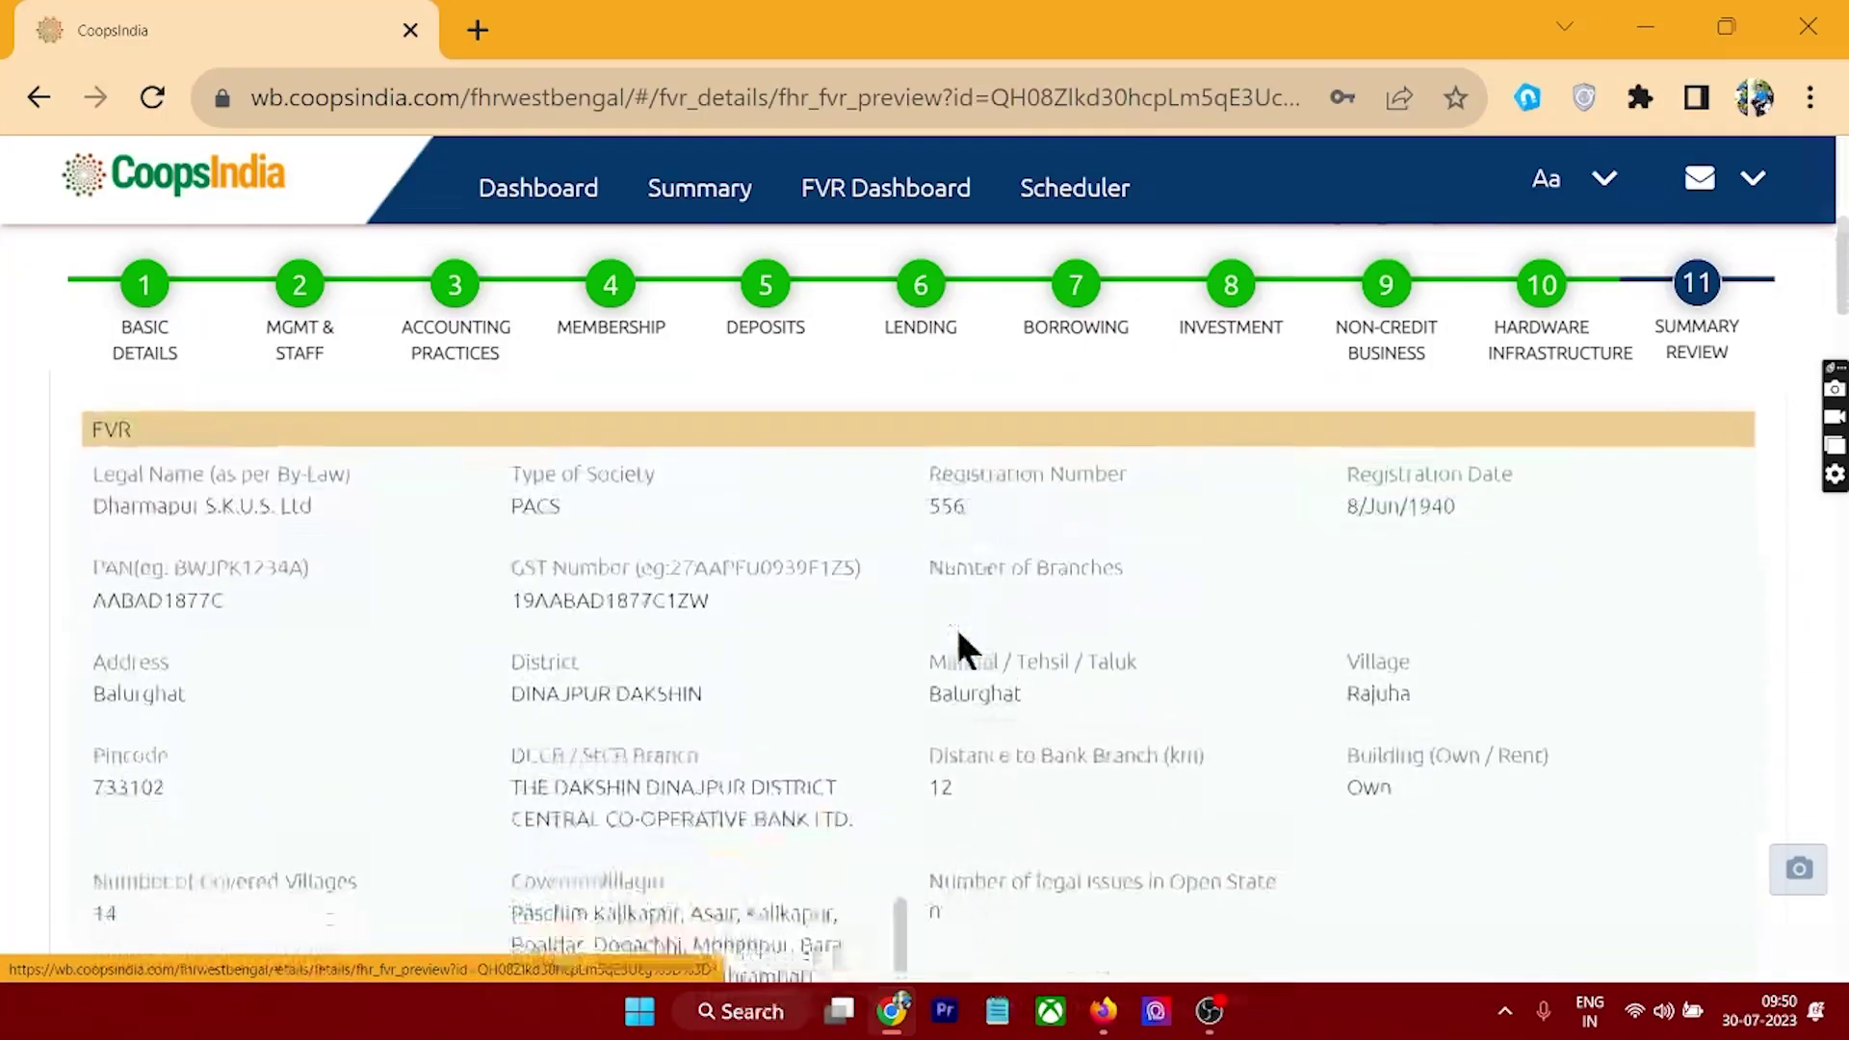
scroll(959, 636, "down", 20)
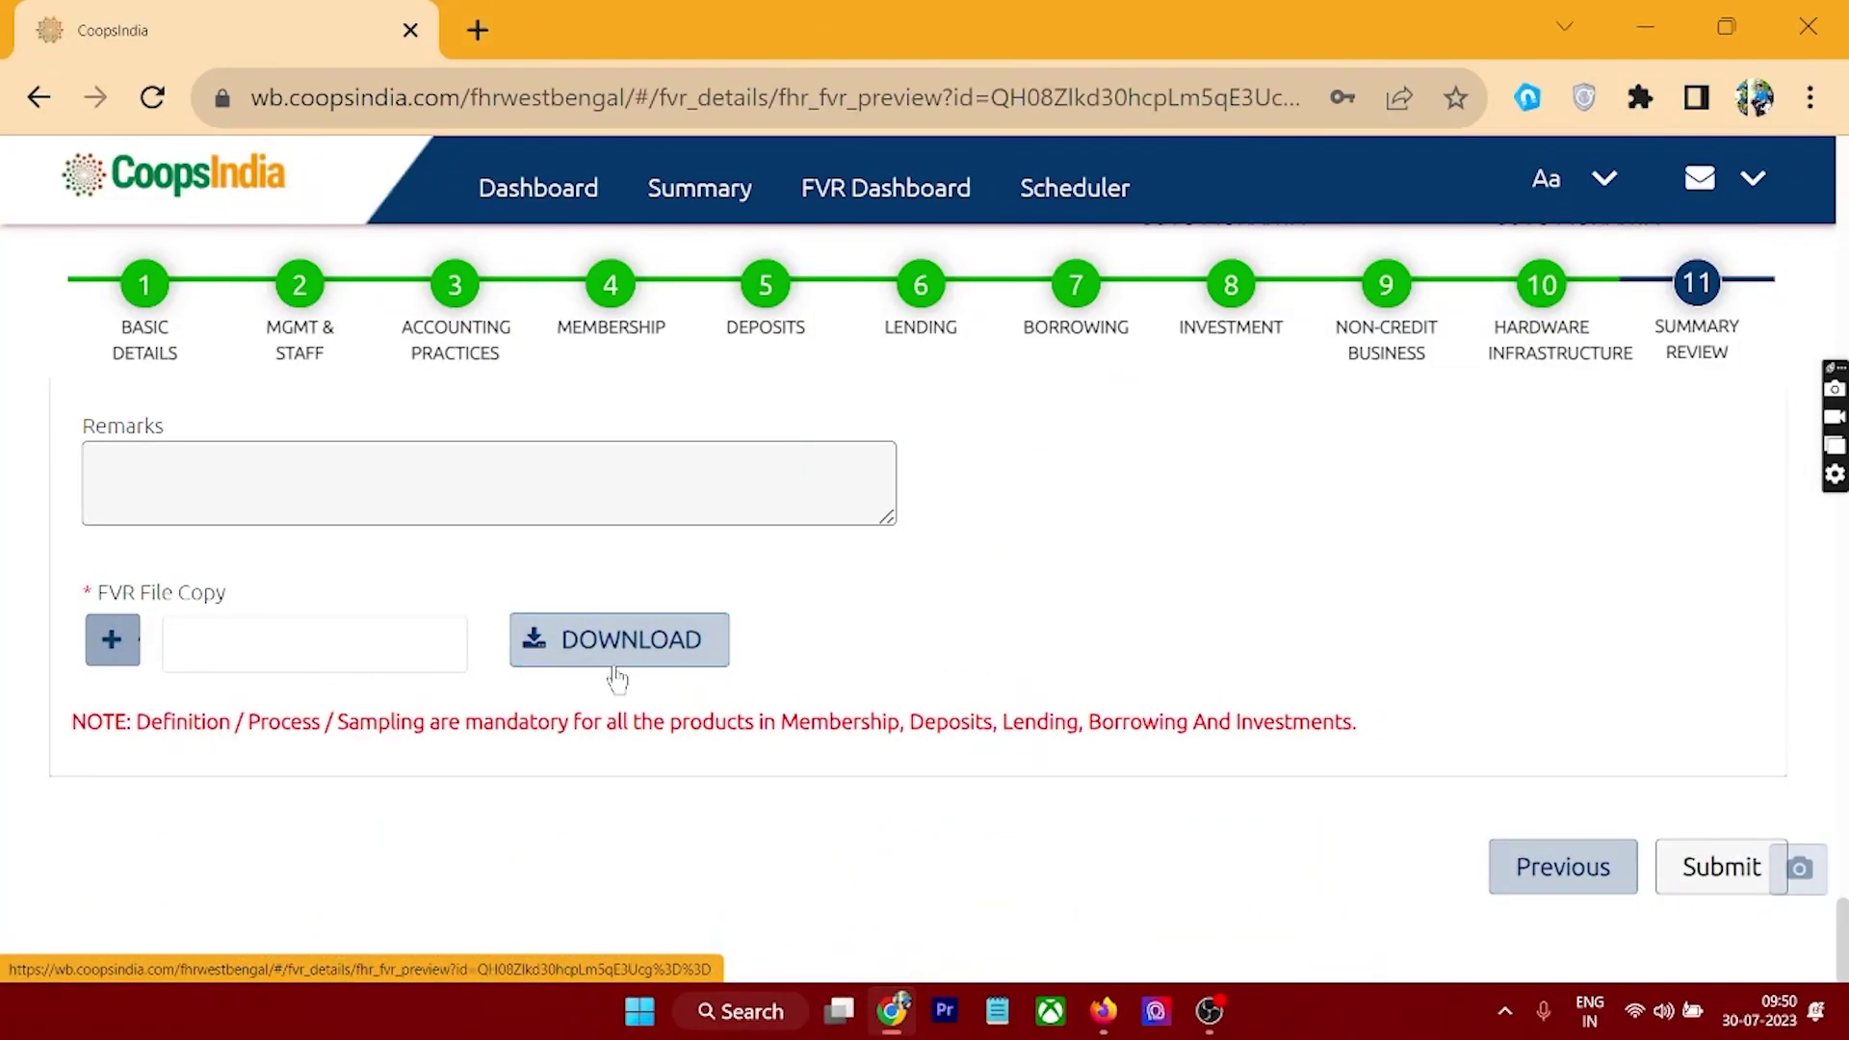
Download the FVR report of Dharmapur S.K.U.S. Ltd as a PDF and open the downloaded file
left_click(611, 641)
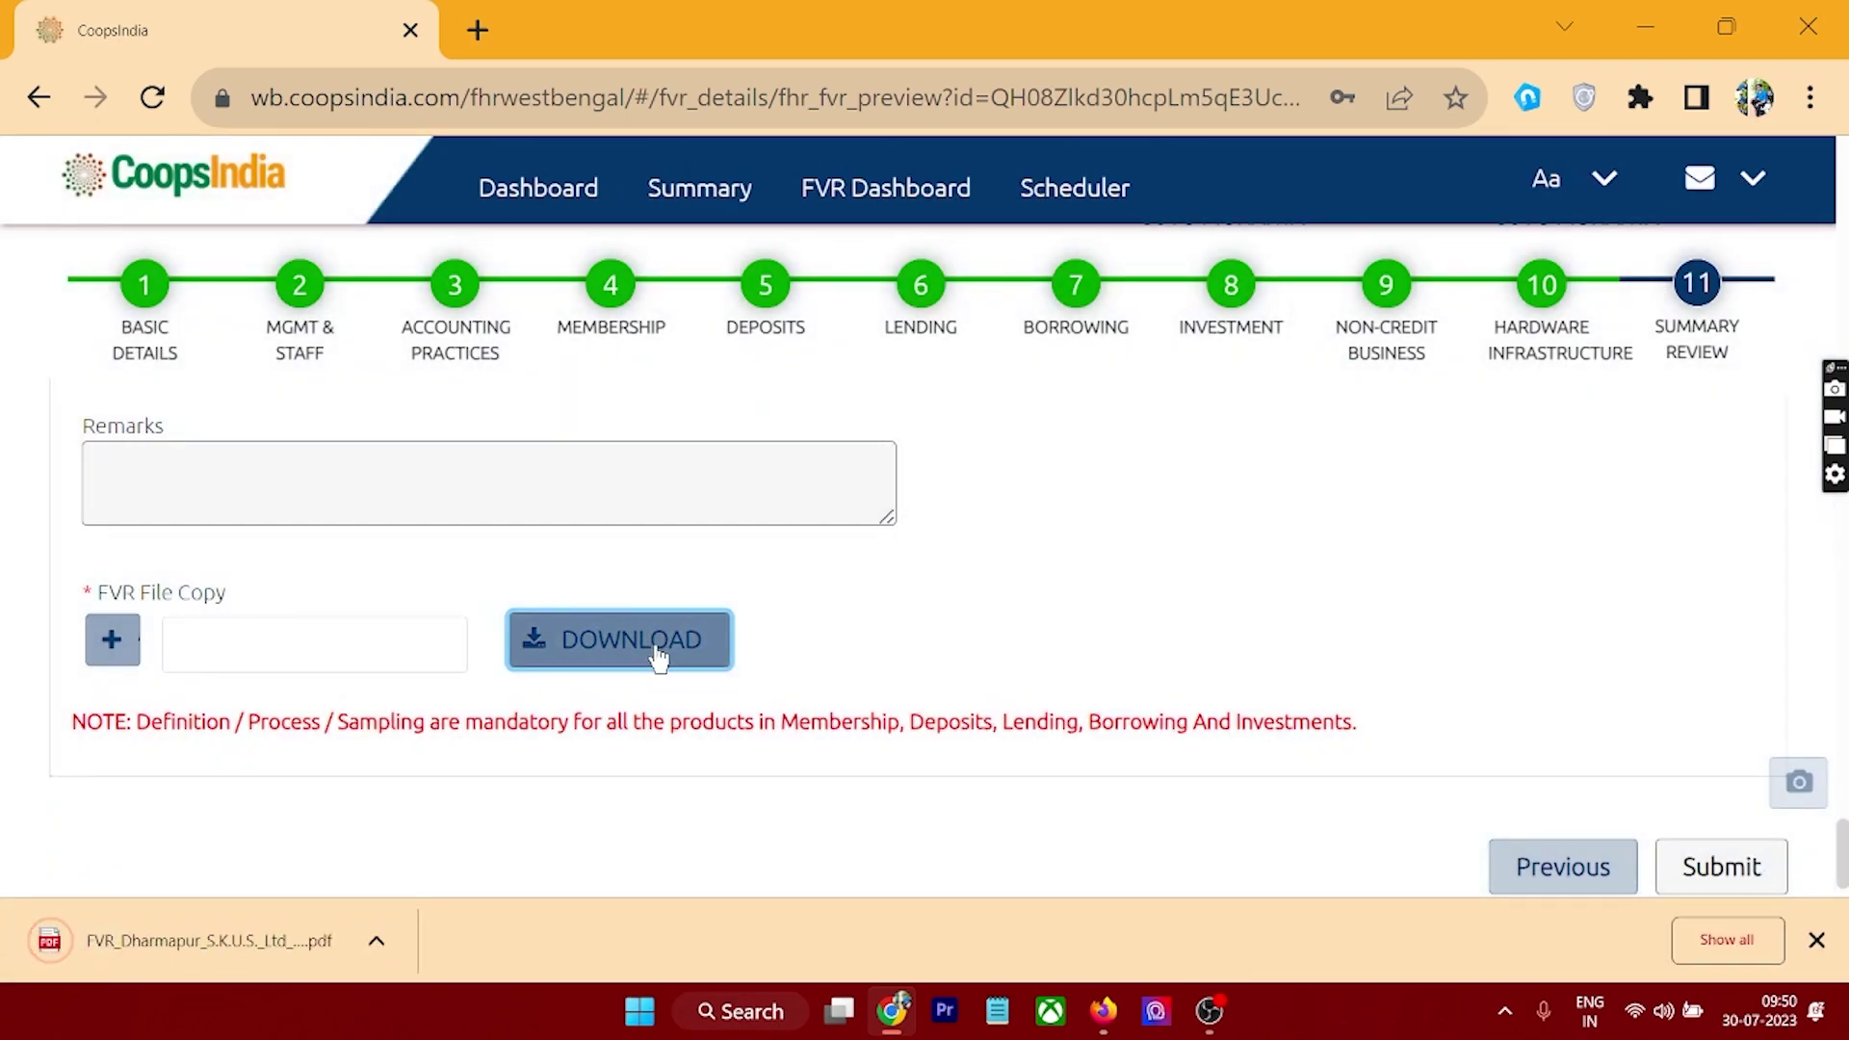
left_click(199, 932)
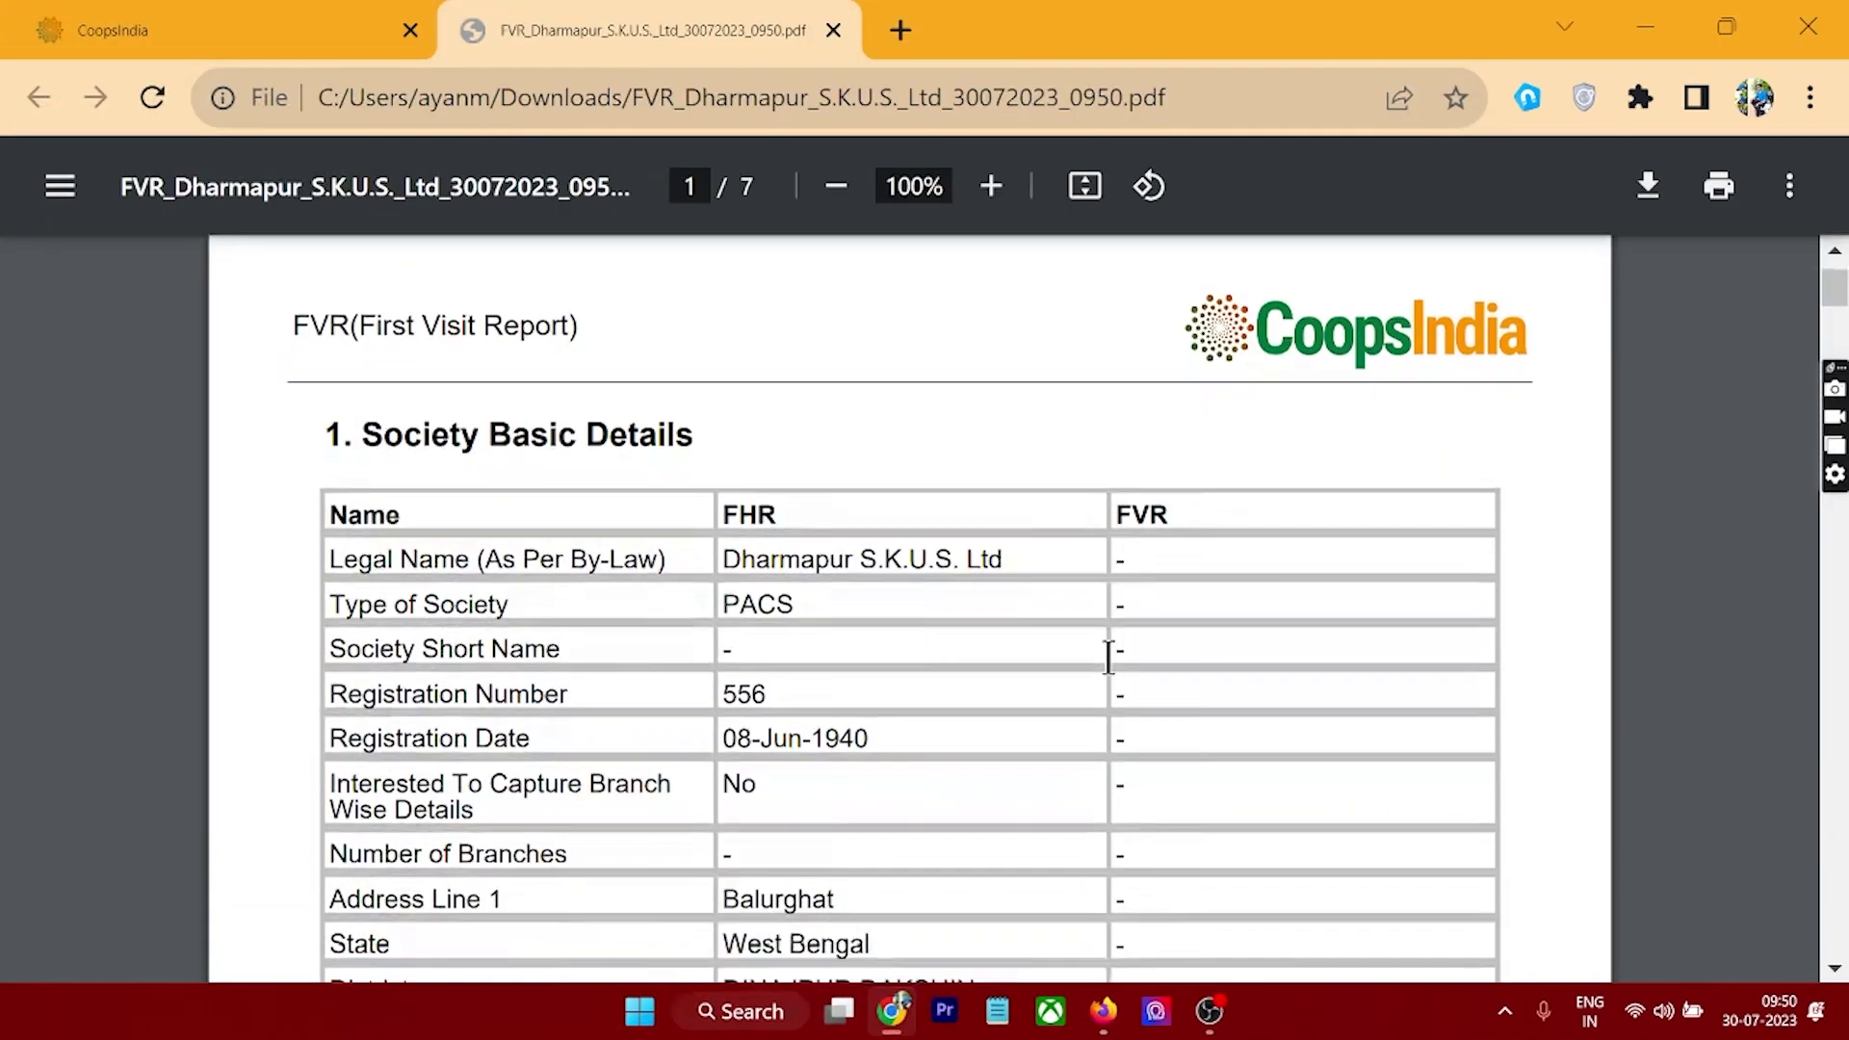
Compare the FHR and FVR columns of the Society Basic Details table in the PDF report
scroll(968, 496, "down", 2)
left_click_drag(782, 380, 722, 380)
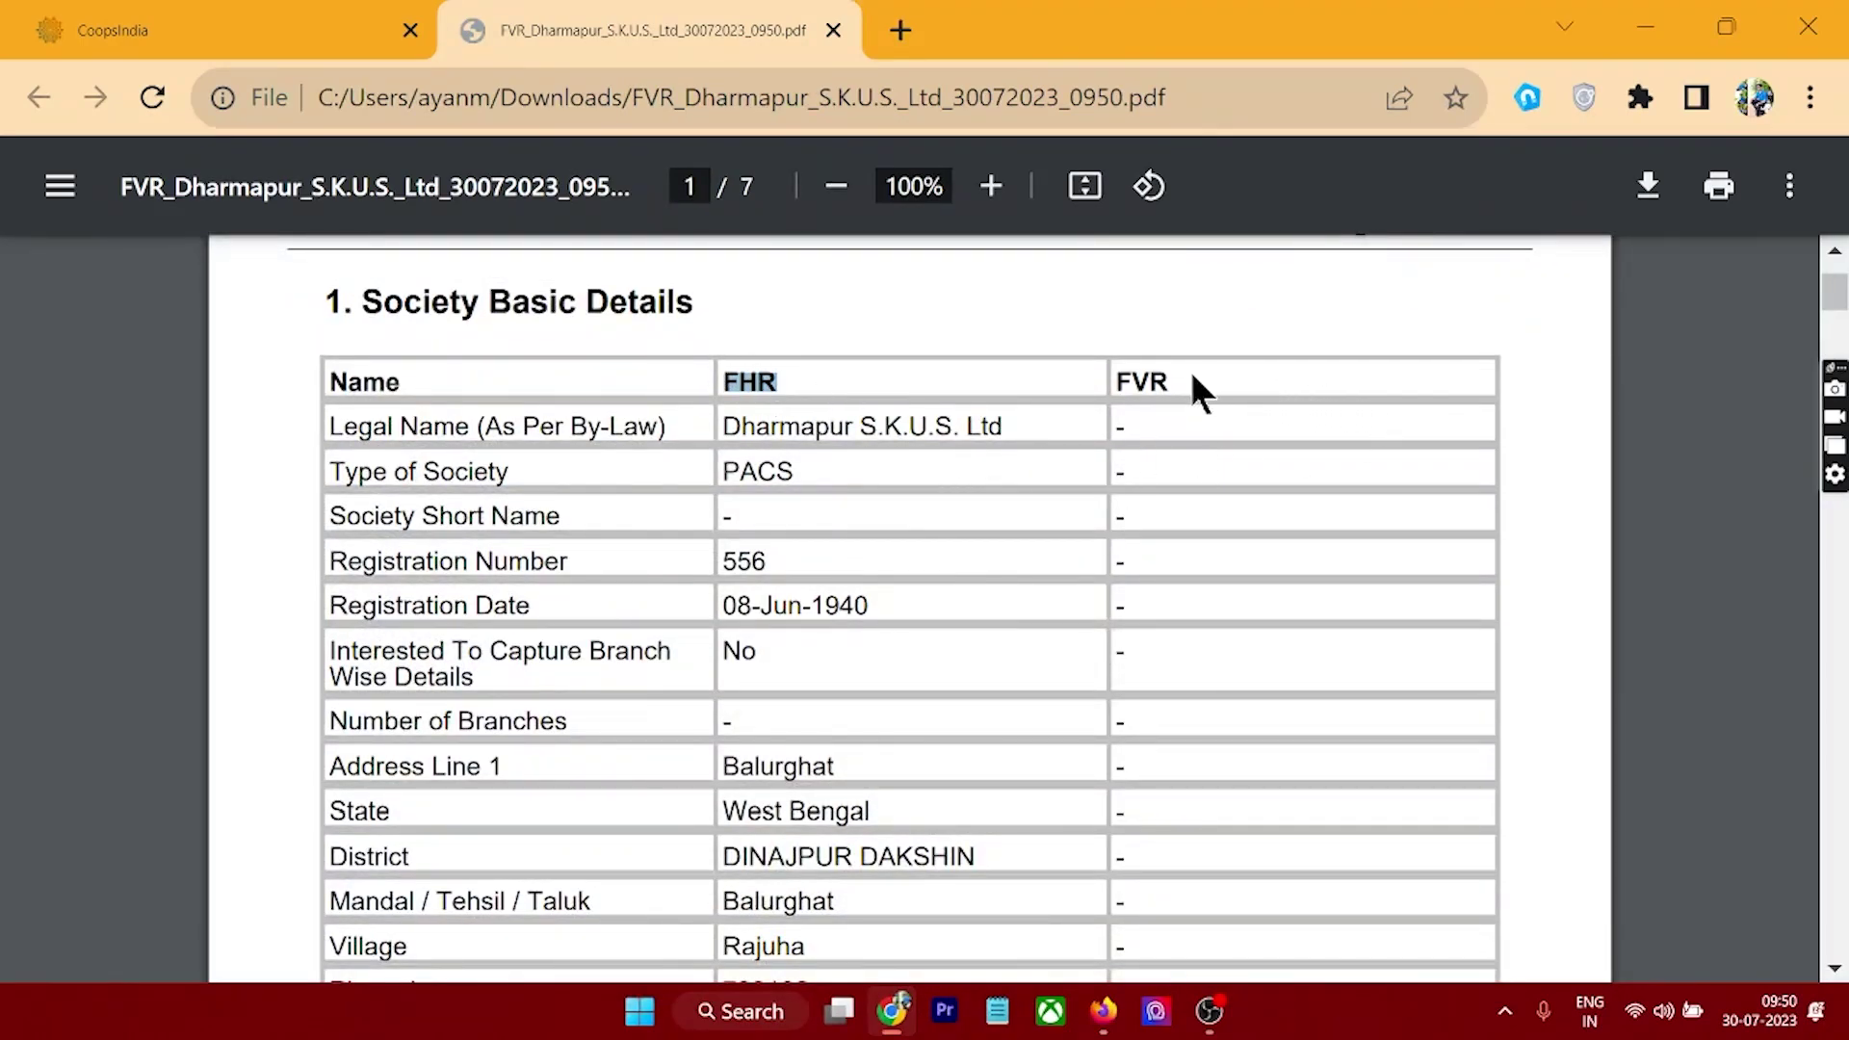
left_click_drag(1192, 379, 1120, 376)
scroll(1265, 517, "down", 8)
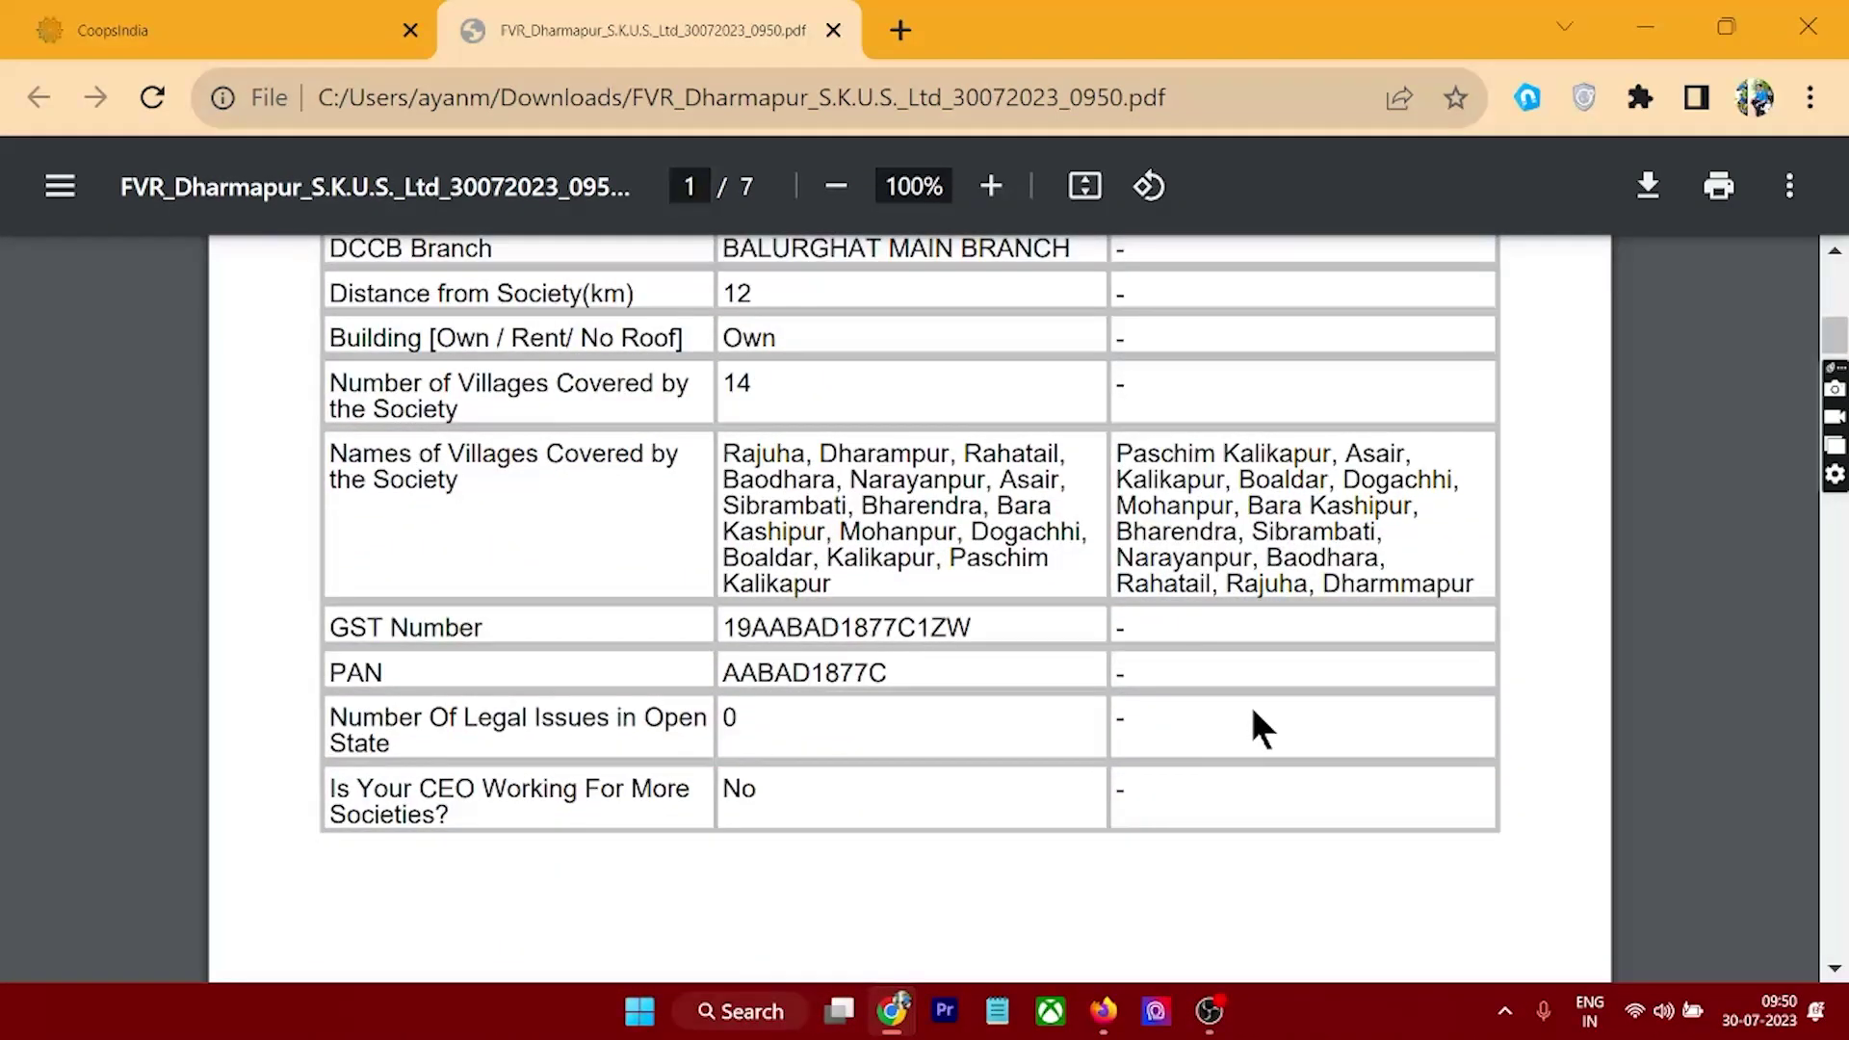
scroll(1250, 713, "down", 5)
scroll(1238, 674, "up", 7)
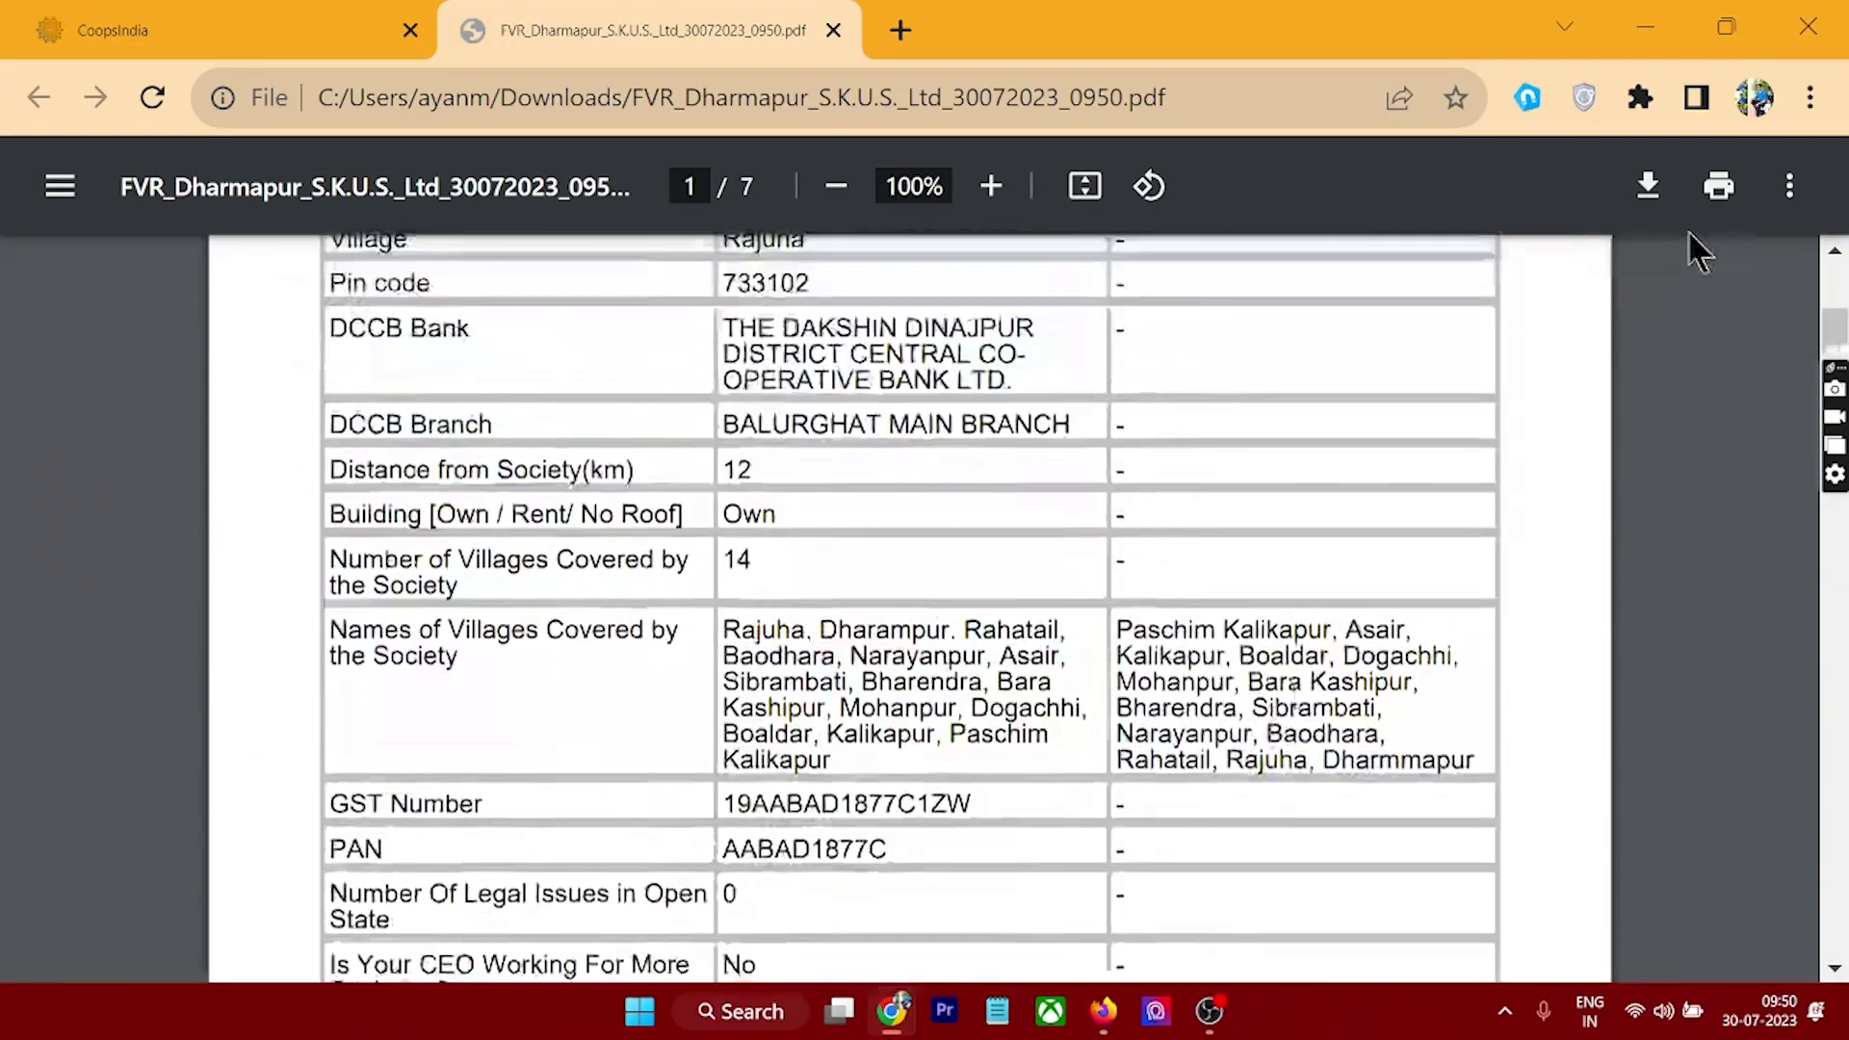
Examine the end of the PDF report, including the Authentication table for the representative's signature, seal and date, and the Remarks box
scroll(1065, 838, "down", 20)
scroll(1069, 834, "down", 20)
scroll(1071, 833, "up", 5)
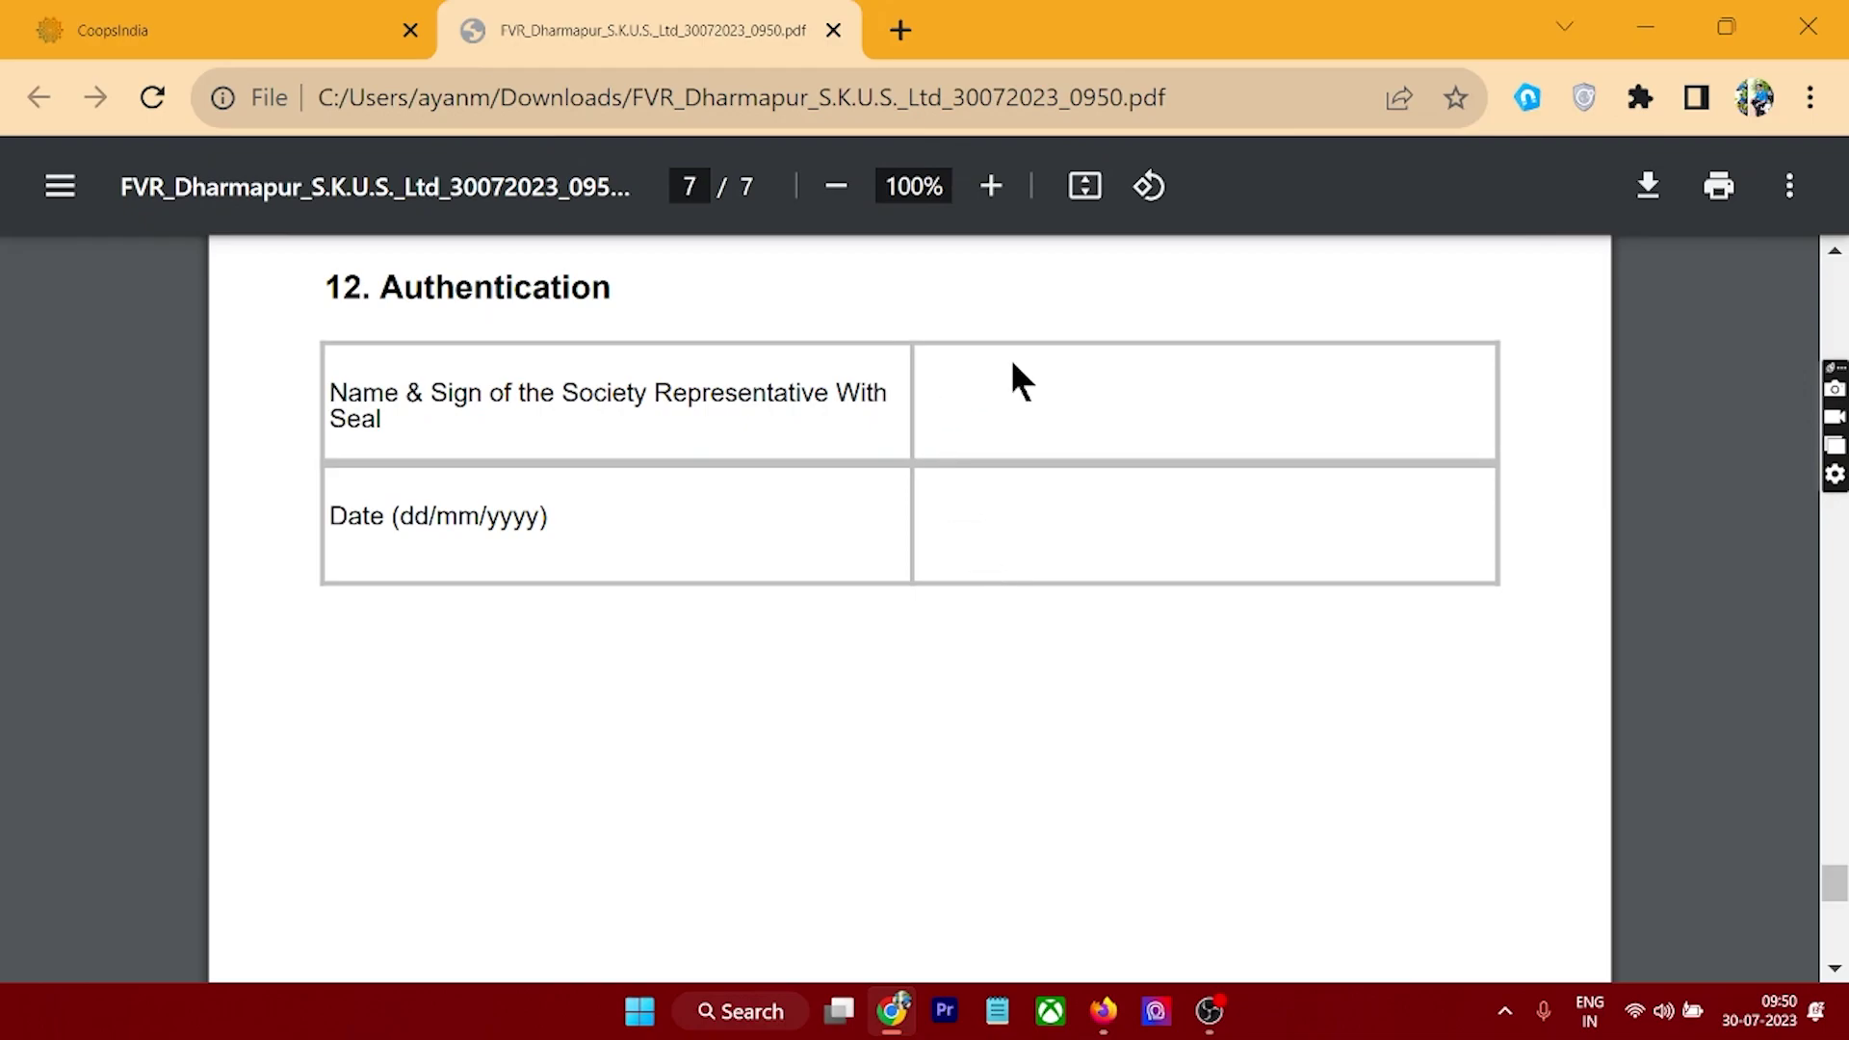
scroll(1160, 673, "up", 10)
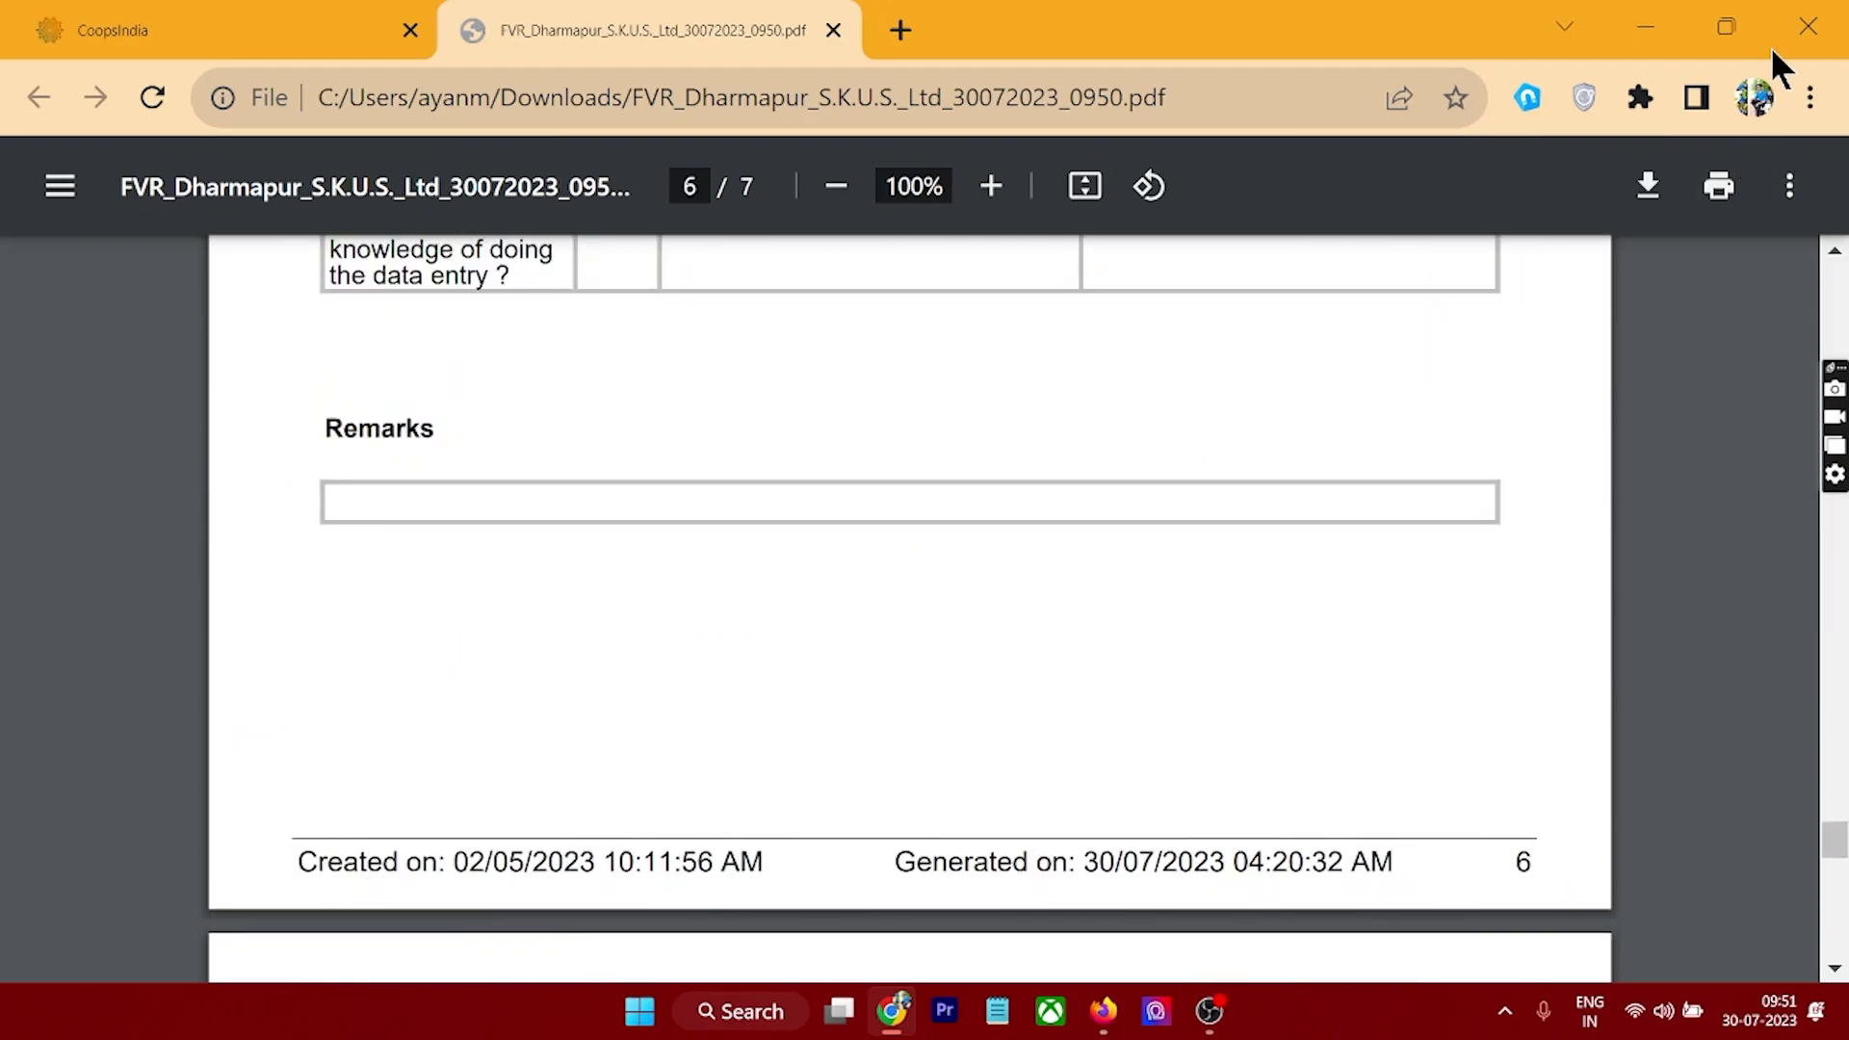
Return to the CoopsIndia summary review, view the PDF file chooser for the FVR File Copy and cancel it without uploading
left_click(292, 26)
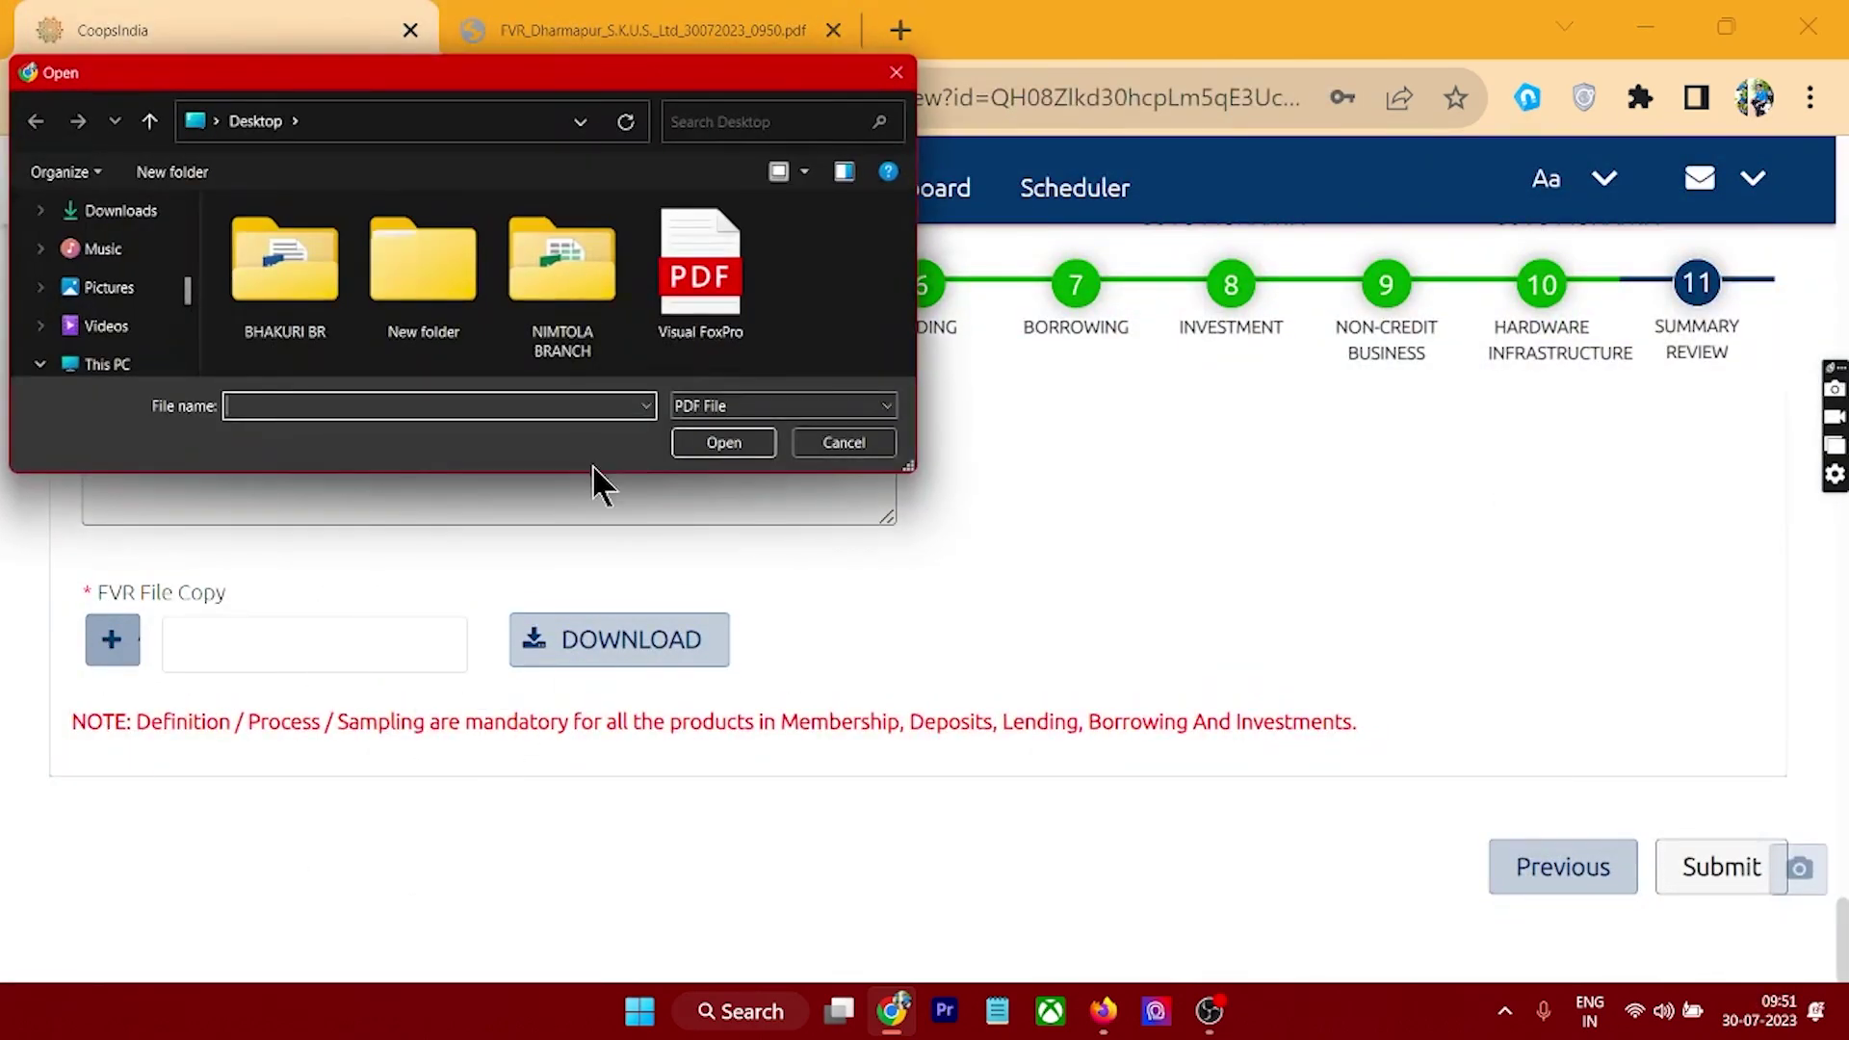
left_click(836, 449)
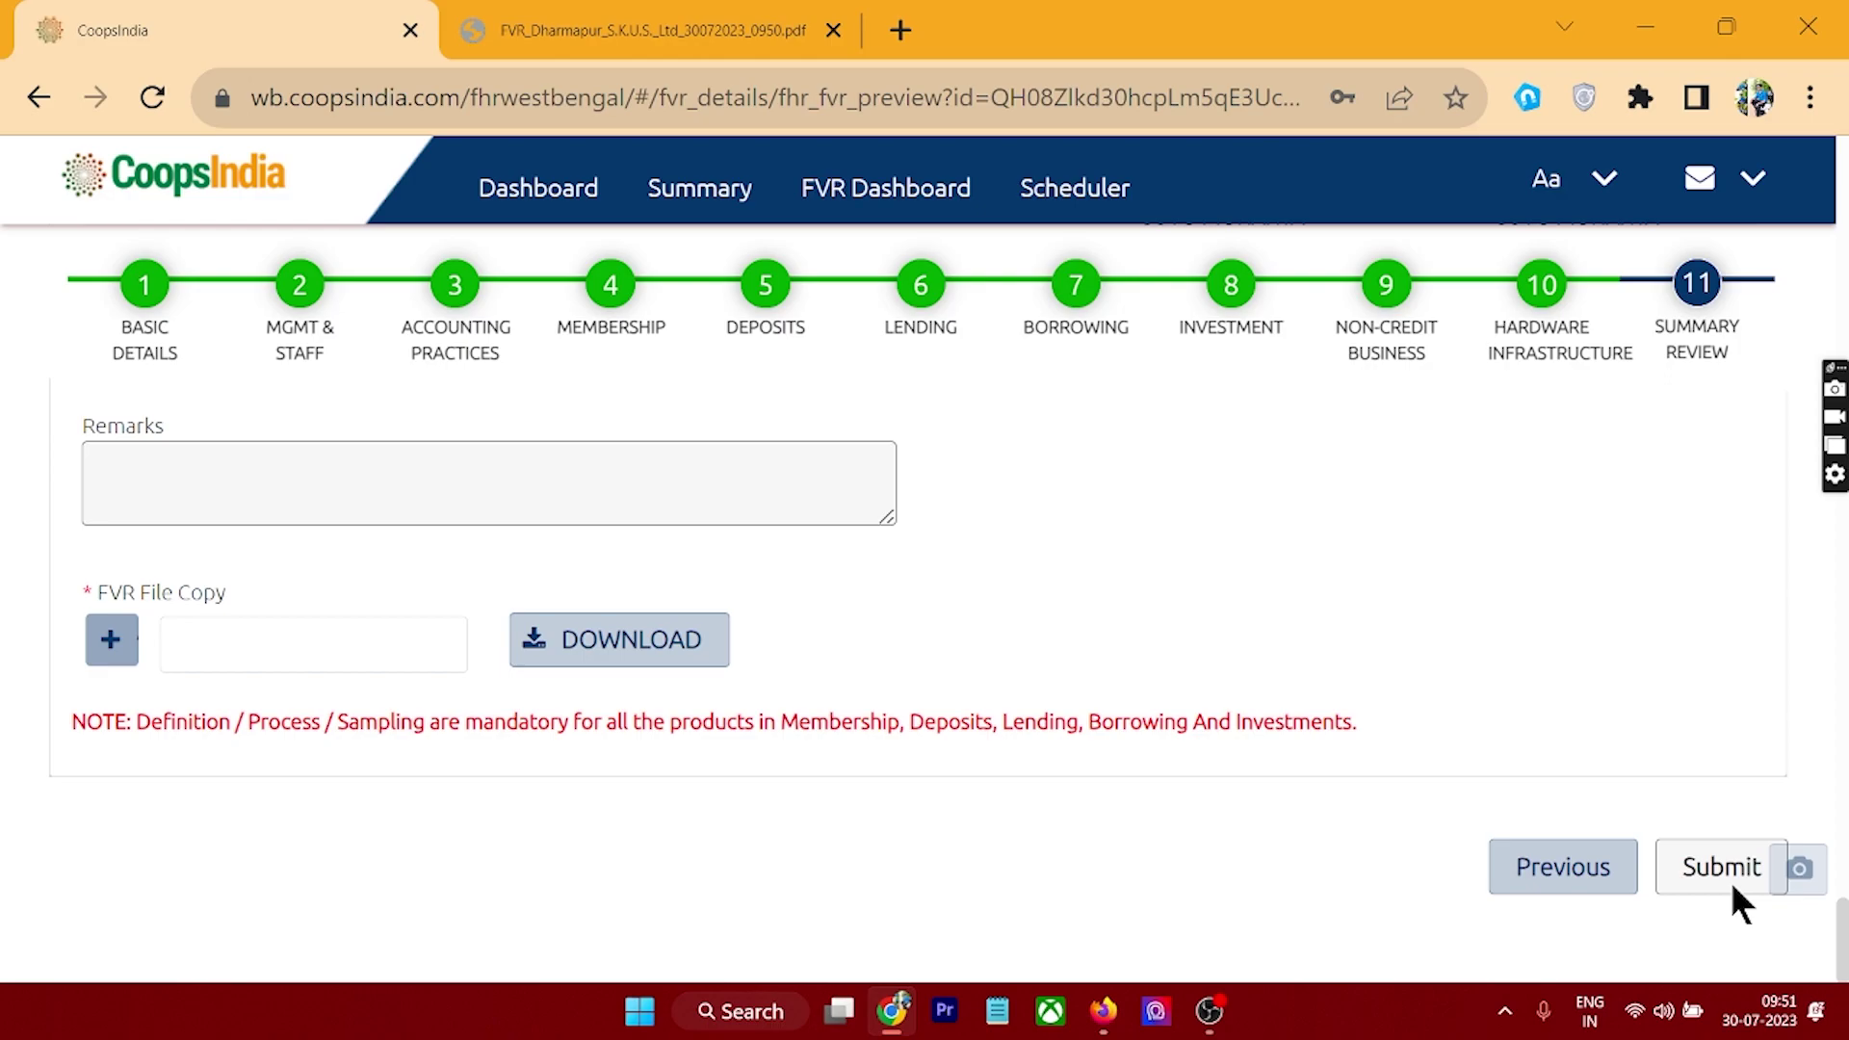